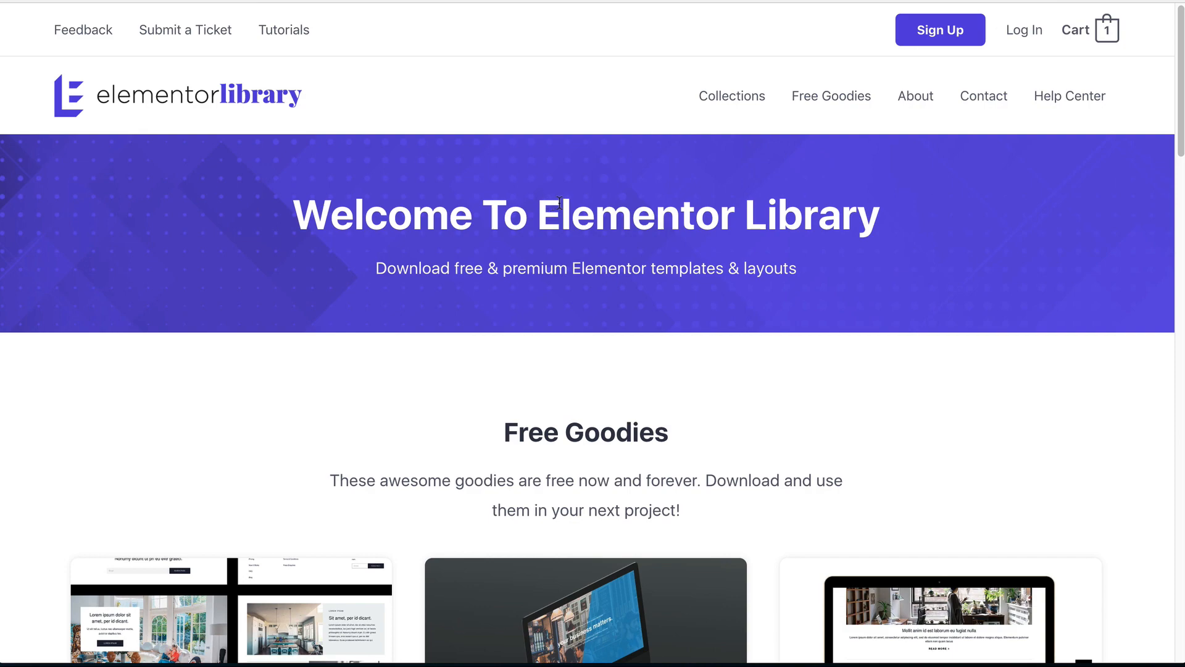
{"action": "scroll", "coordinate": [548, 214], "scroll_direction": "down", "scroll_amount": 3}
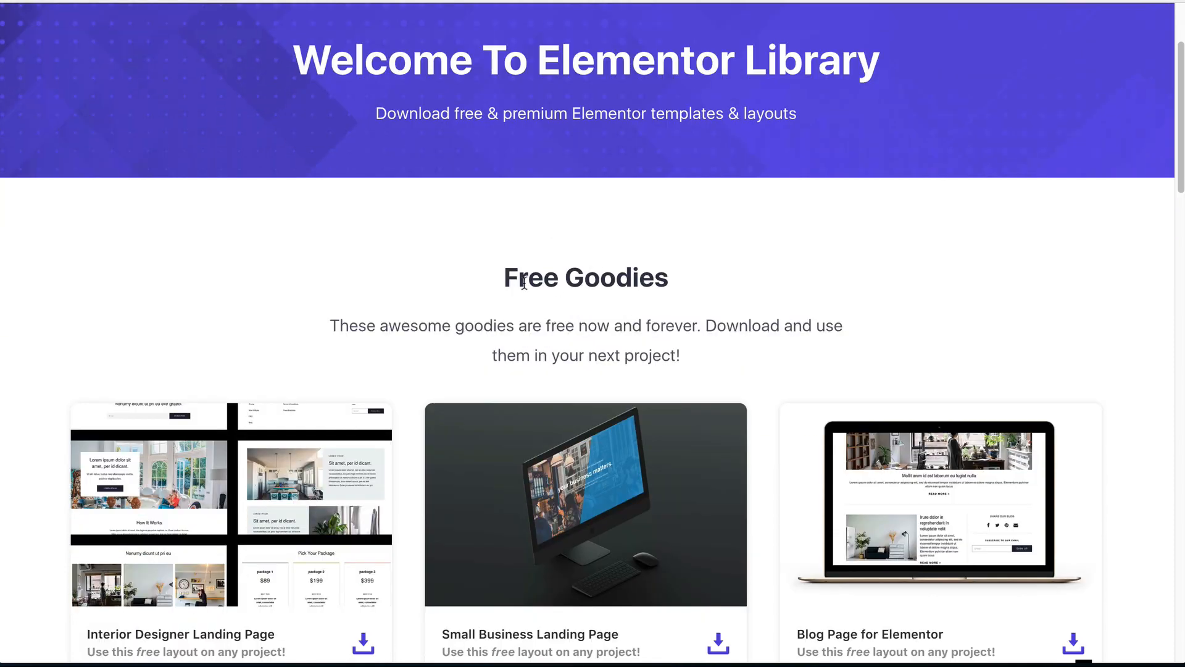
{"action": "scroll", "coordinate": [535, 267], "scroll_direction": "up", "scroll_amount": 3}
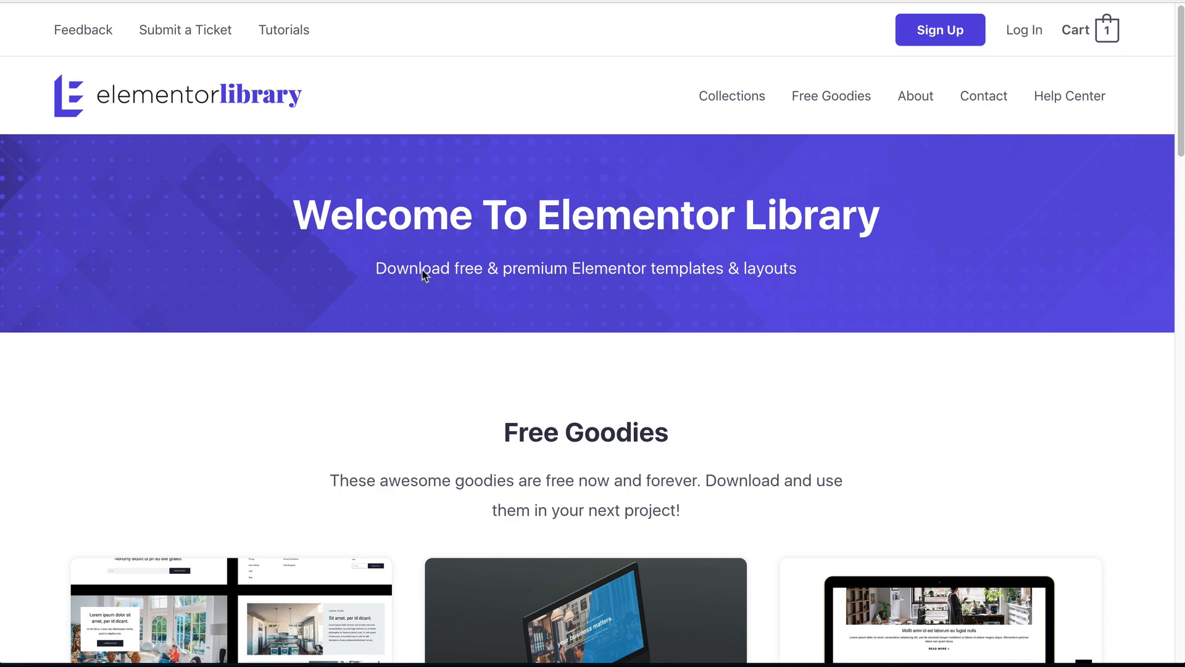
- Switch to the Elementor page editor and add a Form widget to the empty page
{"action": "left_click", "coordinate": [180, 0]}
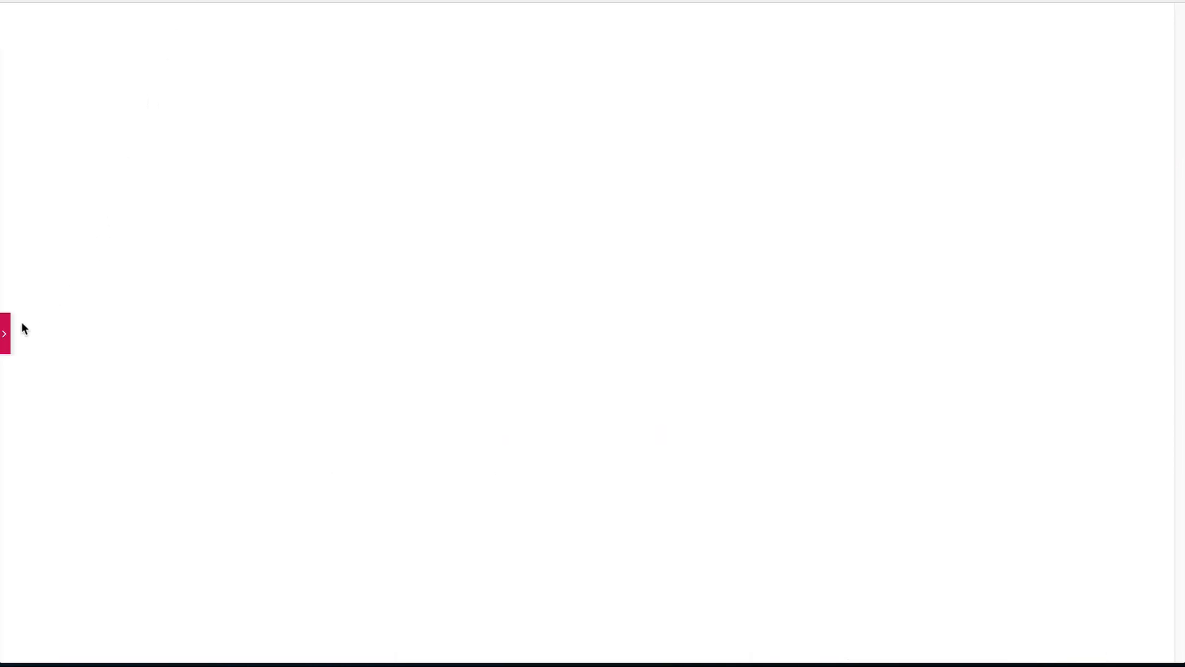
{"action": "left_click", "coordinate": [5, 333]}
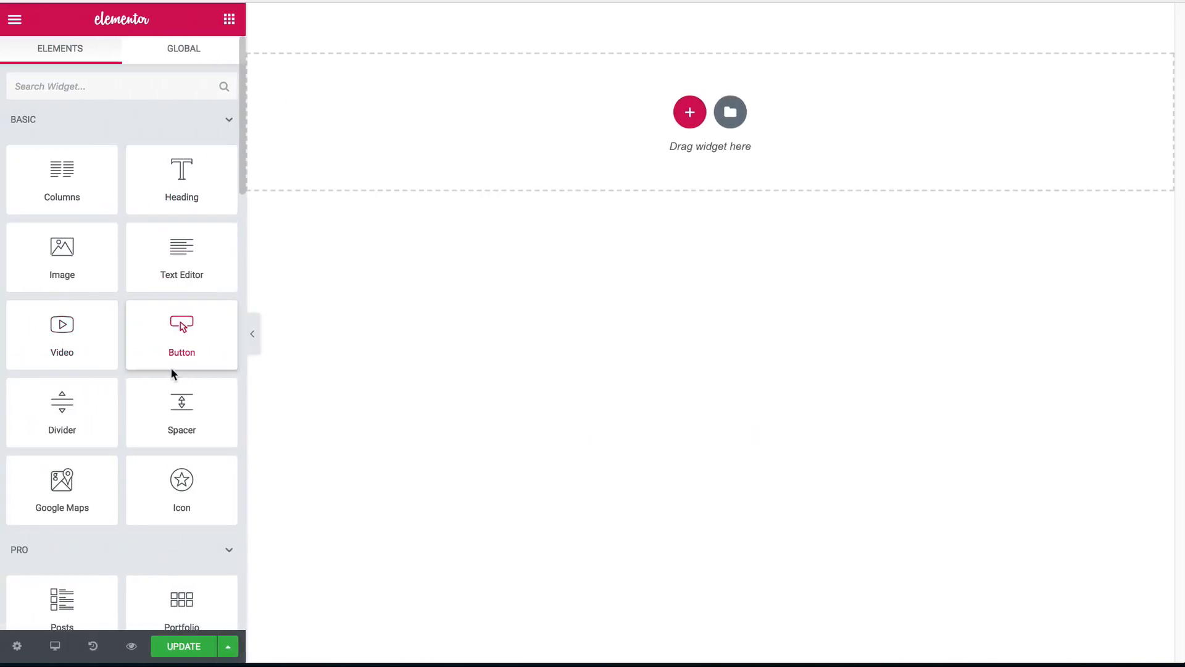
{"action": "scroll", "coordinate": [171, 367], "scroll_direction": "down", "scroll_amount": 5}
{"action": "left_click_drag", "start_coordinate": [185, 378], "coordinate": [683, 86]}
- Set the top and bottom margins of the form's section to 80 px
{"action": "left_click", "coordinate": [710, 13]}
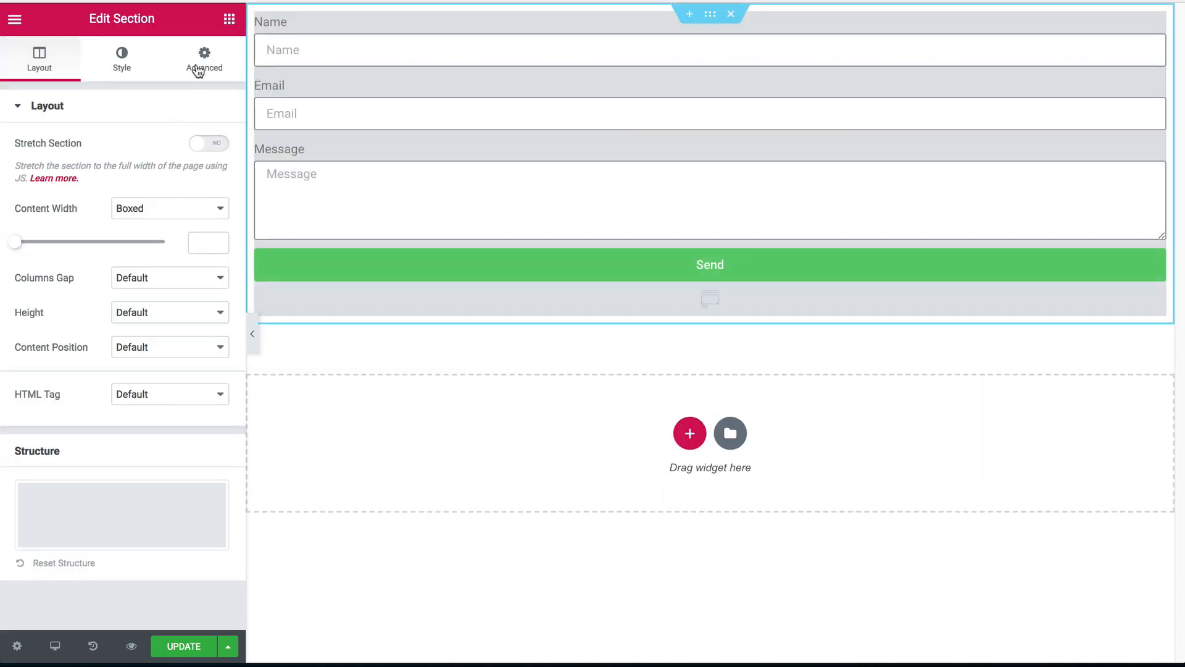
{"action": "left_click", "coordinate": [204, 60]}
{"action": "left_click", "coordinate": [125, 166]}
{"action": "type", "text": "80"}
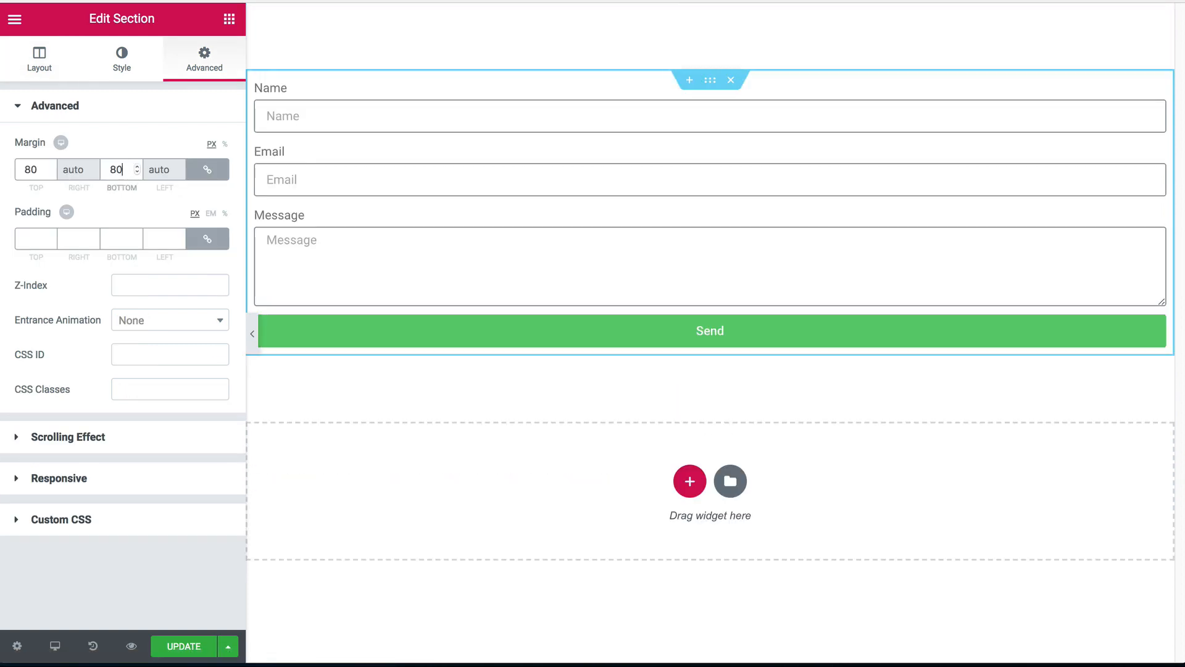
{"action": "left_click", "coordinate": [252, 335]}
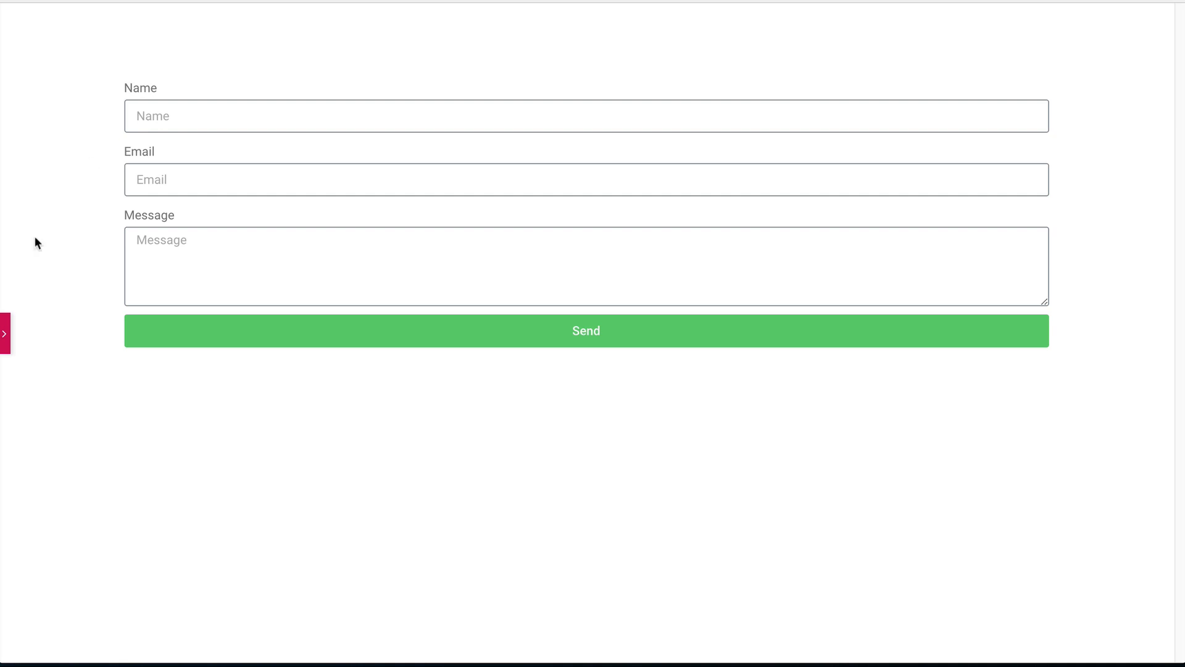
{"action": "left_click", "coordinate": [4, 333]}
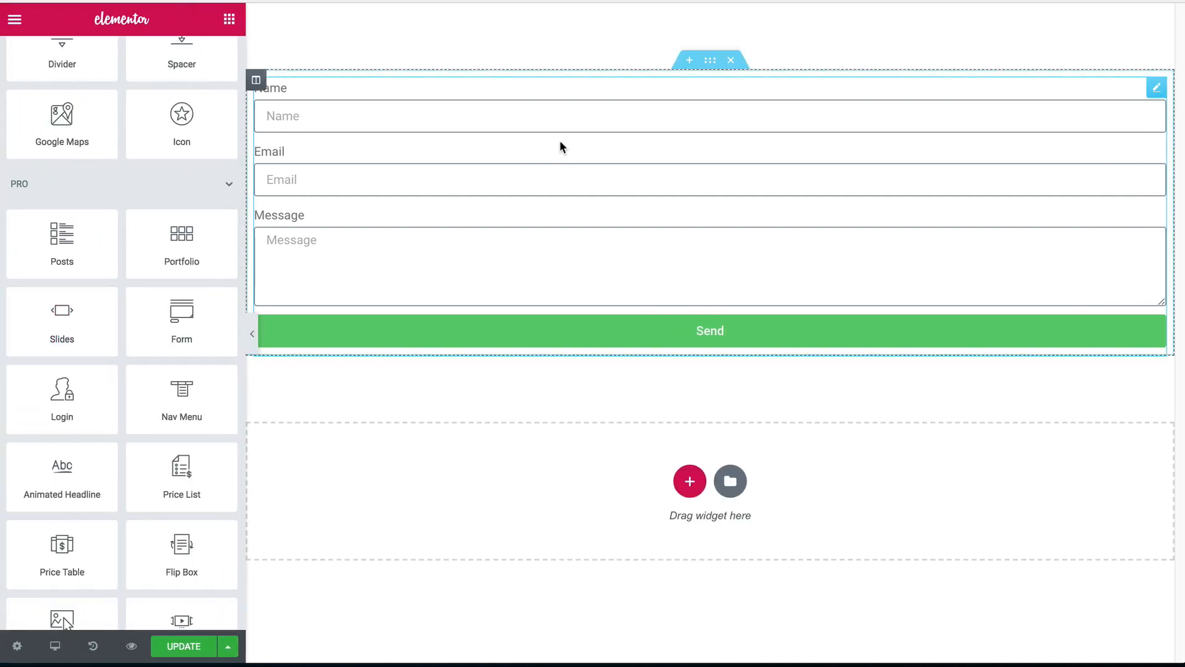
{"action": "left_click", "coordinate": [255, 336]}
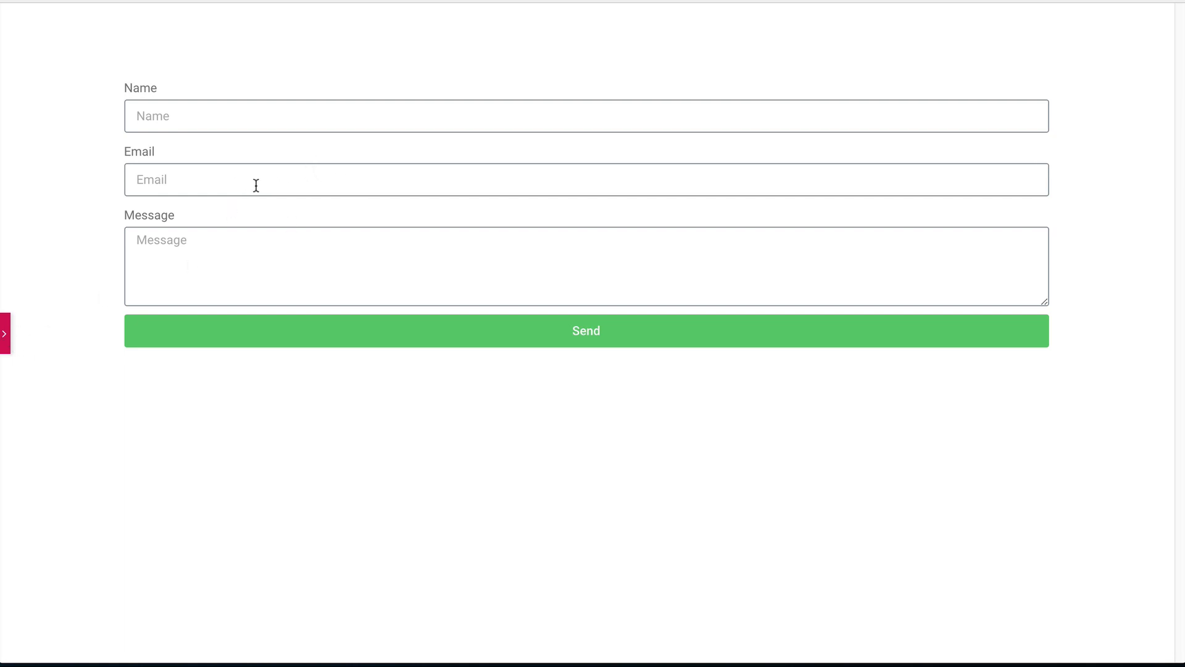
{"action": "left_click", "coordinate": [4, 333]}
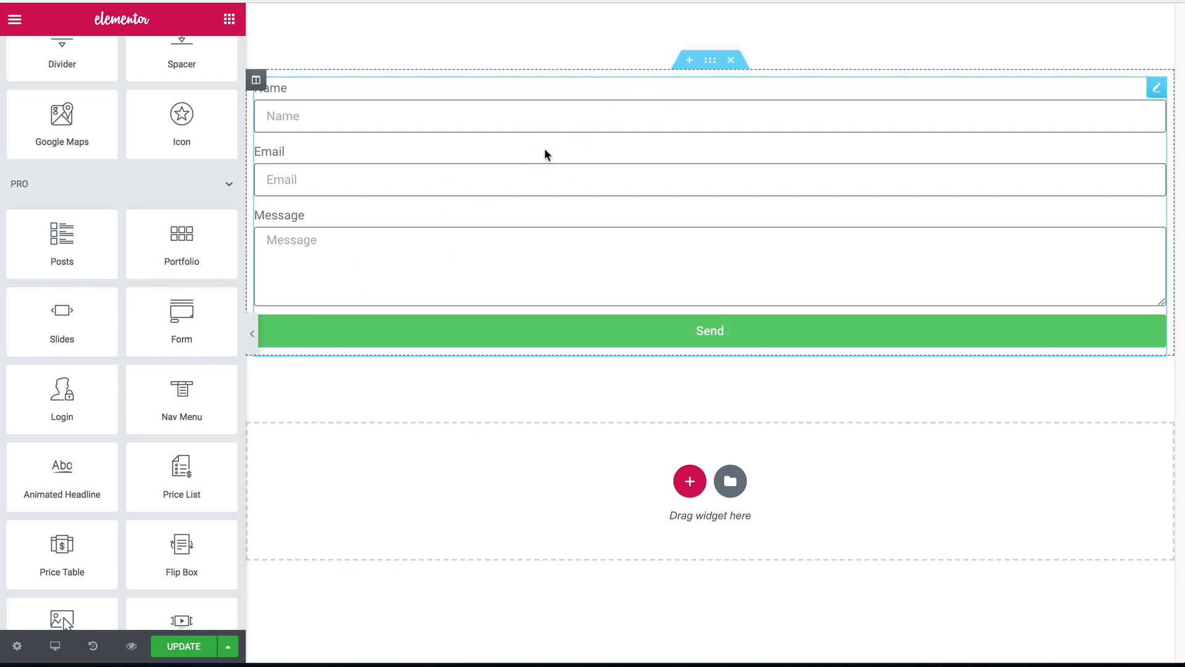
- Remove the Message field from the form and duplicate the Email field twice
{"action": "left_click", "coordinate": [710, 60]}
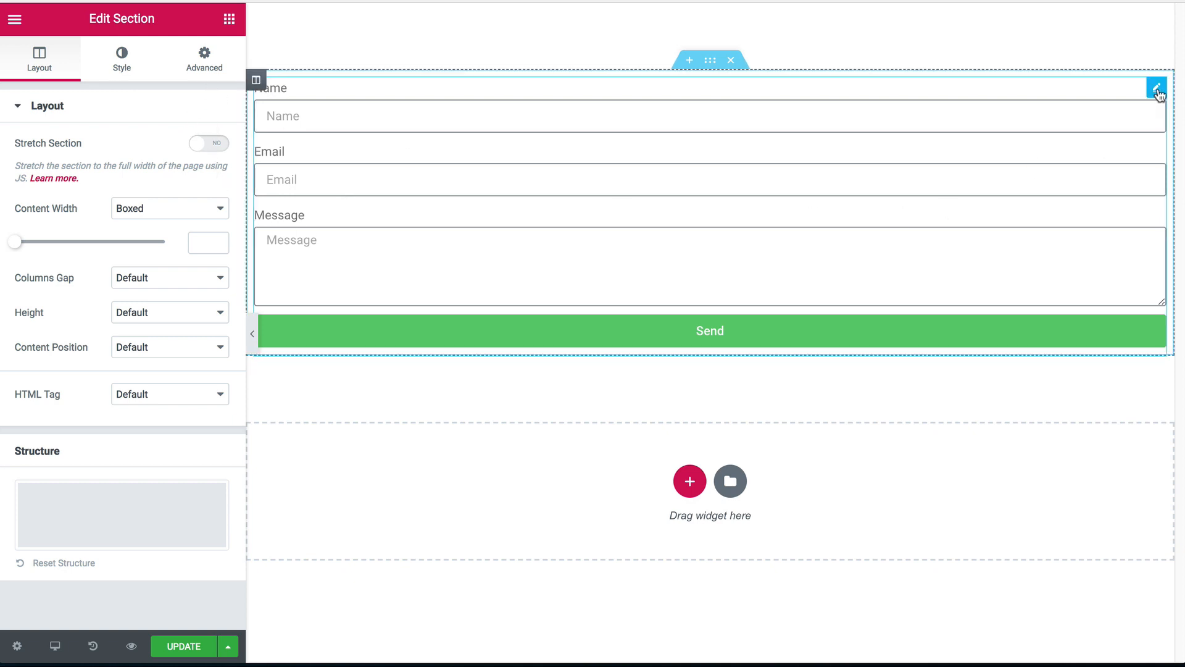
{"action": "left_click", "coordinate": [1157, 90]}
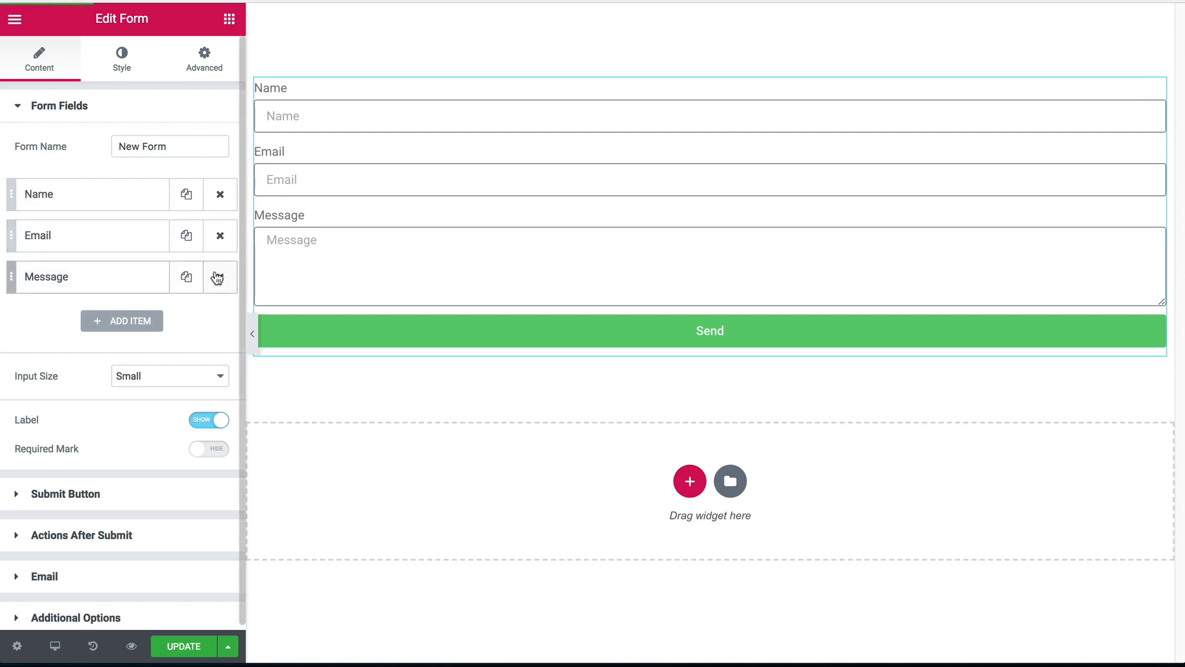
{"action": "left_click", "coordinate": [219, 278]}
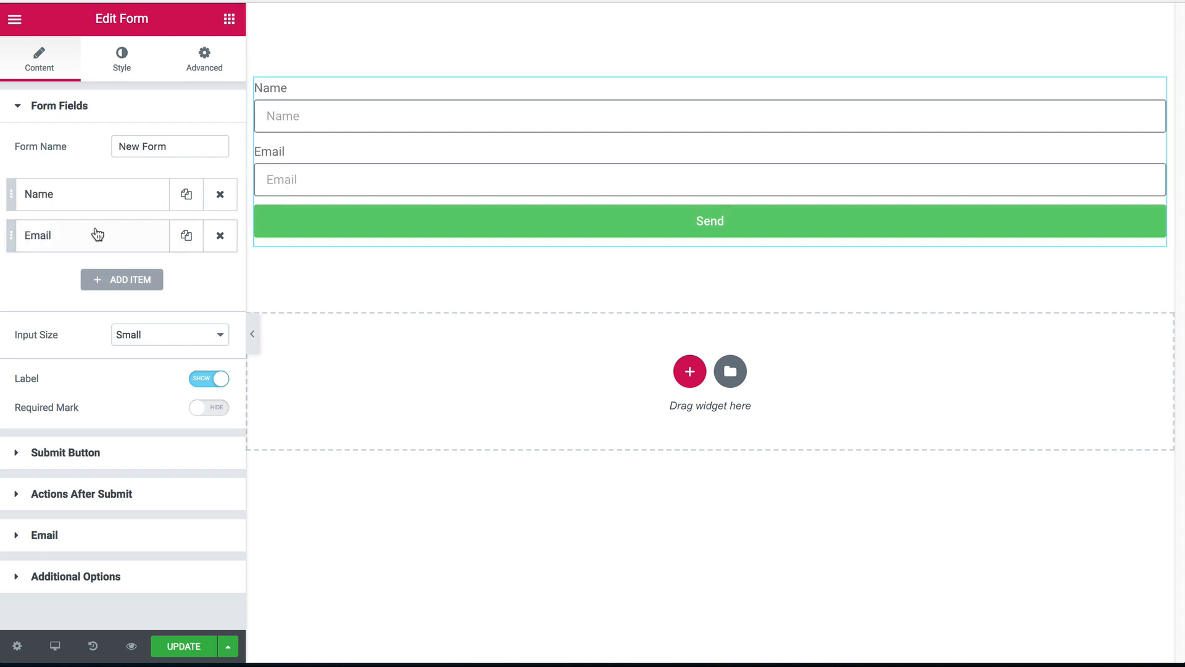
{"action": "left_click", "coordinate": [186, 237]}
{"action": "left_click", "coordinate": [186, 240]}
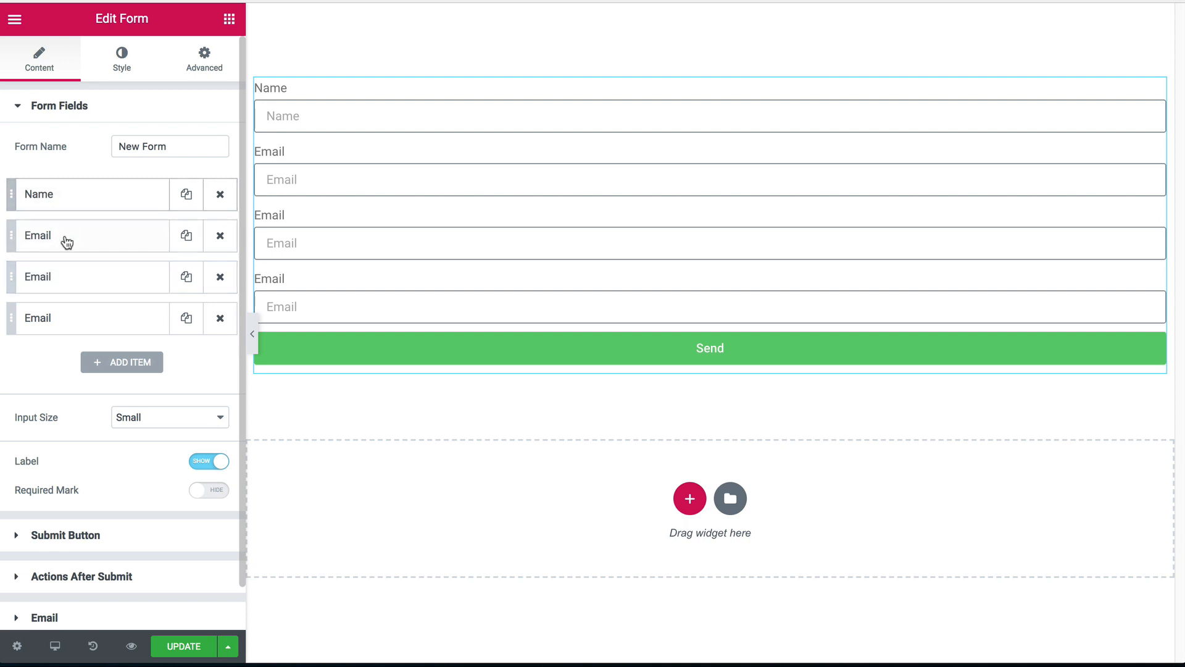
- Change the first Email field to type Text with "Company" as its label and placeholder
{"action": "left_click", "coordinate": [75, 246]}
{"action": "left_click", "coordinate": [170, 311]}
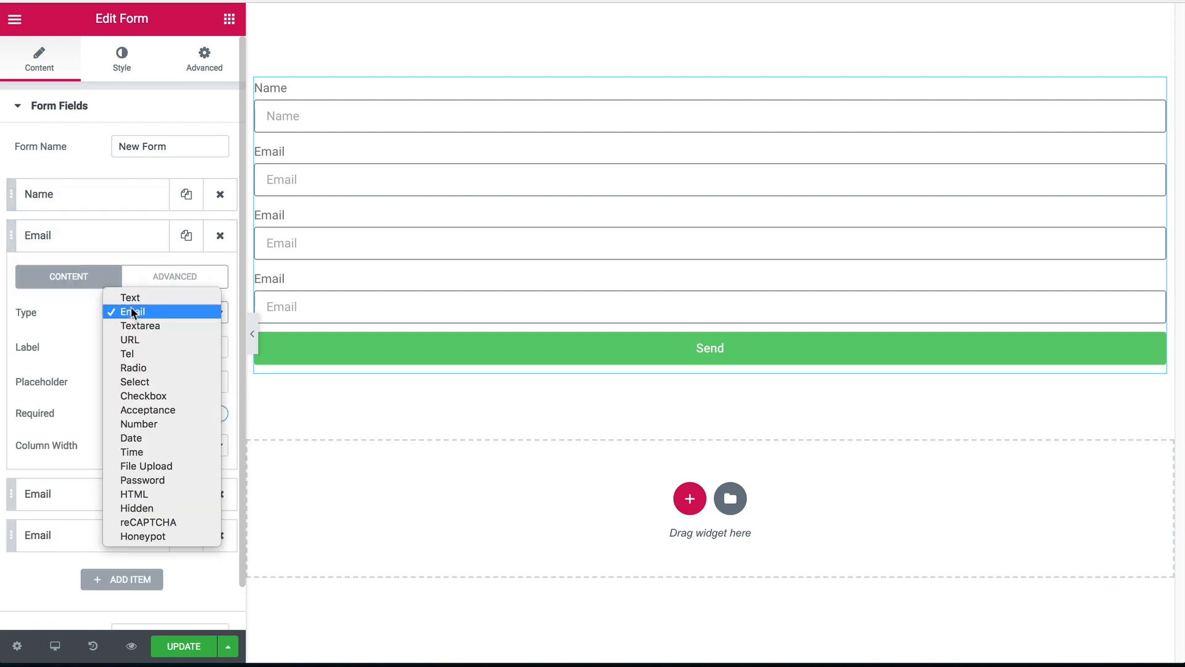
{"action": "left_click", "coordinate": [132, 297]}
{"action": "left_click_drag", "start_coordinate": [145, 347], "coordinate": [97, 344]}
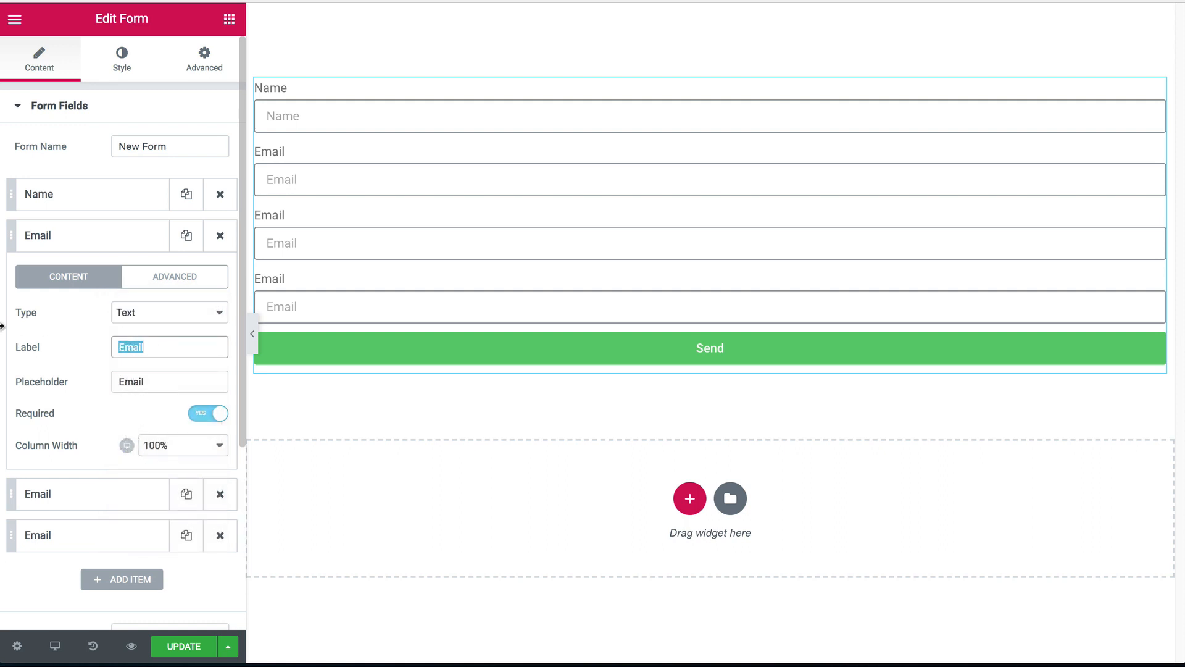
{"action": "type", "text": "Company"}
{"action": "key", "text": "ctrl+a"}
{"action": "key", "text": "ctrl+c"}
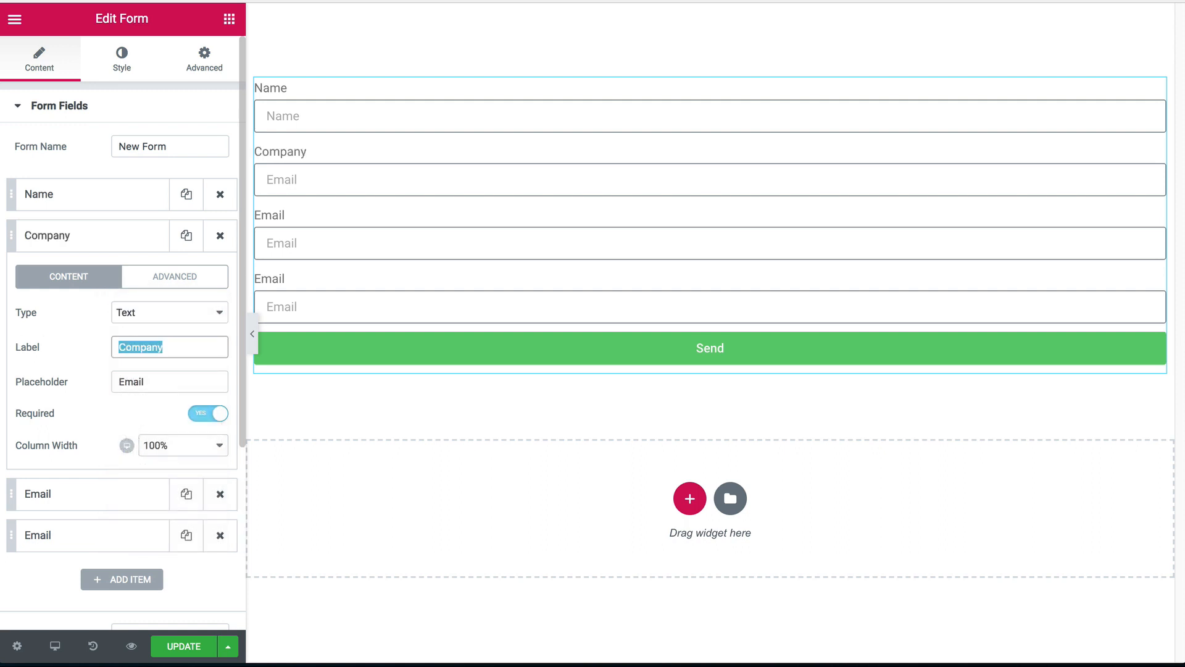
{"action": "key", "text": "Tab"}
{"action": "key", "text": "ctrl+v"}
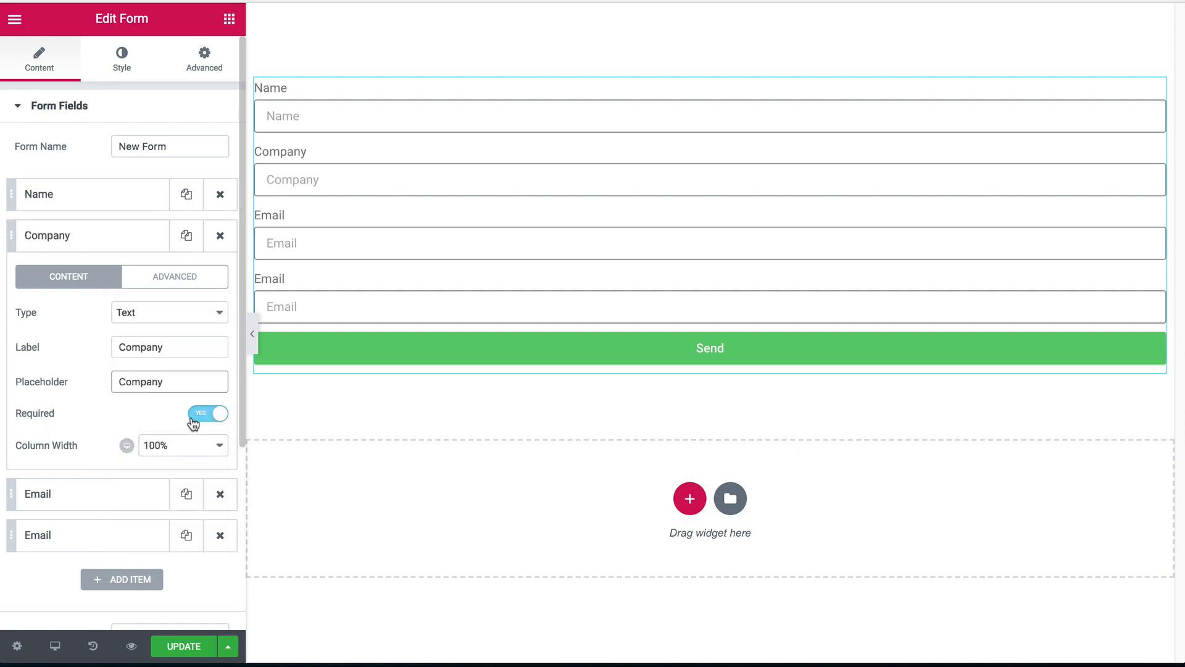
{"action": "left_click", "coordinate": [128, 246]}
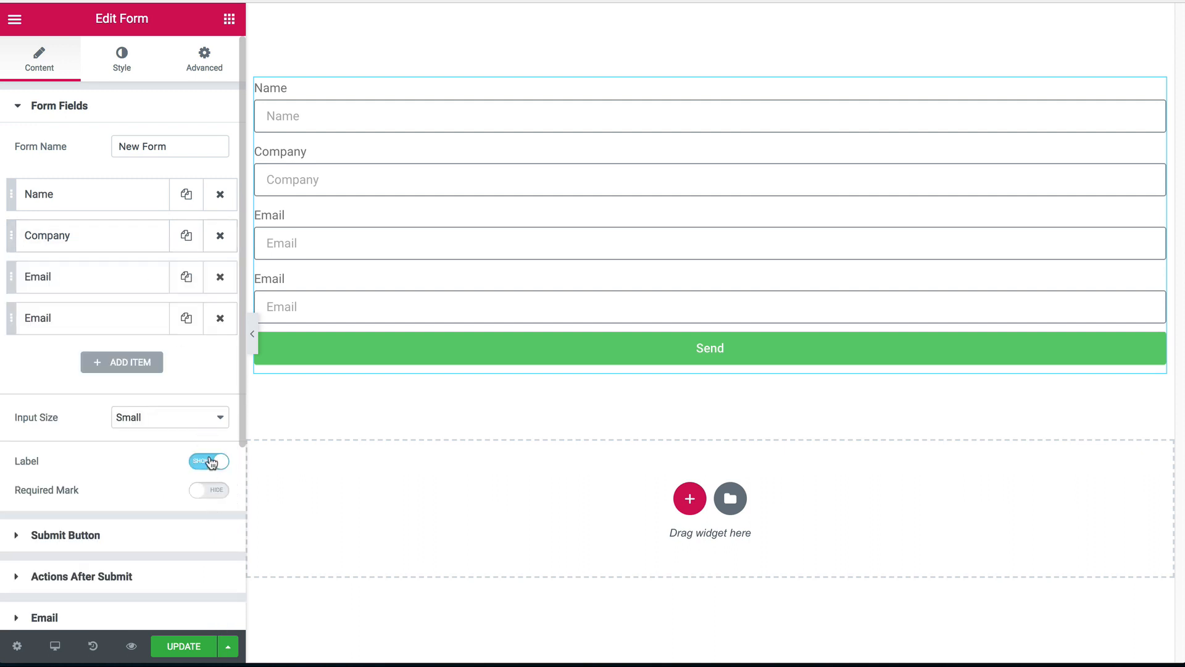
- Hide the labels of the form fields
{"action": "left_click", "coordinate": [210, 462]}
{"action": "left_click", "coordinate": [83, 282]}
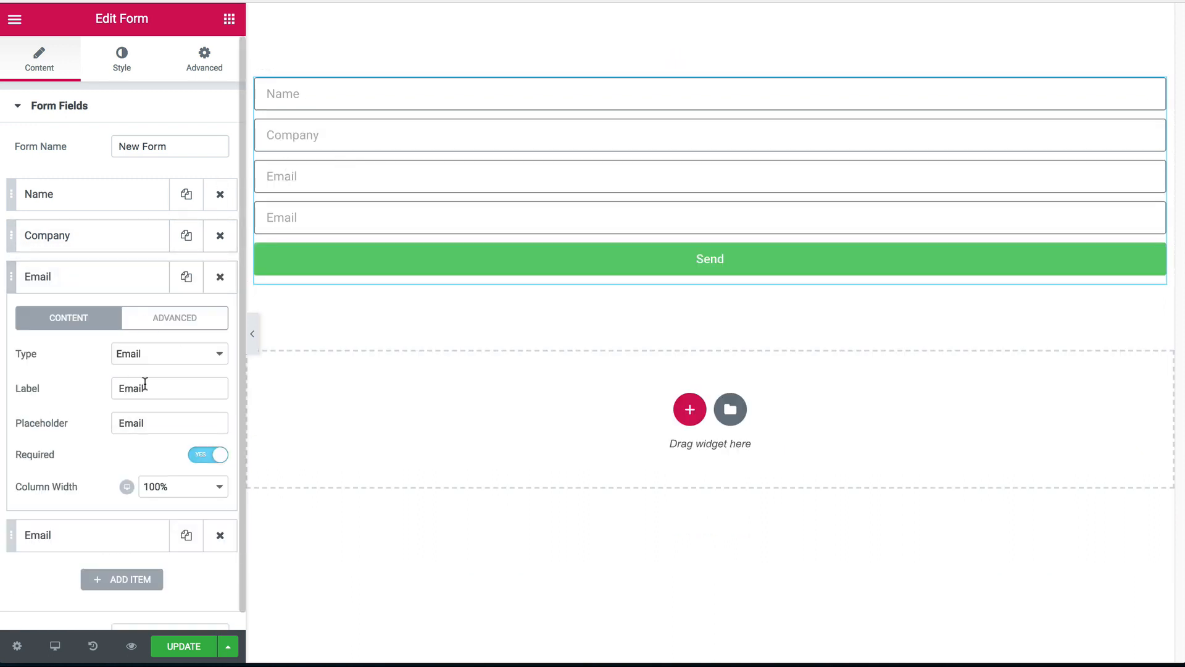
{"action": "left_click_drag", "start_coordinate": [157, 388], "coordinate": [105, 388]}
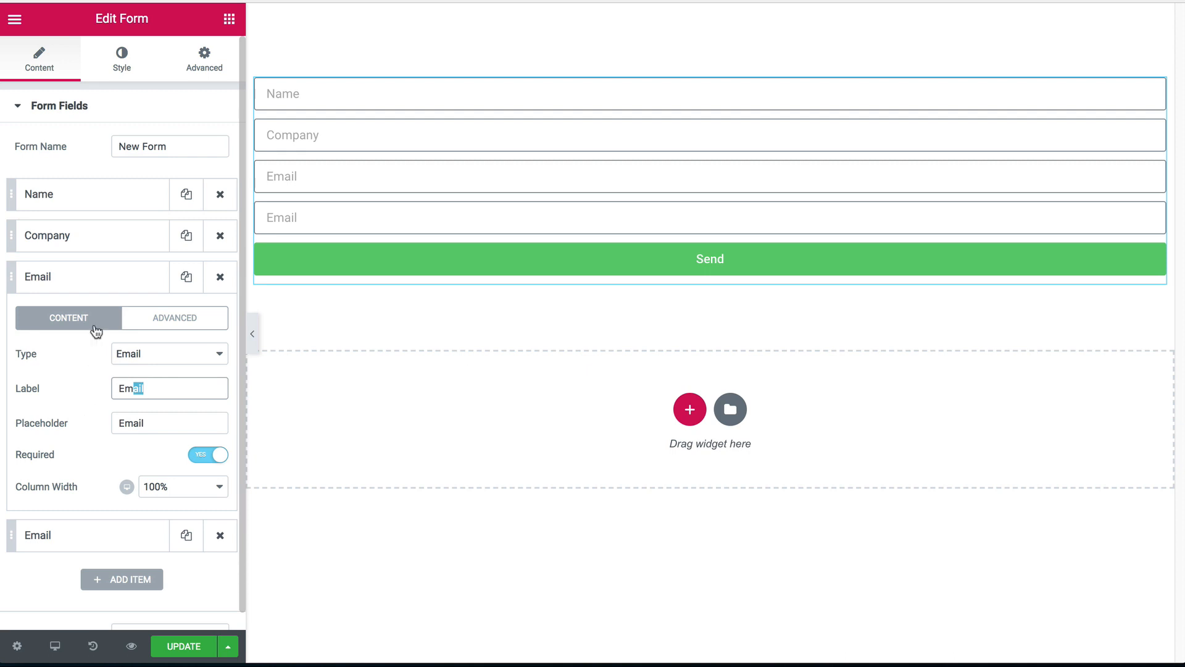
{"action": "left_click", "coordinate": [87, 282]}
- Set the label and placeholder of the last Email field to "What are you looking for?"
{"action": "left_click", "coordinate": [87, 317]}
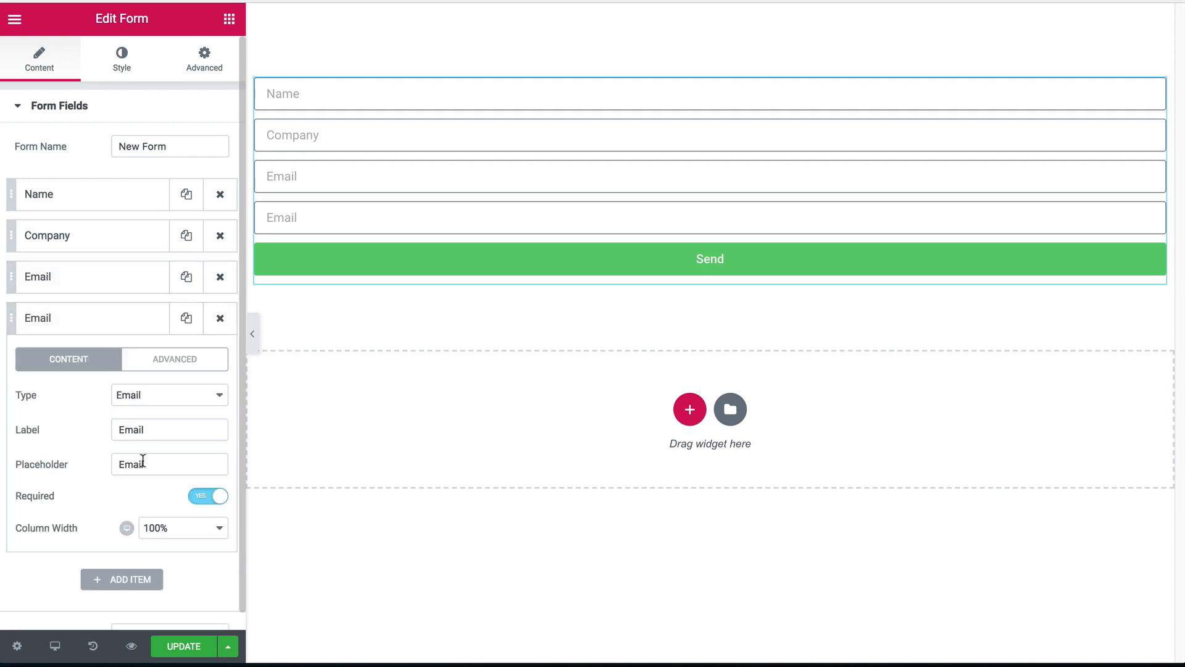
{"action": "left_click_drag", "start_coordinate": [151, 430], "coordinate": [83, 422]}
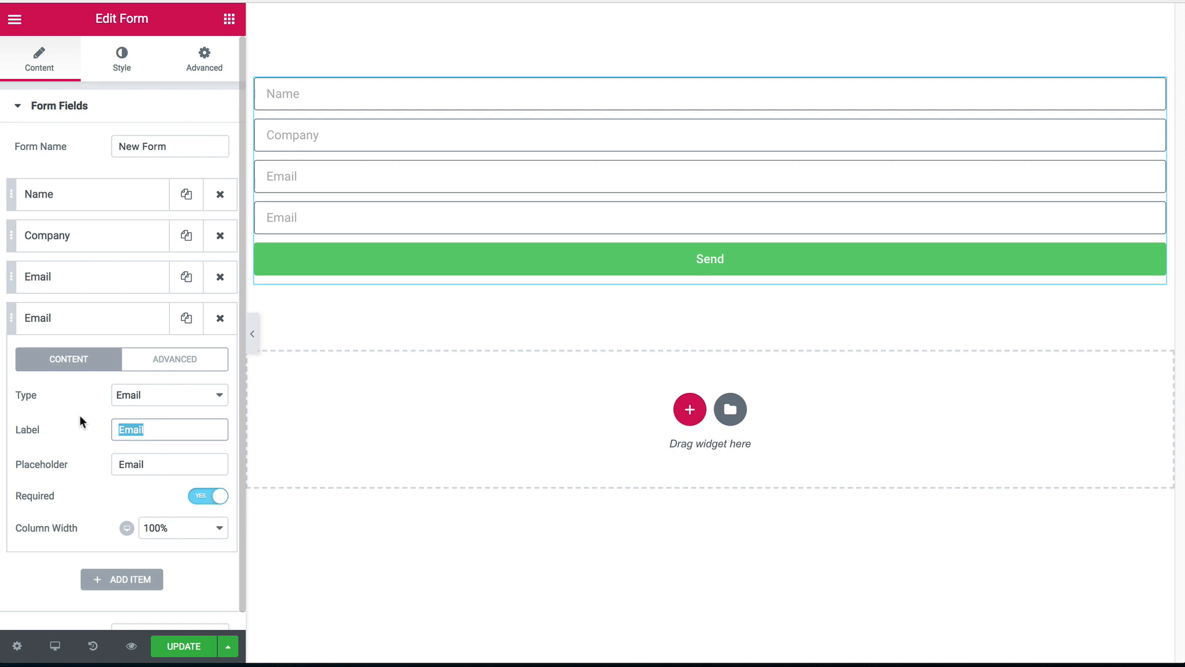
{"action": "type", "text": "What are you lo"}
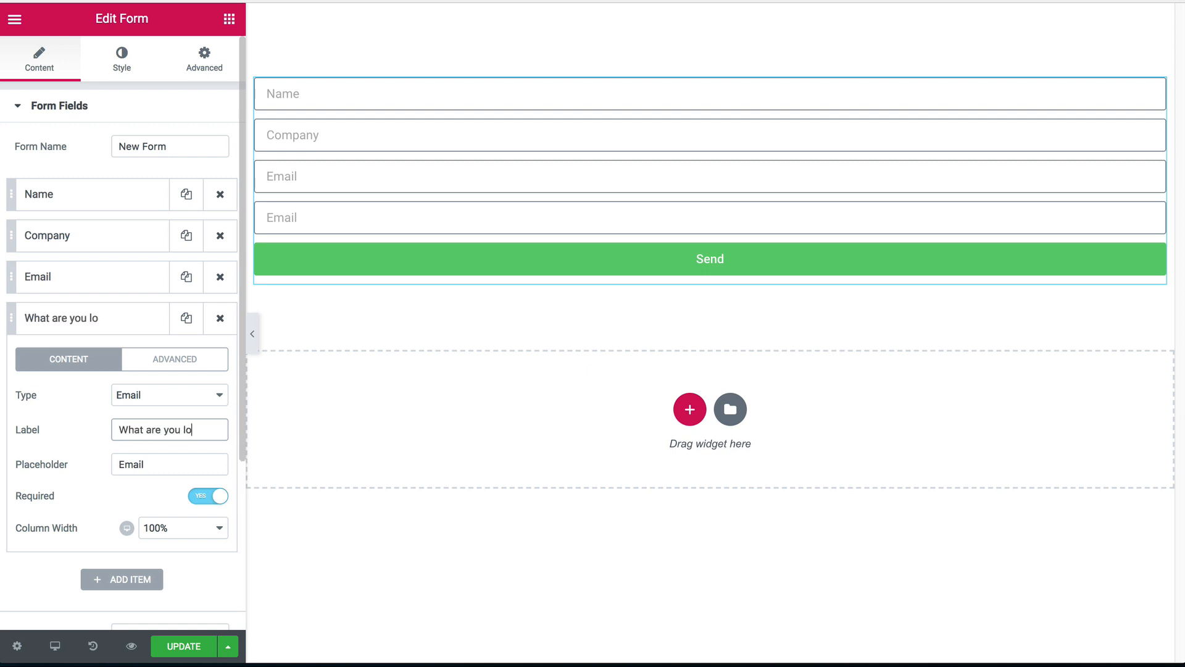
{"action": "type", "text": "om"}
{"action": "type", "text": "ing for?"}
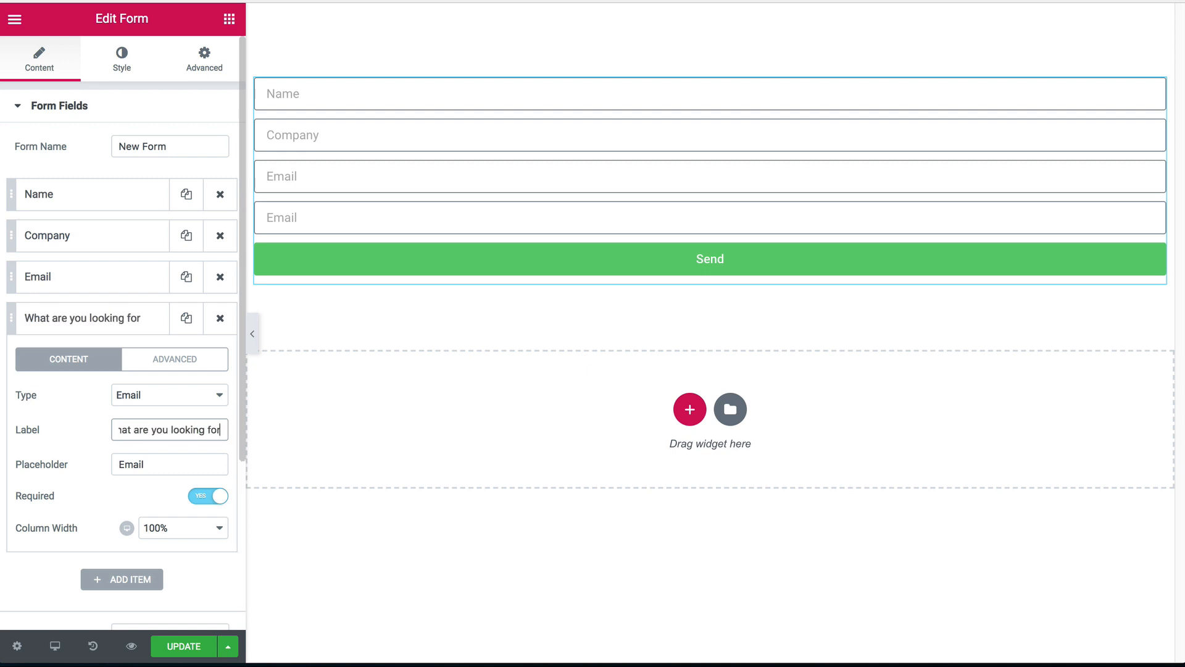
{"action": "key", "text": "ctrl+a"}
{"action": "key", "text": "ctrl+c"}
{"action": "double_click", "coordinate": [141, 463]}
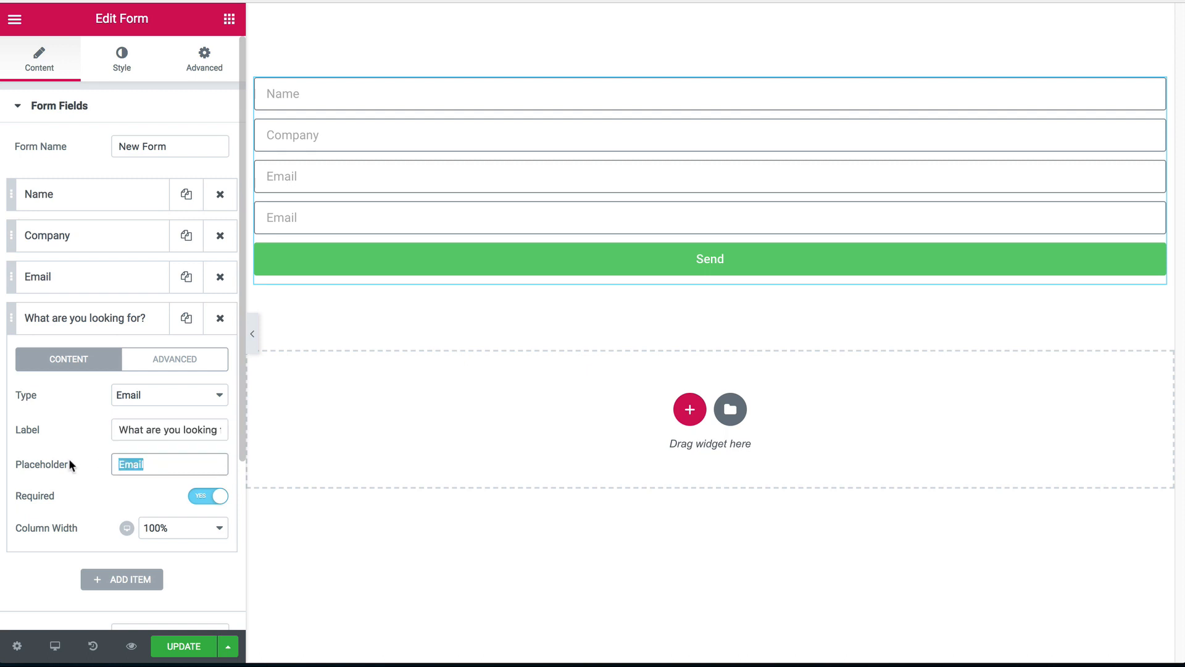
{"action": "key", "text": "ctrl+v"}
{"action": "left_click", "coordinate": [100, 318]}
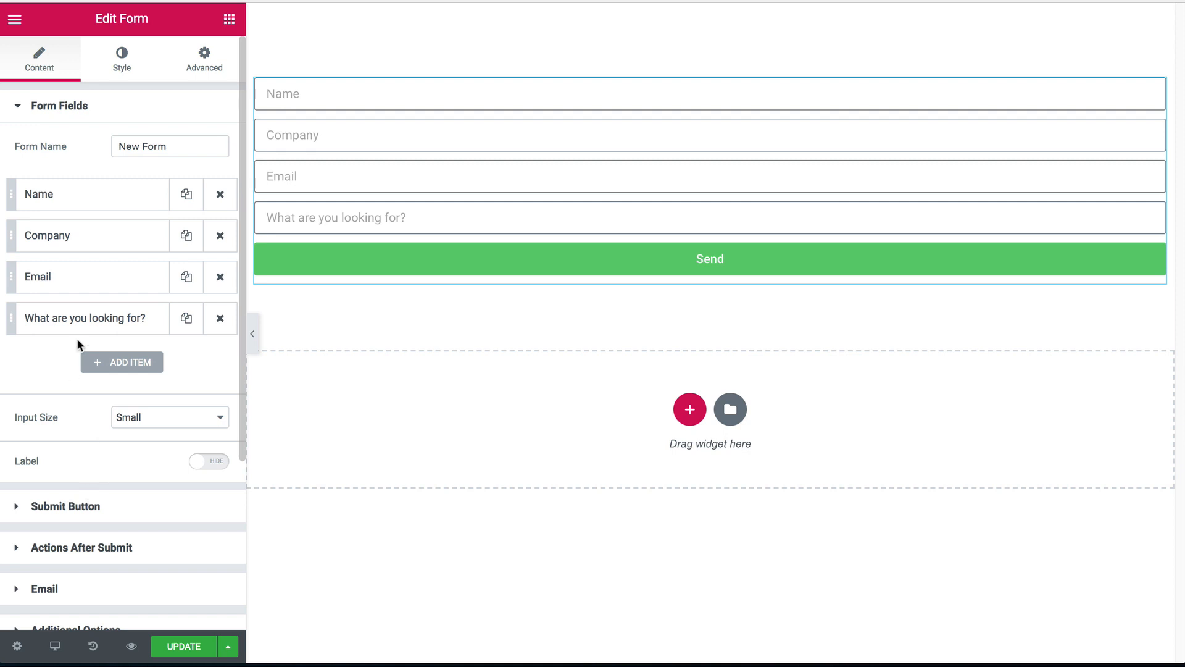
- Set the form's input size to Medium and raise the submit button to the next larger size
{"action": "left_click", "coordinate": [151, 415]}
{"action": "left_click", "coordinate": [142, 430]}
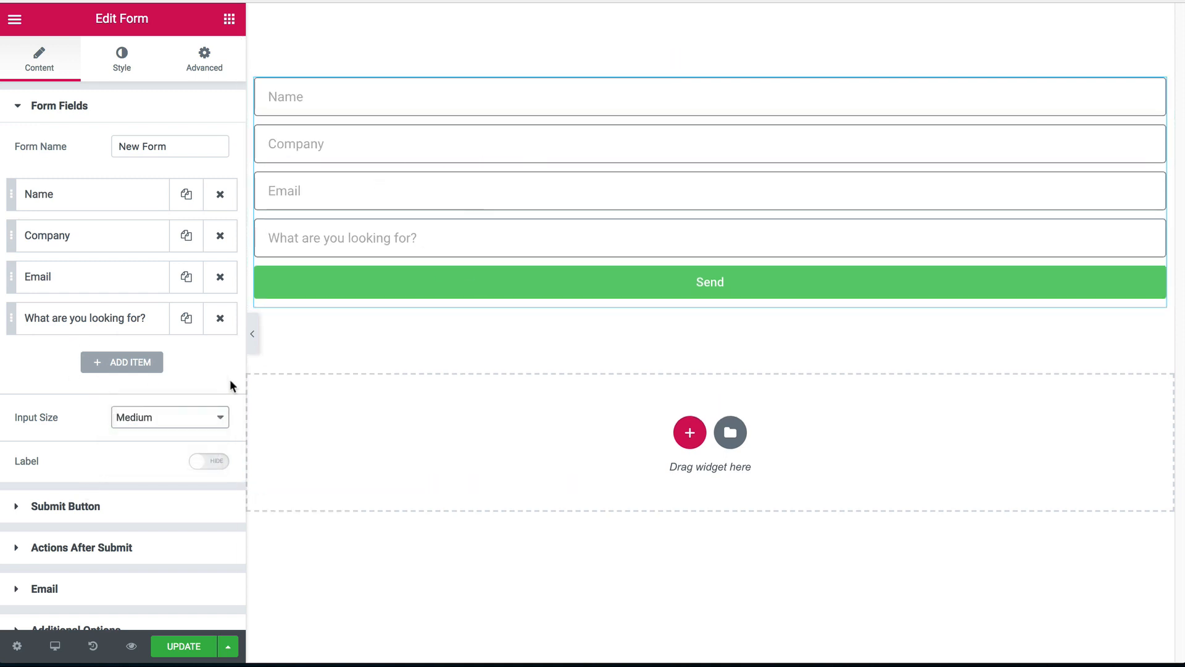
{"action": "left_click", "coordinate": [105, 504]}
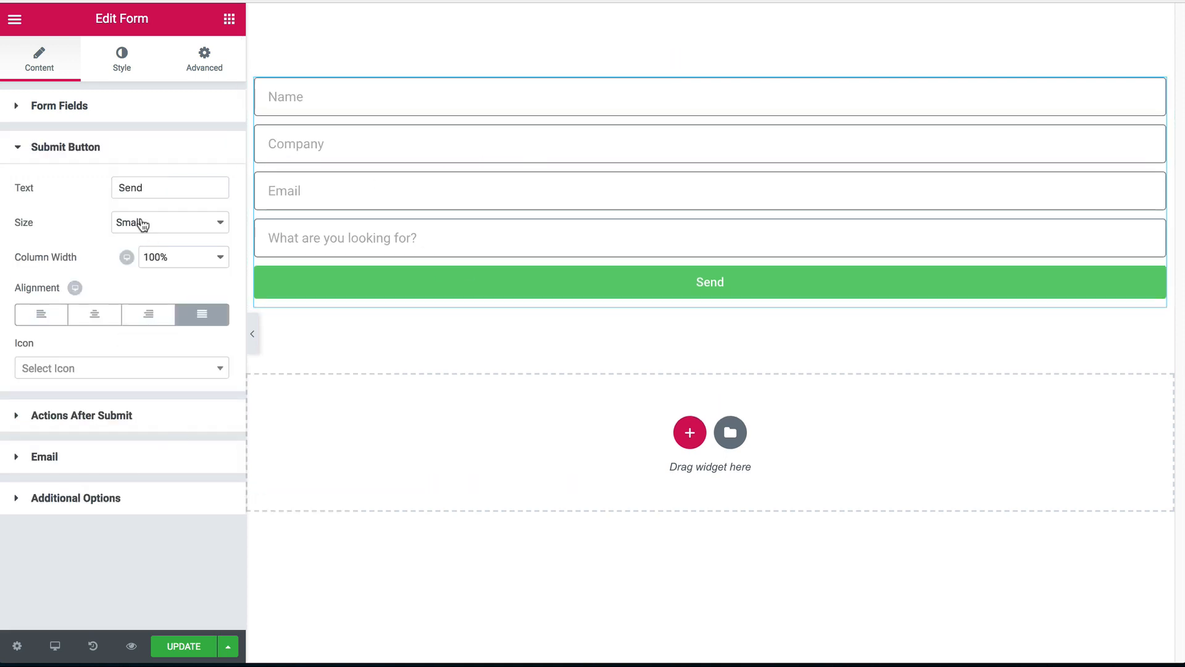
{"action": "left_click", "coordinate": [141, 224]}
{"action": "left_click", "coordinate": [141, 235]}
- Round the form fields with a border radius of 50 px on all corners
{"action": "left_click", "coordinate": [121, 61]}
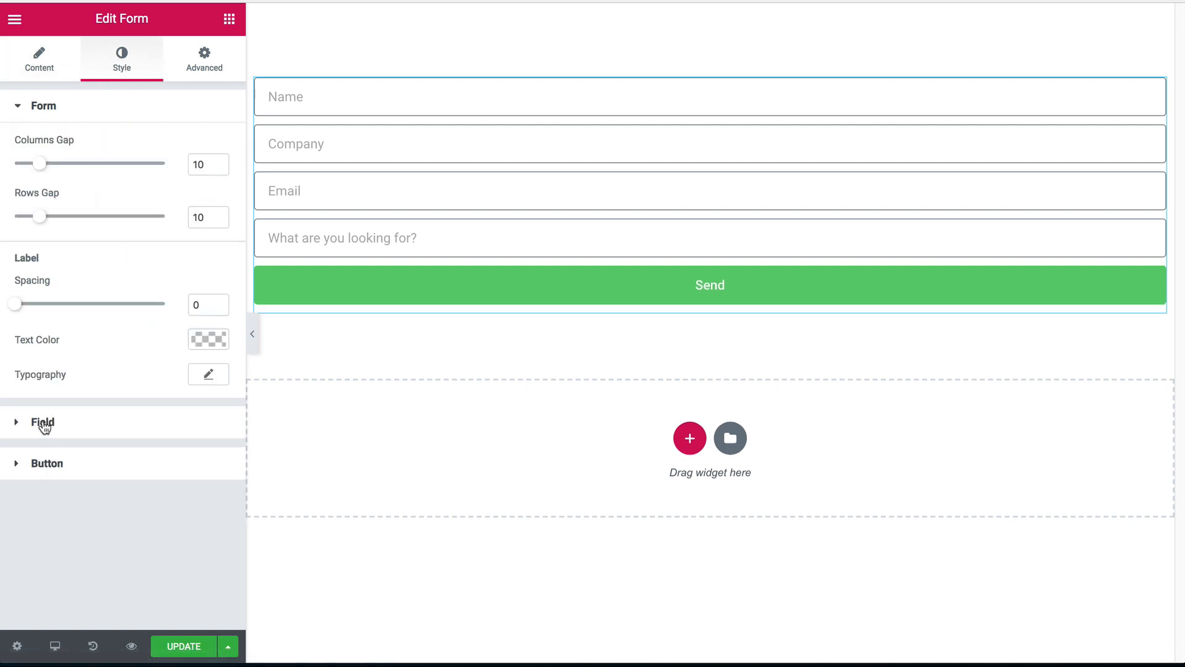
{"action": "left_click", "coordinate": [43, 420]}
{"action": "left_click", "coordinate": [120, 433]}
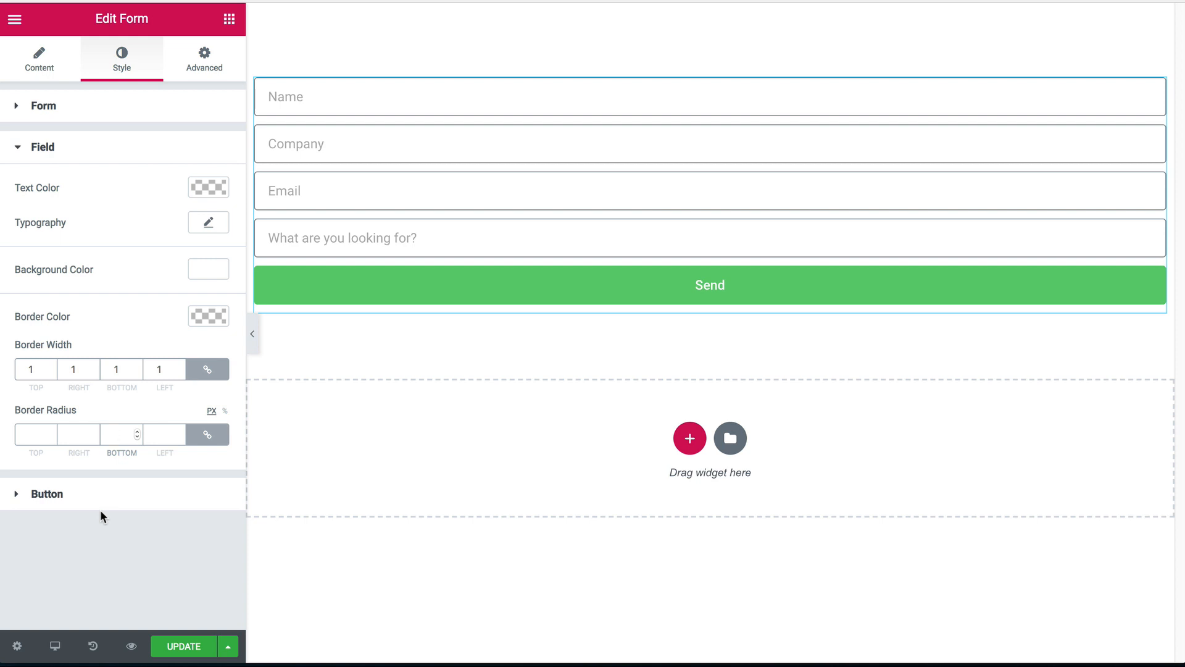
{"action": "type", "text": "50"}
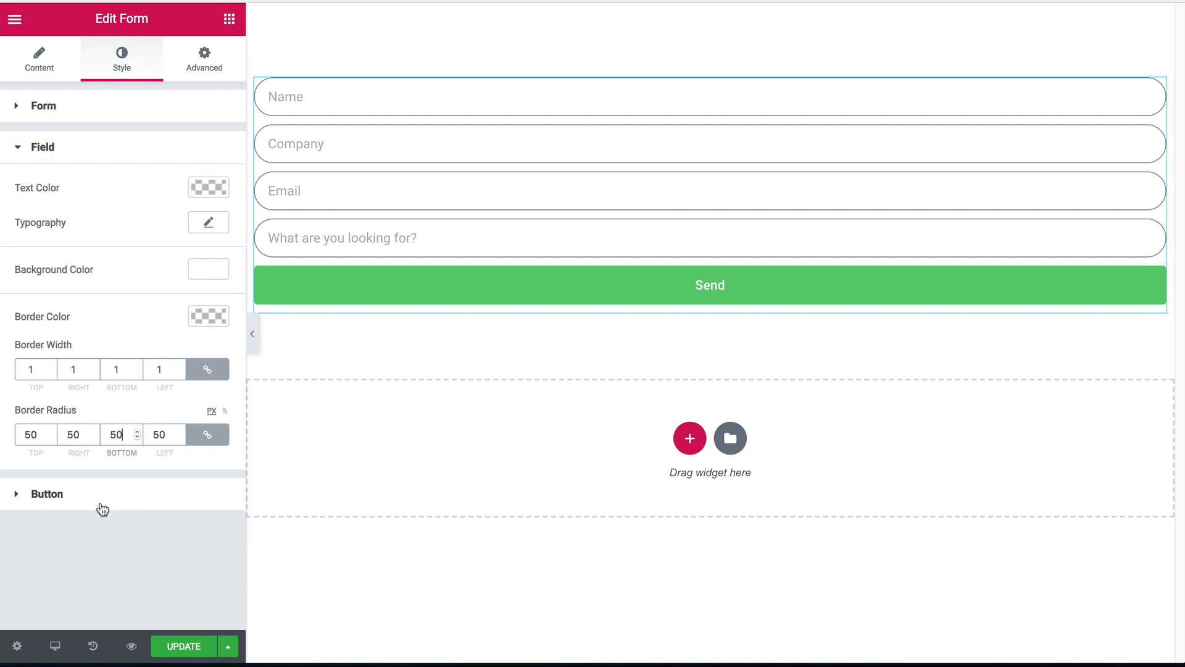
- Round the Send button with a border radius of 50 px on all corners
{"action": "left_click", "coordinate": [103, 507]}
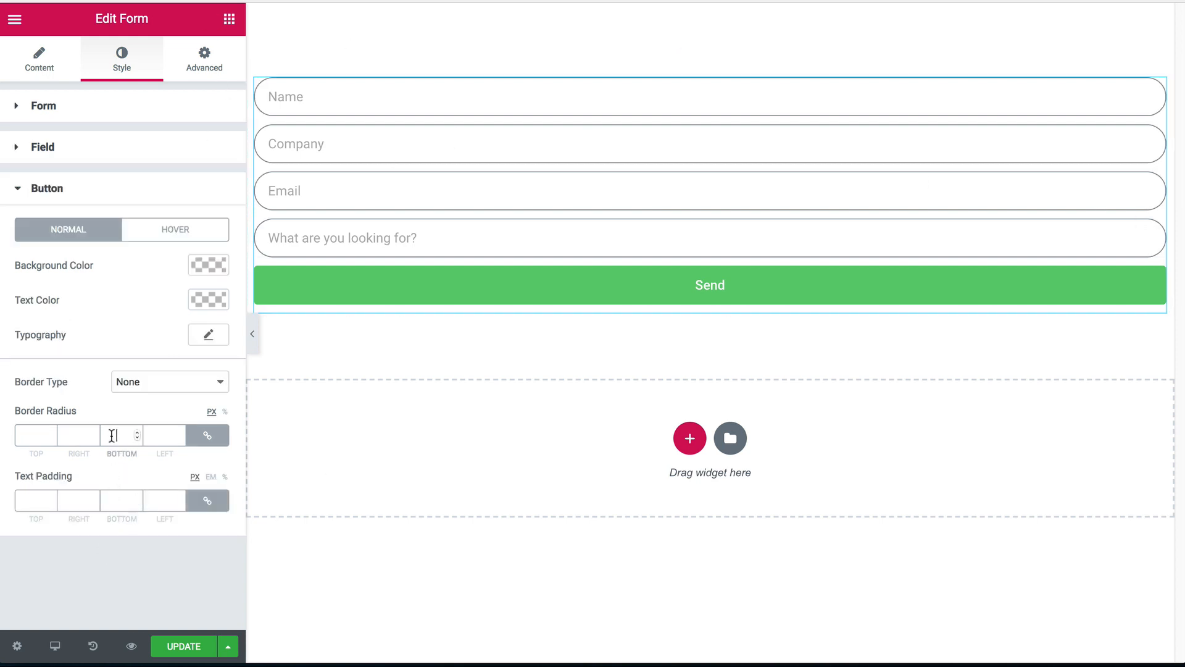
{"action": "left_click", "coordinate": [111, 436]}
{"action": "type", "text": "50"}
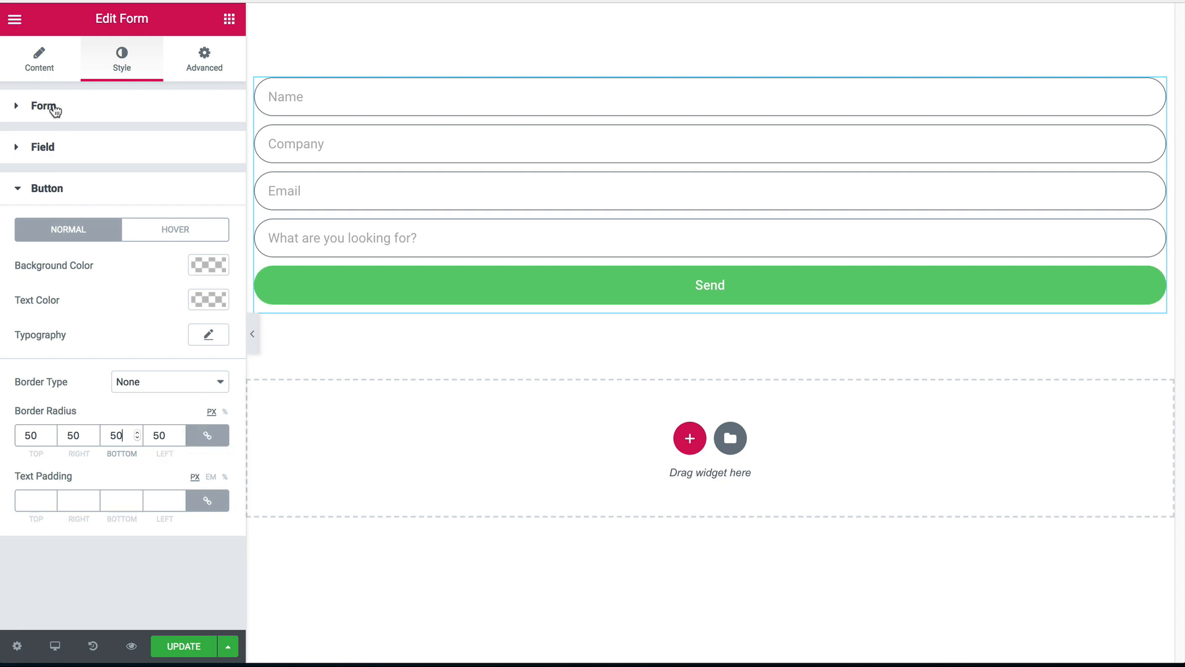
{"action": "left_click", "coordinate": [460, 233]}
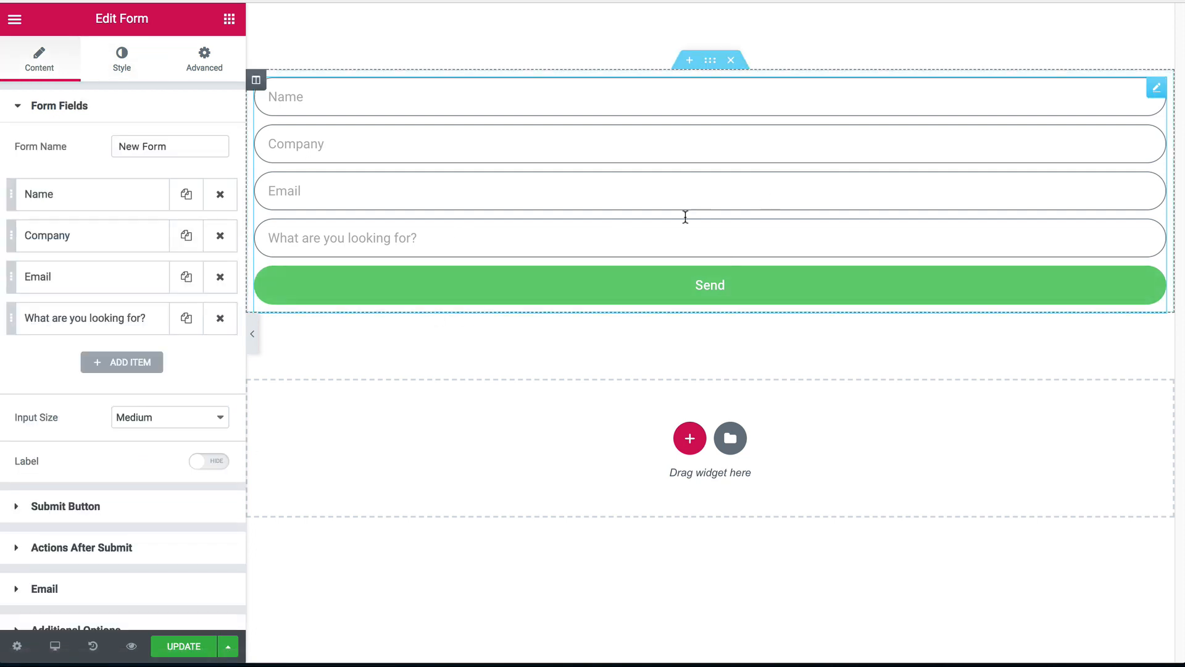
- Center the form's submit button and change its text to "Send Message"
{"action": "left_click", "coordinate": [112, 517]}
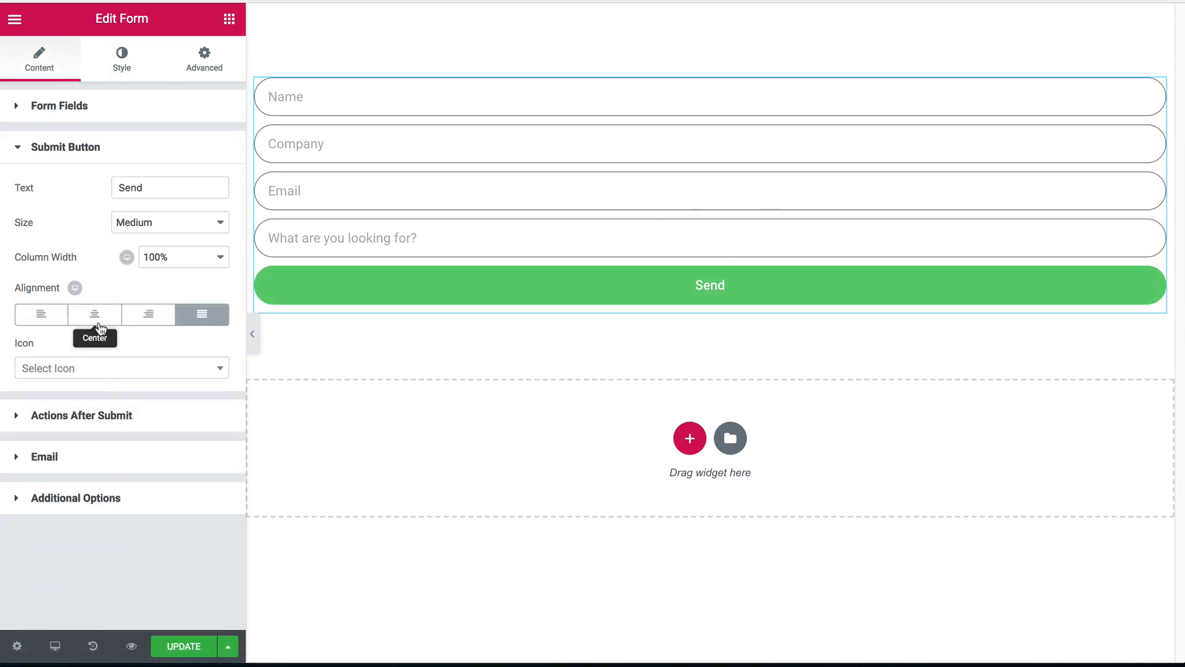
{"action": "left_click", "coordinate": [96, 322]}
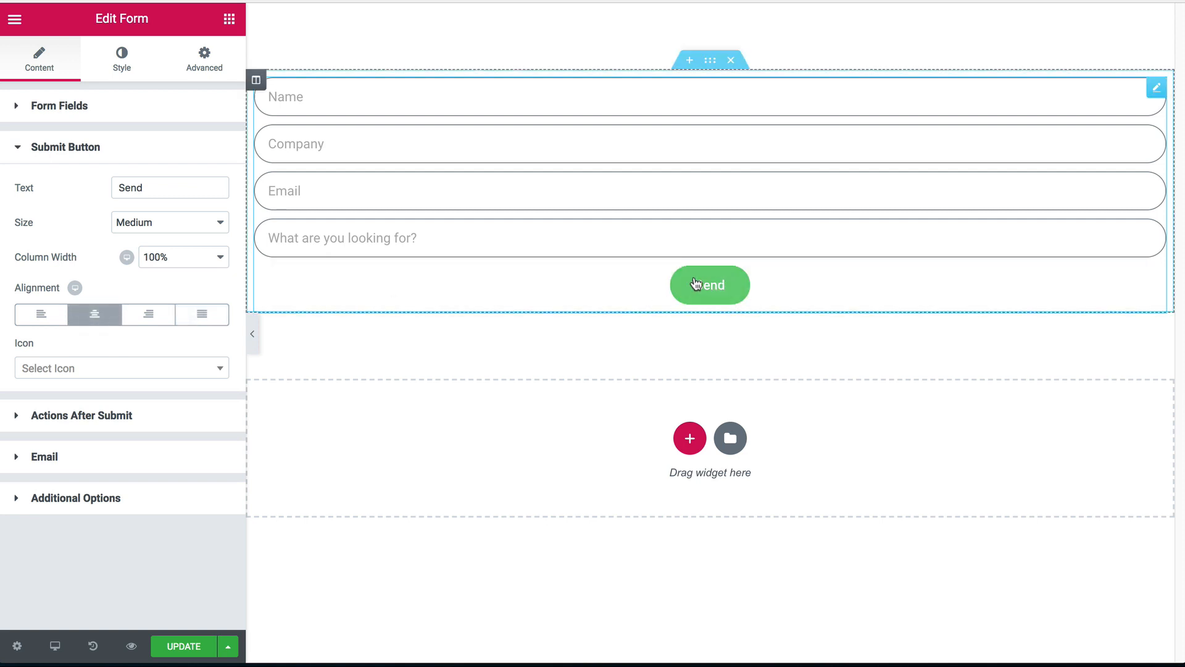
{"action": "left_click_drag", "start_coordinate": [154, 185], "coordinate": [53, 179]}
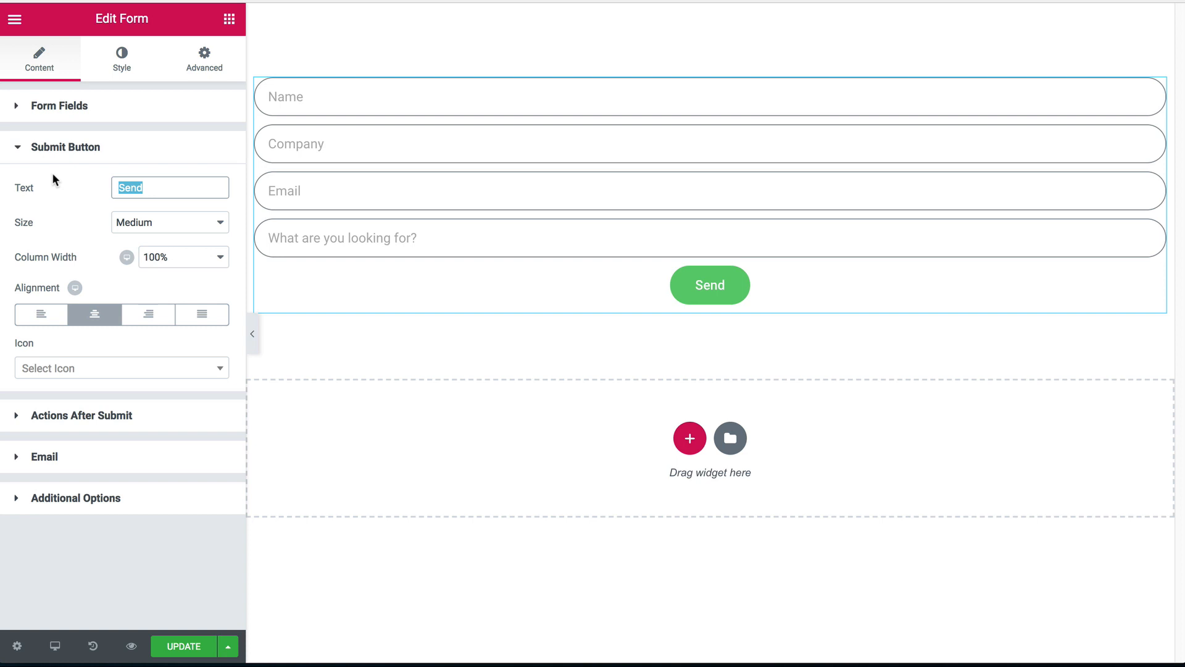
{"action": "type", "text": "Send M"}
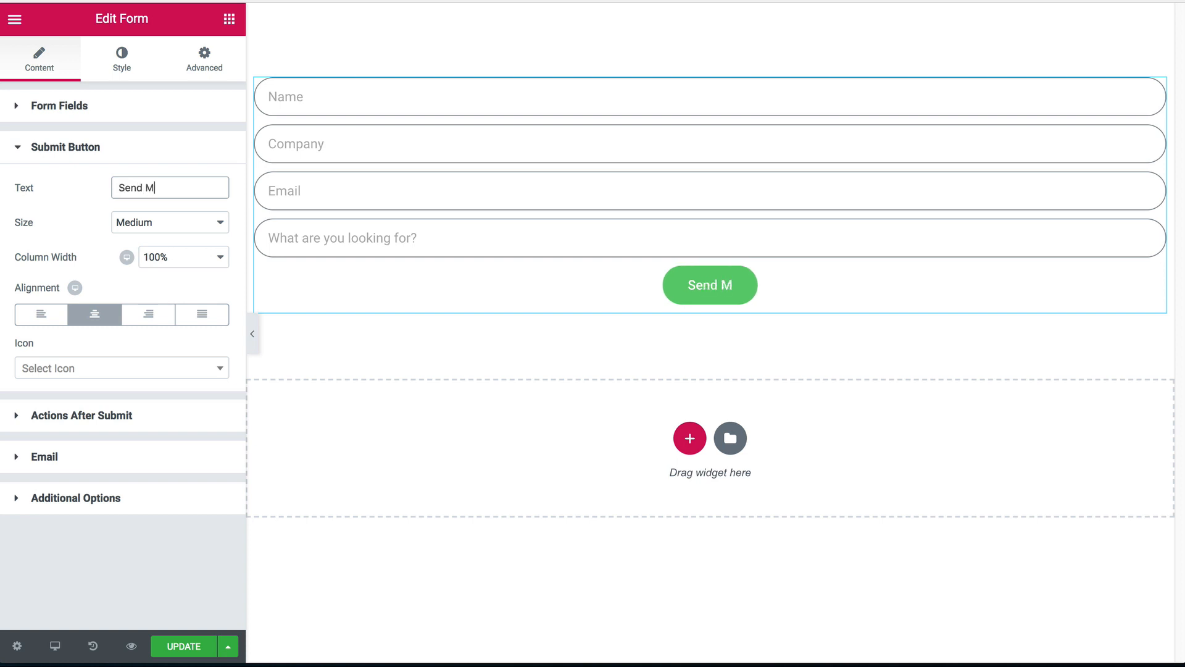
{"action": "type", "text": "essage"}
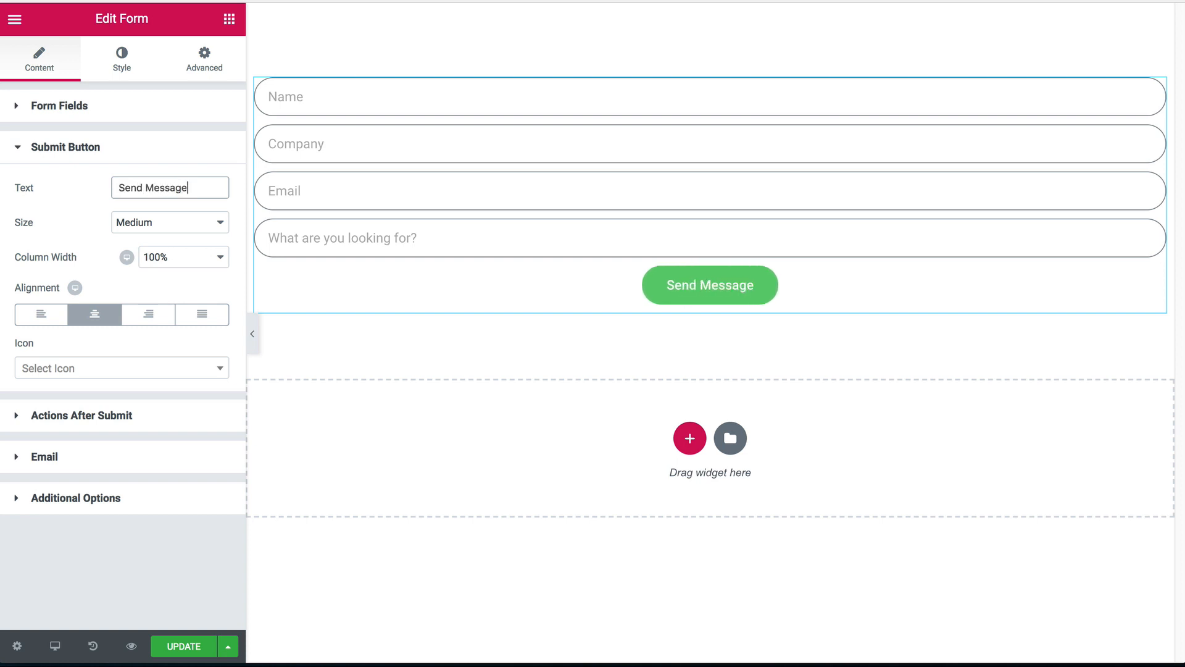
- Add a Heading widget above the contact form and center-align it
{"action": "left_click", "coordinate": [131, 69]}
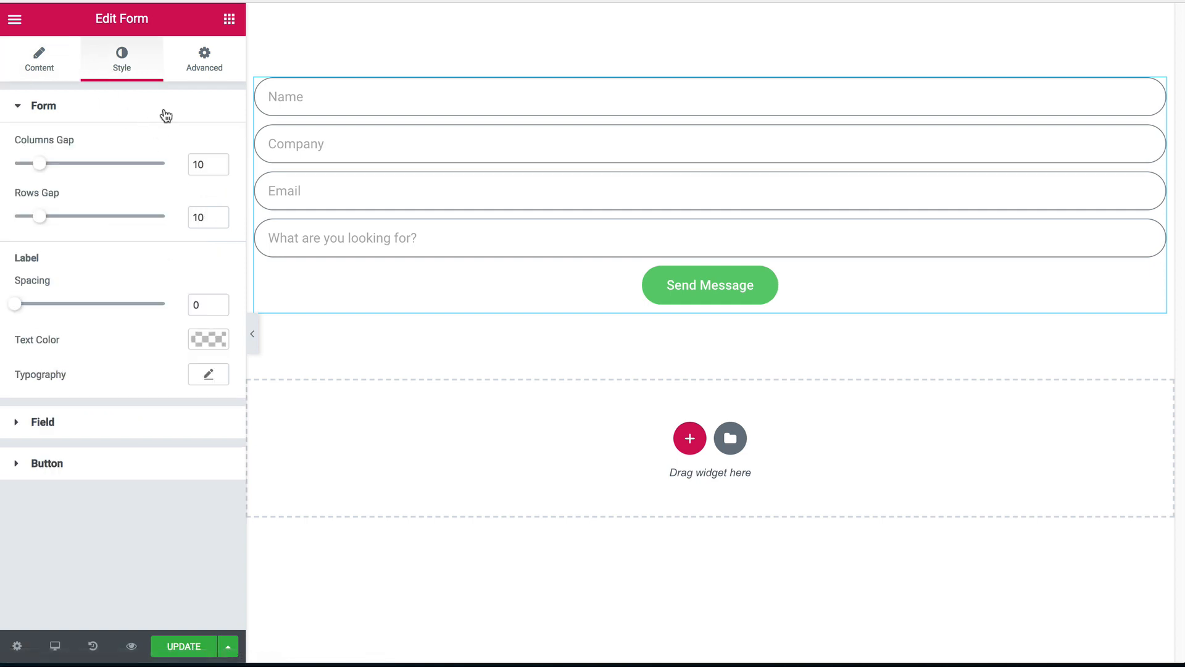
{"action": "left_click", "coordinate": [229, 20]}
{"action": "left_click_drag", "start_coordinate": [161, 198], "coordinate": [415, 84]}
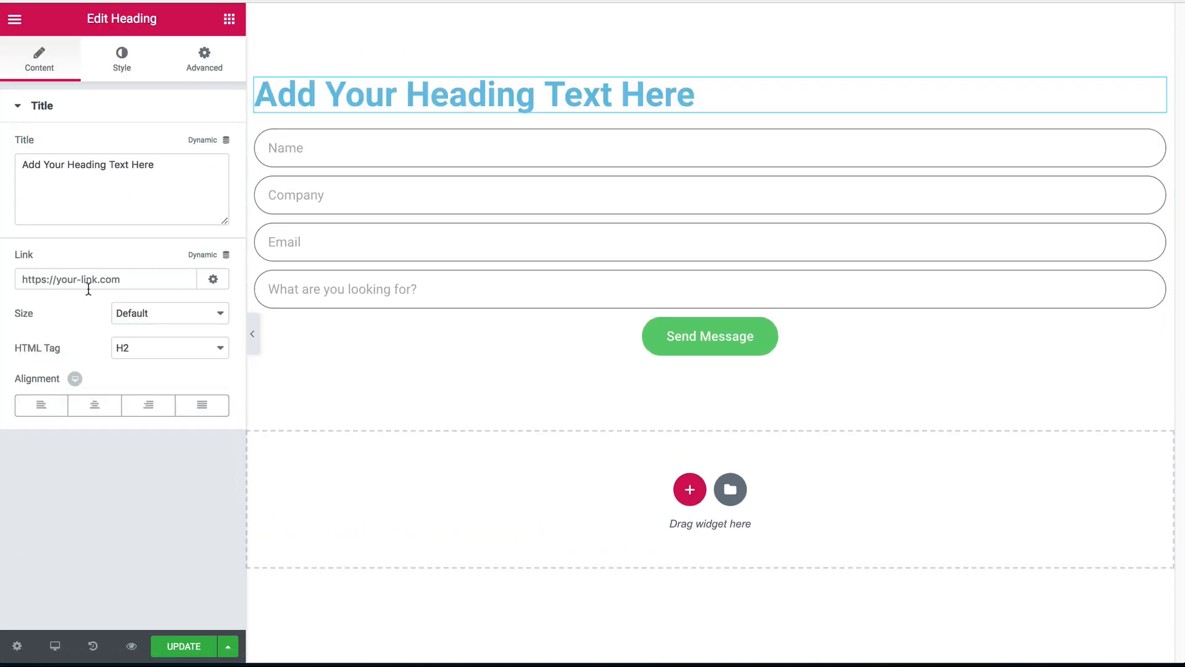
{"action": "left_click", "coordinate": [96, 405]}
- Change the heading's text color to a dark grey and copy its hex code
{"action": "left_click", "coordinate": [121, 60]}
{"action": "left_click", "coordinate": [209, 146]}
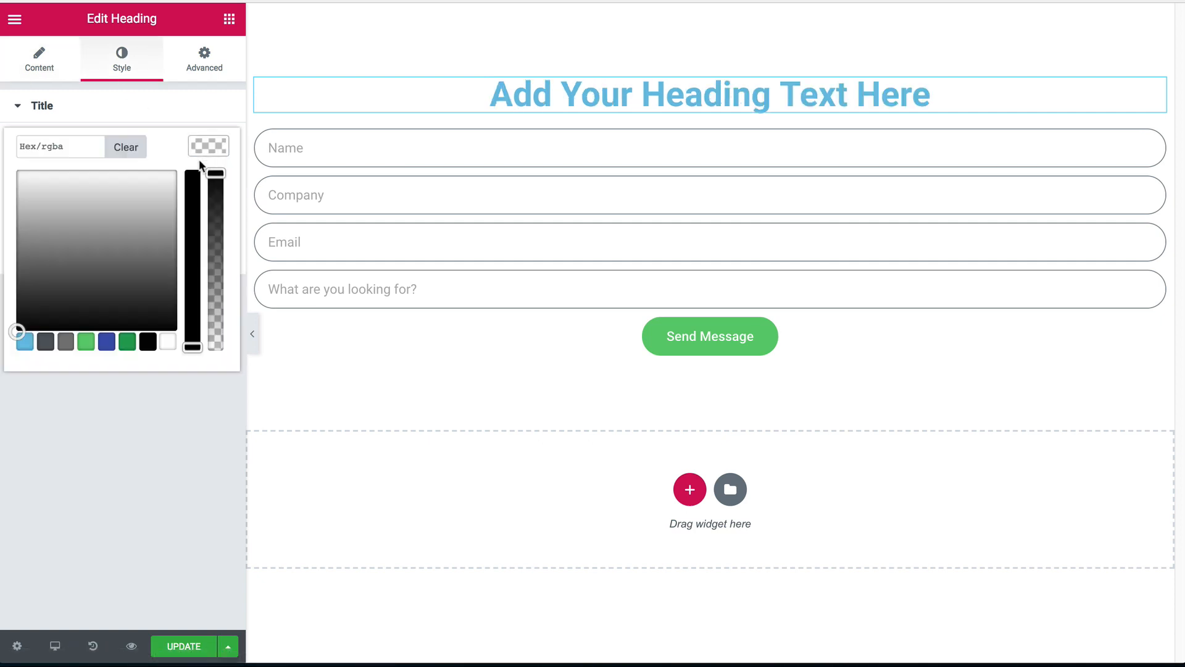
{"action": "left_click", "coordinate": [73, 265]}
{"action": "mouse_move", "coordinate": [51, 293]}
{"action": "left_mouse_down"}
{"action": "mouse_move", "coordinate": [19, 321]}
{"action": "mouse_move", "coordinate": [40, 310]}
{"action": "mouse_move", "coordinate": [46, 283]}
{"action": "mouse_move", "coordinate": [48, 297]}
{"action": "left_mouse_up"}
{"action": "left_click_drag", "start_coordinate": [59, 147], "coordinate": [11, 146]}
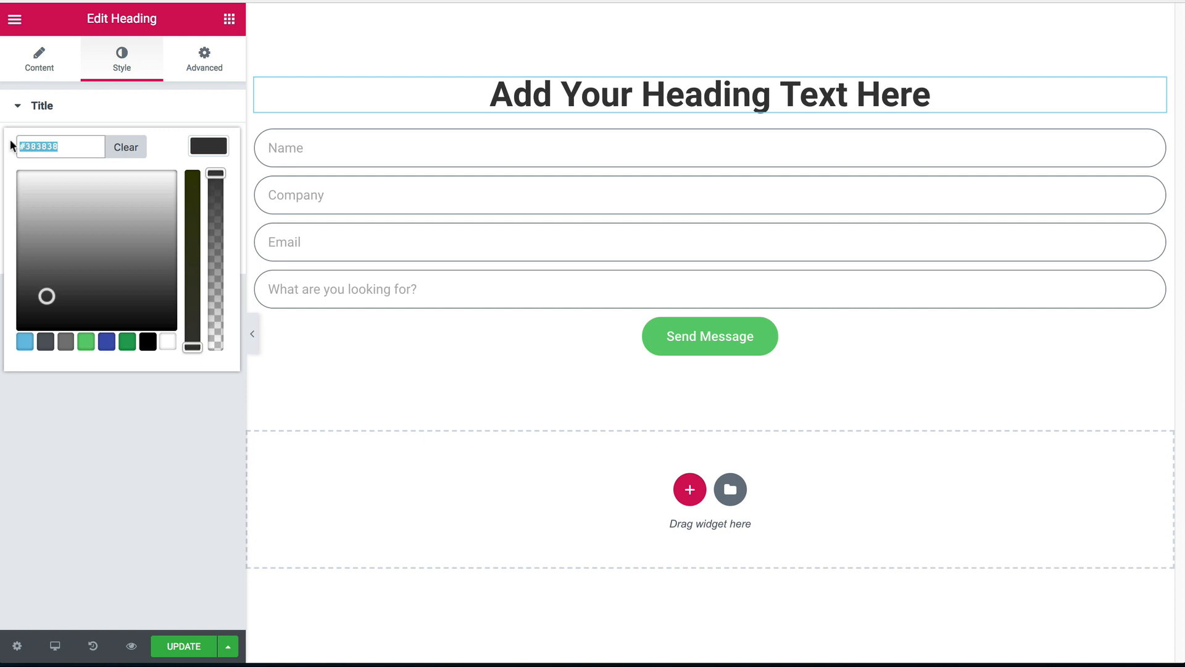
{"action": "left_click", "coordinate": [199, 143]}
{"action": "left_click", "coordinate": [208, 183]}
{"action": "left_click", "coordinate": [208, 183]}
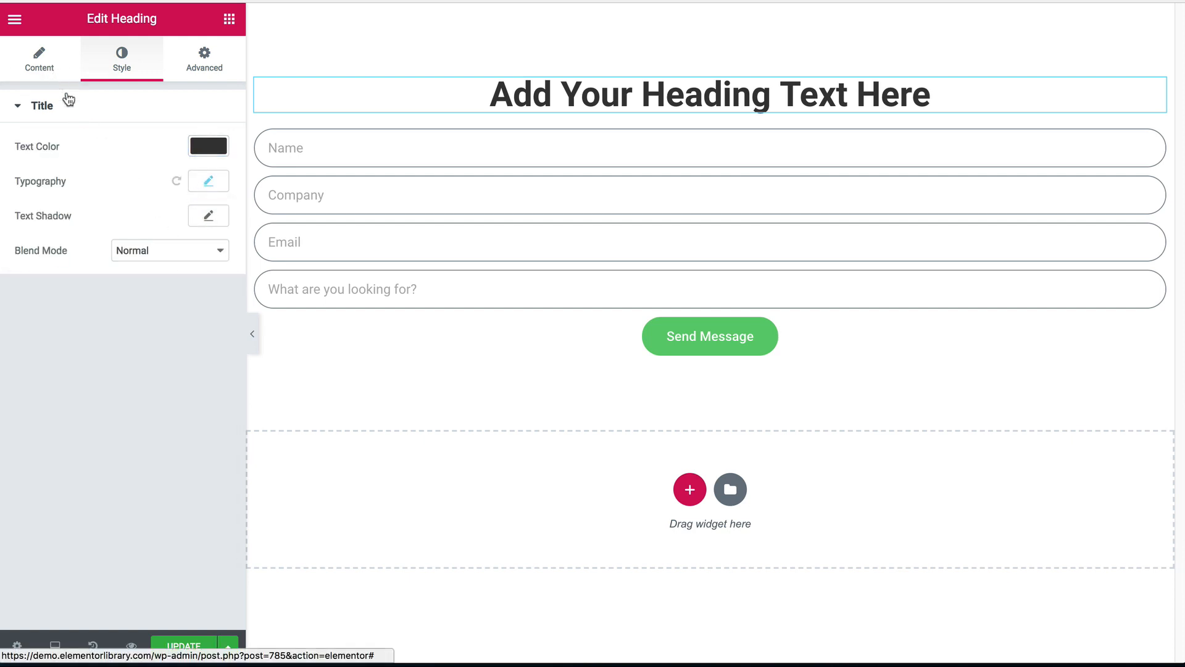
- Replace the heading's title with "Get in touch with us today!"
{"action": "left_click", "coordinate": [46, 70]}
{"action": "left_click_drag", "start_coordinate": [130, 177], "coordinate": [2, 127]}
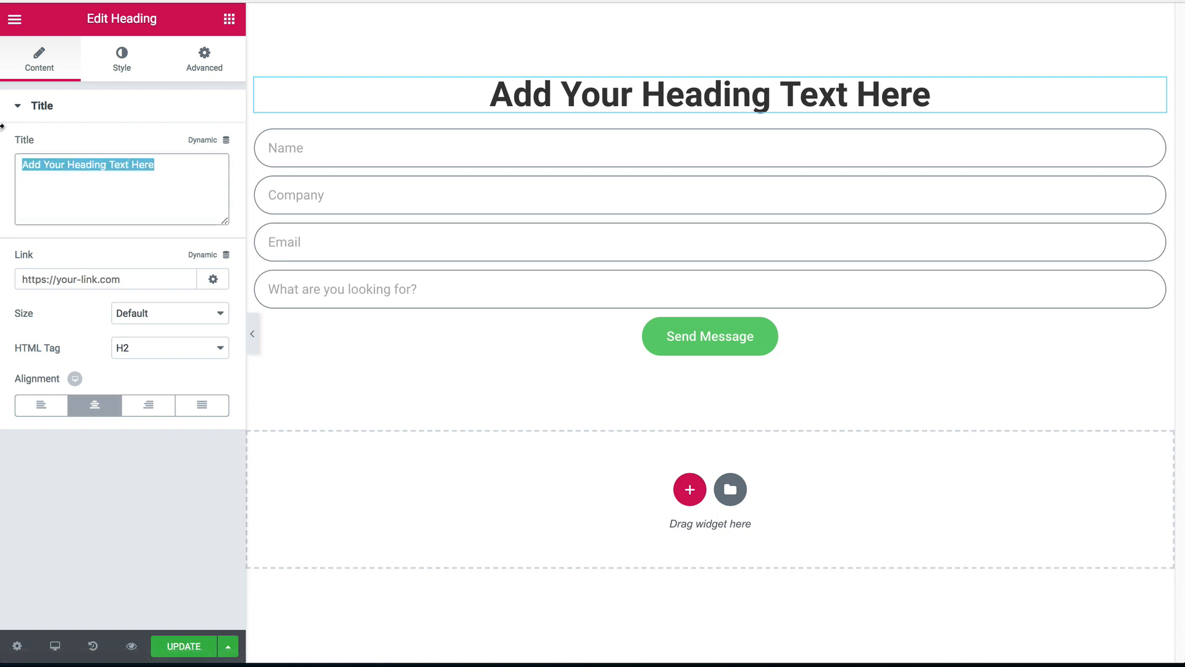
{"action": "type", "text": "Get in touch with"}
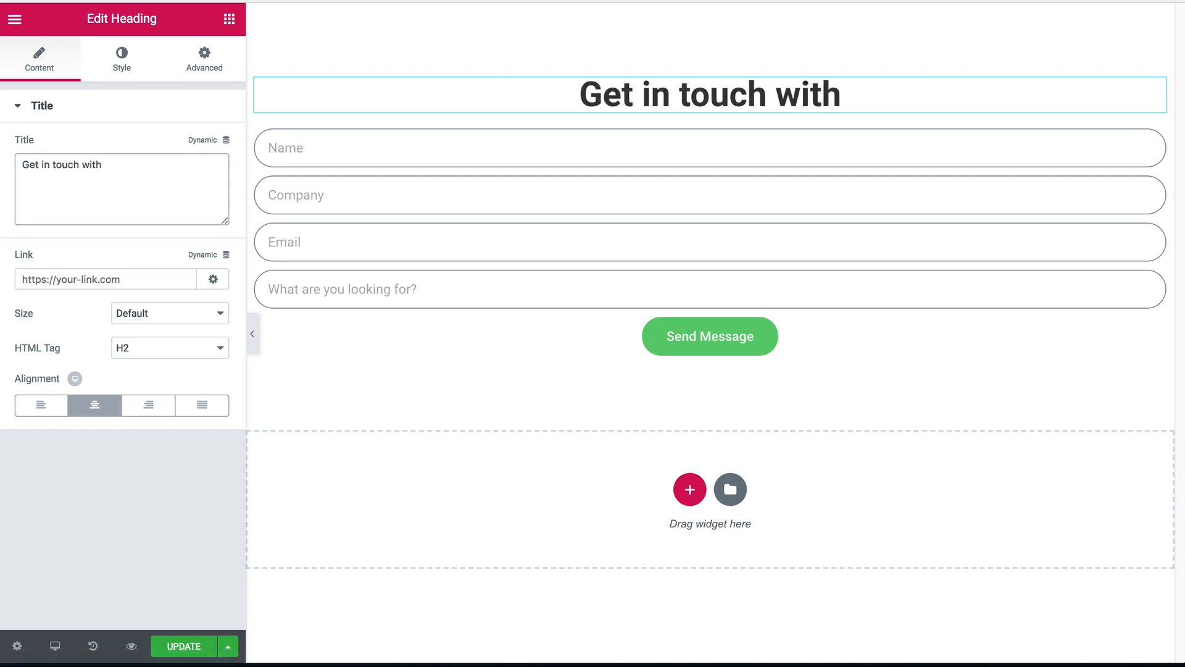
{"action": "type", "text": " us today"}
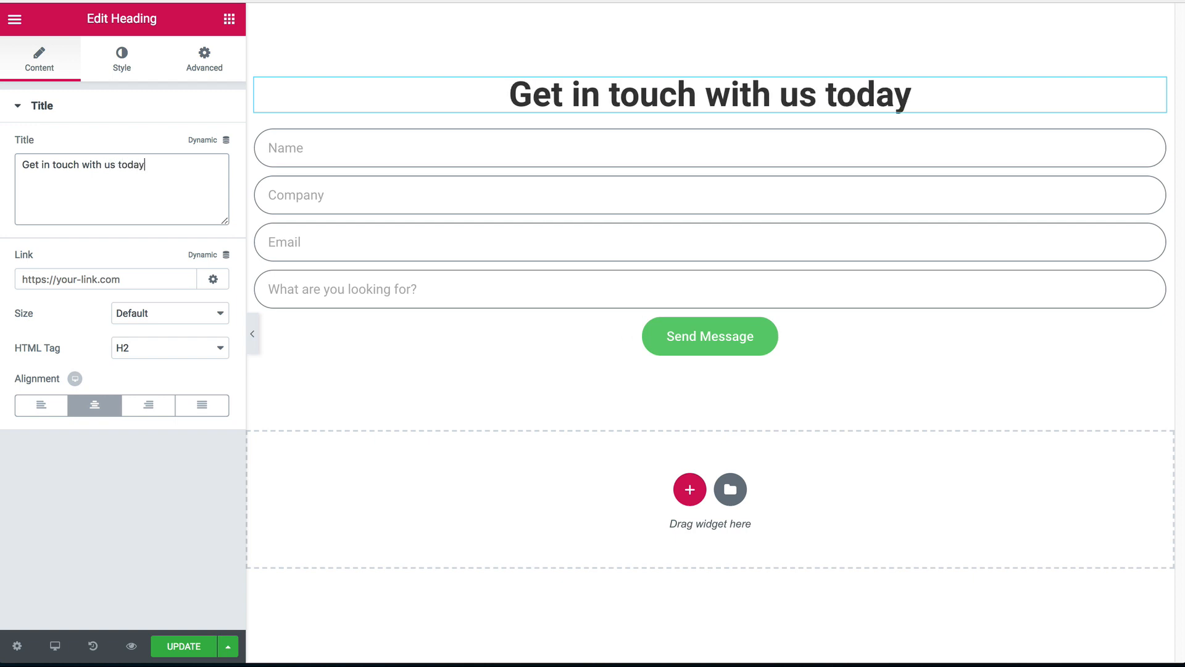
{"action": "type", "text": "!"}
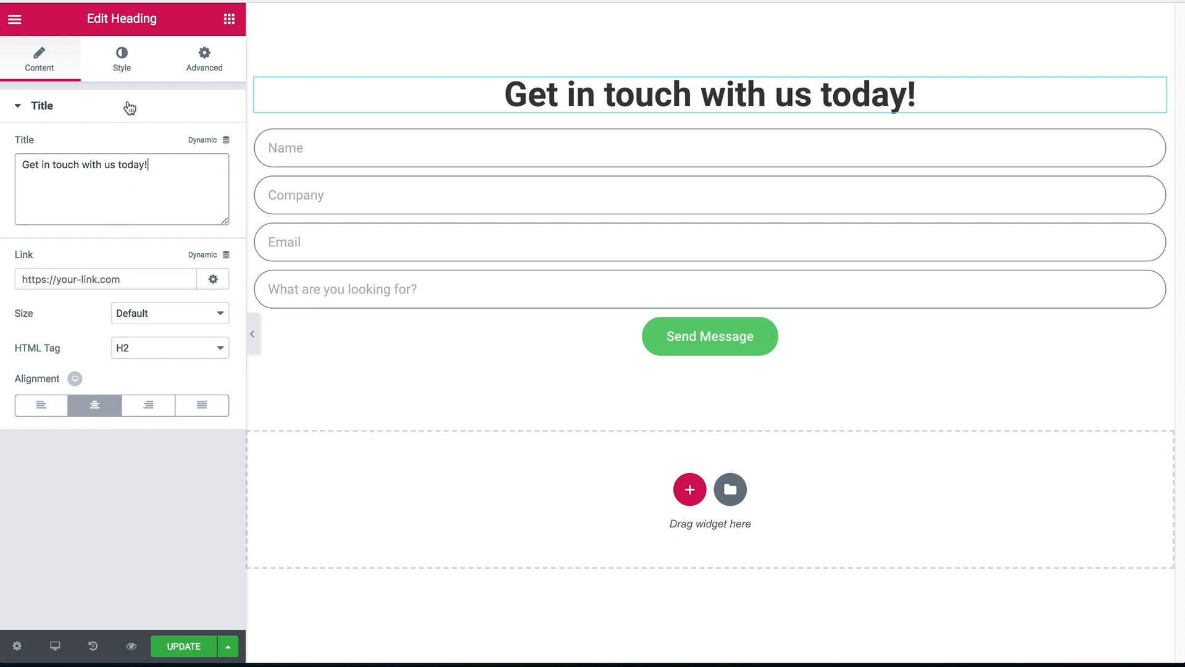
- Add a Text Editor widget between the heading and the form and give its text the heading's dark grey color
{"action": "left_click", "coordinate": [230, 22]}
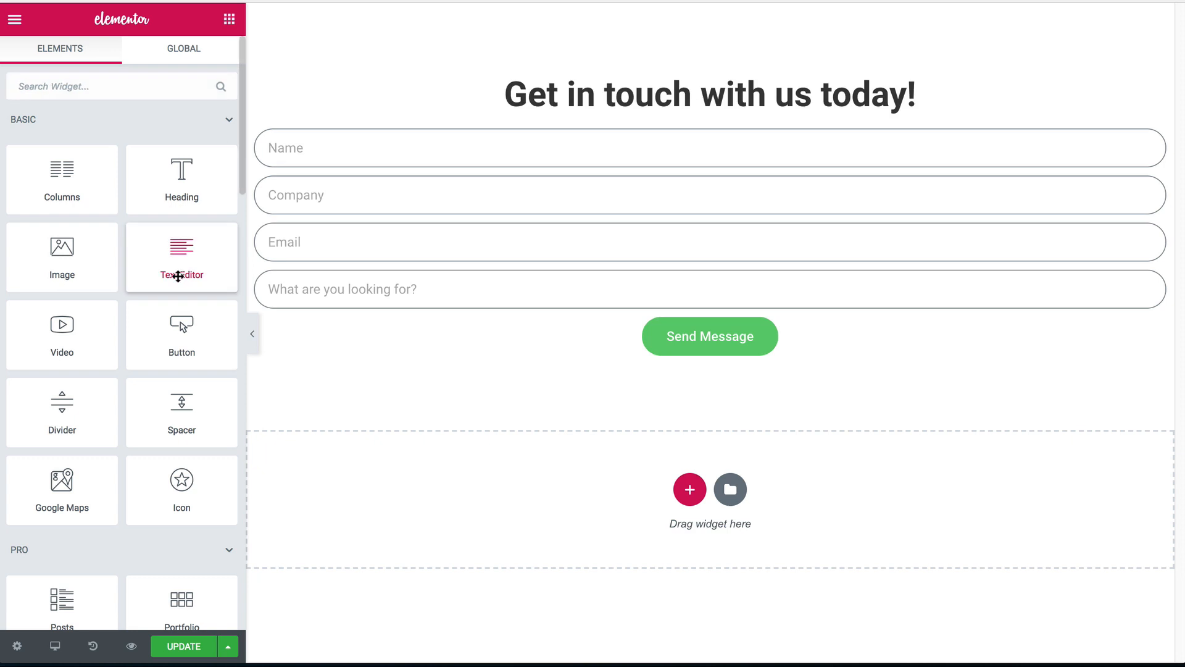
{"action": "left_click_drag", "start_coordinate": [177, 272], "coordinate": [511, 123]}
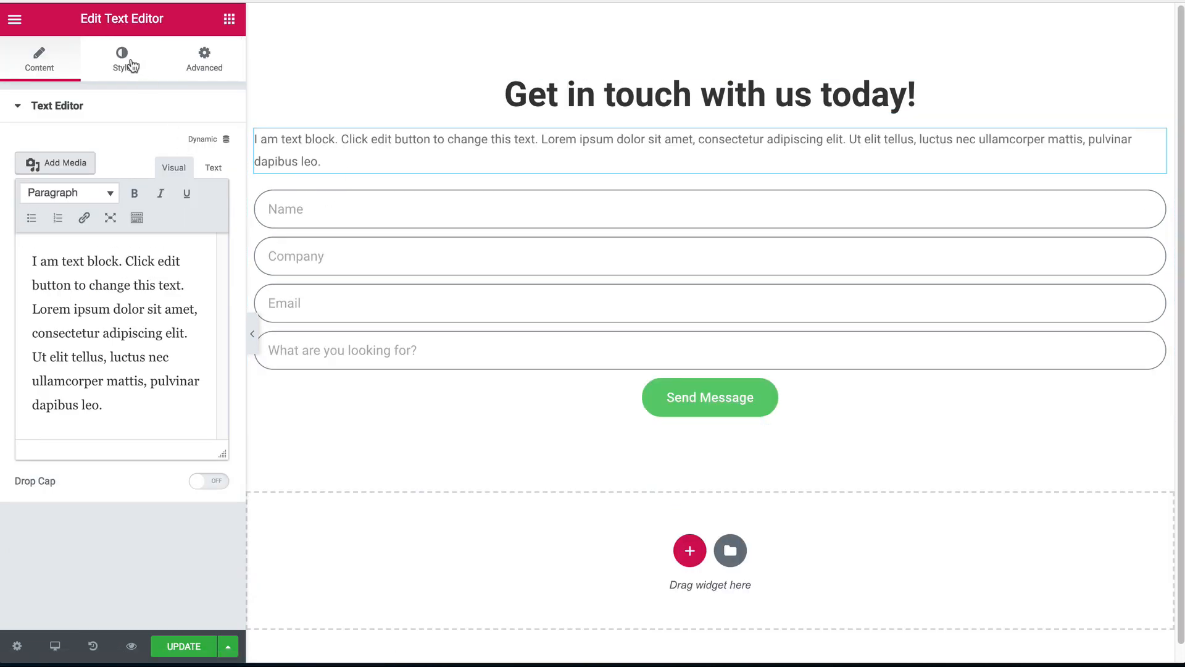
{"action": "left_click", "coordinate": [122, 60]}
{"action": "left_click", "coordinate": [206, 204]}
{"action": "left_click", "coordinate": [208, 203]}
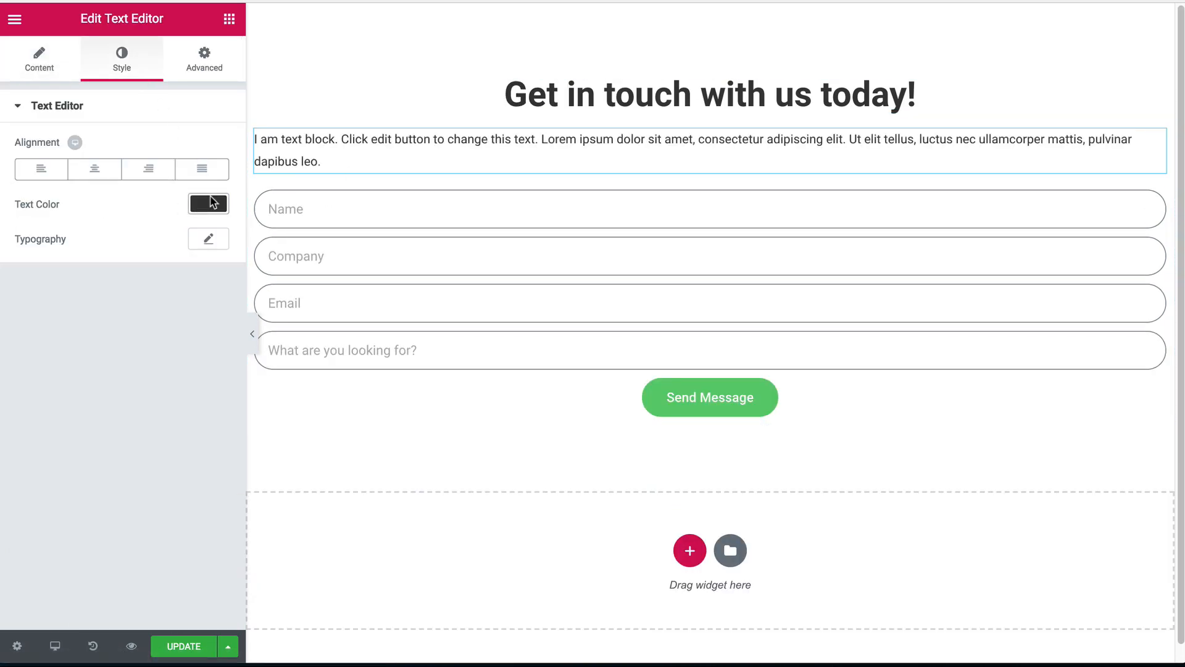
- Delete "I am text block. Click edit button to change this text." from the paragraph and center-align the remaining text
{"action": "left_click", "coordinate": [39, 60]}
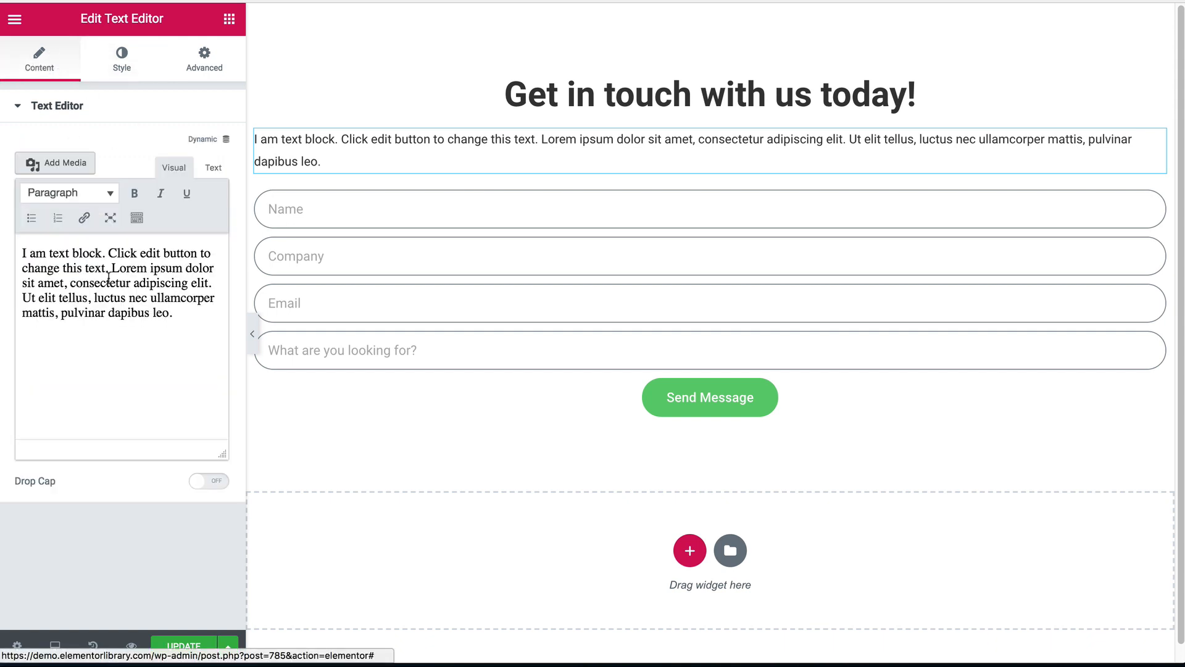
{"action": "left_click_drag", "start_coordinate": [31, 295], "coordinate": [21, 243]}
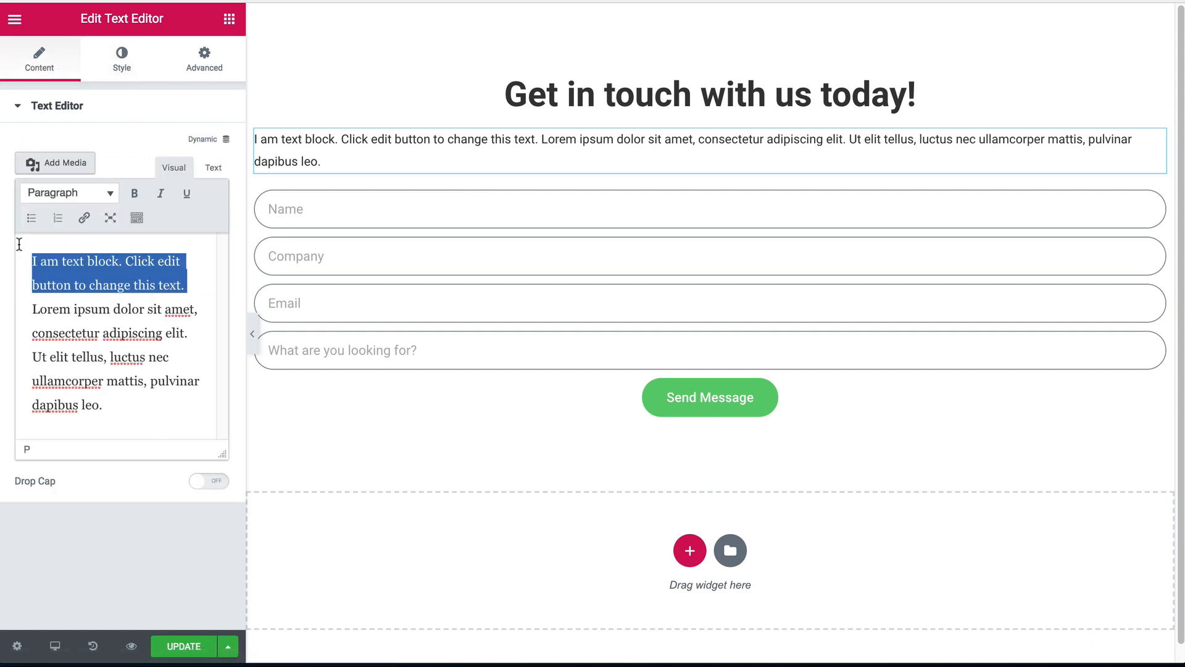
{"action": "key", "text": "BackSpace"}
{"action": "left_click", "coordinate": [122, 60]}
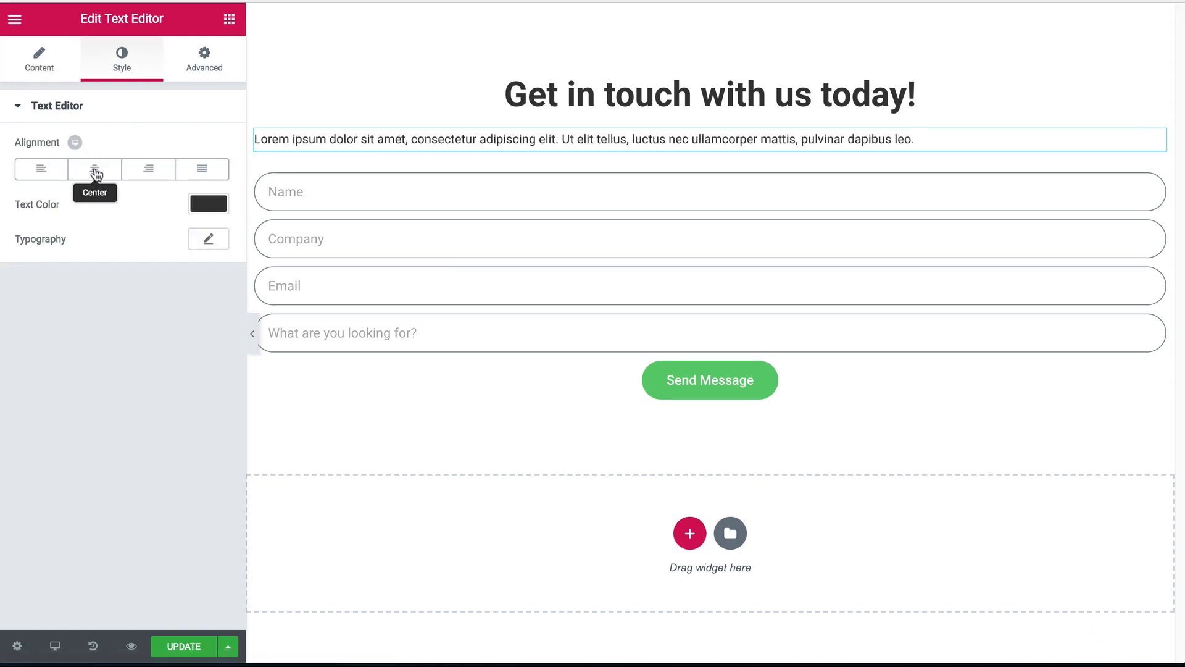
{"action": "left_click", "coordinate": [94, 169]}
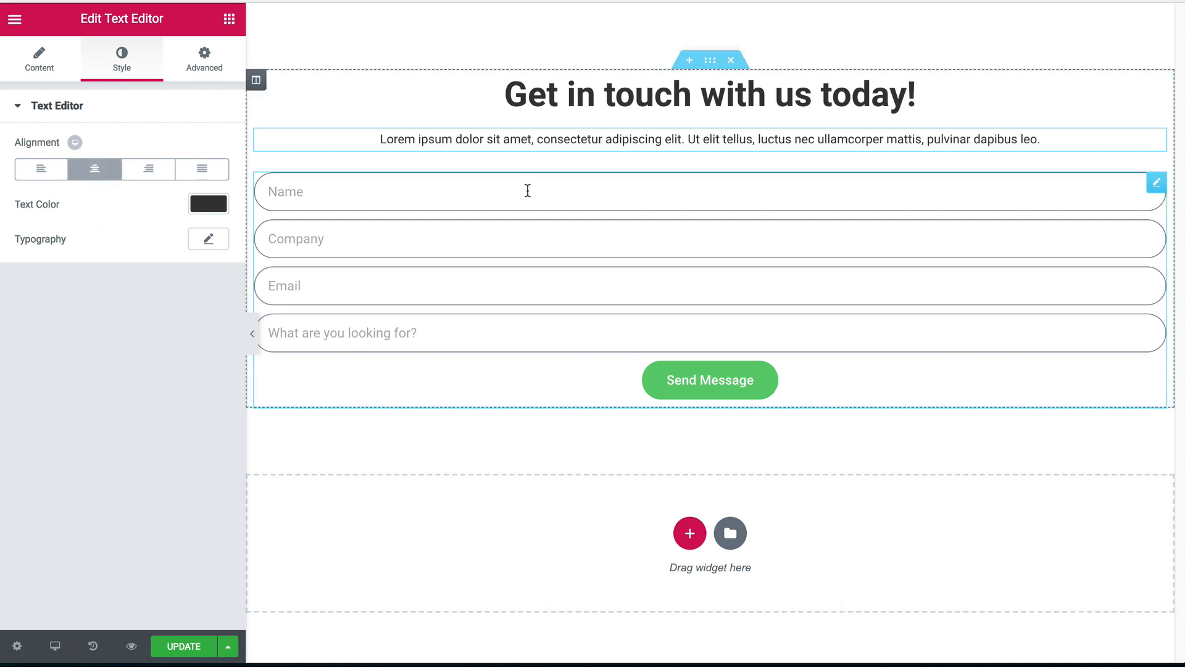
- Shorten the paragraph under the heading so it ends with "Ut elit tellus."
{"action": "left_click", "coordinate": [49, 66]}
{"action": "left_click_drag", "start_coordinate": [134, 359], "coordinate": [101, 310]}
{"action": "key", "text": "BackSpace"}
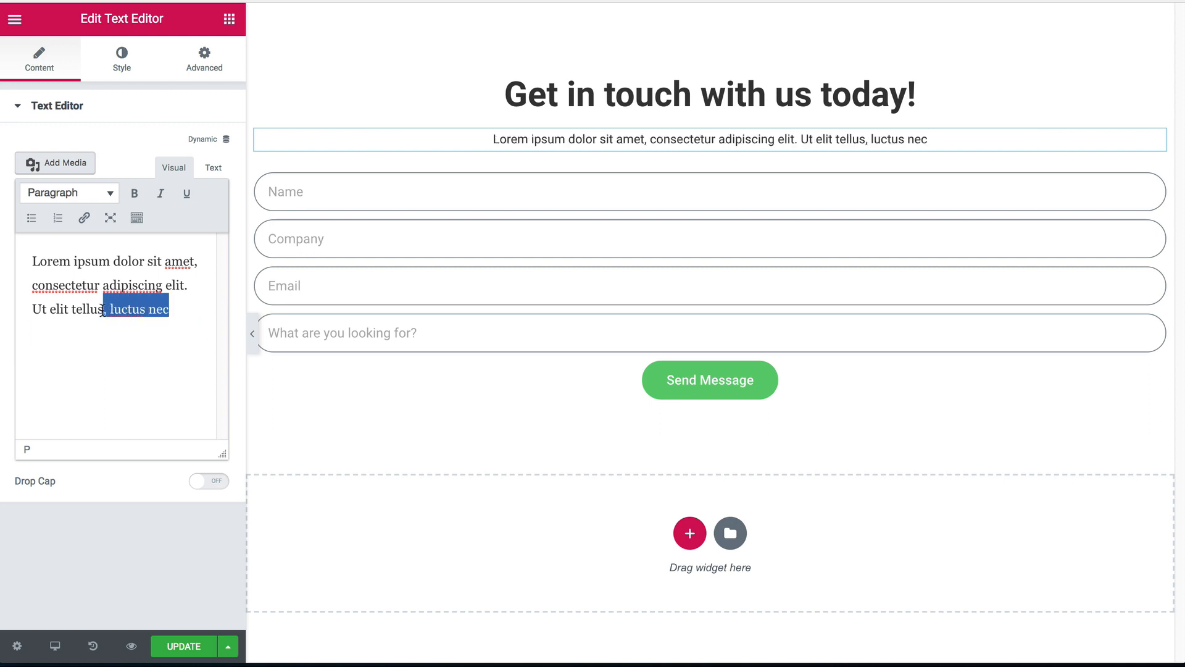
{"action": "key", "text": "BackSpace"}
{"action": "type", "text": "."}
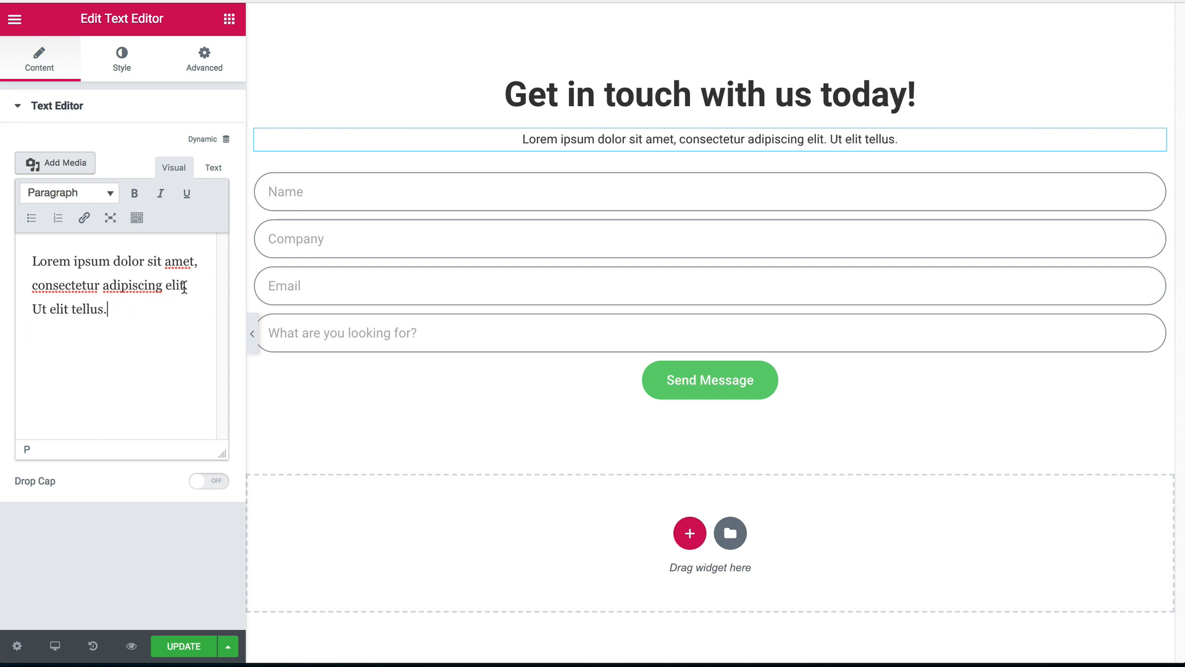
- Join the paragraph's two sentences so it ends "adipiscing elit ut elit tellus.", and preview the page at full width
{"action": "left_click", "coordinate": [42, 308]}
{"action": "key", "text": "BackSpace"}
{"action": "key", "text": "BackSpace"}
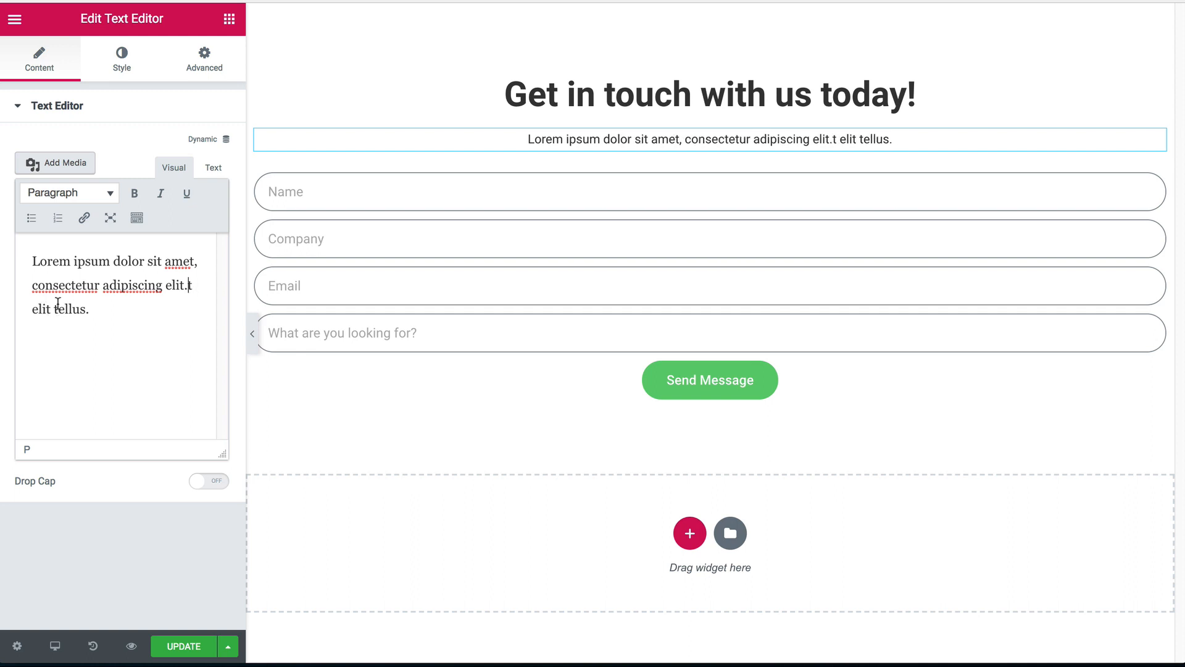
{"action": "key", "text": "BackSpace"}
{"action": "type", "text": "u"}
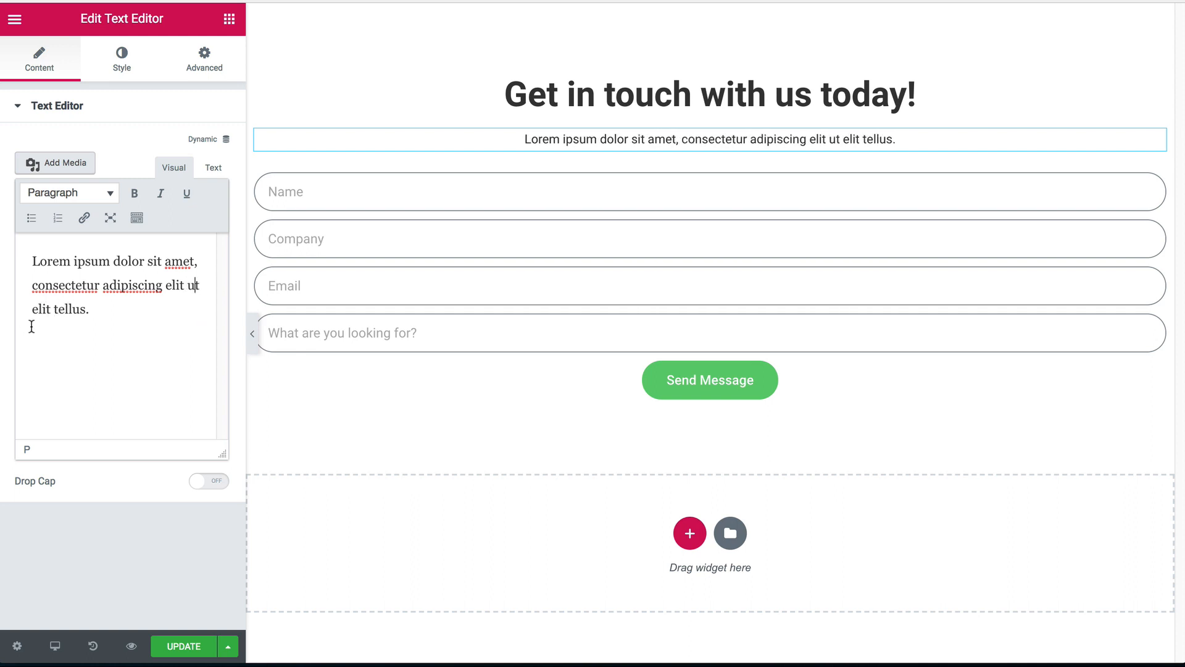
{"action": "left_click", "coordinate": [252, 333]}
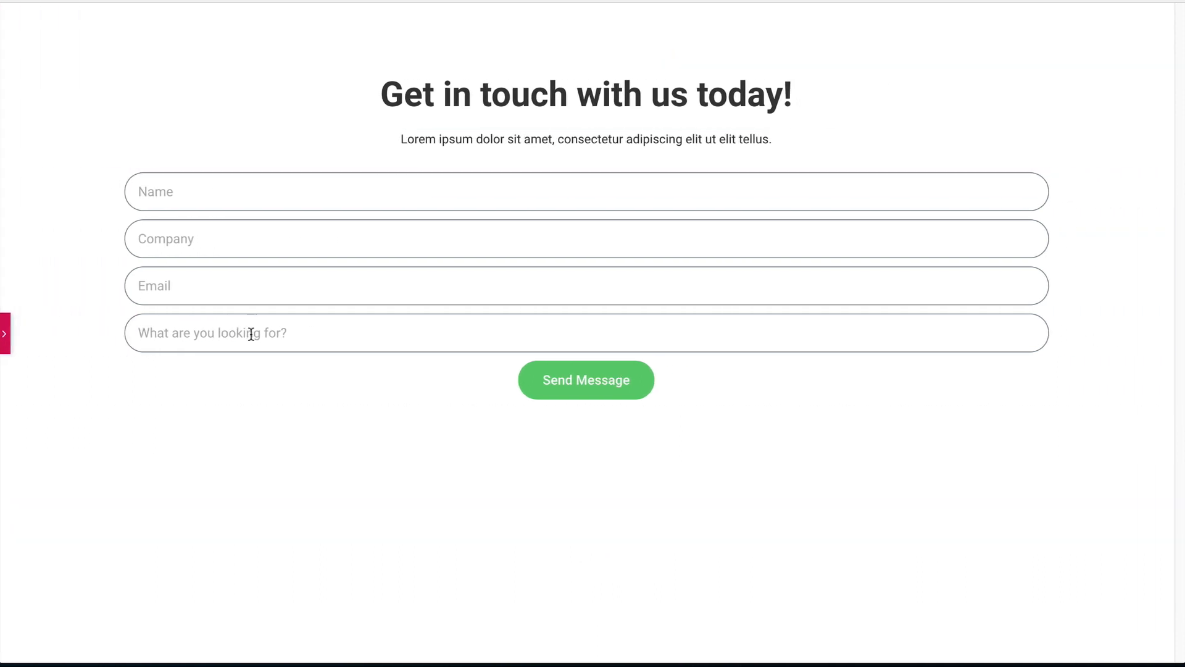
{"action": "left_click", "coordinate": [4, 333]}
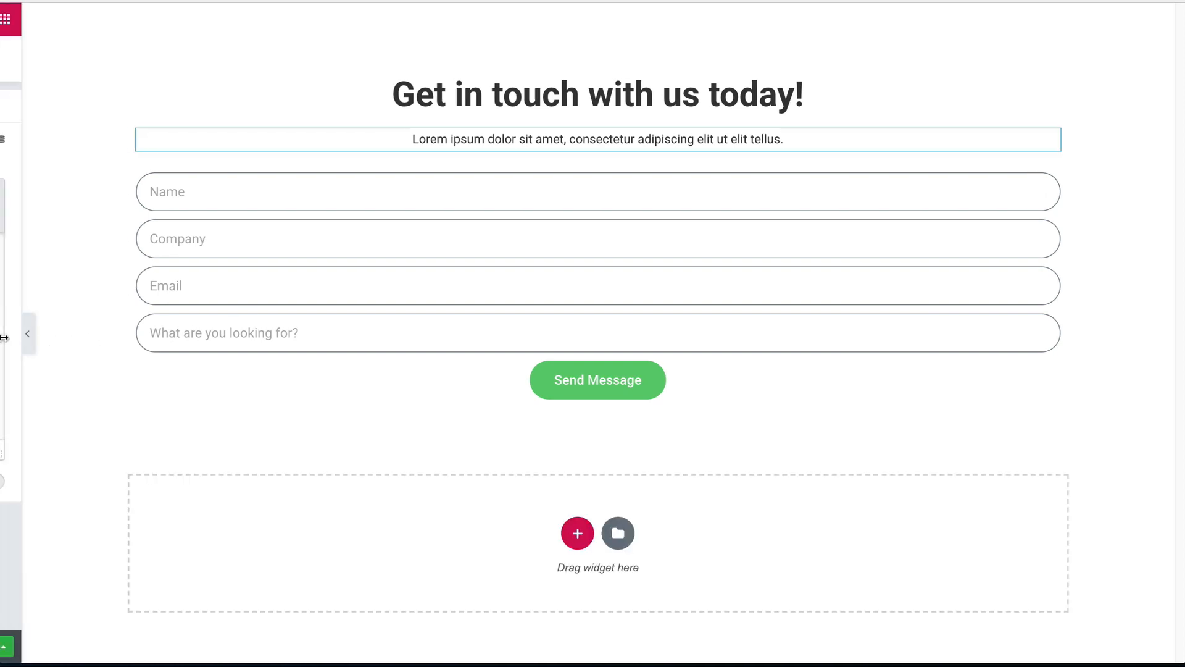
- Insert a Columns inner section between the paragraph and the form and delete its second column
{"action": "left_click", "coordinate": [229, 24]}
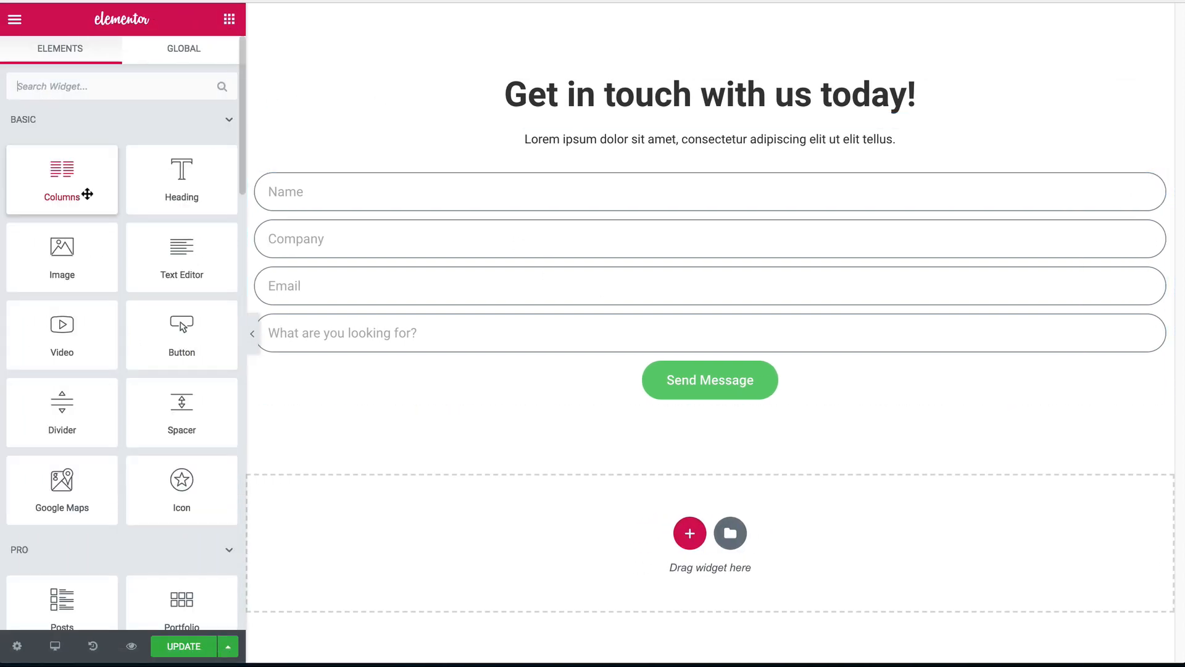
{"action": "left_click_drag", "start_coordinate": [87, 191], "coordinate": [551, 180]}
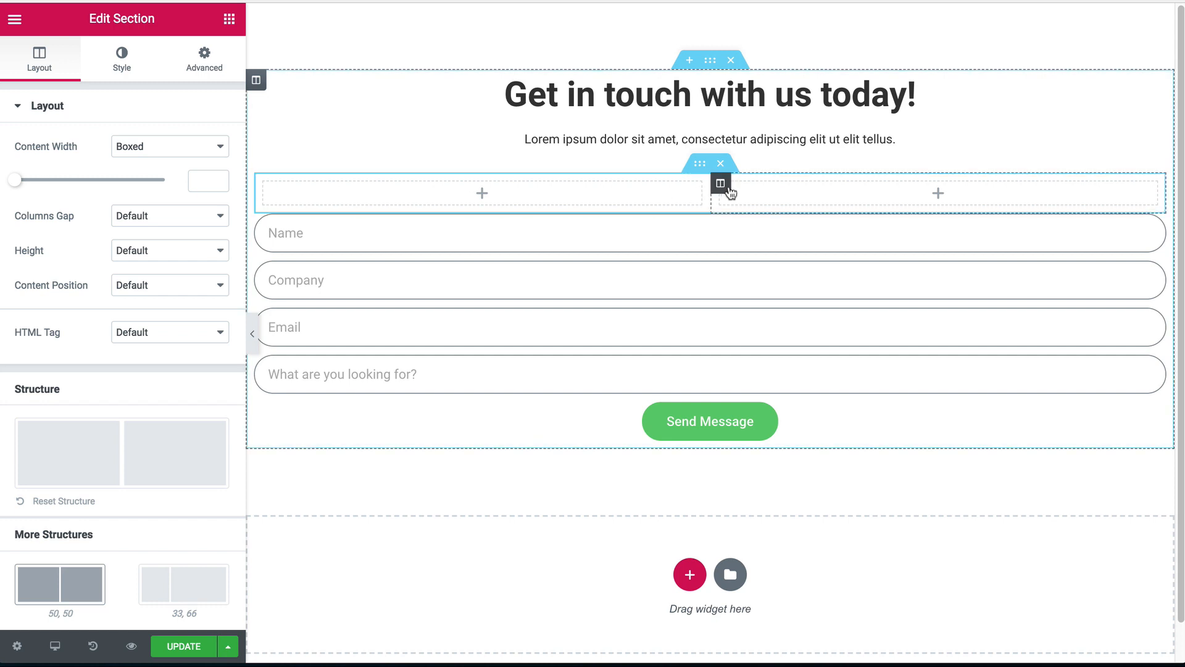
{"action": "right_click", "coordinate": [729, 188]}
{"action": "left_click", "coordinate": [765, 394]}
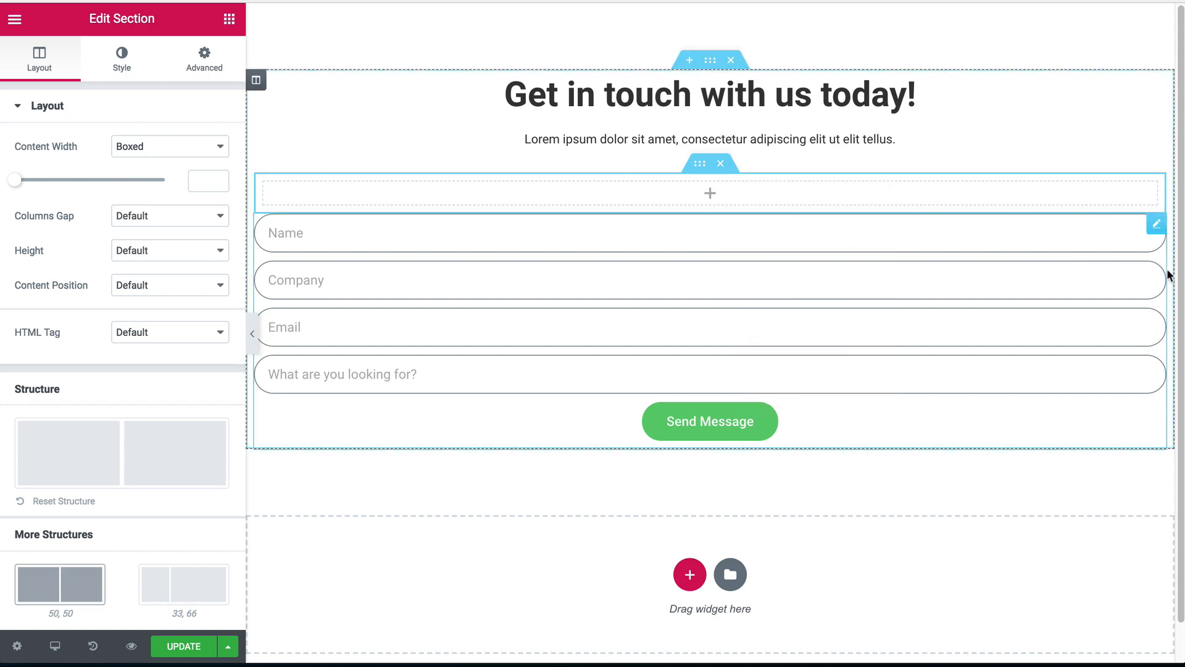
- Move the form into the inner section, set that section's boxed content width to 600, and preview the page
{"action": "left_click_drag", "start_coordinate": [1152, 235], "coordinate": [673, 194]}
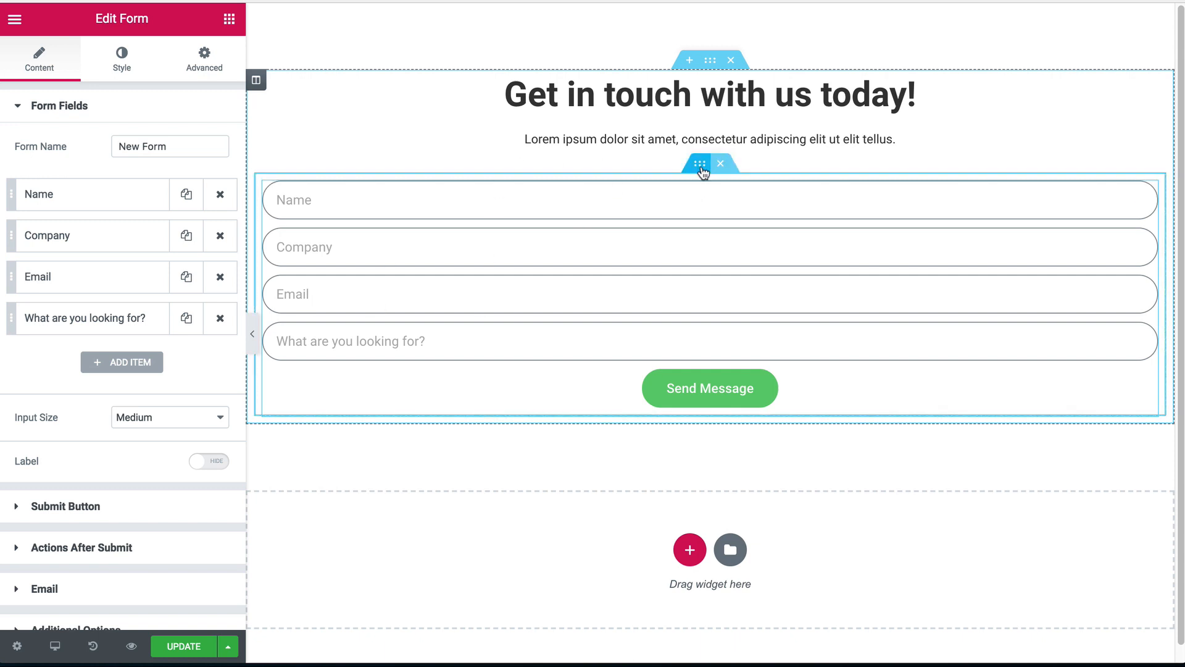
{"action": "left_click", "coordinate": [700, 165]}
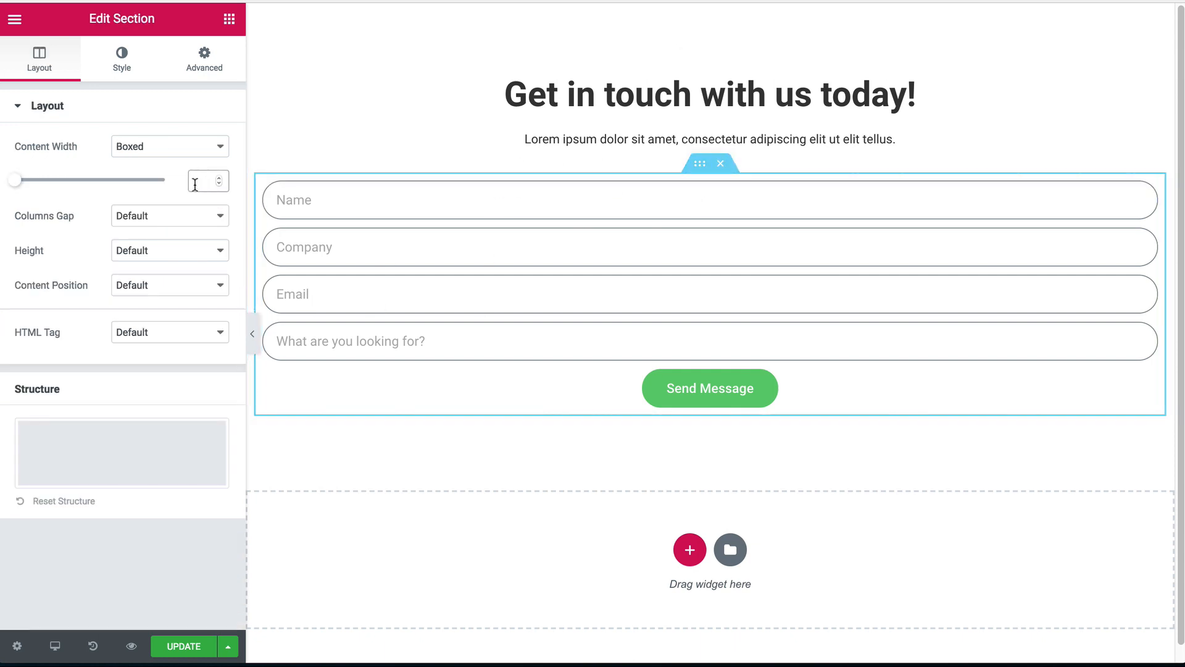
{"action": "left_click", "coordinate": [195, 181]}
{"action": "type", "text": "600"}
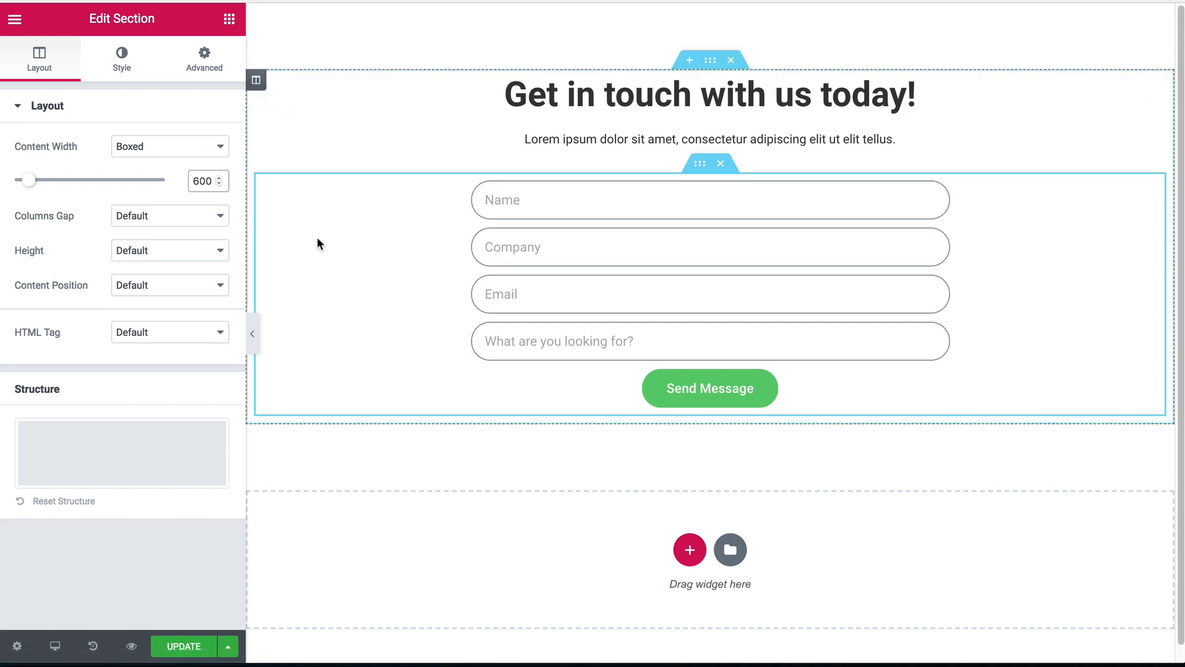
{"action": "left_click", "coordinate": [257, 346]}
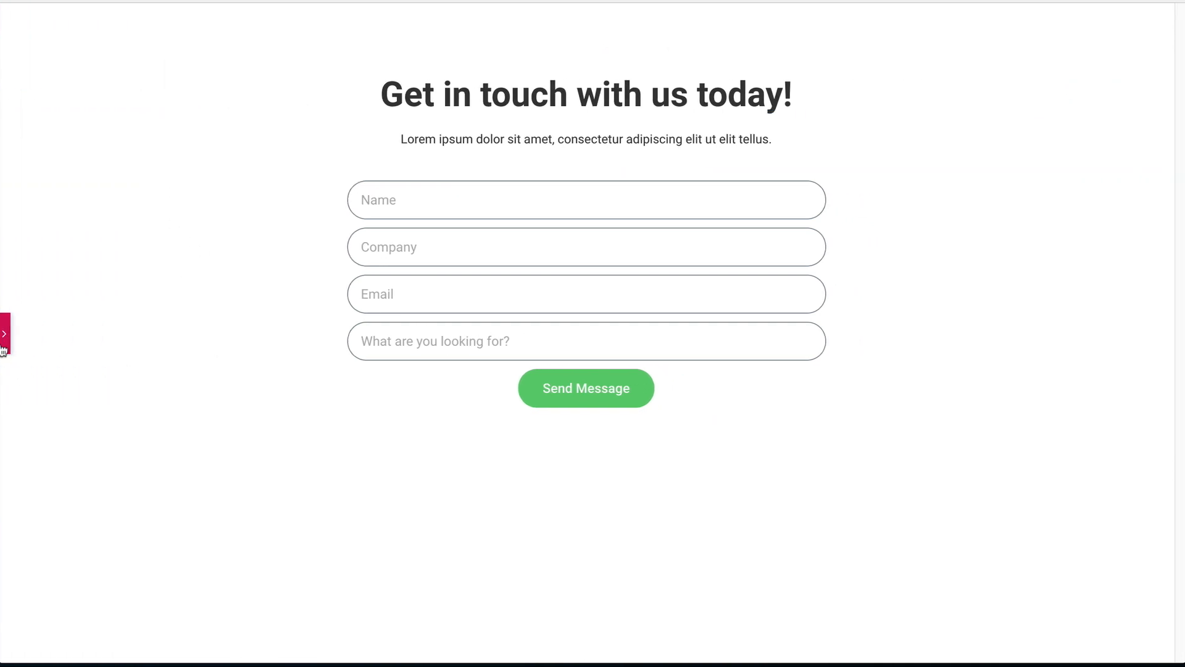
{"action": "left_click", "coordinate": [4, 342]}
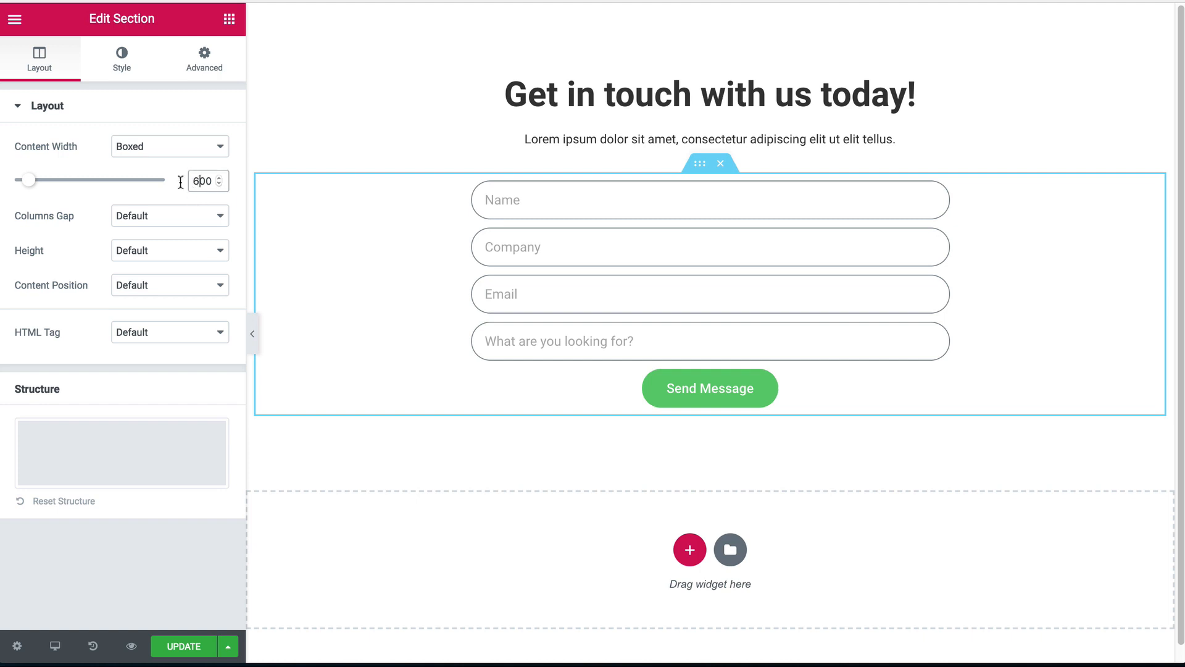
- Narrow the inner section's boxed content width to 500 and preview the page at full width
{"action": "left_click", "coordinate": [251, 333]}
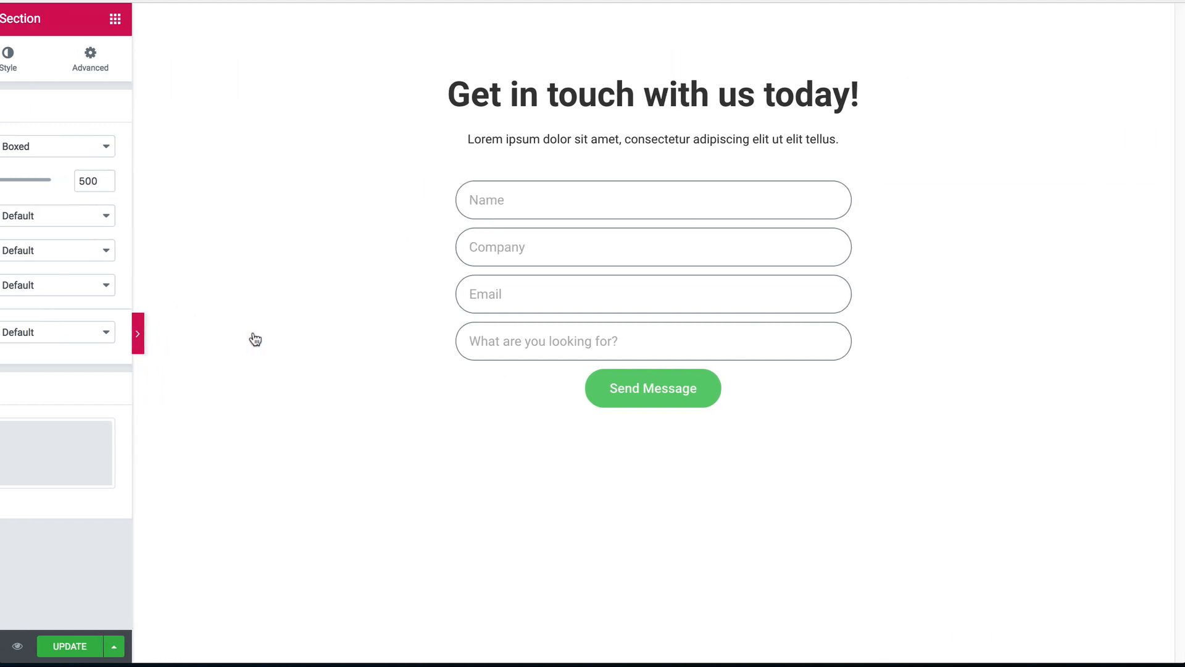
{"action": "left_click", "coordinate": [4, 334]}
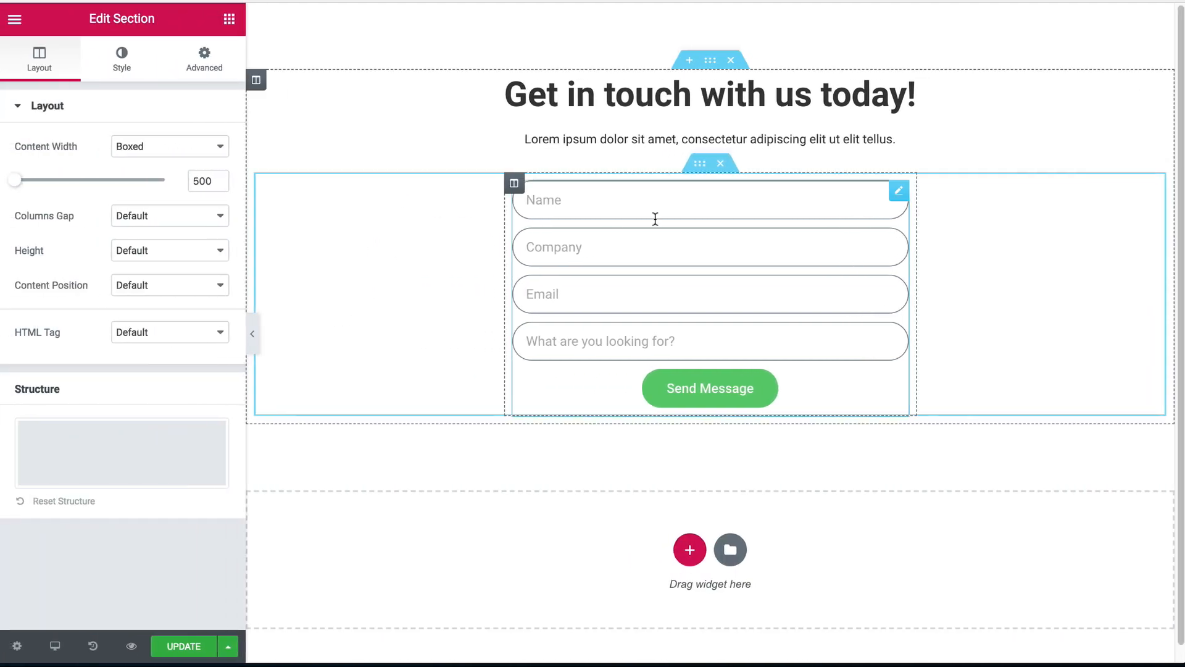
- Set the form's rows gap to 20 and preview the page at full width
{"action": "left_click", "coordinate": [189, 64]}
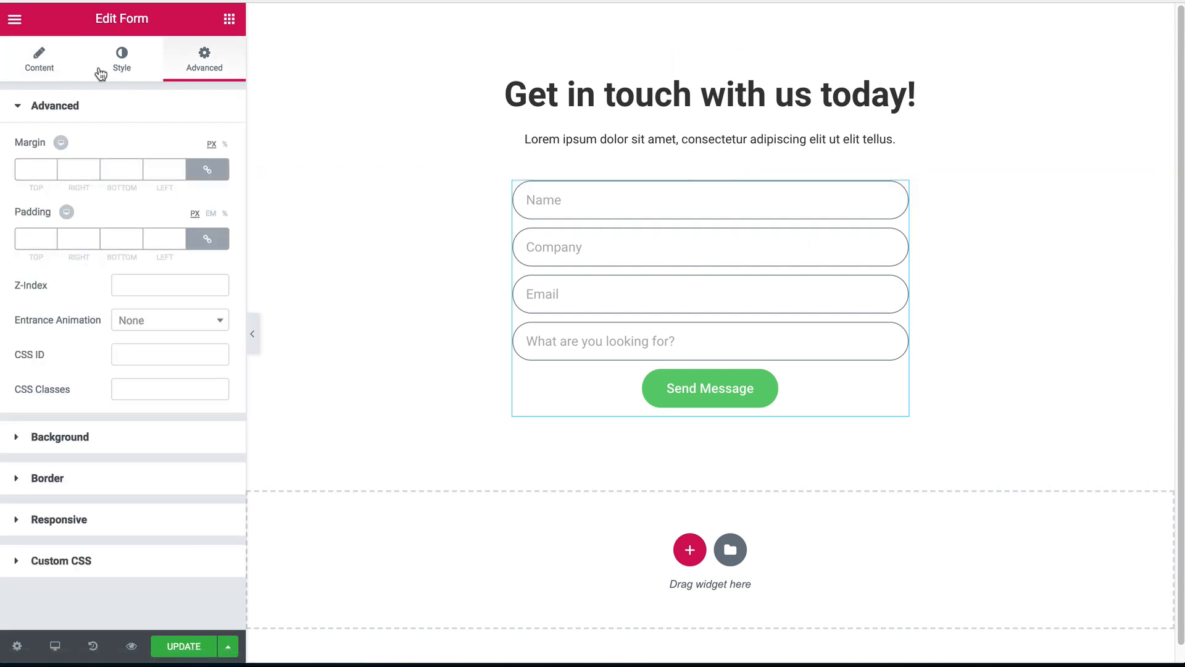
{"action": "left_click", "coordinate": [102, 72]}
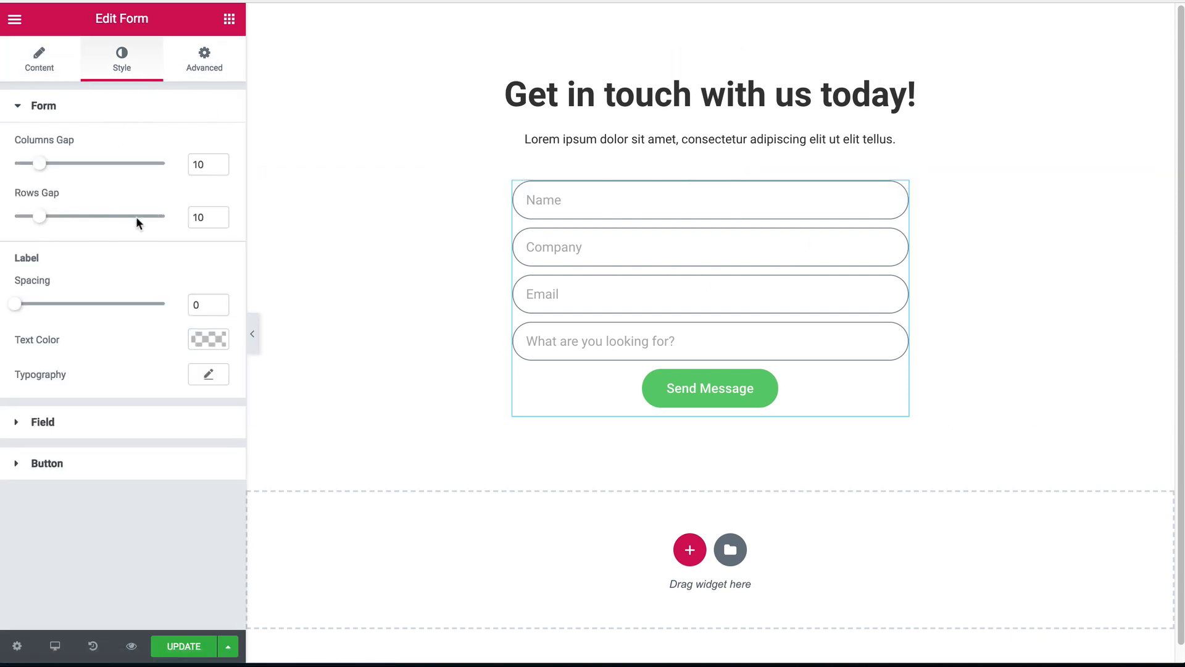
{"action": "left_click_drag", "start_coordinate": [37, 219], "coordinate": [62, 226]}
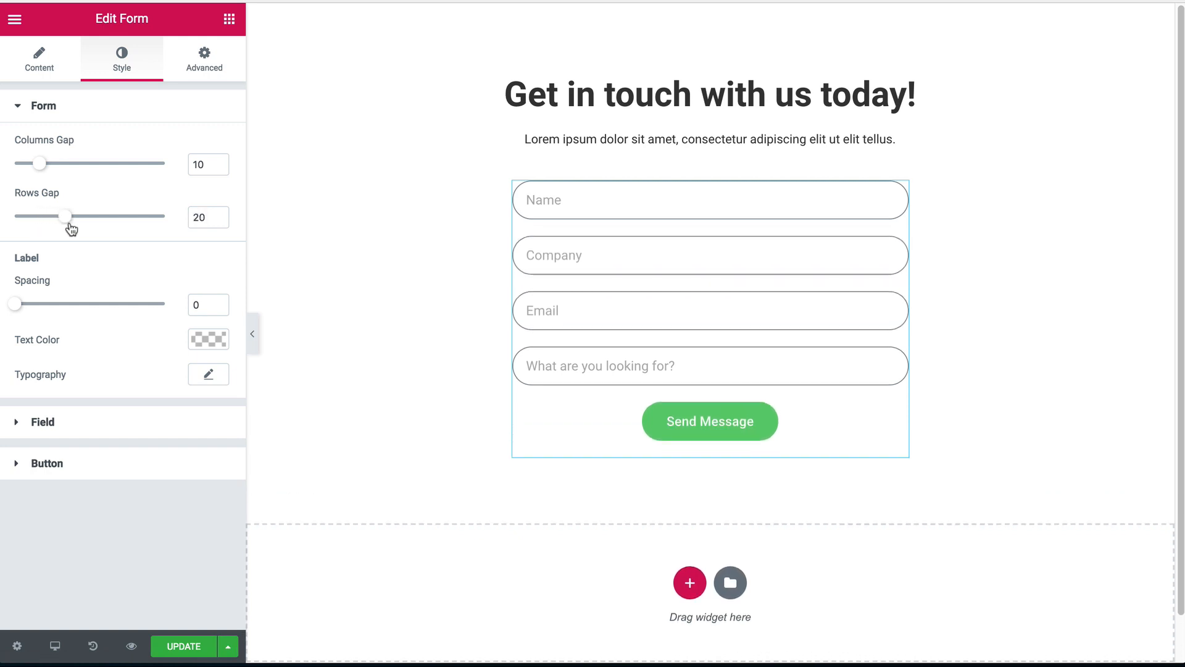
{"action": "left_click", "coordinate": [253, 334]}
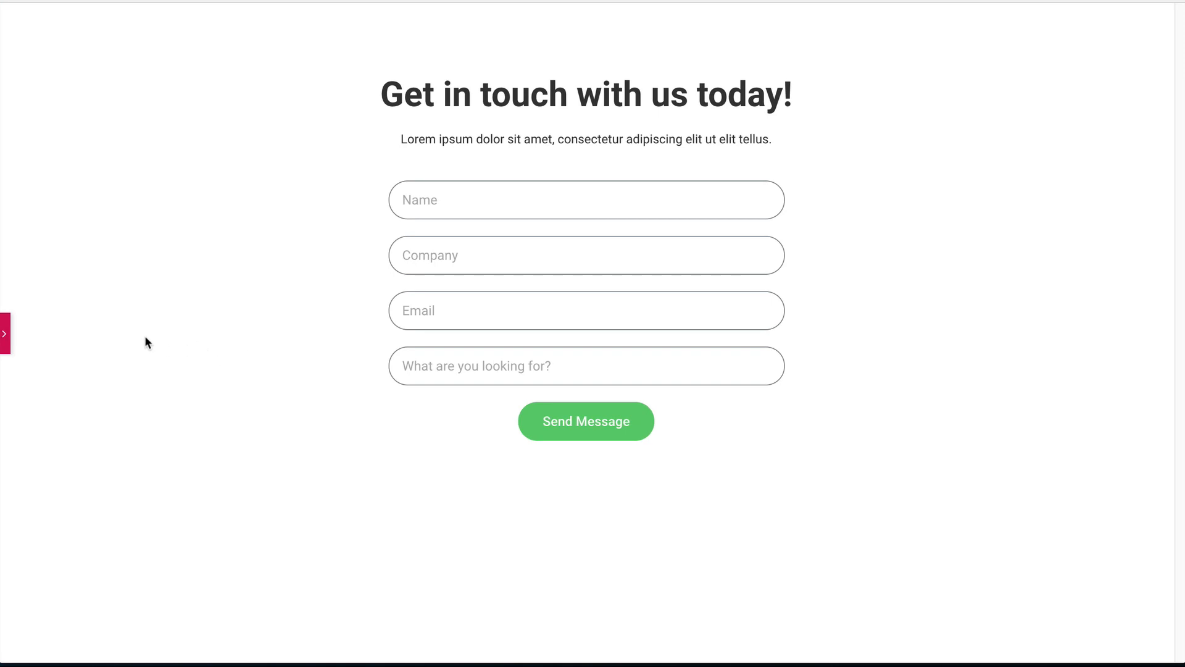
{"action": "left_click", "coordinate": [4, 332]}
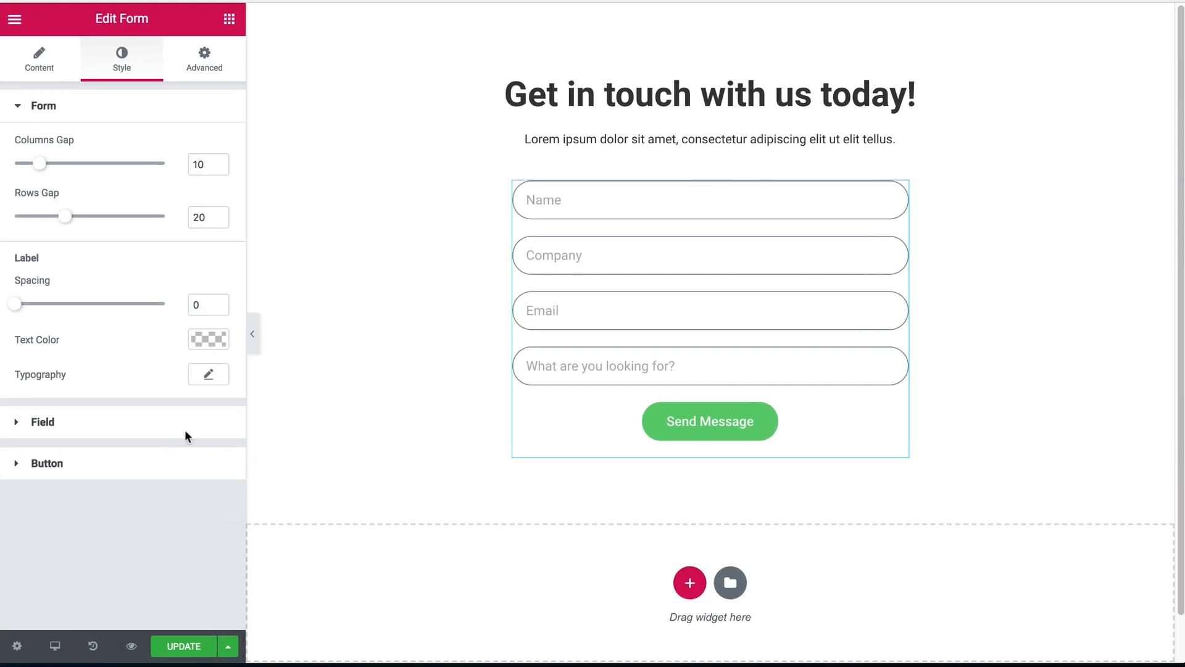
- Set the Send Message button's normal background color to the blue #445bbf and copy its hex value
{"action": "left_click", "coordinate": [57, 464]}
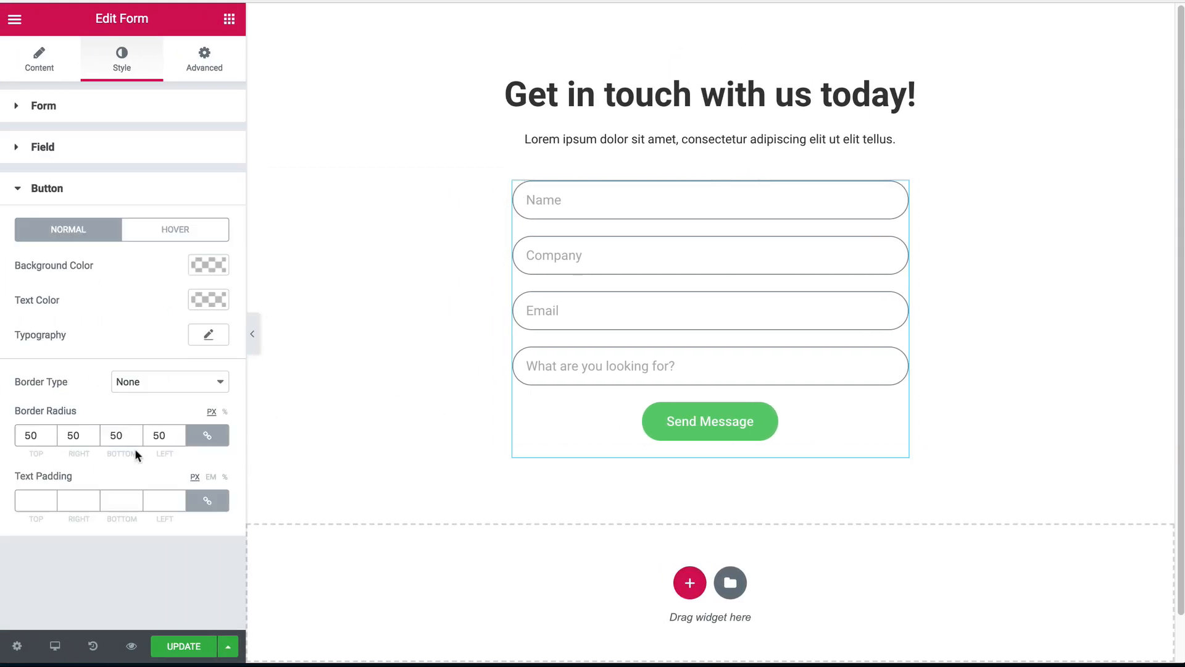
{"action": "left_click", "coordinate": [203, 269]}
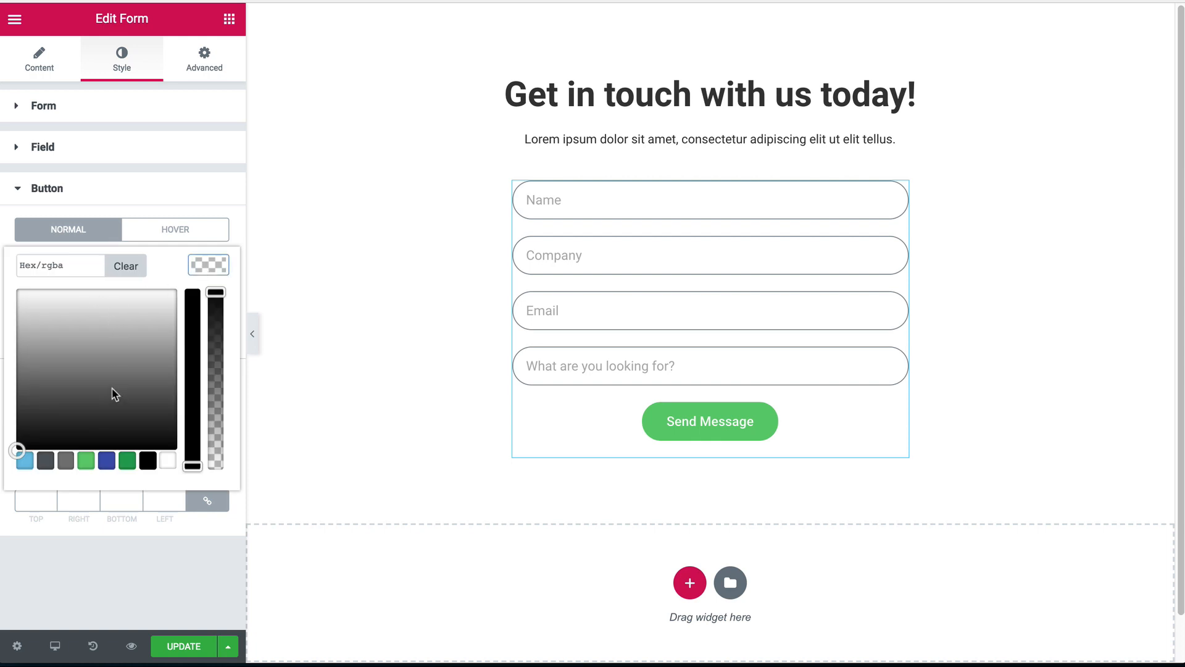
{"action": "left_click", "coordinate": [103, 463]}
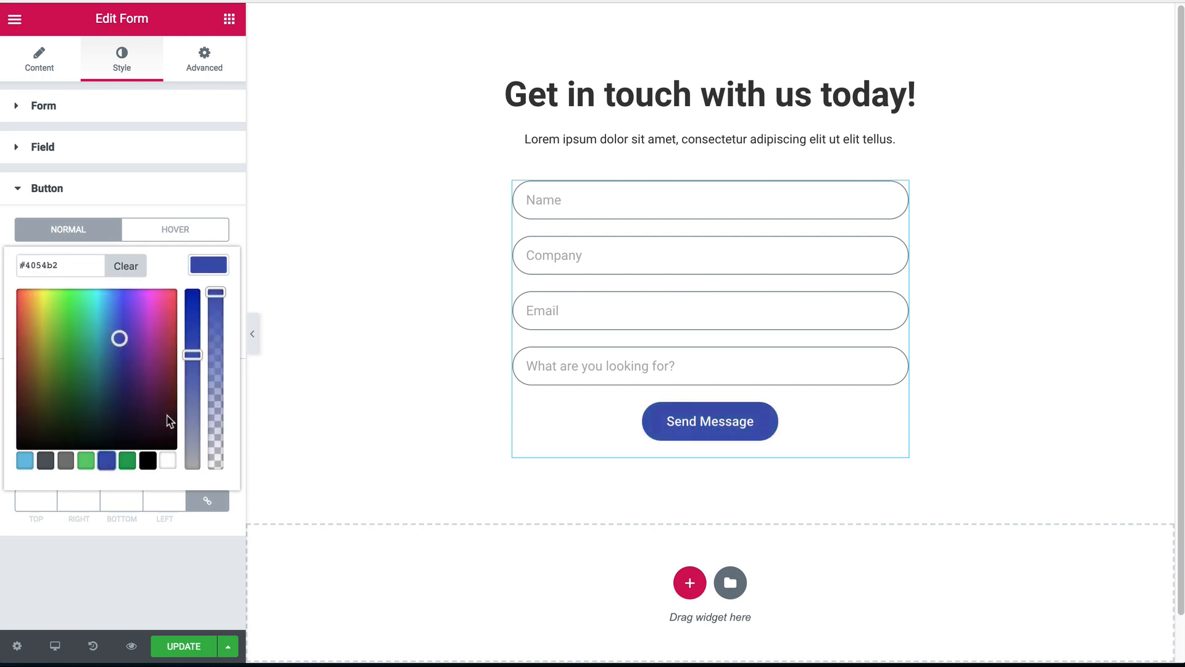
{"action": "mouse_move", "coordinate": [110, 337]}
{"action": "left_mouse_down"}
{"action": "mouse_move", "coordinate": [114, 323]}
{"action": "mouse_move", "coordinate": [127, 327]}
{"action": "left_mouse_up"}
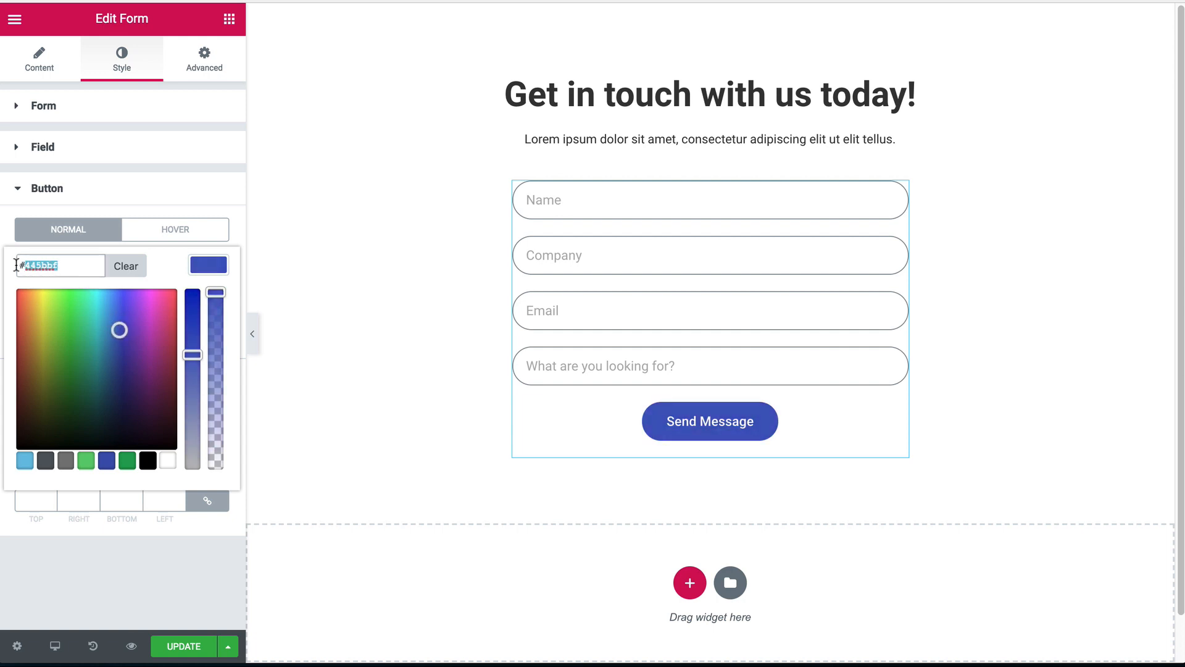
{"action": "left_click", "coordinate": [217, 271]}
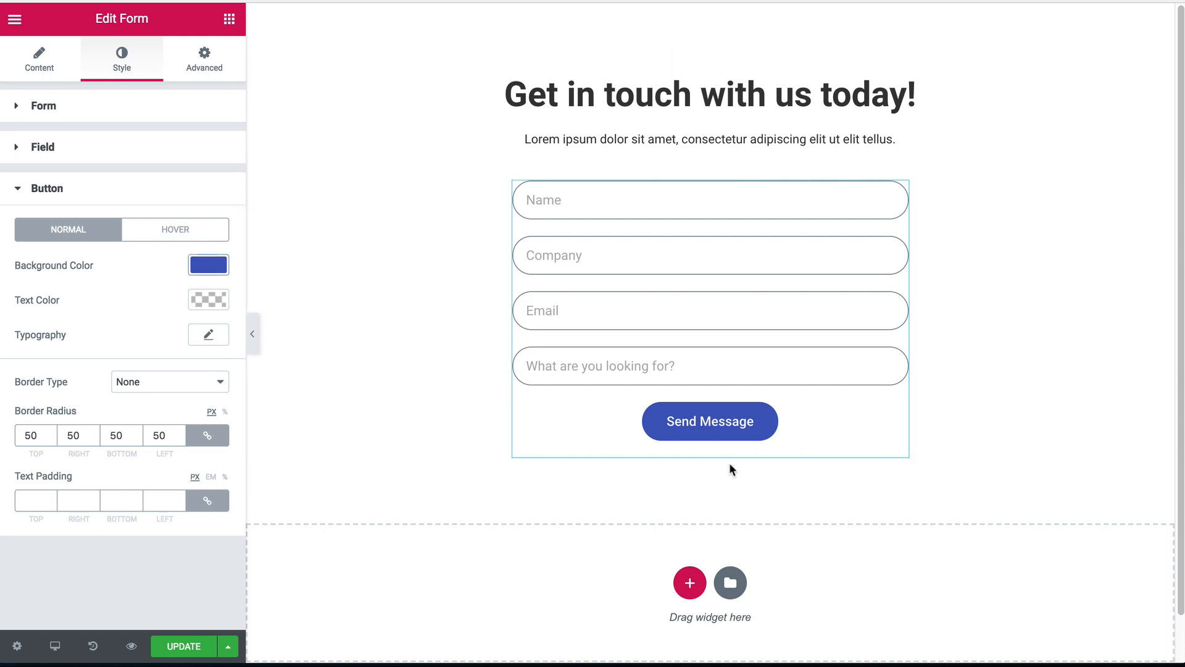
- For the button's hover state, make the background color fully transparent and set the text color to the copied blue #445bbf
{"action": "left_click", "coordinate": [156, 240]}
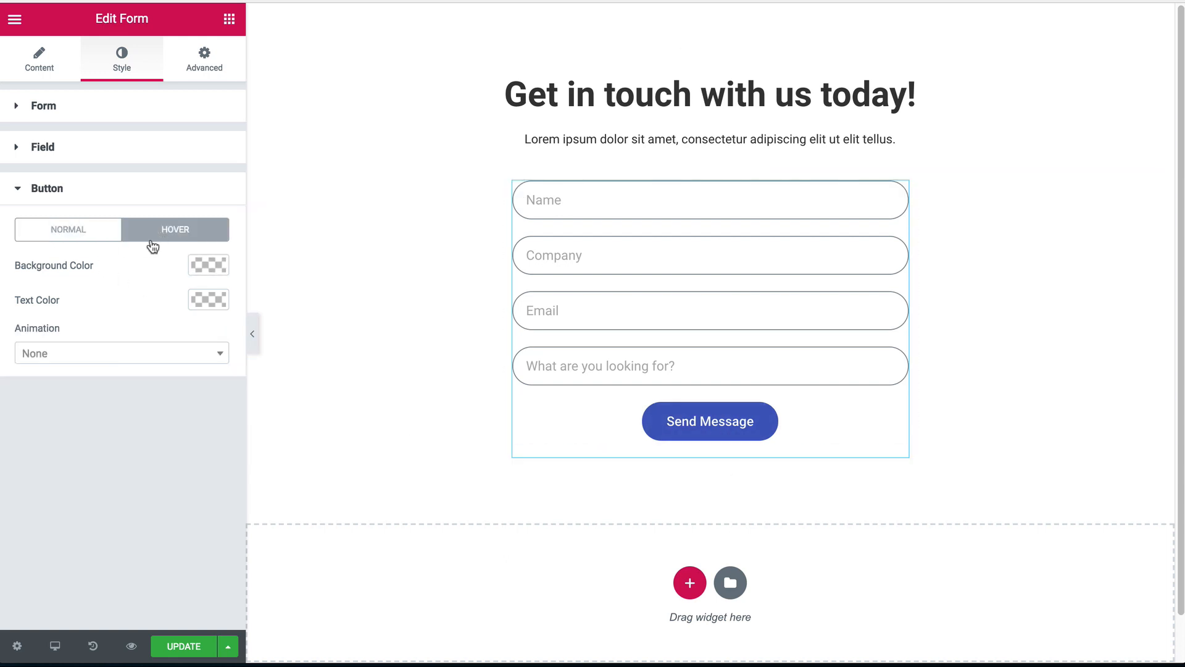
{"action": "left_click", "coordinate": [226, 268]}
{"action": "left_click", "coordinate": [202, 271]}
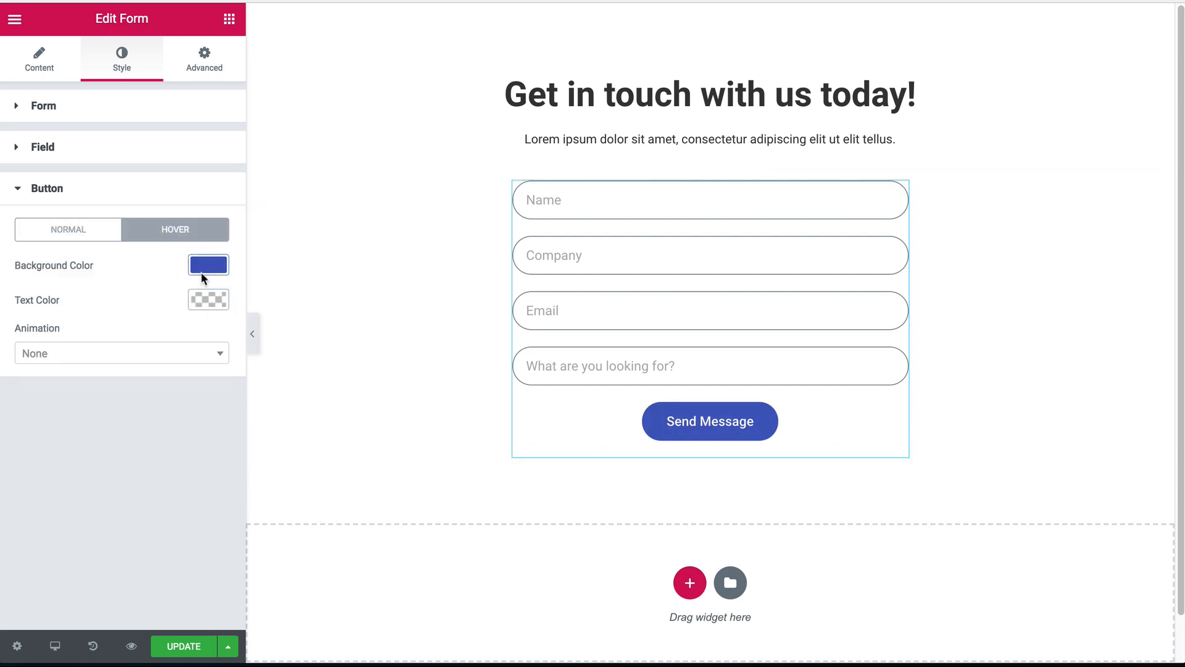
{"action": "left_click", "coordinate": [201, 273]}
{"action": "left_click_drag", "start_coordinate": [215, 294], "coordinate": [221, 593]}
{"action": "left_click", "coordinate": [201, 301]}
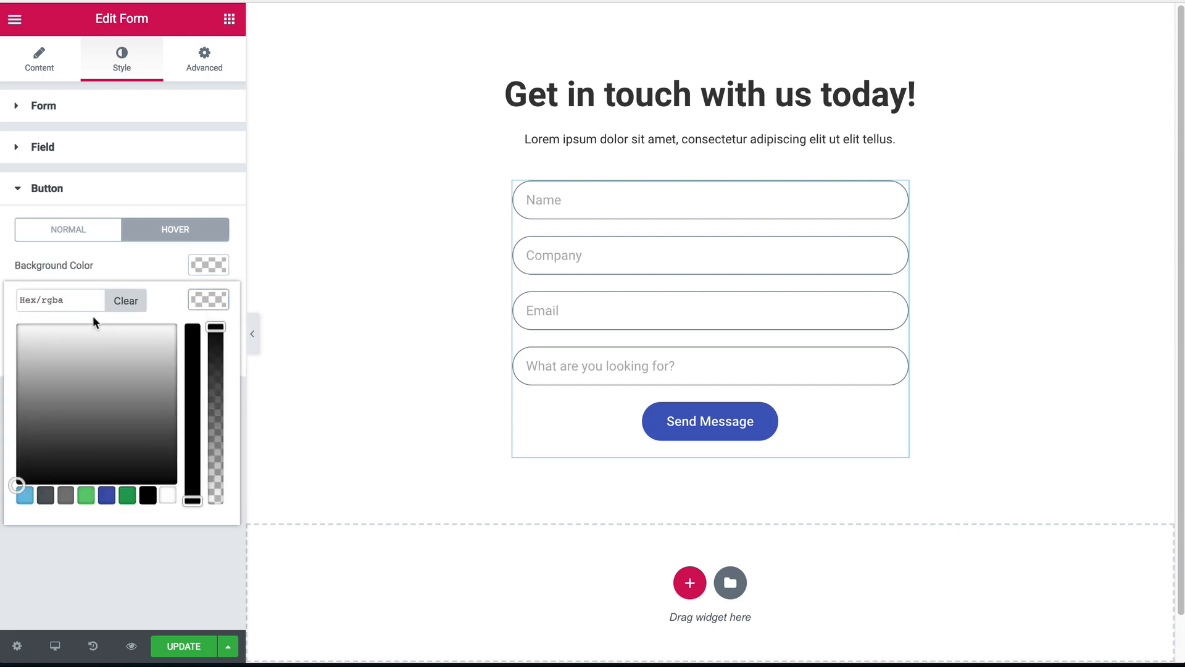
{"action": "left_click", "coordinate": [203, 301]}
- Give the button's normal state a solid border, 1 px wide on all sides, in the same blue #445bbf
{"action": "left_click", "coordinate": [87, 235]}
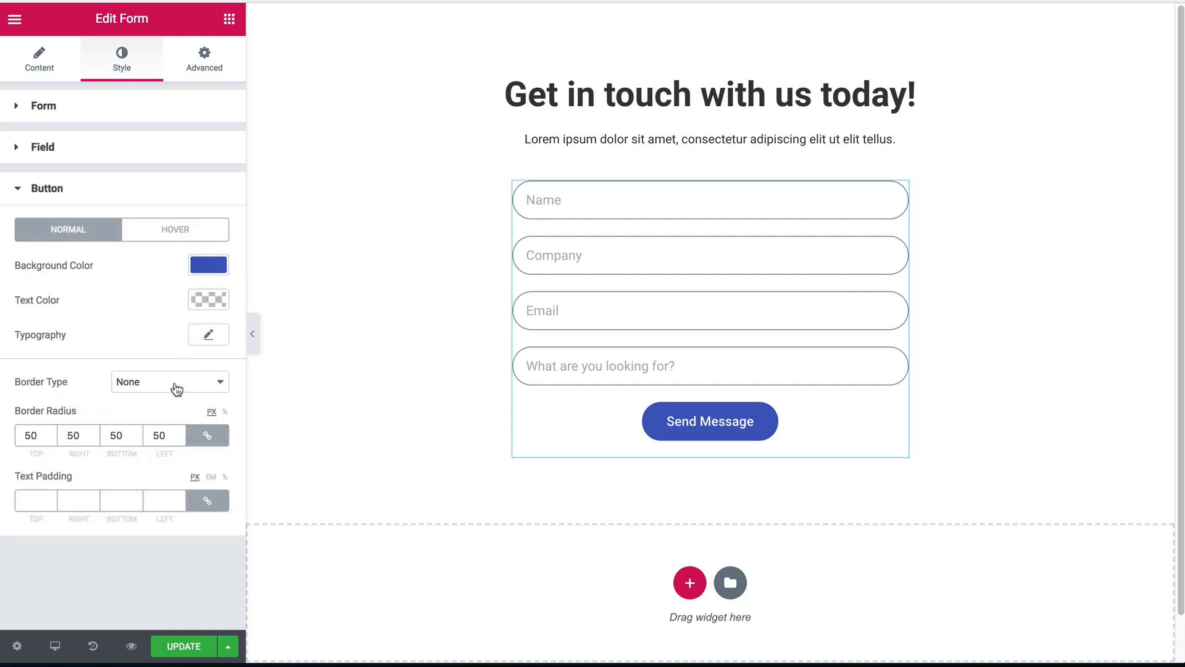
{"action": "left_click", "coordinate": [177, 387]}
{"action": "left_click", "coordinate": [145, 395]}
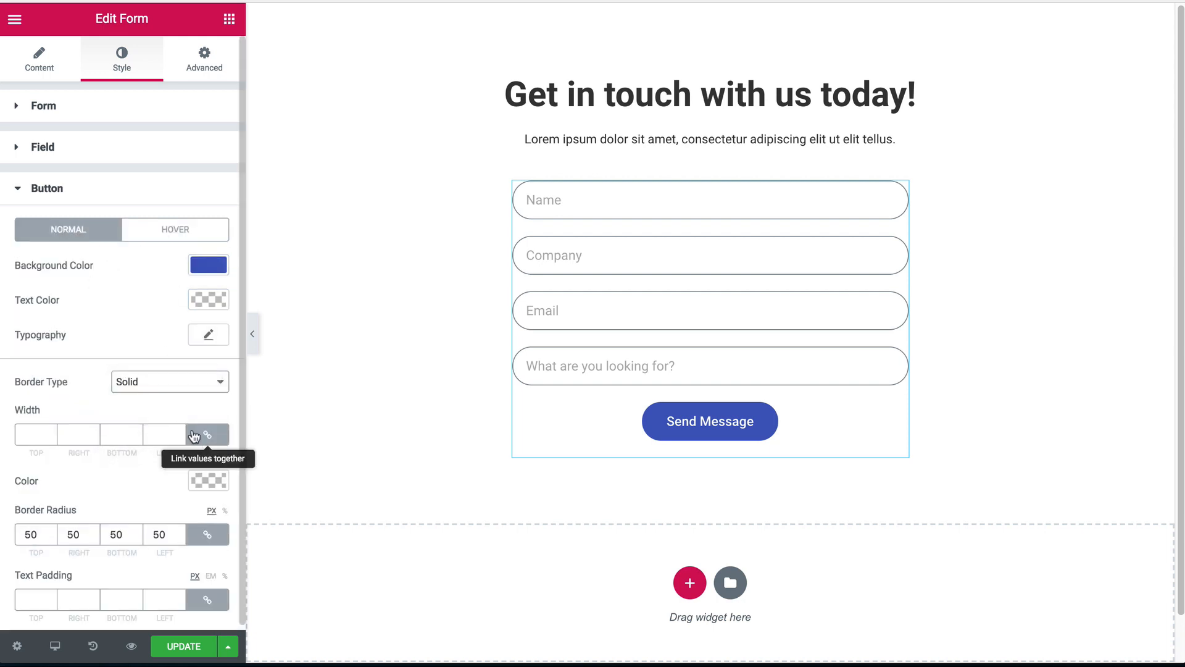
{"action": "type", "text": "1"}
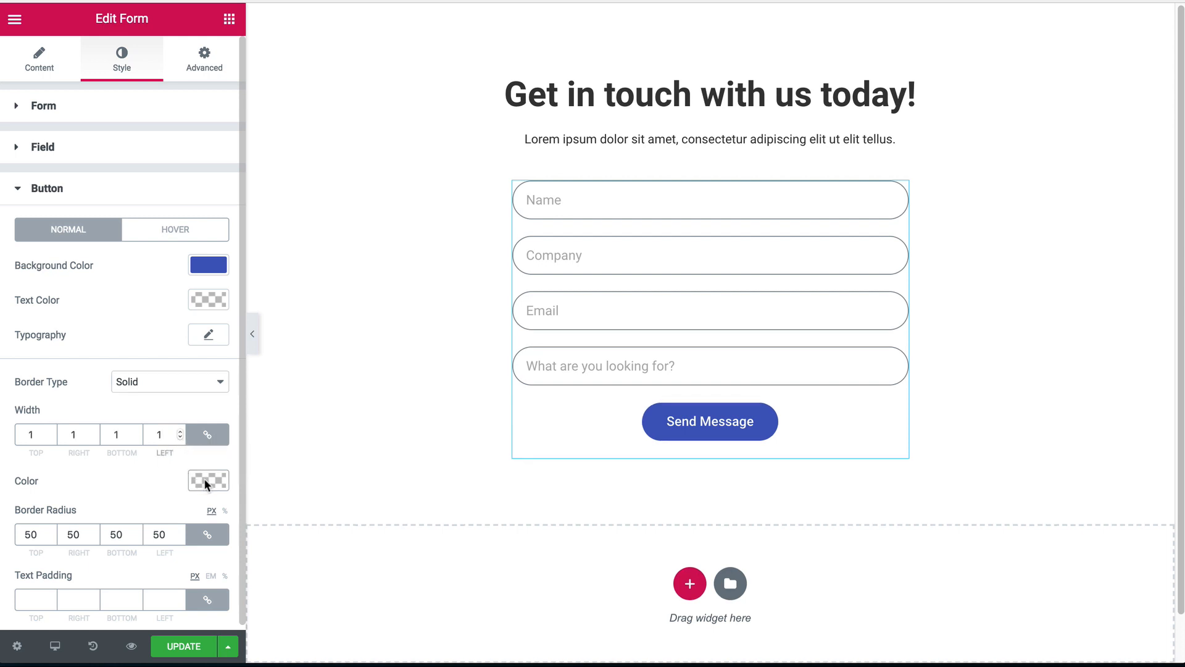
{"action": "left_click", "coordinate": [205, 480]}
{"action": "left_click", "coordinate": [63, 474]}
{"action": "type", "text": "#3f51b5"}
{"action": "left_click", "coordinate": [220, 480]}
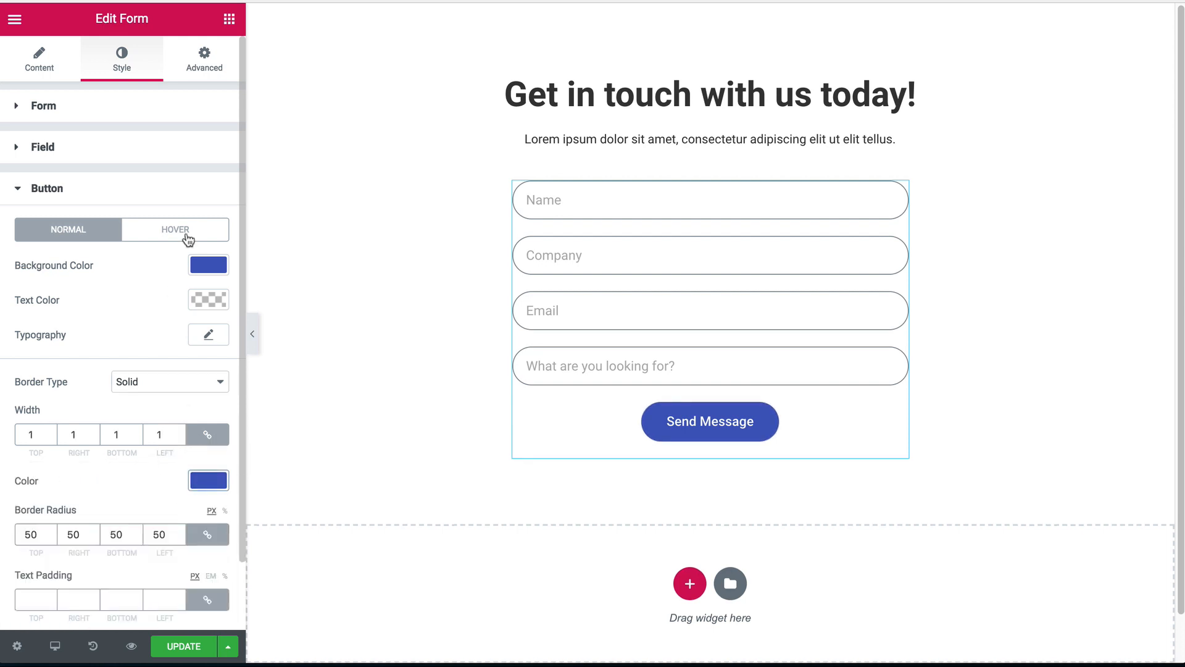
- Set the button's hover border color to #445bbf and preview the hover style on the full-width page
{"action": "left_click", "coordinate": [177, 229]}
{"action": "left_click", "coordinate": [198, 333]}
{"action": "key", "text": "super+v"}
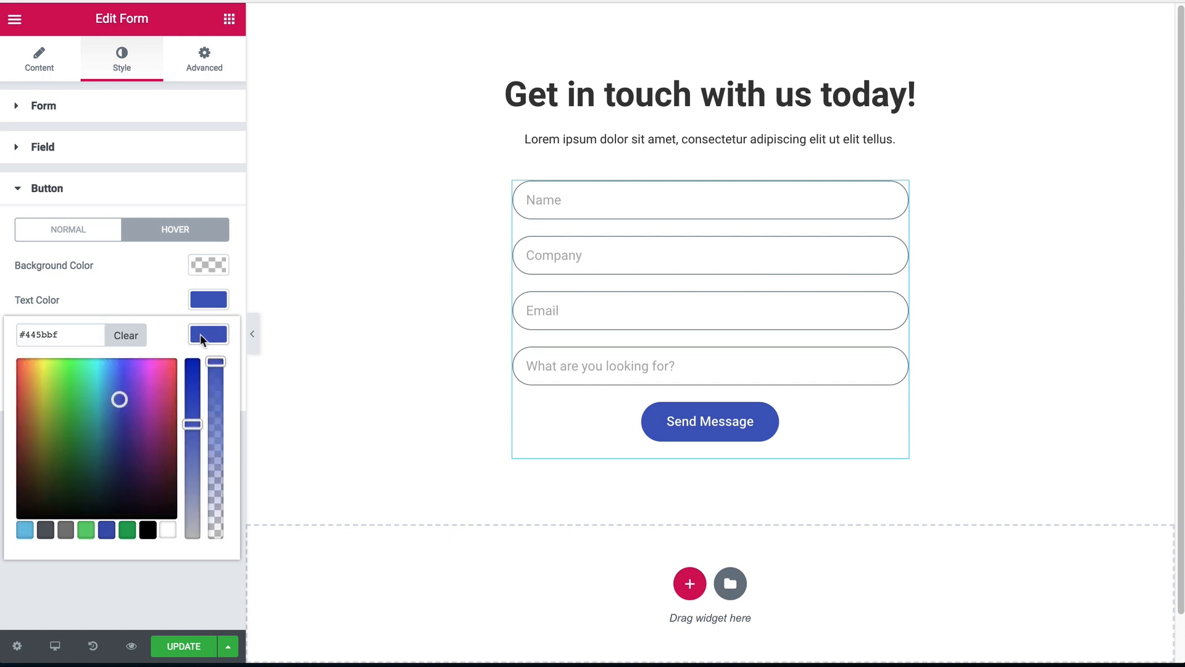
{"action": "left_click", "coordinate": [252, 334]}
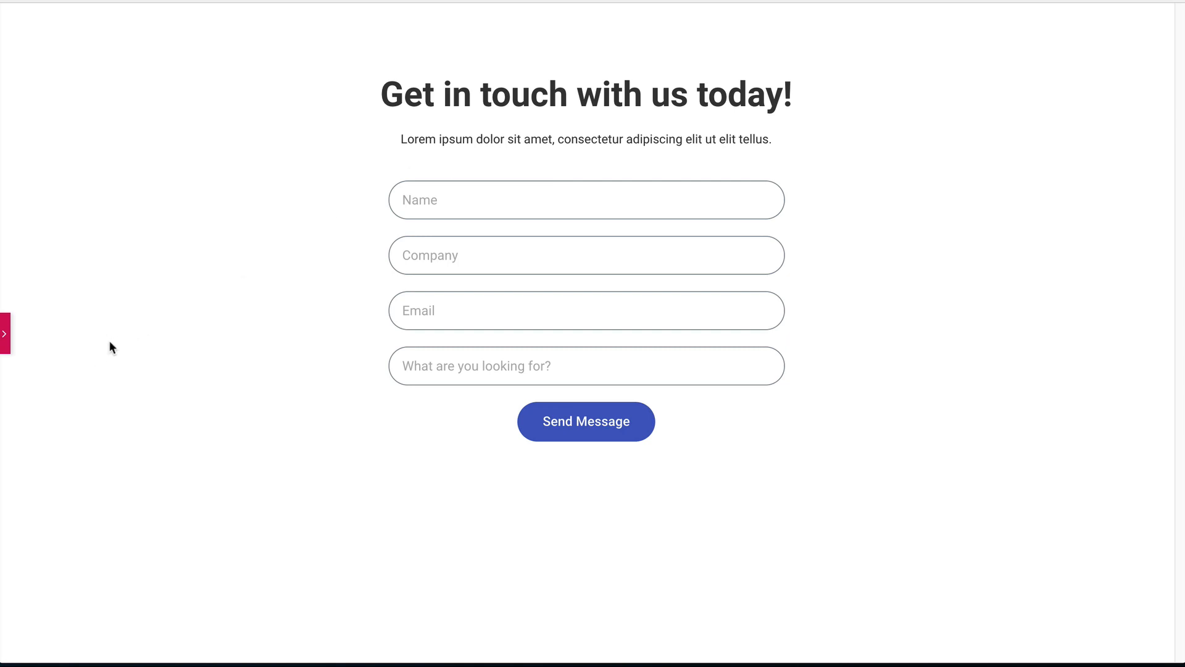
{"action": "left_click", "coordinate": [5, 334]}
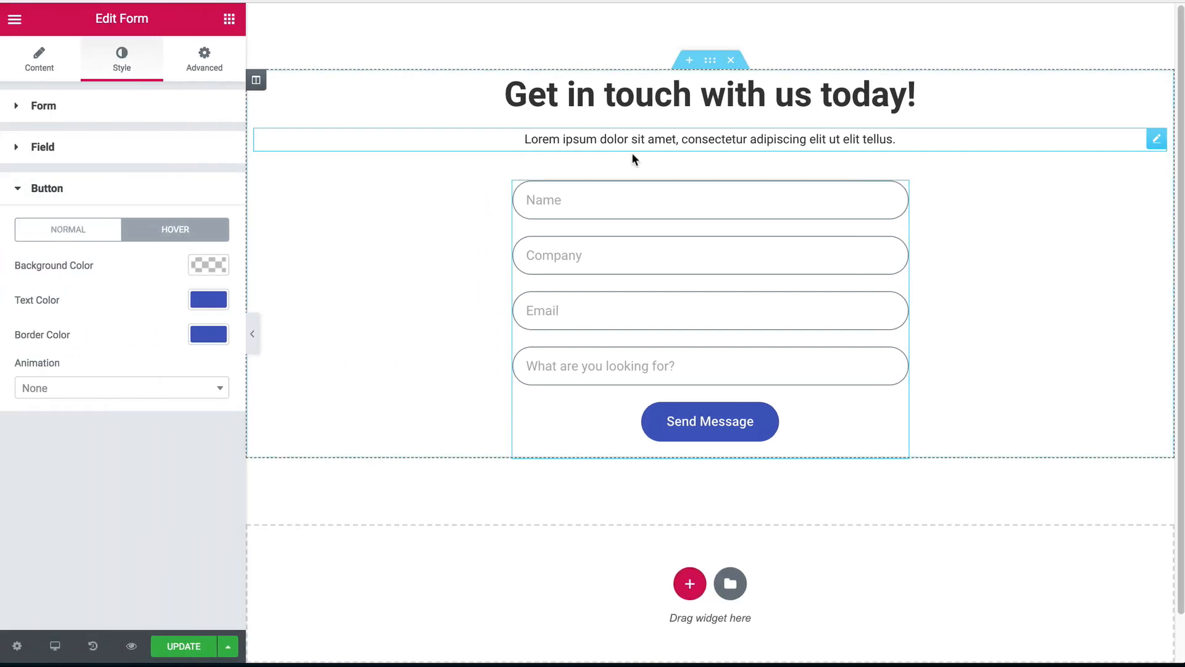
- Duplicate the intro paragraph and move the copy below the form inside the inner section
{"action": "right_click", "coordinate": [1158, 142]}
{"action": "left_click", "coordinate": [1090, 178]}
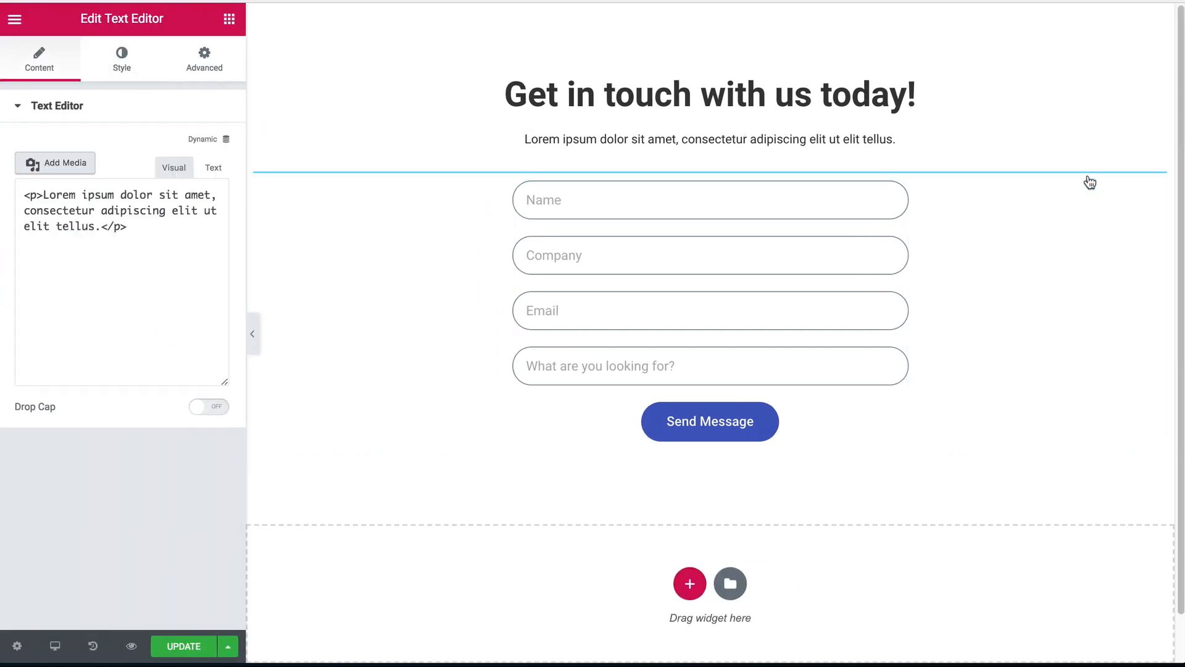
{"action": "left_click_drag", "start_coordinate": [1155, 192], "coordinate": [587, 475]}
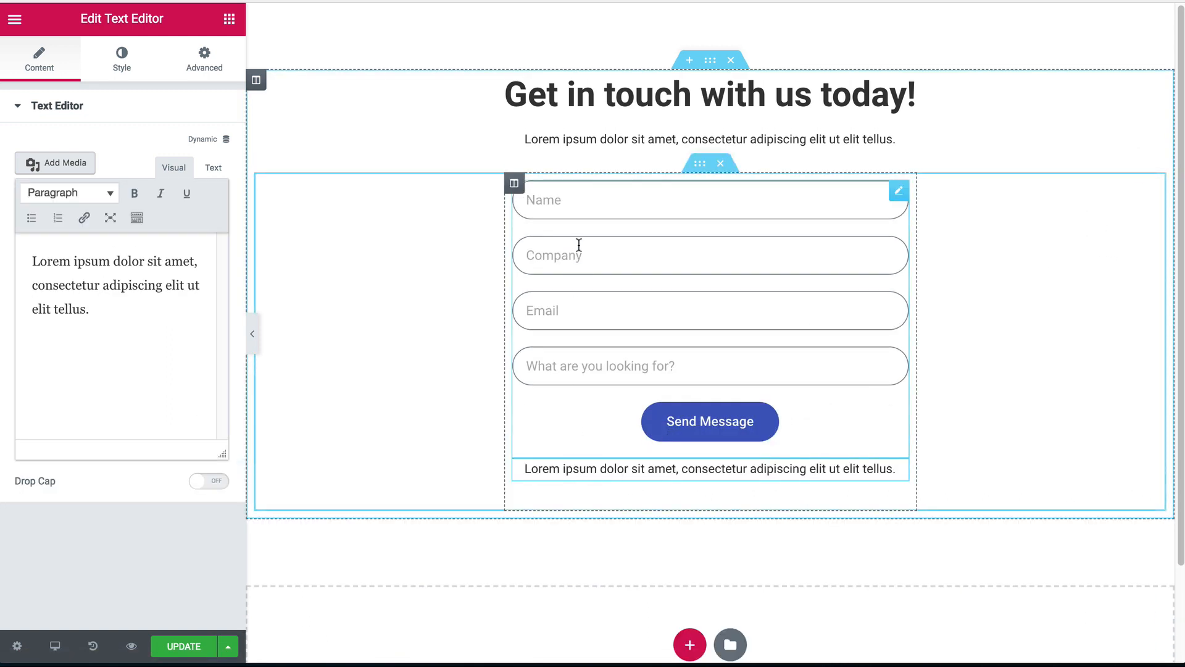
- Change the text color of the paragraph below the form to a medium gray
{"action": "left_click", "coordinate": [145, 71]}
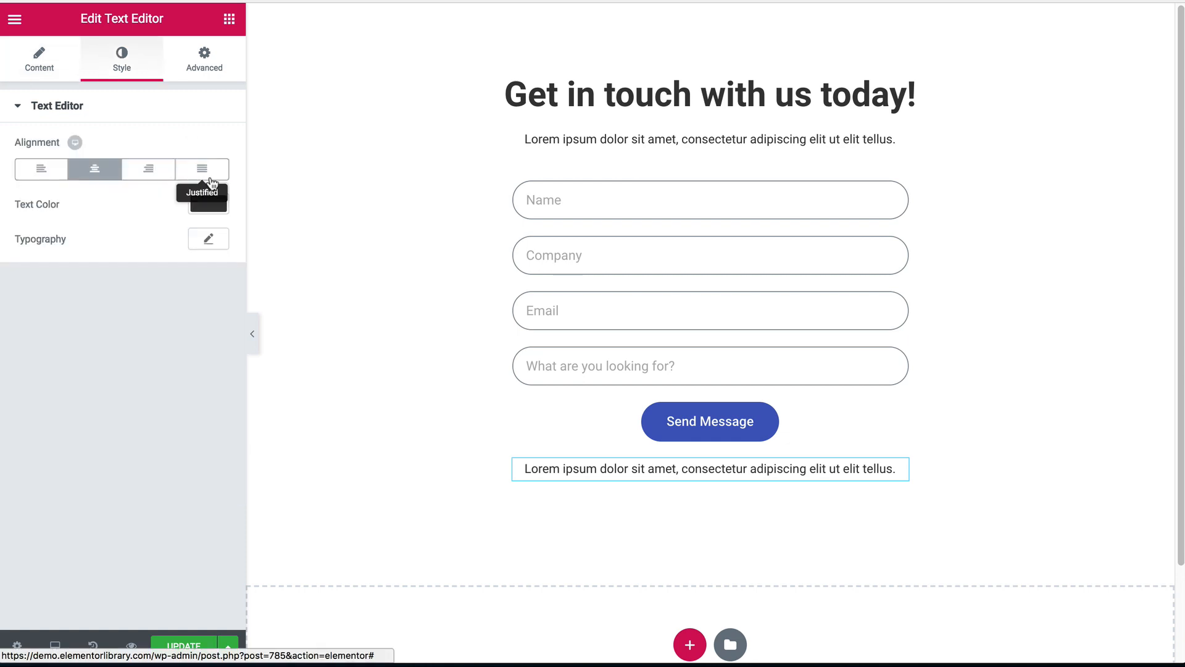
{"action": "left_click", "coordinate": [211, 202]}
{"action": "left_click_drag", "start_coordinate": [34, 303], "coordinate": [14, 286]}
{"action": "left_click", "coordinate": [44, 110]}
- Extend the gray paragraph by pasting a copy of its sentence after "tellus", starting it with a lowercase "lorem"
{"action": "left_click", "coordinate": [36, 60]}
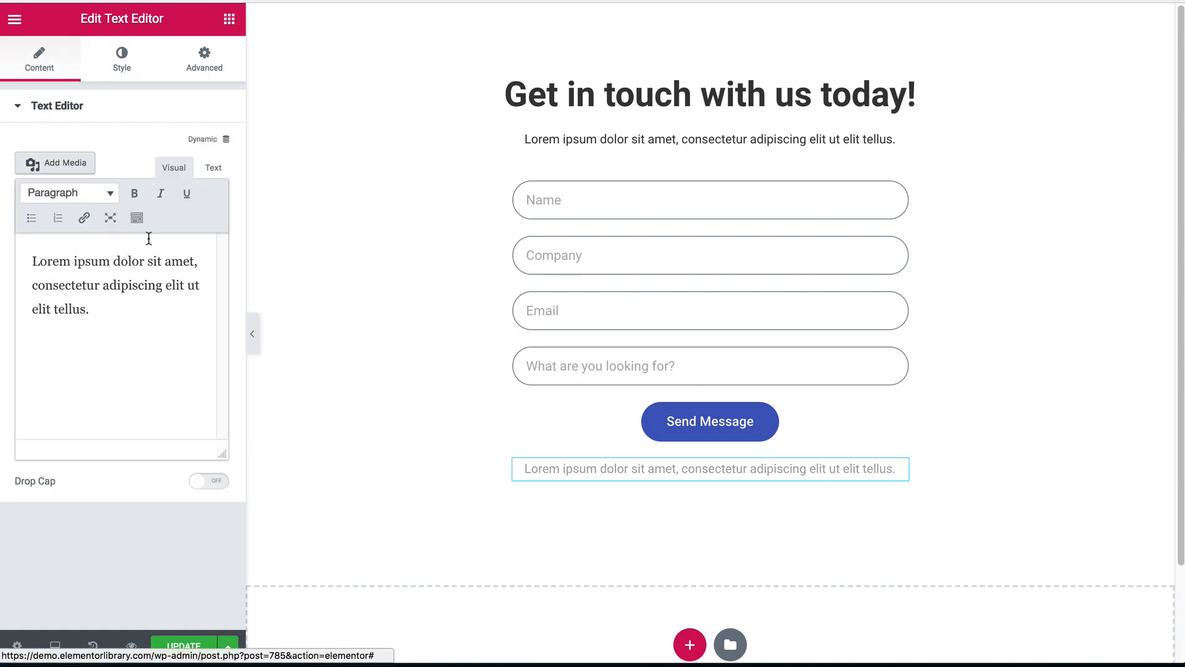
{"action": "left_click_drag", "start_coordinate": [163, 311], "coordinate": [1, 218]}
{"action": "key", "text": "ctrl+c"}
{"action": "left_click", "coordinate": [84, 310]}
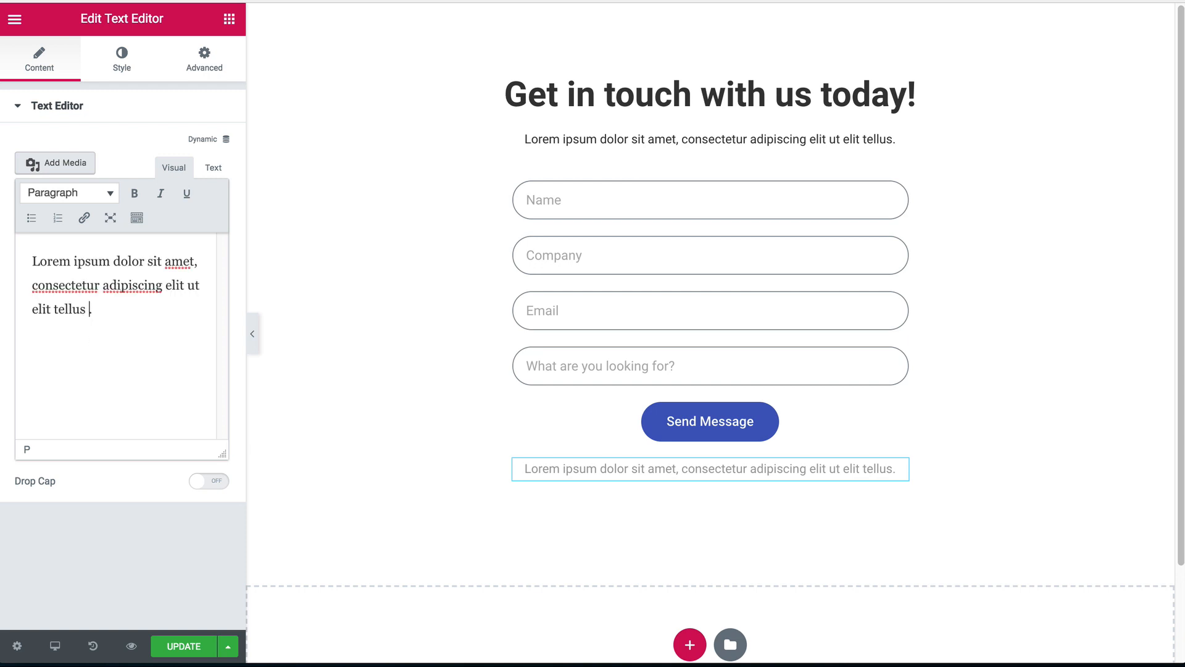
{"action": "key", "text": "ctrl+v"}
{"action": "type", "text": "l"}
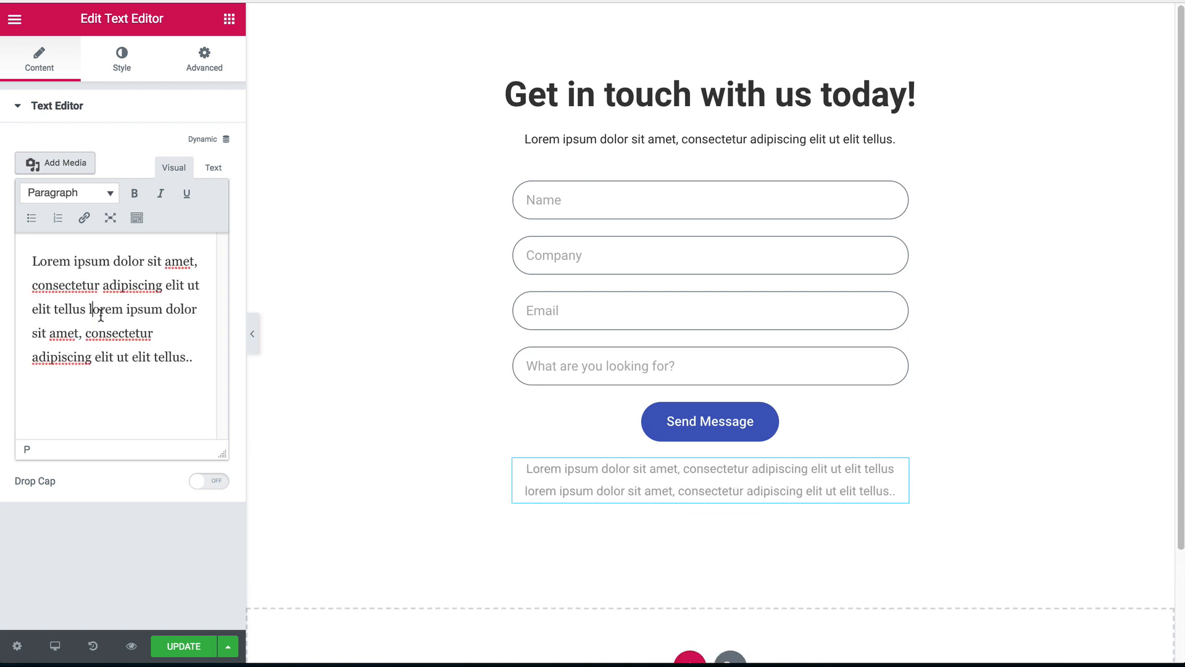
- Set the gray paragraph's font size to 12 px and preview the page at full width
{"action": "left_click", "coordinate": [121, 57]}
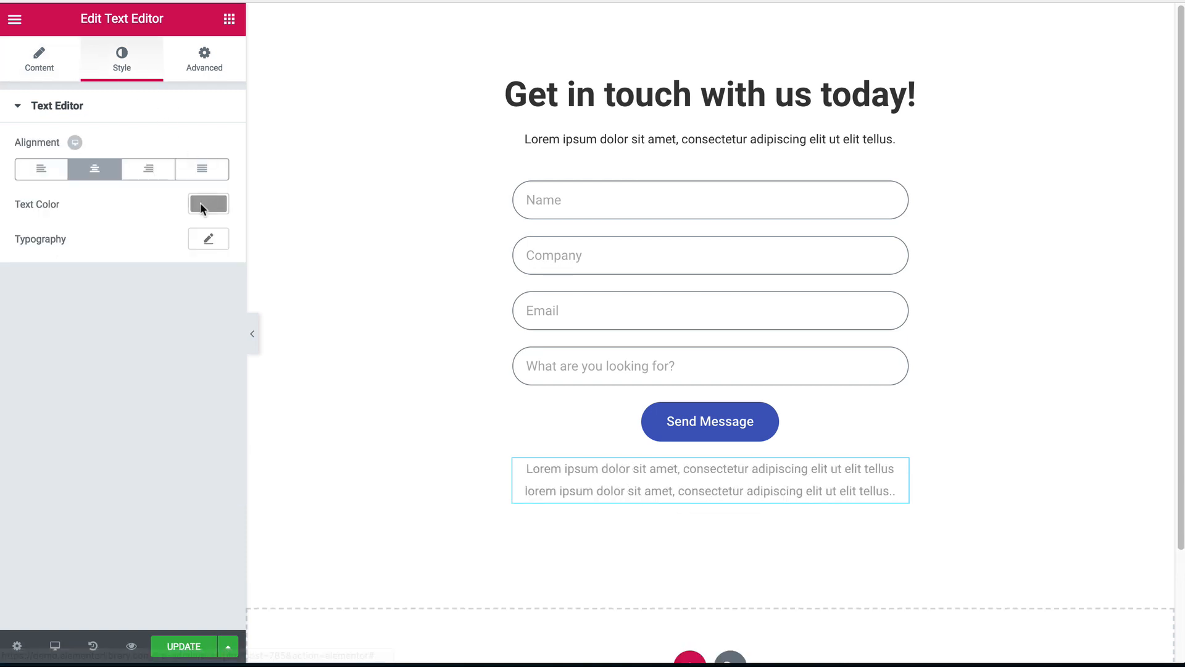
{"action": "left_click", "coordinate": [208, 239]}
{"action": "type", "text": "12"}
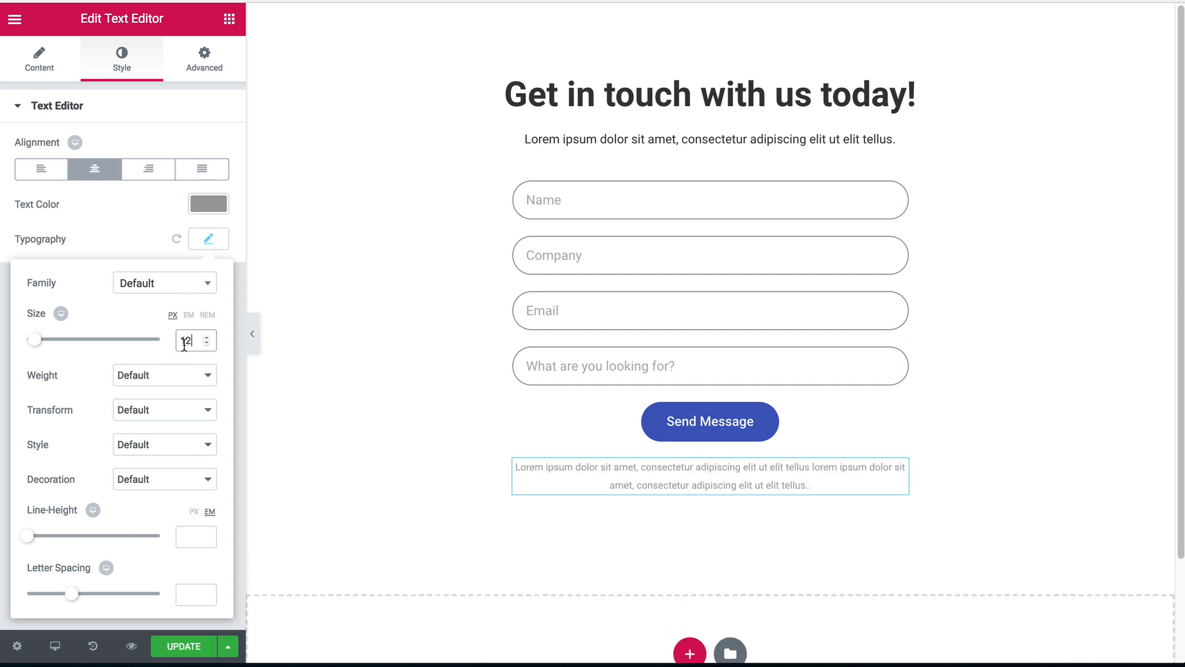
{"action": "left_click", "coordinate": [250, 337]}
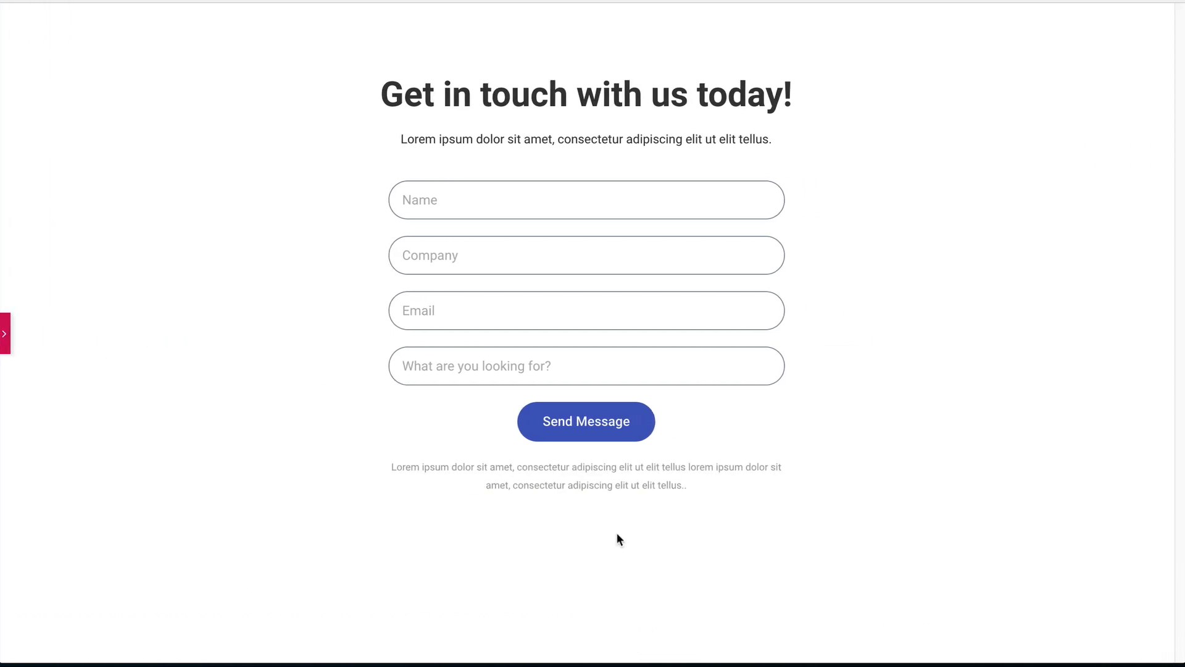
{"action": "left_click", "coordinate": [5, 333]}
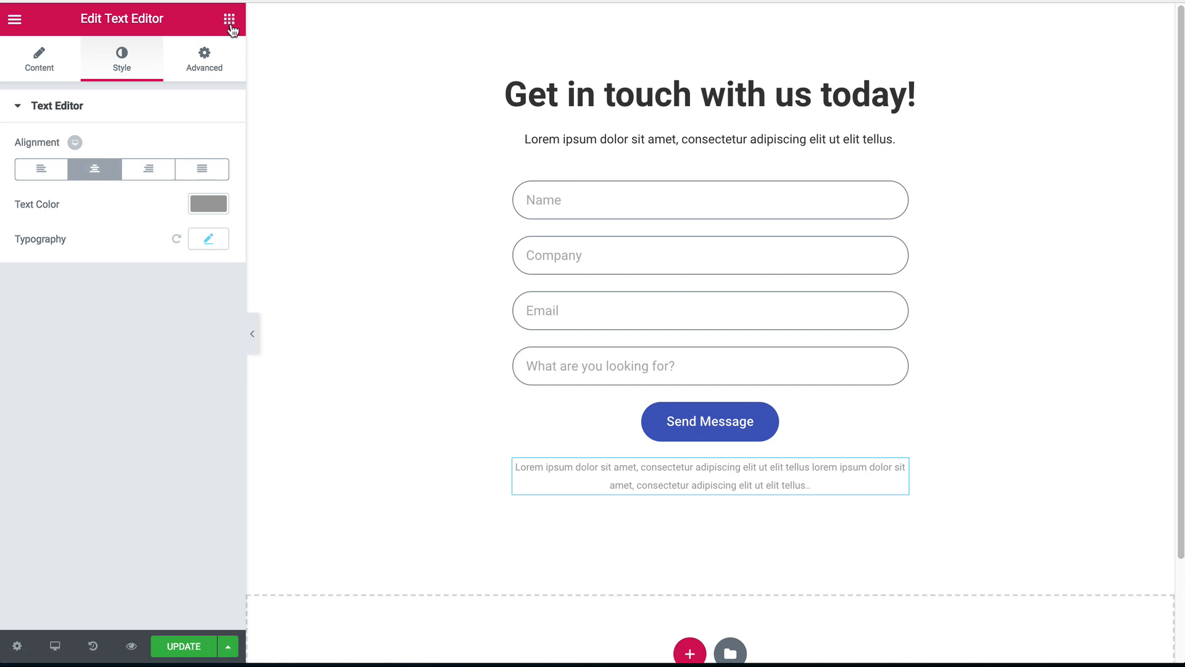
- Insert a Spacer between the form and the gray paragraph, set its space to 20, and preview the page
{"action": "left_click", "coordinate": [229, 19]}
{"action": "left_click_drag", "start_coordinate": [182, 401], "coordinate": [548, 444]}
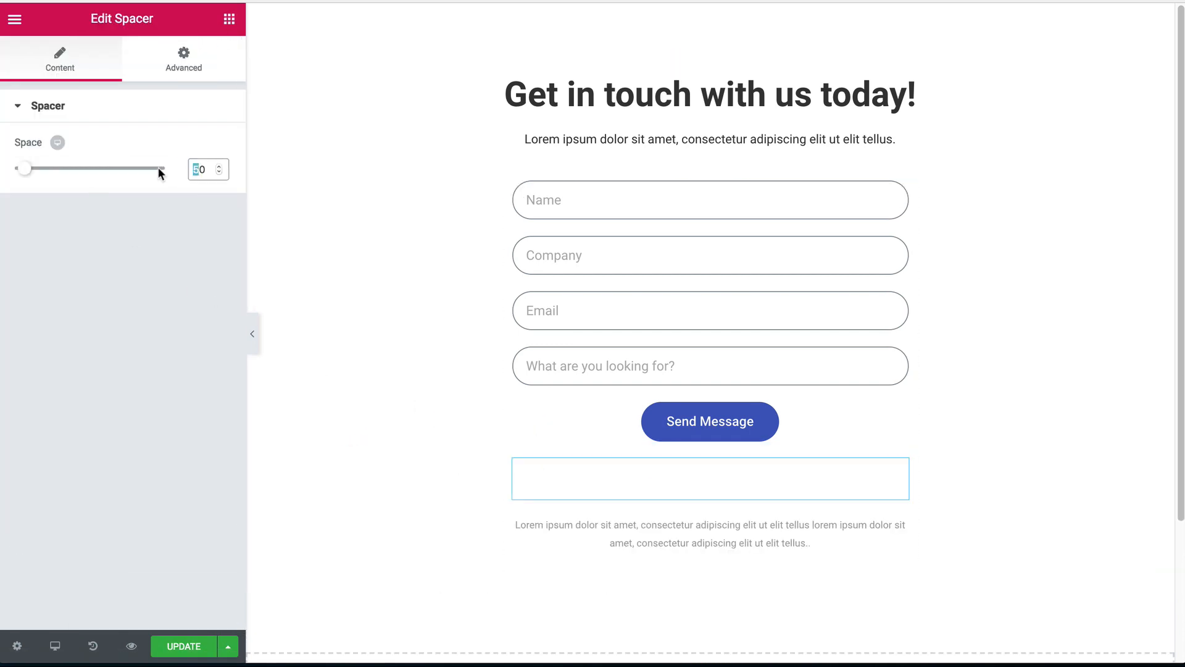
{"action": "type", "text": "2"}
{"action": "left_click", "coordinate": [252, 335]}
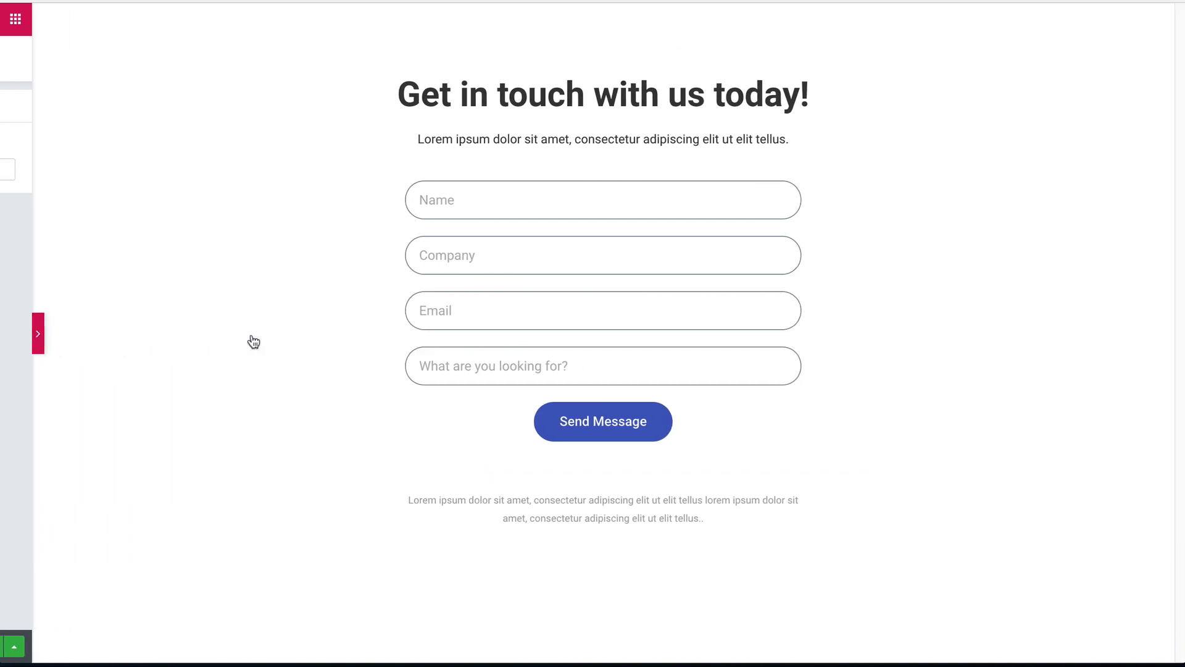
{"action": "left_click", "coordinate": [4, 334]}
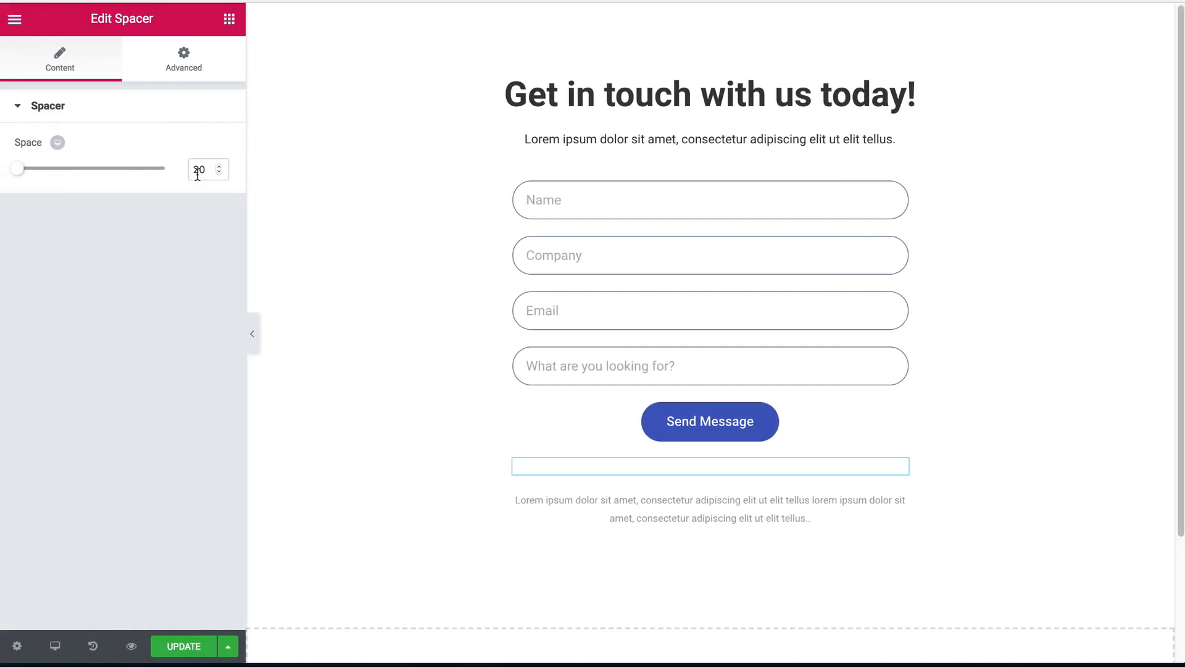
- Set the spacer's space to 10, save the page update, and preview the contact section at full width
{"action": "left_click", "coordinate": [252, 333]}
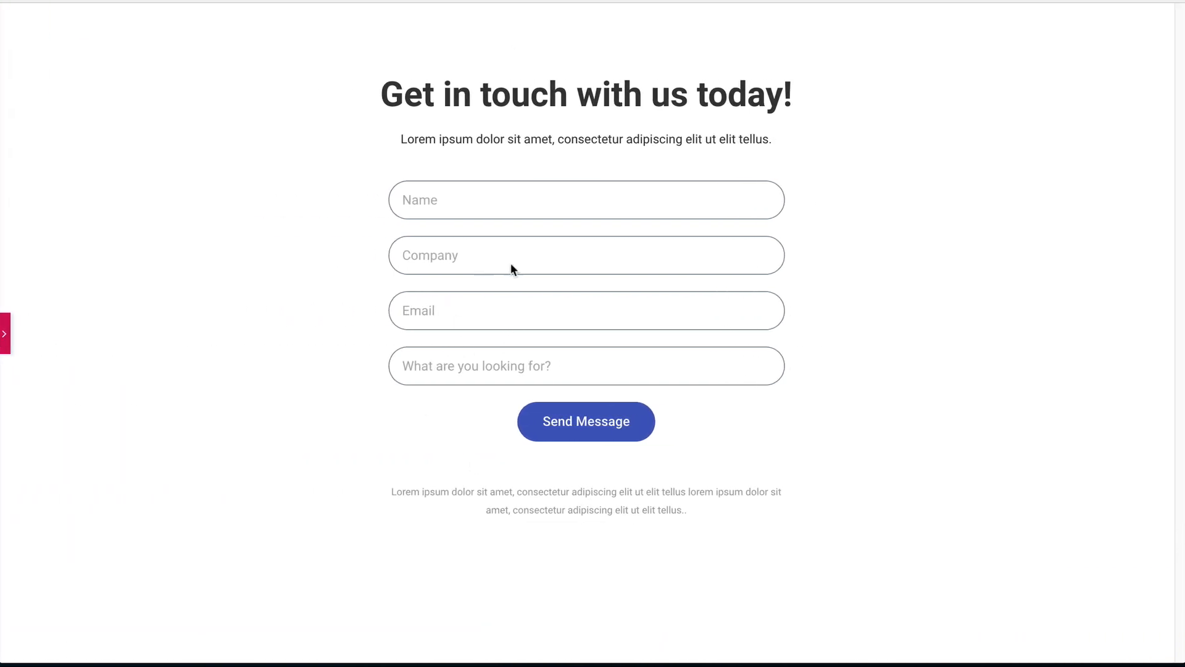
{"action": "left_click", "coordinate": [5, 334]}
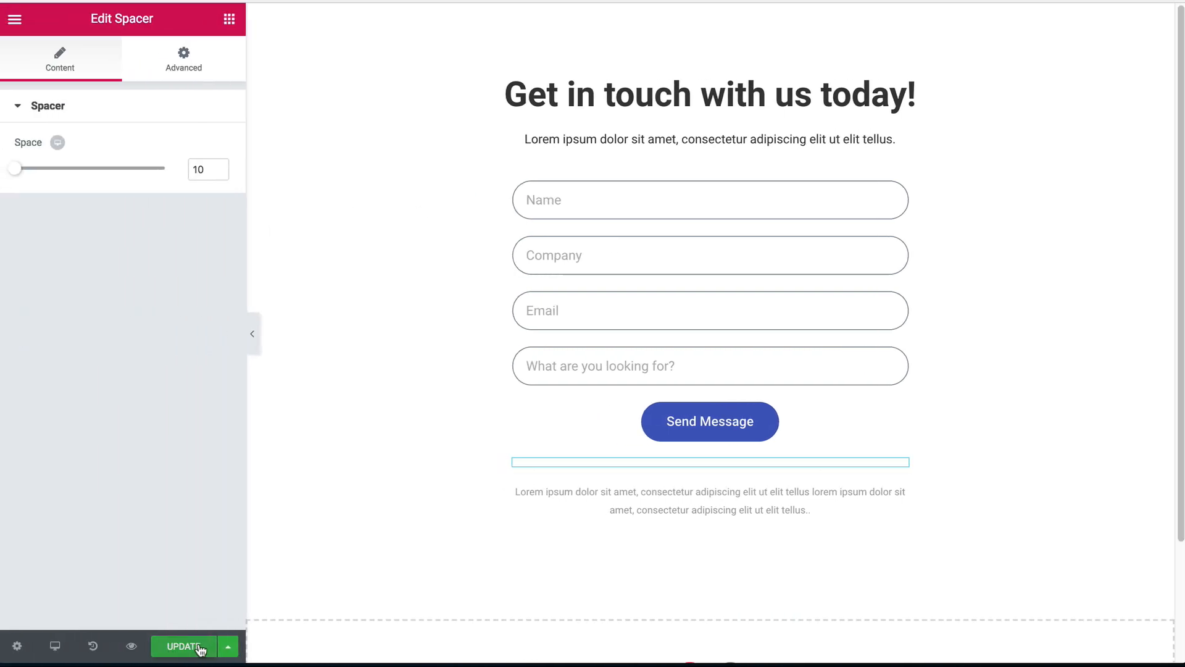
{"action": "left_click", "coordinate": [254, 332]}
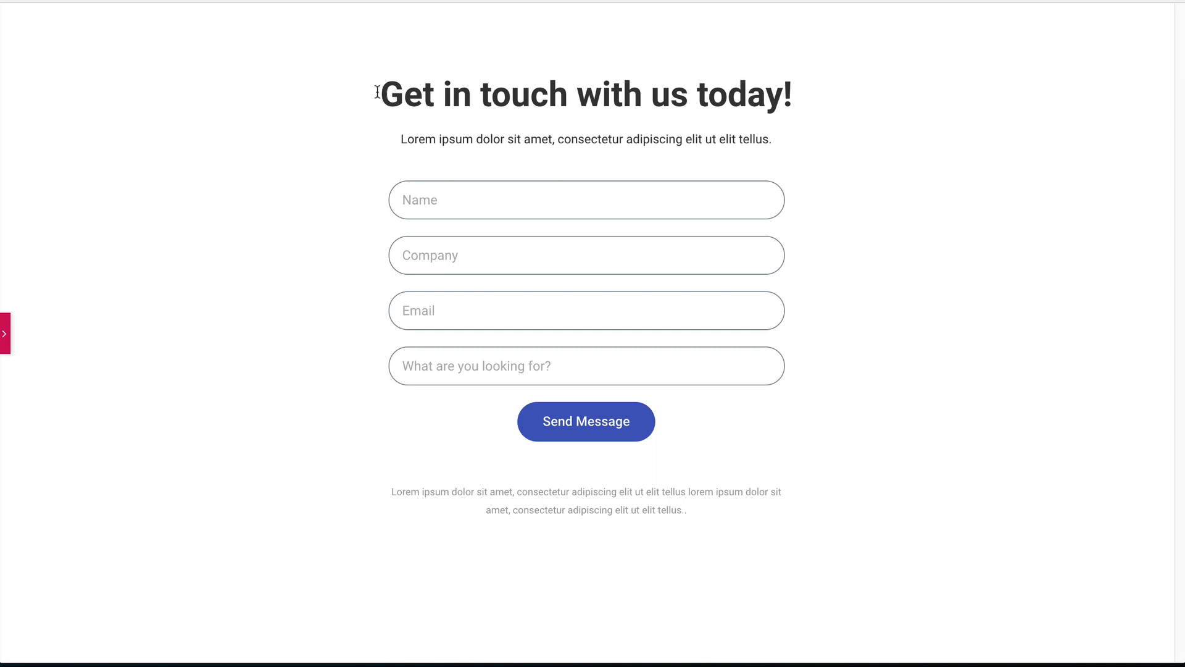
{"action": "left_click", "coordinate": [6, 337]}
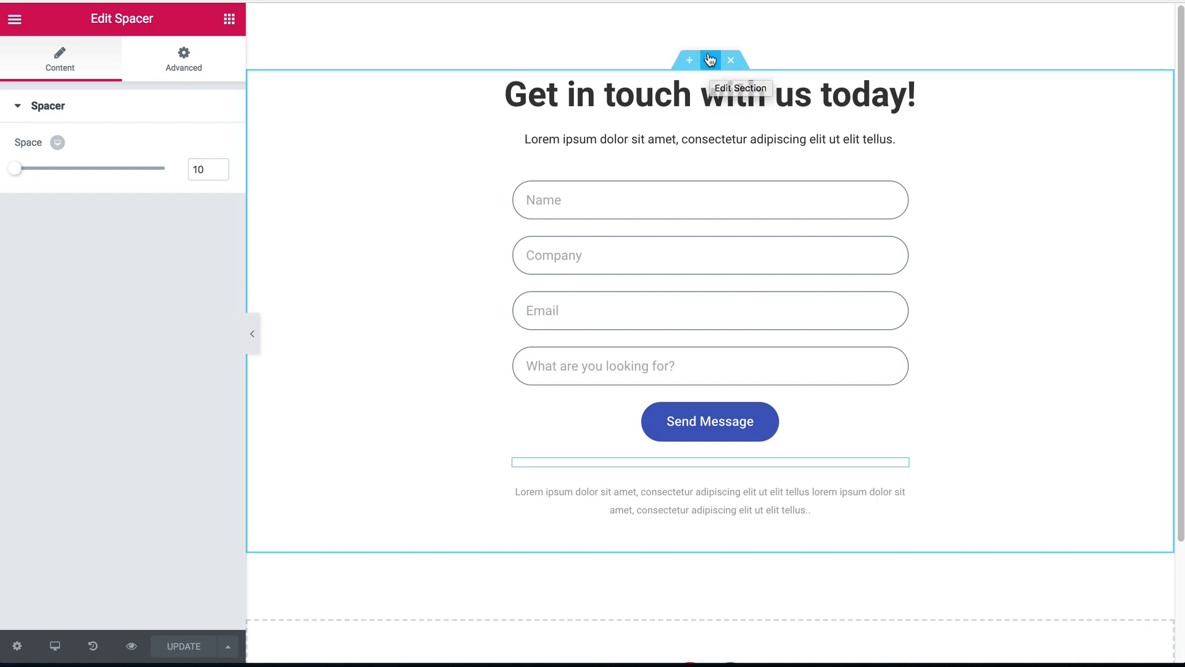
{"action": "left_click", "coordinate": [253, 337]}
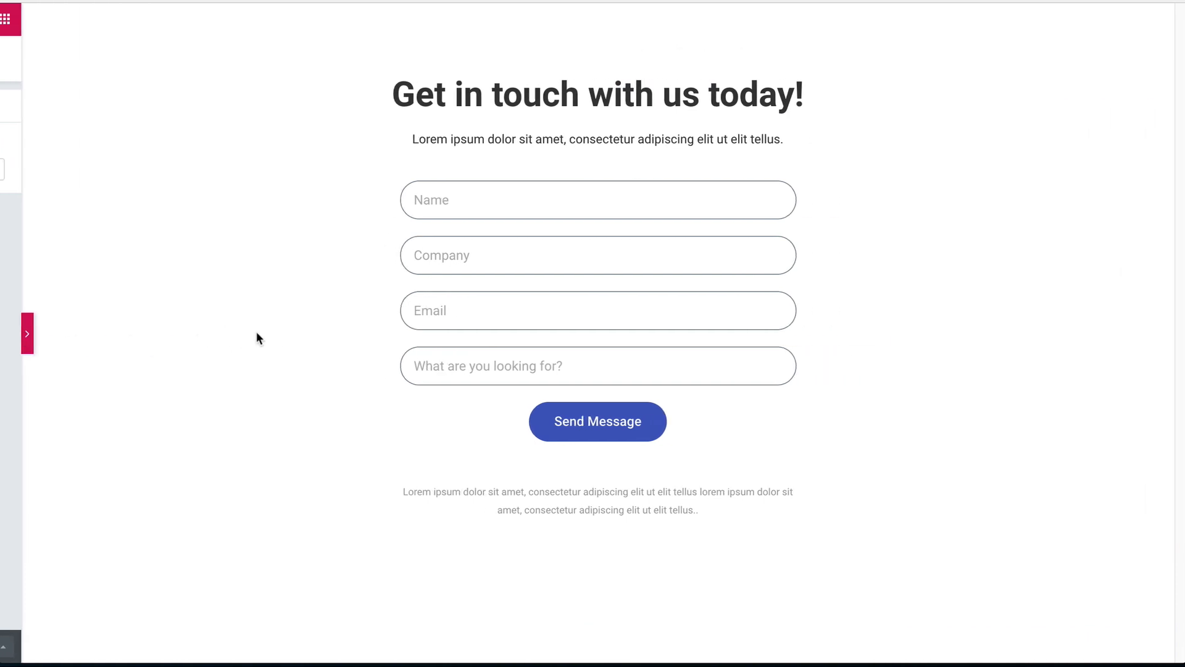
{"action": "left_click", "coordinate": [3, 335]}
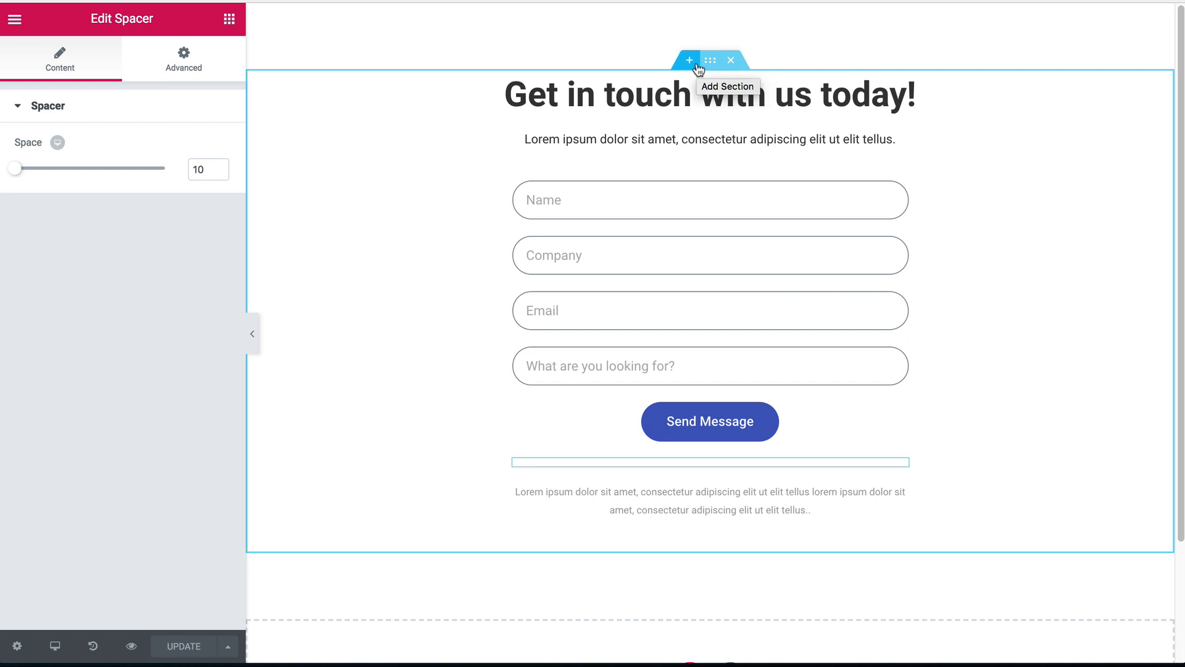
- Add a new single-column section below the contact form section
{"action": "scroll", "coordinate": [648, 352], "scroll_direction": "down", "scroll_amount": 3}
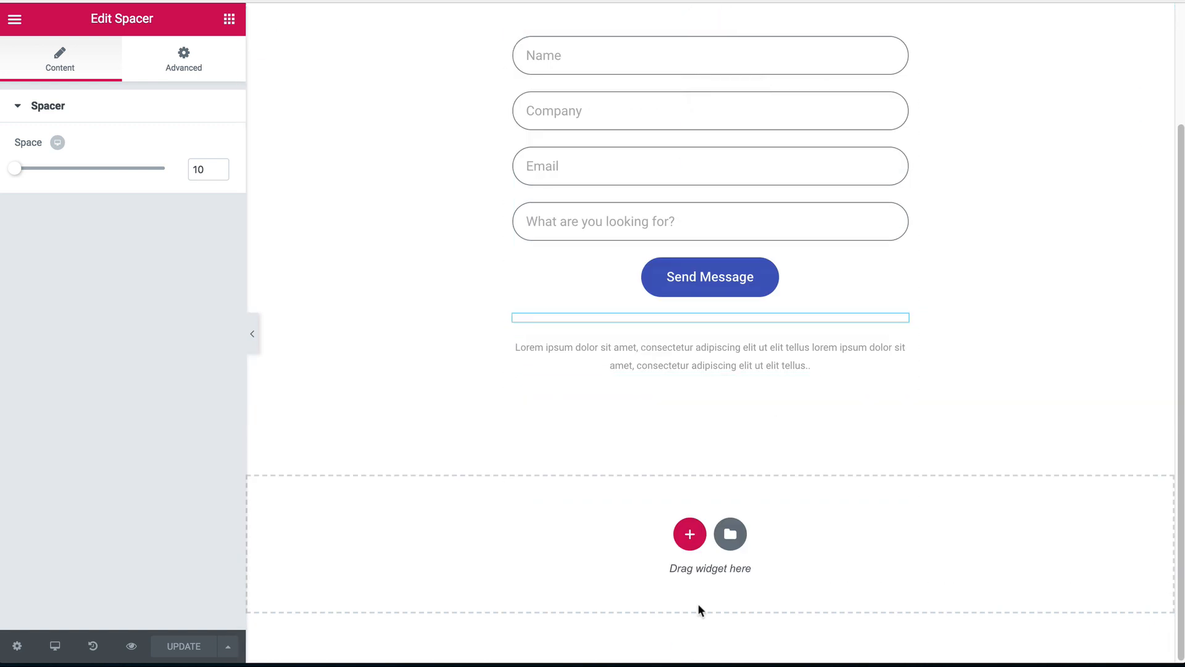
{"action": "left_click", "coordinate": [690, 532]}
{"action": "scroll", "coordinate": [531, 552], "scroll_direction": "down", "scroll_amount": 2}
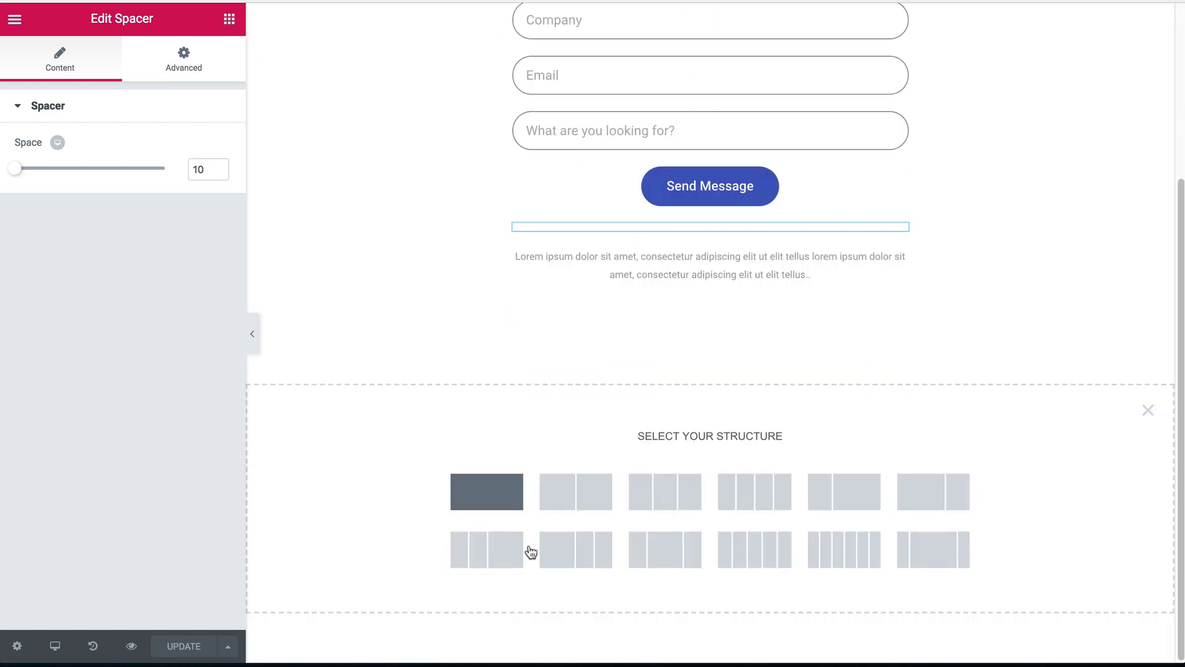
{"action": "left_click", "coordinate": [485, 507]}
{"action": "left_click", "coordinate": [710, 405]}
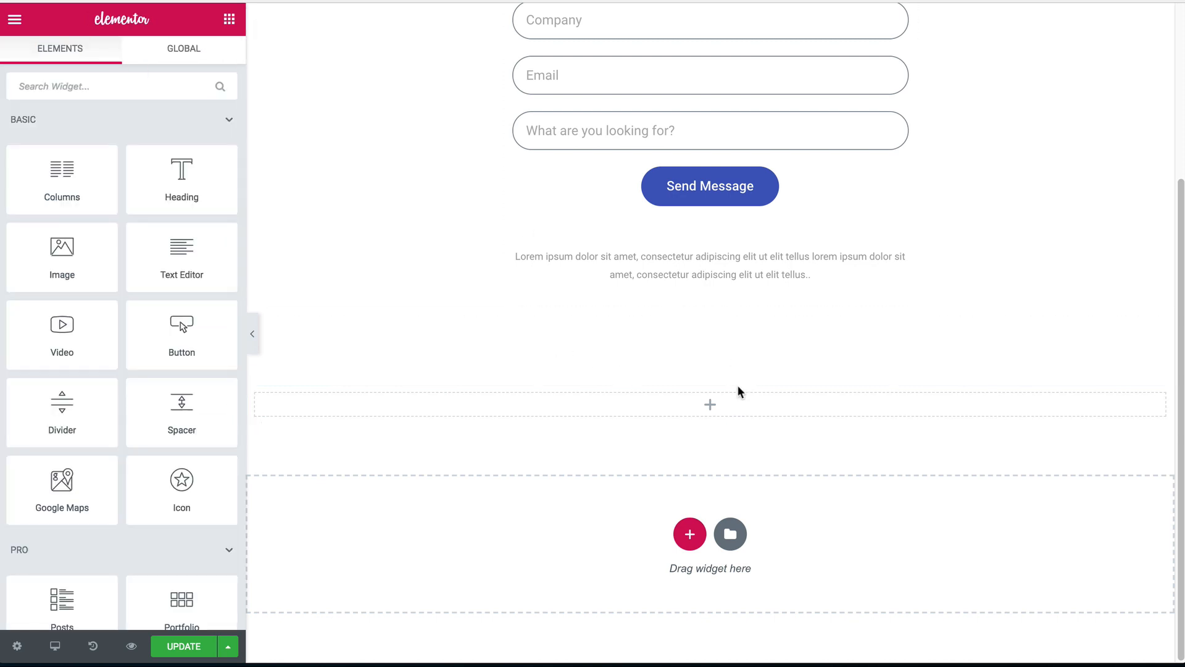
- Give the new section a classic background with the coastal cliff photo from the media library
{"action": "left_click", "coordinate": [710, 375]}
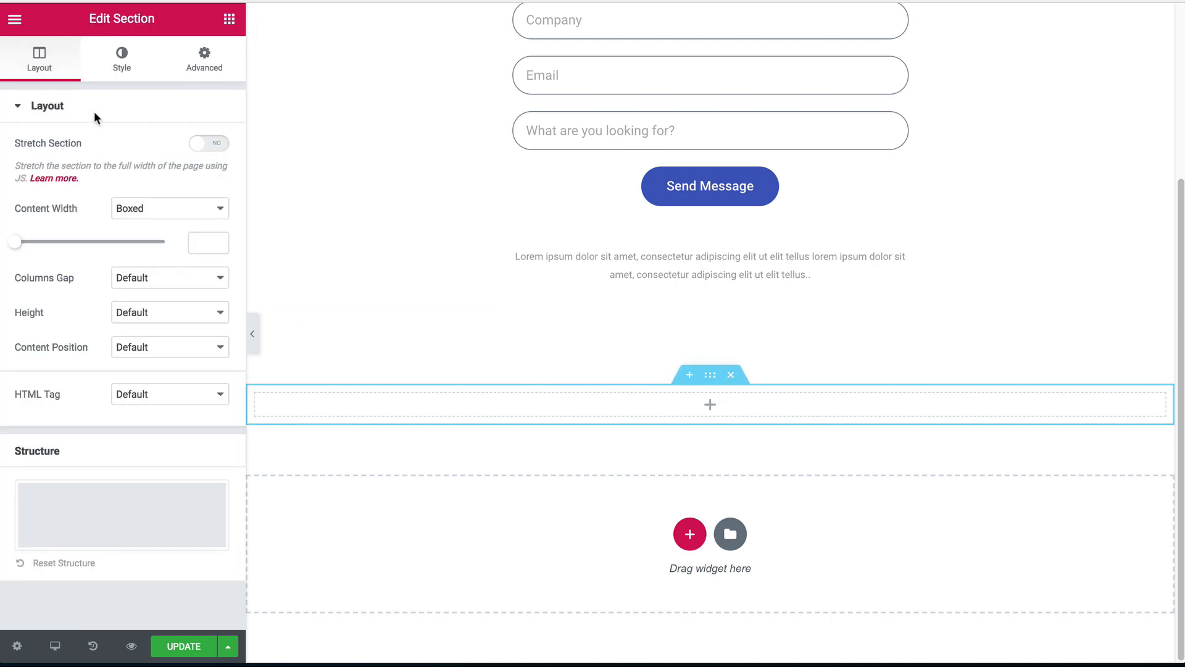
{"action": "left_click", "coordinate": [121, 60]}
{"action": "left_click", "coordinate": [131, 182]}
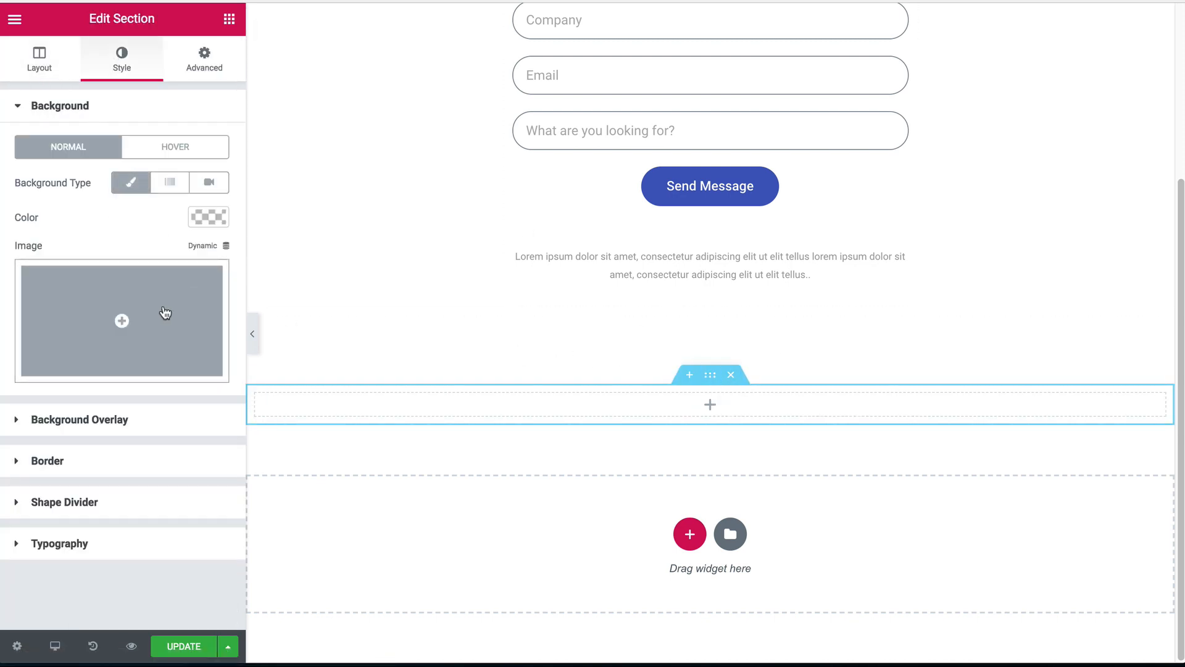
{"action": "left_click", "coordinate": [166, 313]}
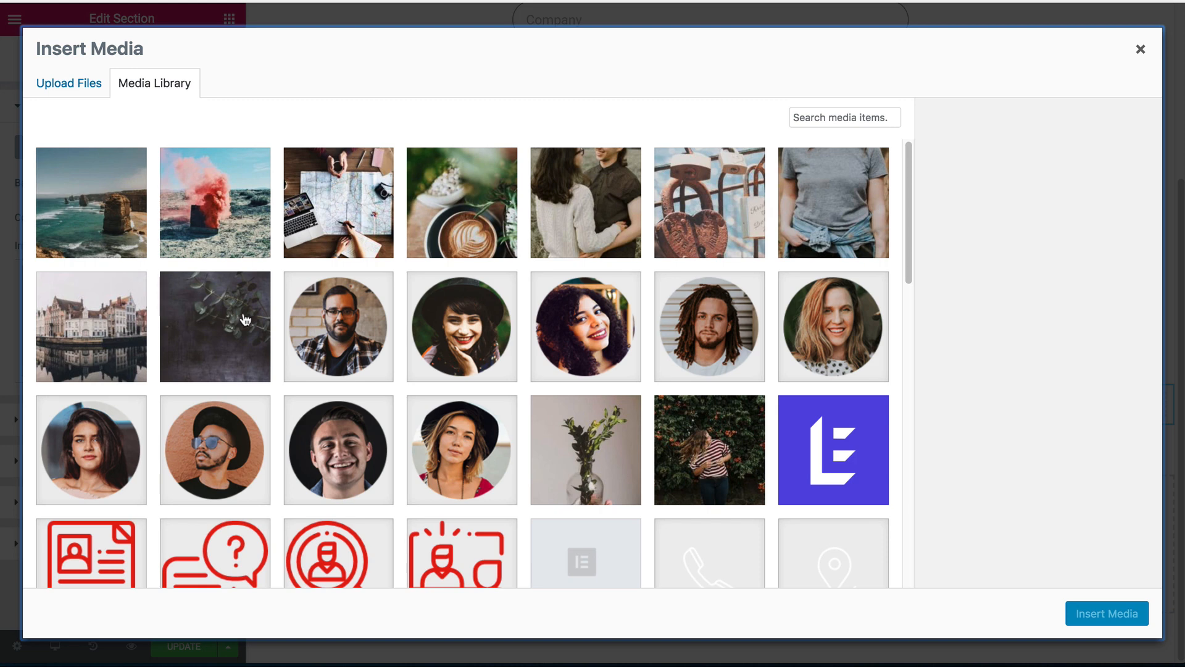
{"action": "left_click", "coordinate": [123, 211]}
{"action": "left_click", "coordinate": [1105, 613]}
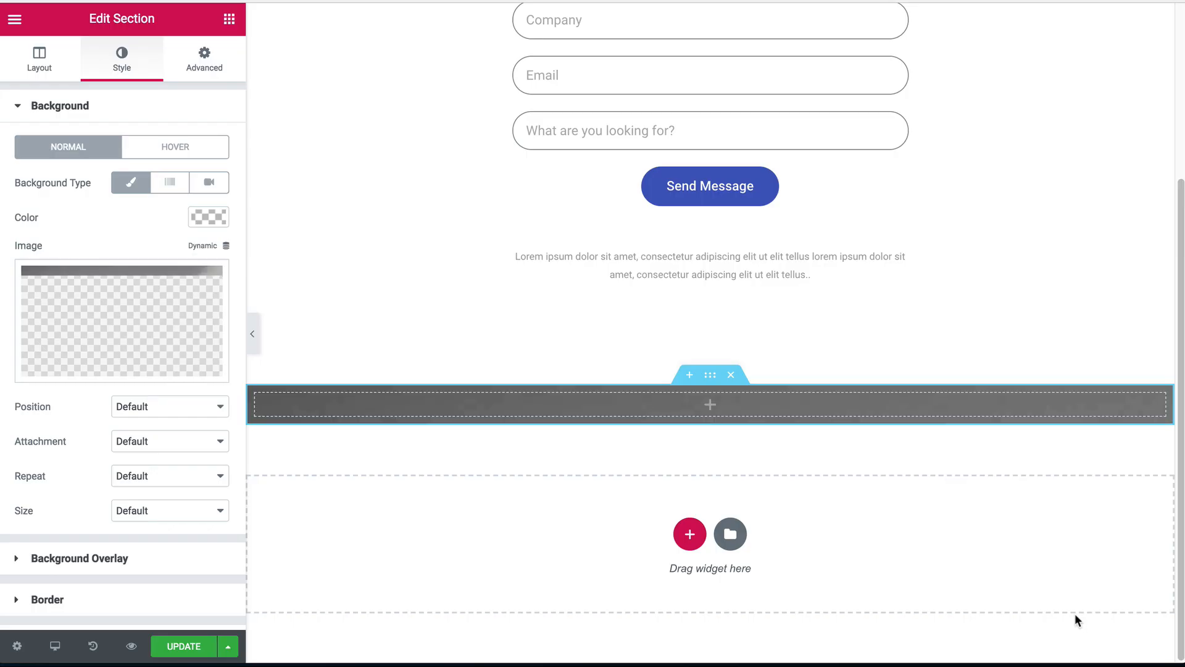
- Set the section's background image position to Center Center and its size to Cover
{"action": "left_click", "coordinate": [118, 408]}
{"action": "left_click", "coordinate": [168, 479]}
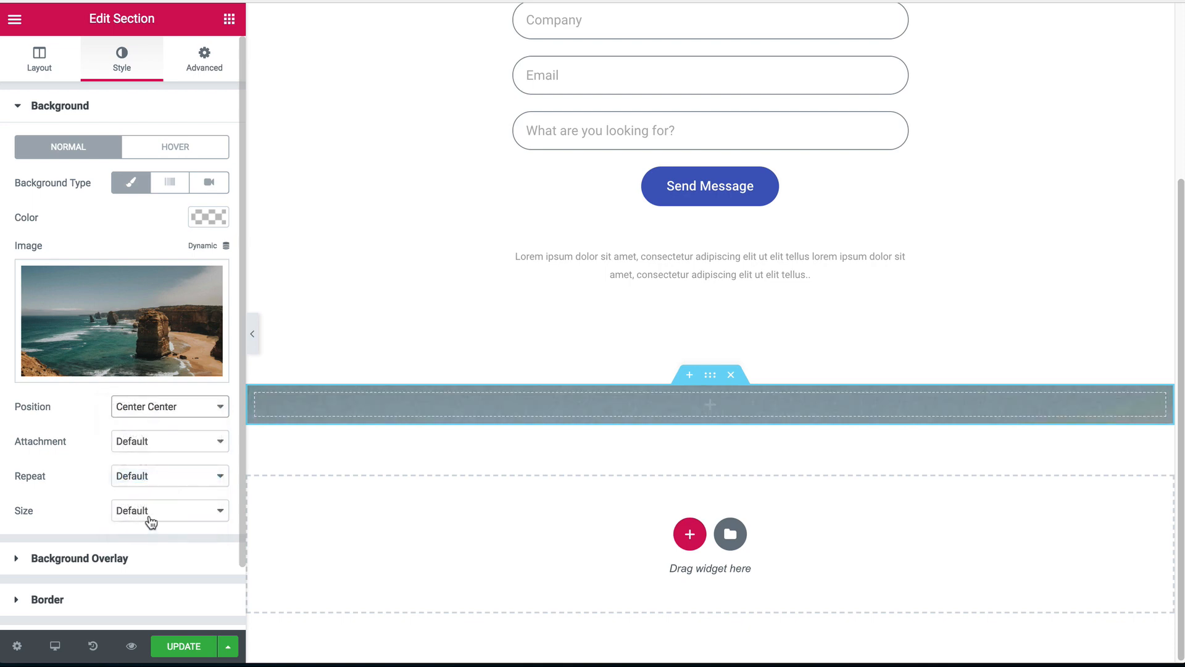
{"action": "left_click", "coordinate": [151, 518]}
{"action": "left_click", "coordinate": [148, 536]}
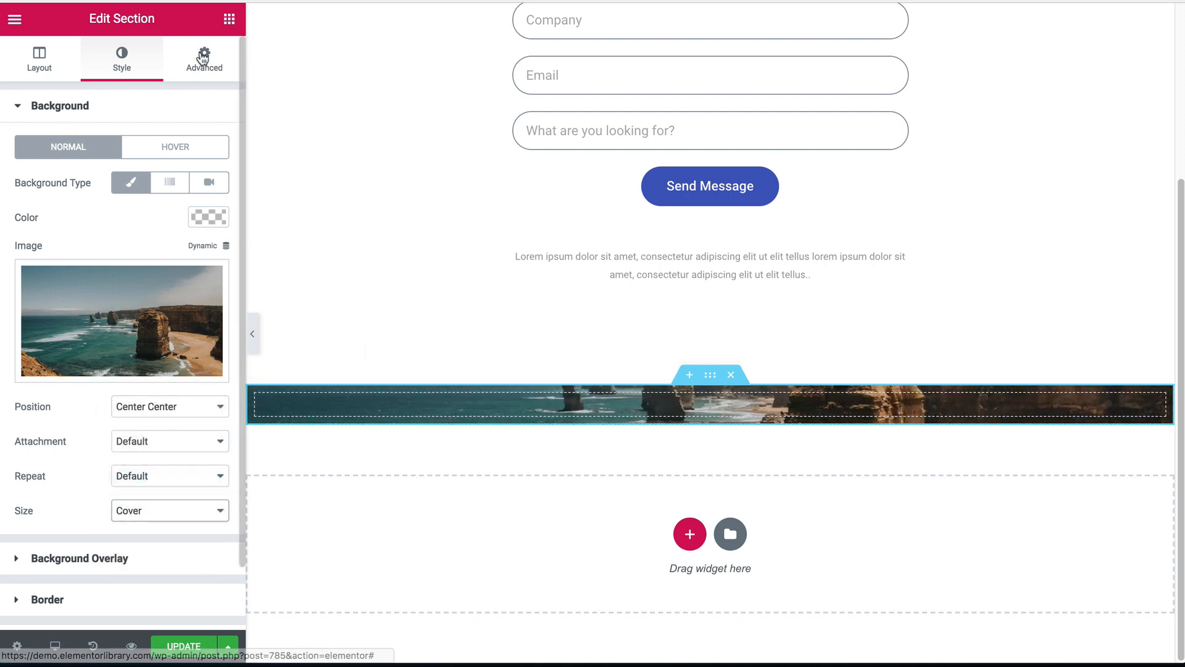
{"action": "scroll", "coordinate": [636, 191], "scroll_direction": "up", "scroll_amount": 3}
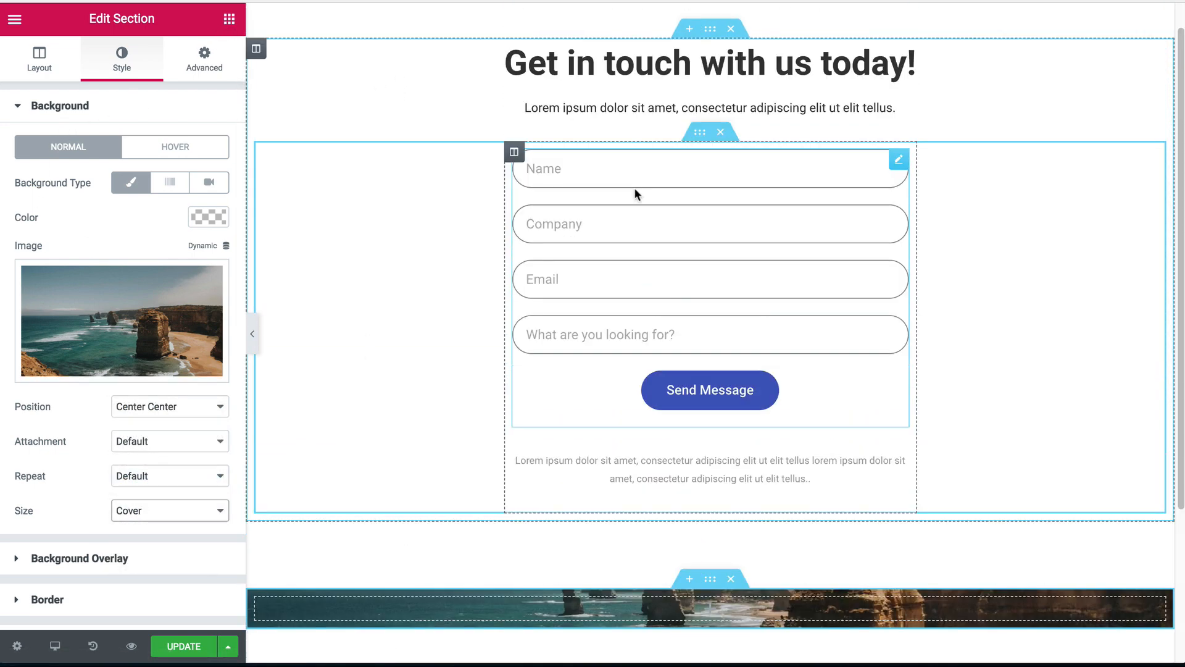
{"action": "scroll", "coordinate": [636, 192], "scroll_direction": "down", "scroll_amount": 3}
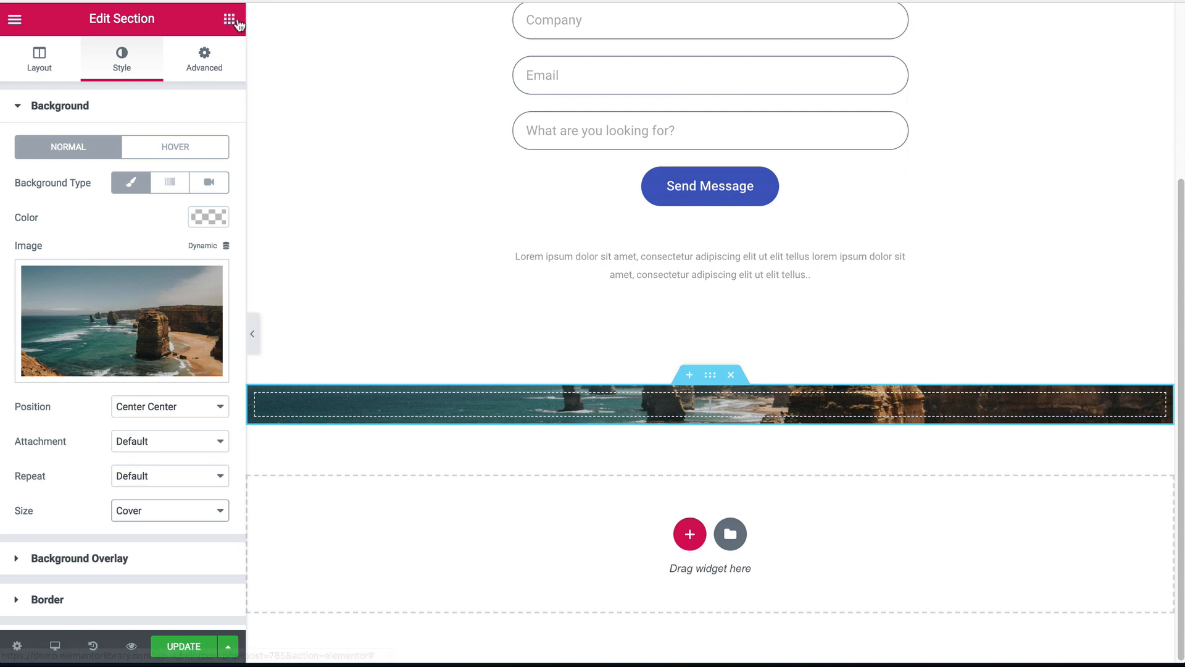
- Insert a Columns inner section into the coastal-image section and delete one of its two columns
{"action": "left_click", "coordinate": [227, 23]}
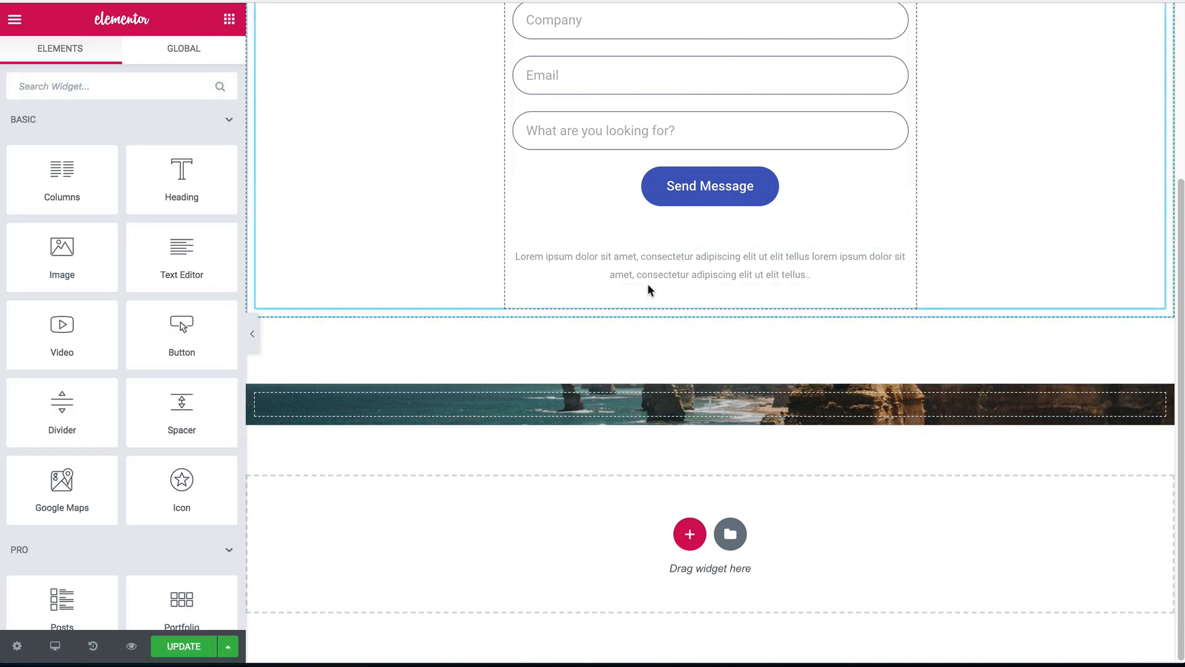
{"action": "left_click_drag", "start_coordinate": [108, 207], "coordinate": [507, 415]}
{"action": "right_click", "coordinate": [720, 415]}
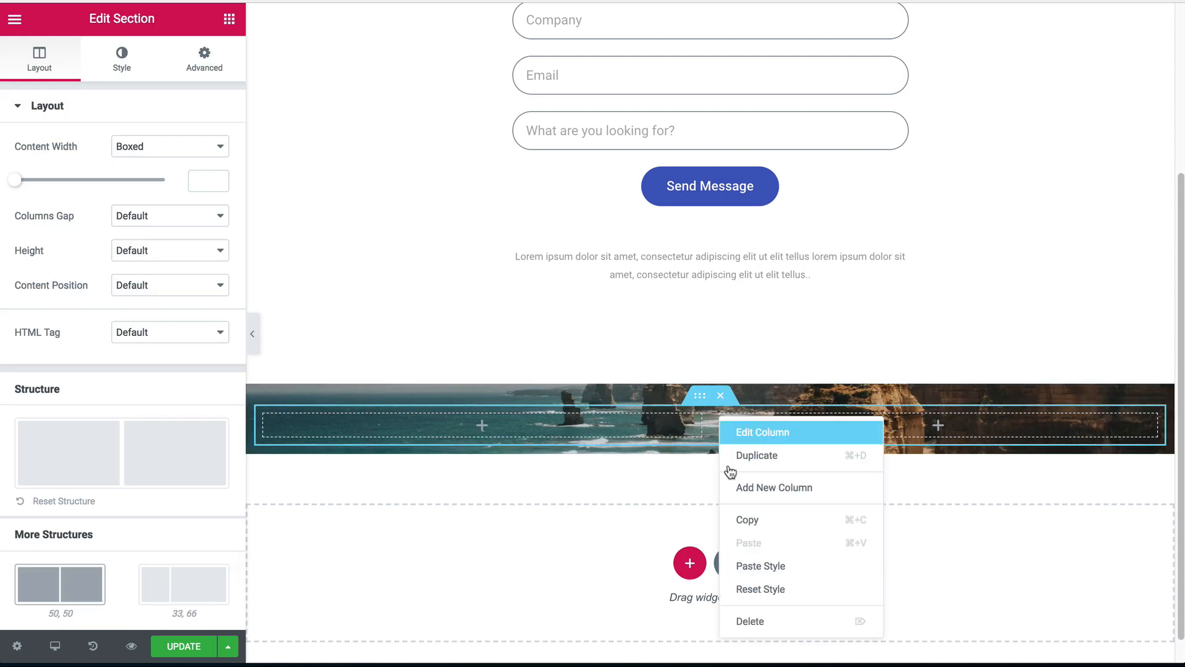
{"action": "left_click", "coordinate": [743, 619]}
- Give the remaining inner column a white background color and a border radius of 8 px on all corners
{"action": "left_click", "coordinate": [253, 423]}
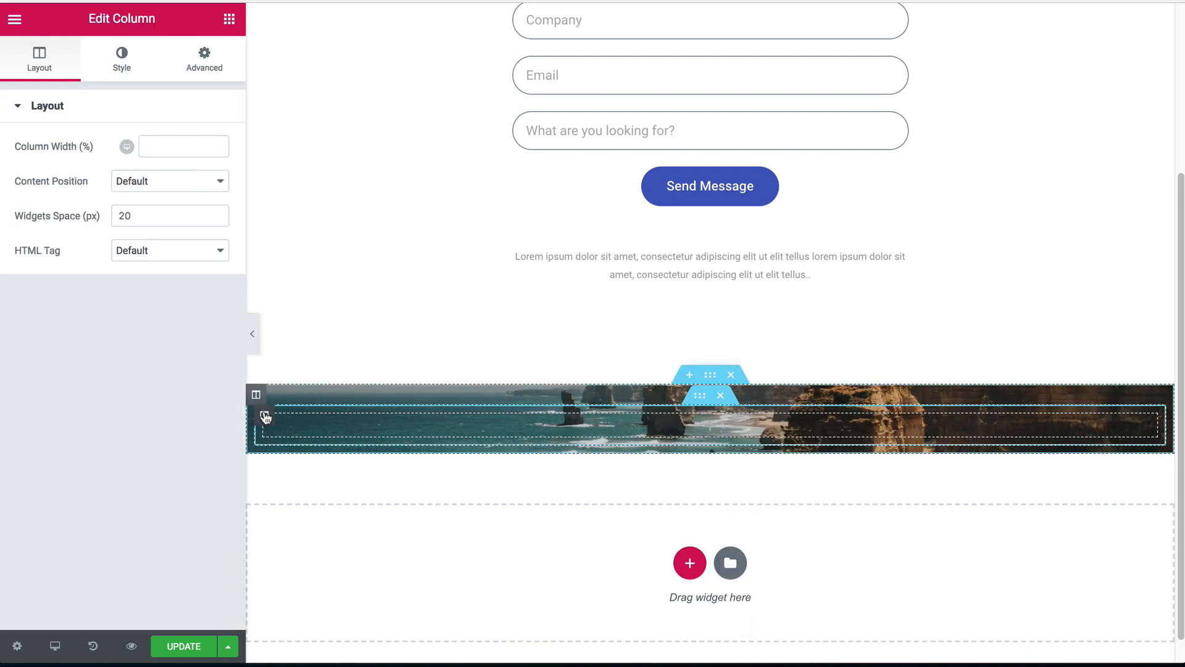
{"action": "left_click", "coordinate": [124, 75]}
{"action": "left_click", "coordinate": [206, 218]}
{"action": "left_click_drag", "start_coordinate": [78, 273], "coordinate": [73, 186]}
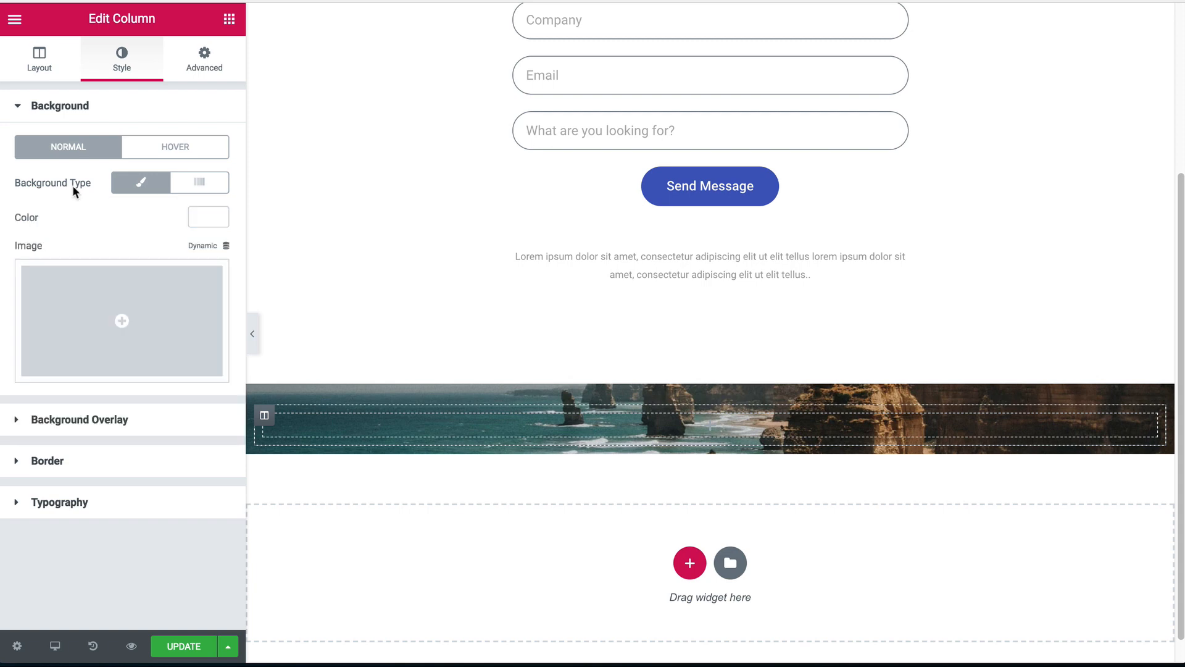
{"action": "left_click", "coordinate": [74, 460]}
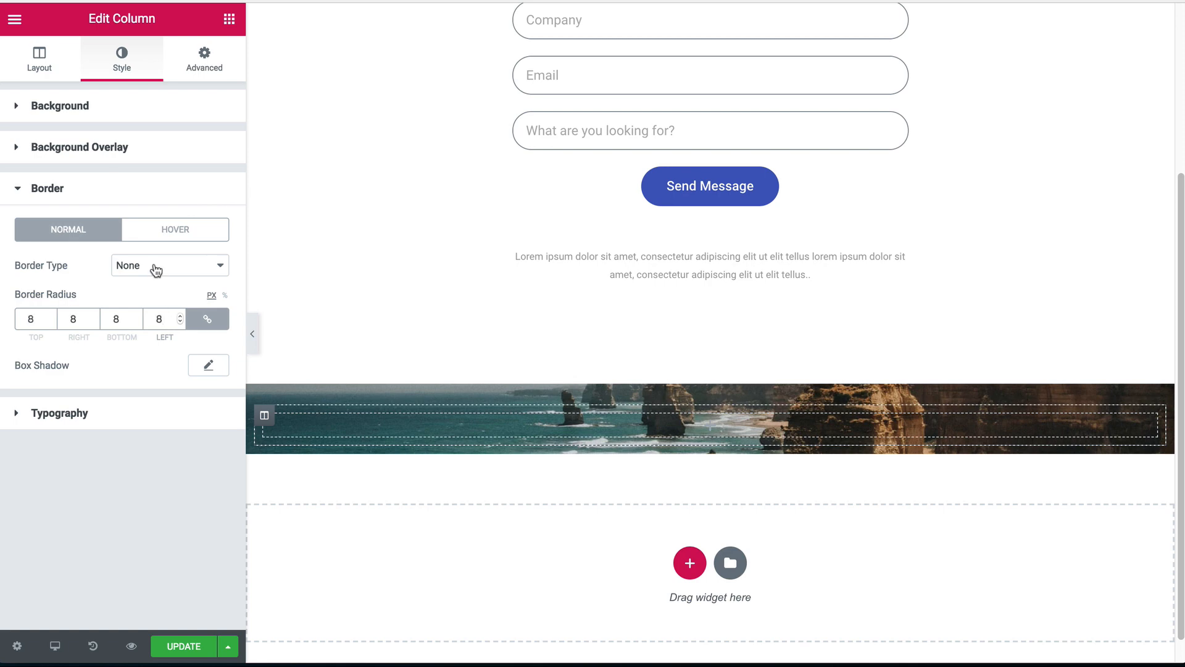
- Copy the styled contact form from the upper section and paste it into the white inner column
{"action": "left_click", "coordinate": [229, 19]}
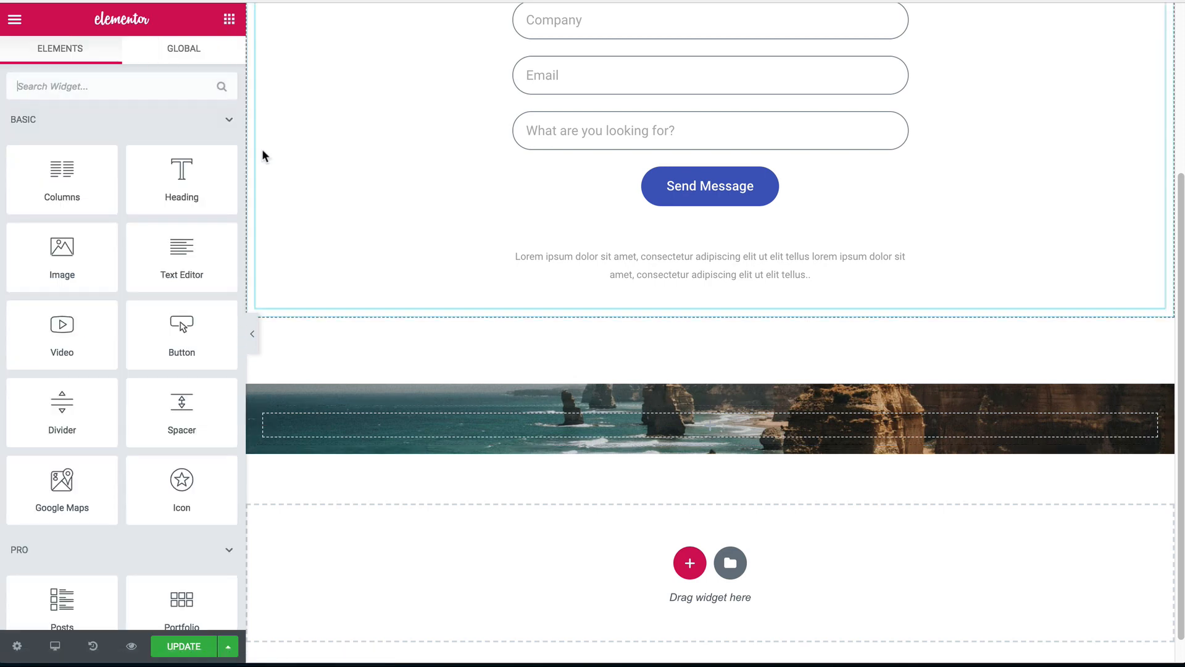
{"action": "scroll", "coordinate": [364, 222], "scroll_direction": "up", "scroll_amount": 3}
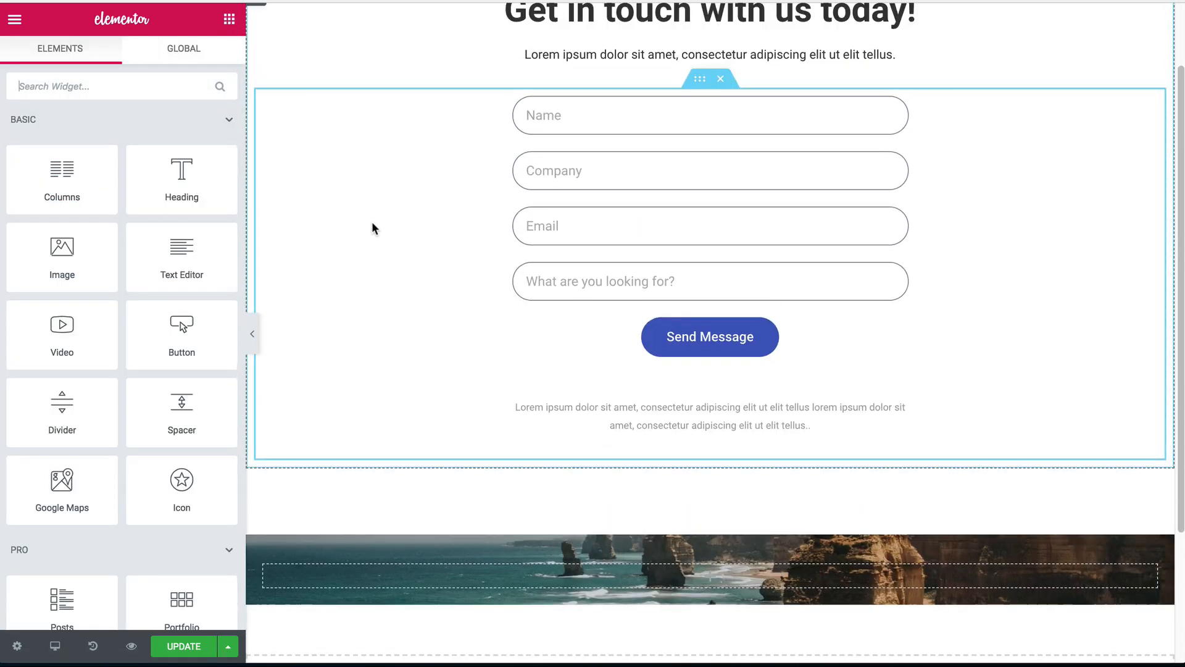
{"action": "right_click", "coordinate": [692, 322]}
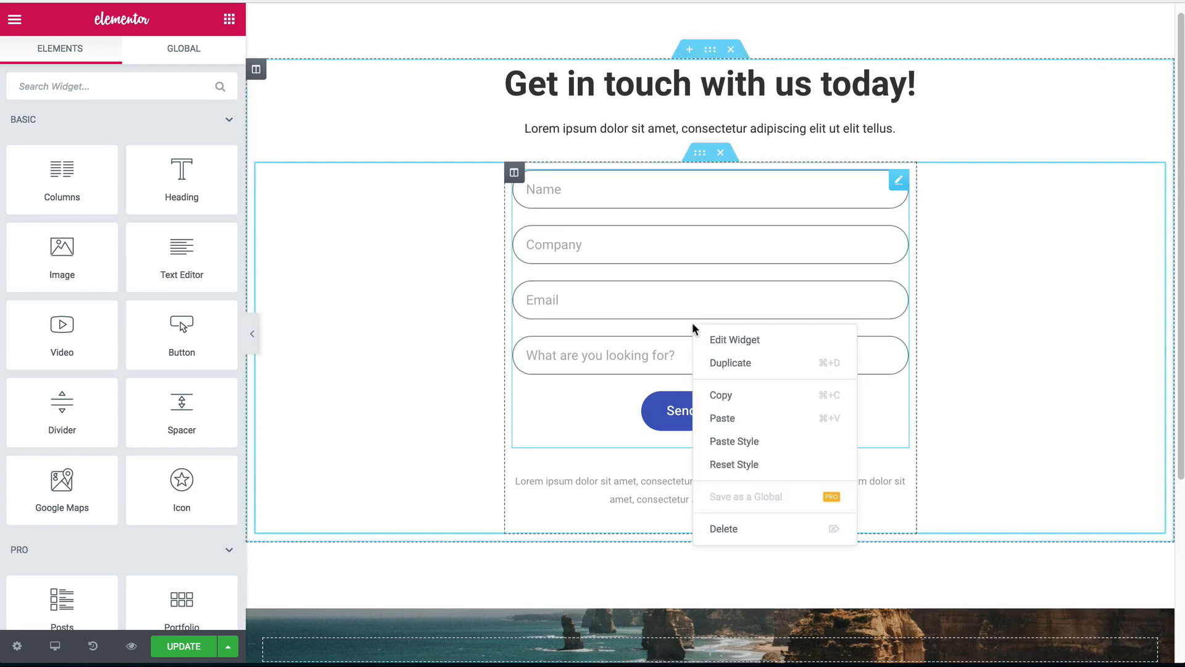
{"action": "left_click", "coordinate": [733, 367]}
{"action": "scroll", "coordinate": [710, 401], "scroll_direction": "down", "scroll_amount": 4}
{"action": "right_click", "coordinate": [698, 398]}
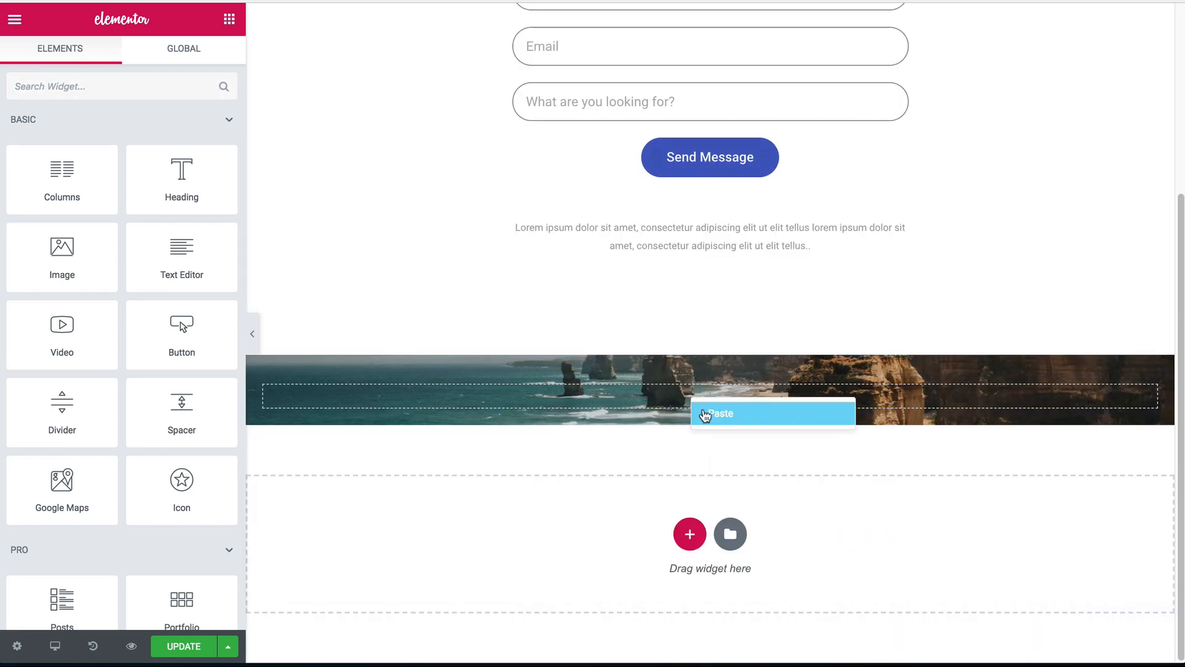
{"action": "left_click", "coordinate": [701, 414]}
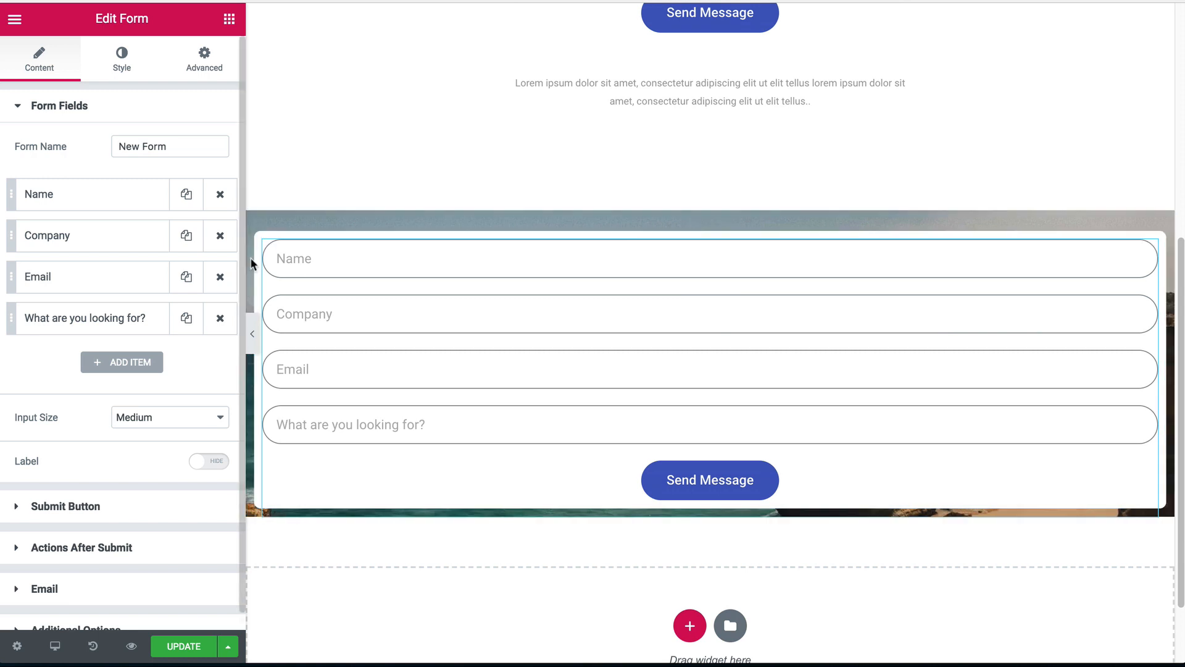
- Set the white column's padding to 30 px on all sides and its inner section's boxed content width to 500
{"action": "left_click", "coordinate": [266, 243]}
{"action": "left_click", "coordinate": [205, 60]}
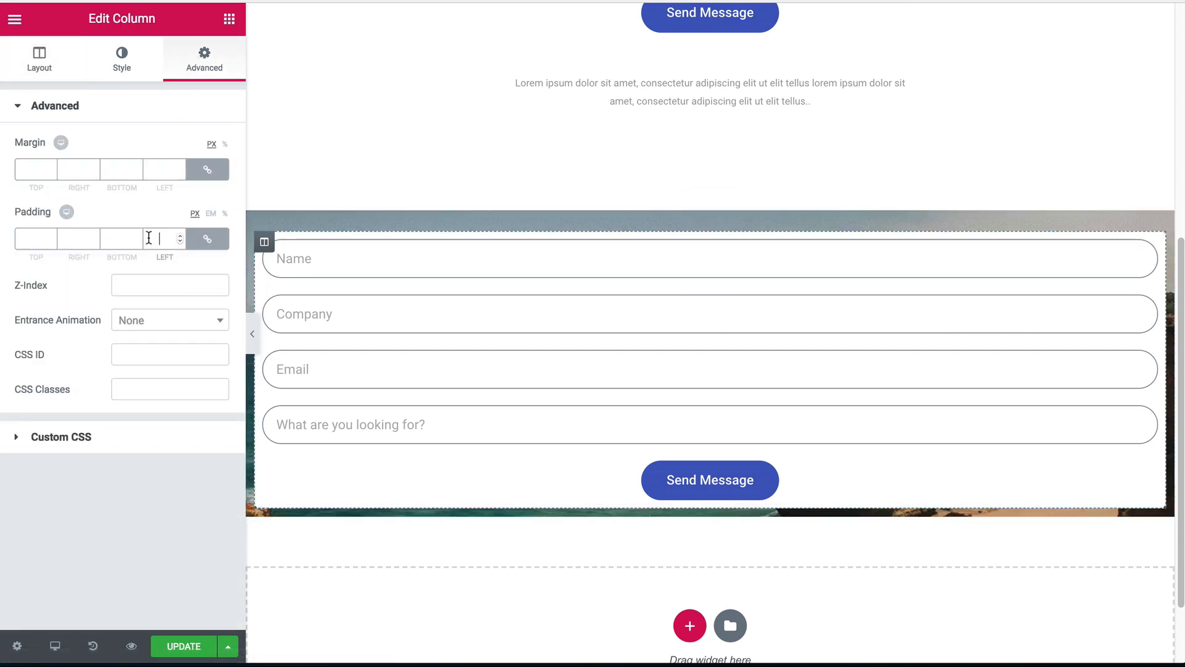
{"action": "type", "text": "50"}
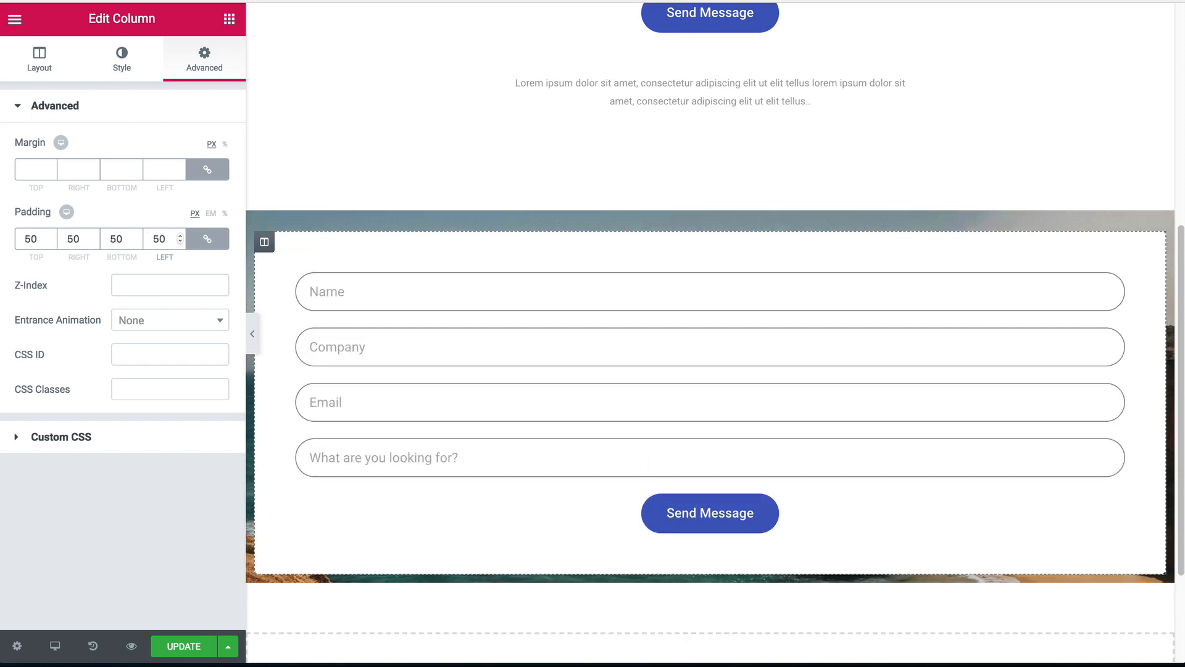
{"action": "key", "text": "BackSpace"}
{"action": "type", "text": "3"}
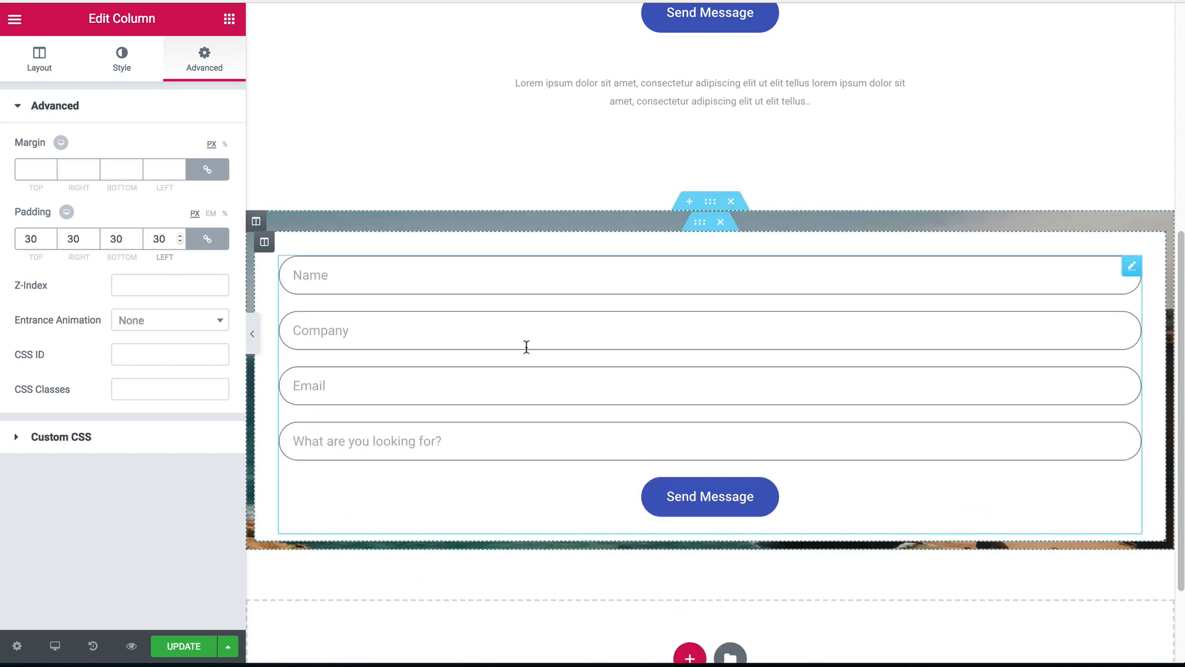
{"action": "left_click", "coordinate": [701, 223]}
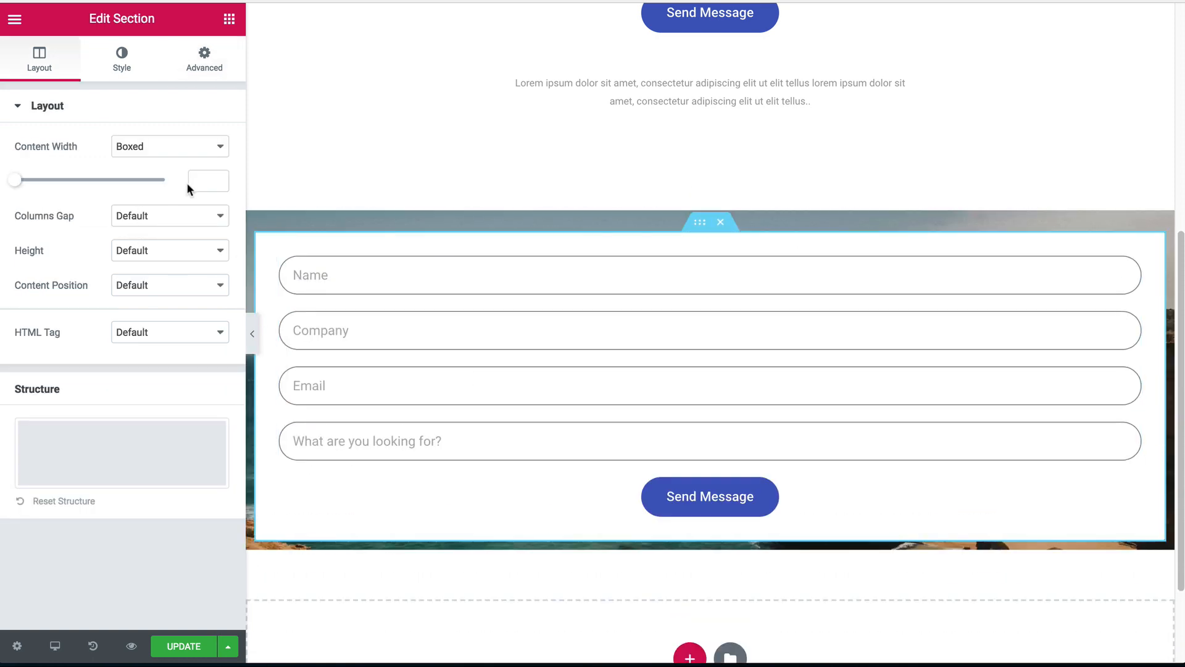
{"action": "type", "text": "500"}
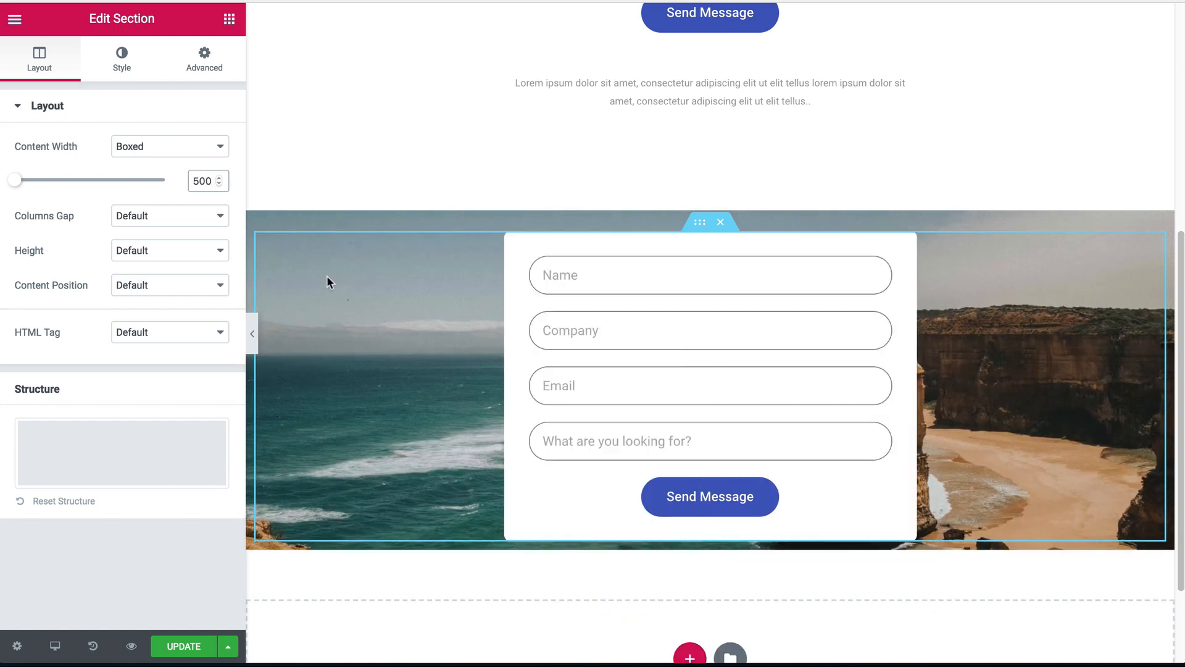
- Copy the "Get in touch with us today!" heading from the upper section and place the copy above the white form card in the coastal-image section
{"action": "scroll", "coordinate": [680, 284], "scroll_direction": "up", "scroll_amount": 6}
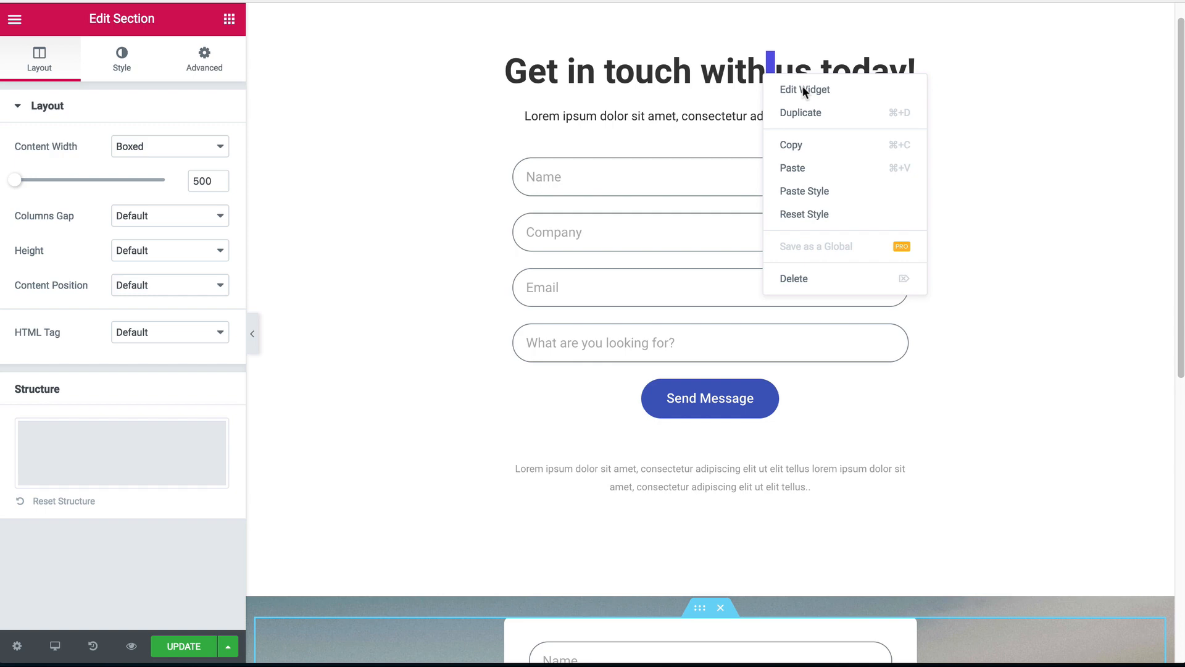
{"action": "left_click", "coordinate": [791, 145]}
{"action": "scroll", "coordinate": [775, 196], "scroll_direction": "down", "scroll_amount": 3}
{"action": "right_click", "coordinate": [707, 447]}
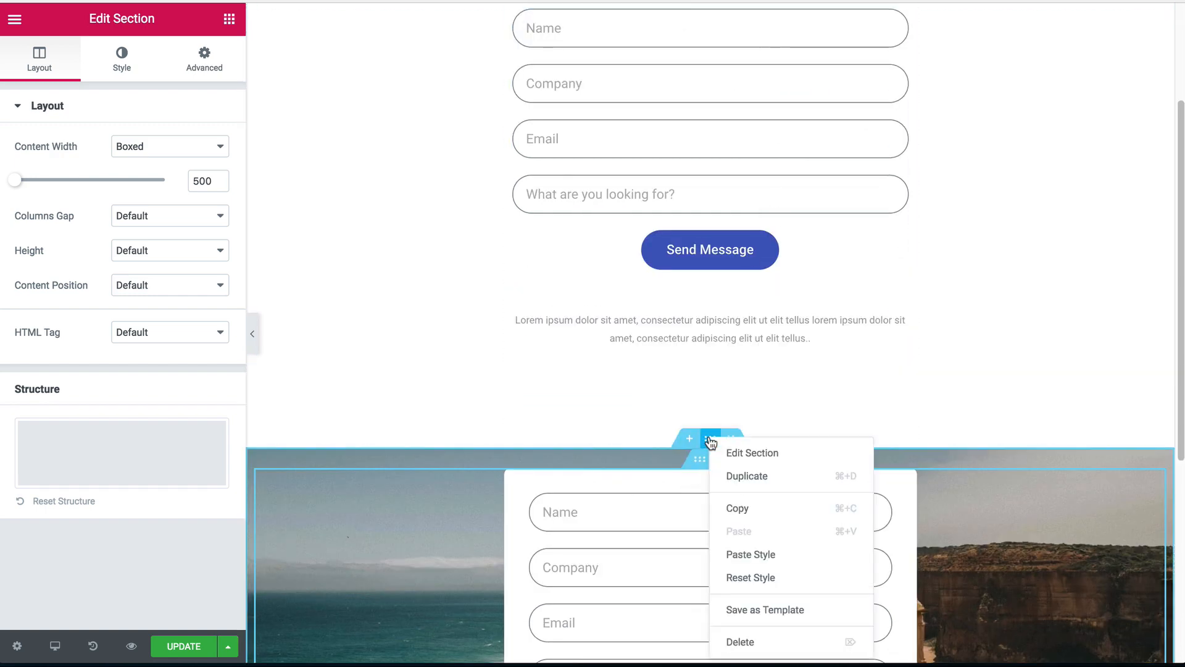
{"action": "right_click", "coordinate": [672, 461]}
{"action": "scroll", "coordinate": [664, 361], "scroll_direction": "down", "scroll_amount": 1}
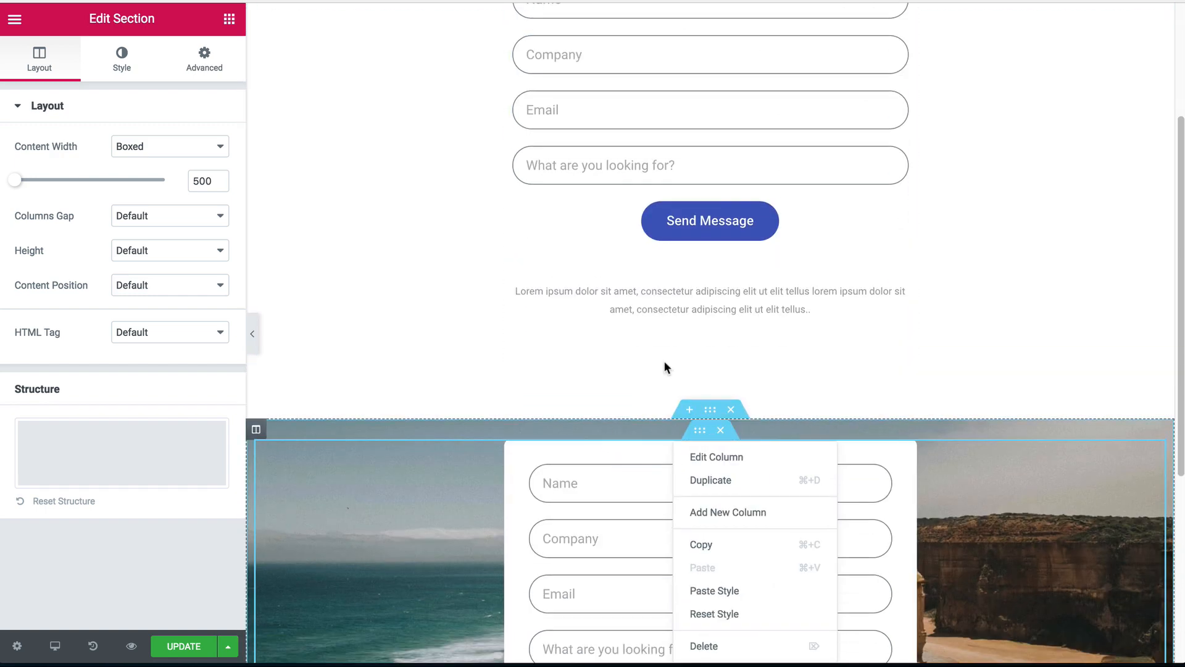
{"action": "right_click", "coordinate": [680, 310]}
{"action": "left_click", "coordinate": [713, 397]}
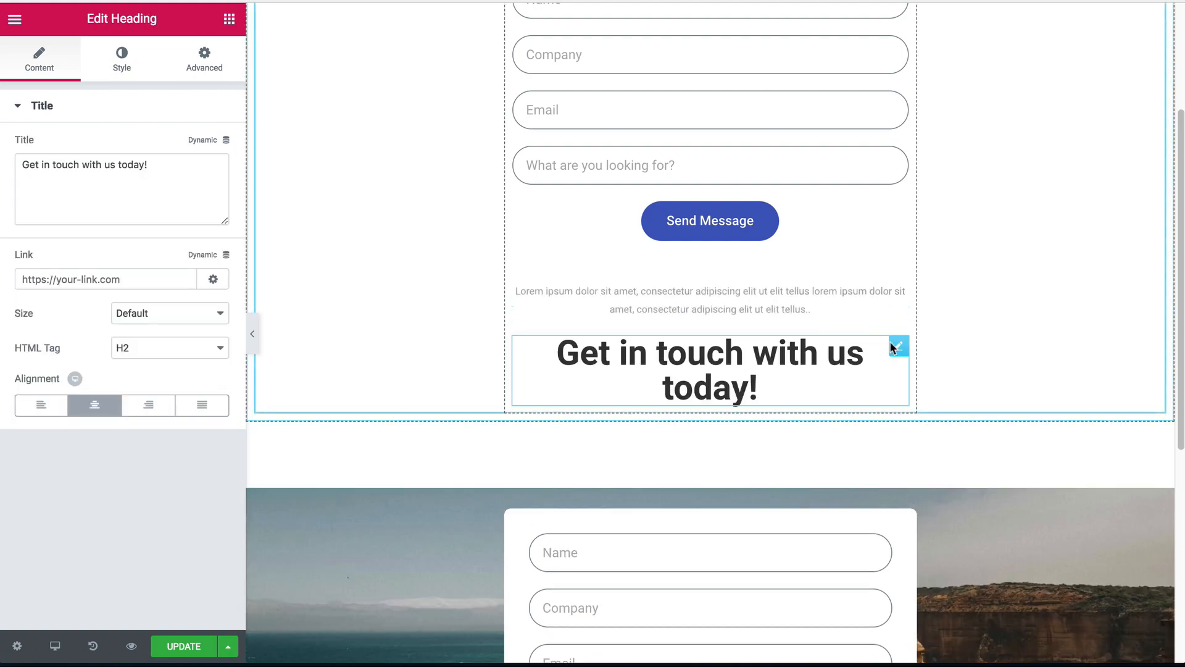
{"action": "left_click_drag", "start_coordinate": [890, 340], "coordinate": [658, 431]}
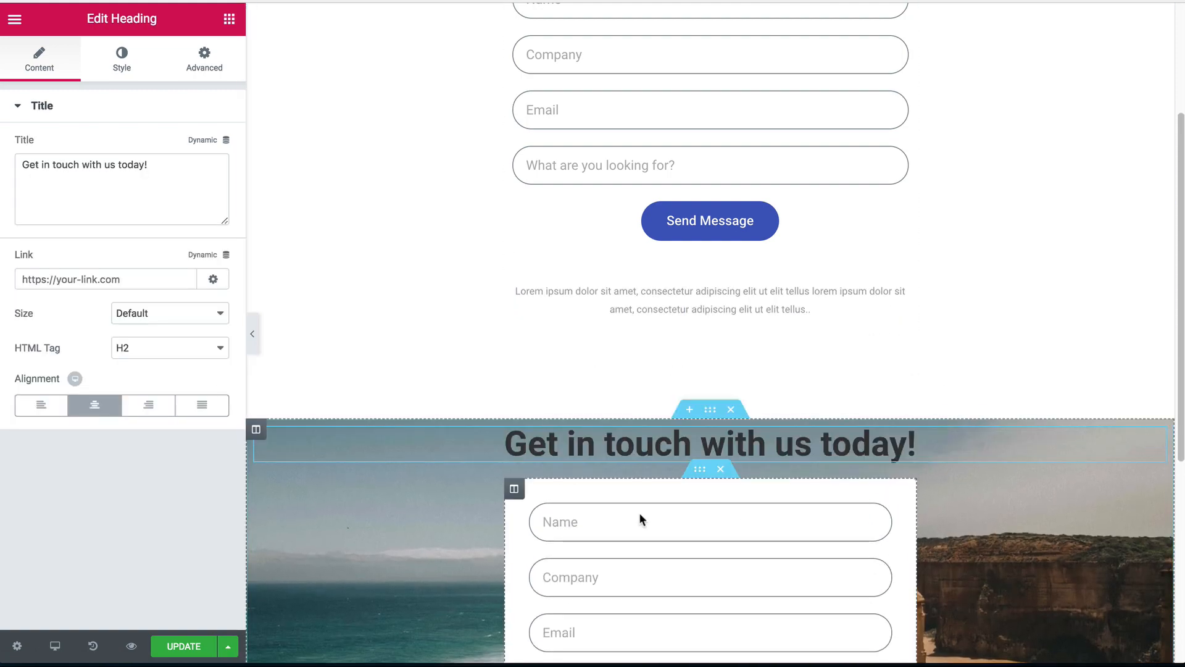
- Change the copied heading's title to "Contact us for a free assessment!"
{"action": "scroll", "coordinate": [581, 473], "scroll_direction": "down", "scroll_amount": 2}
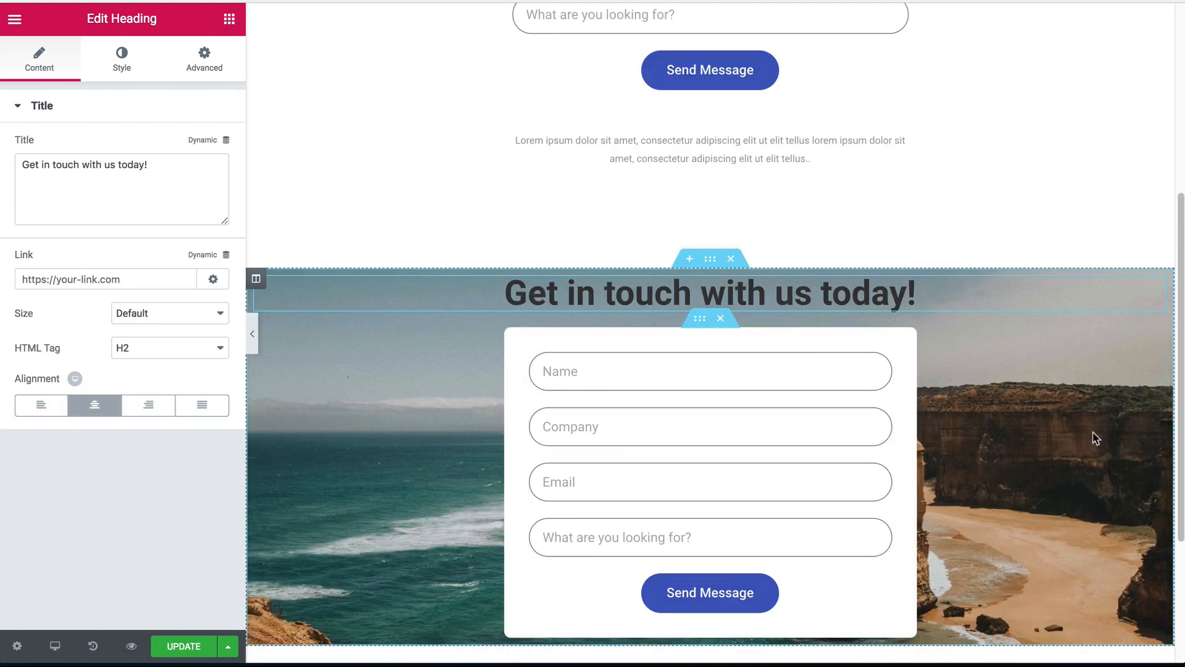
{"action": "scroll", "coordinate": [765, 300], "scroll_direction": "down", "scroll_amount": 1}
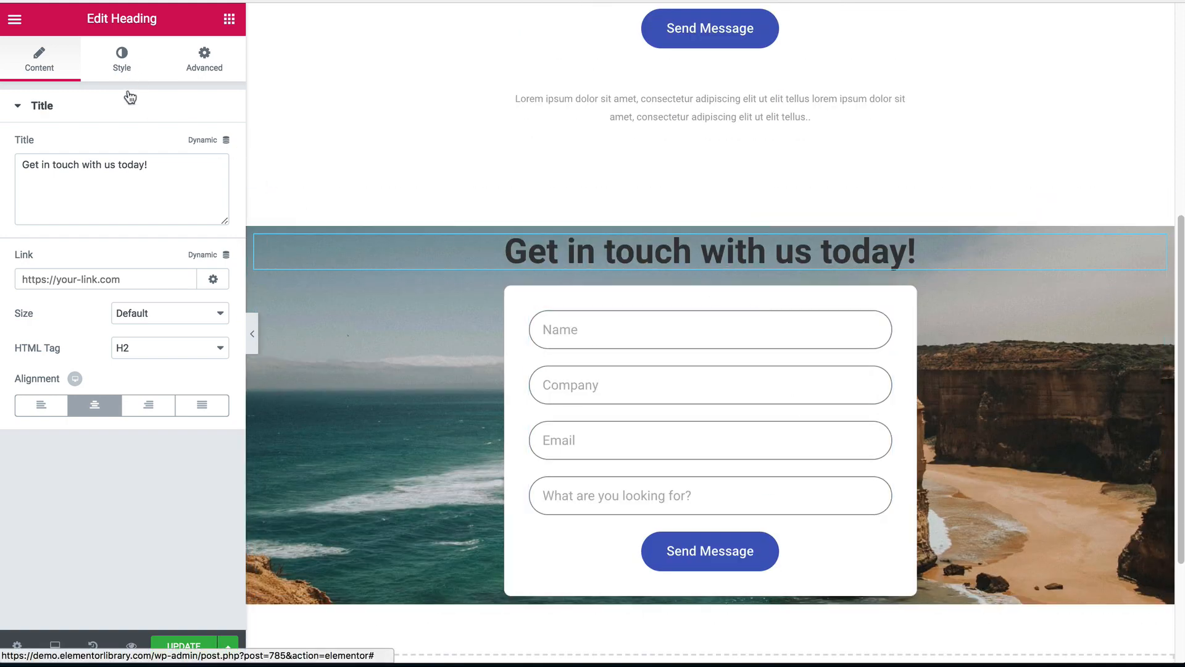
{"action": "left_click_drag", "start_coordinate": [184, 187], "coordinate": [2, 150]}
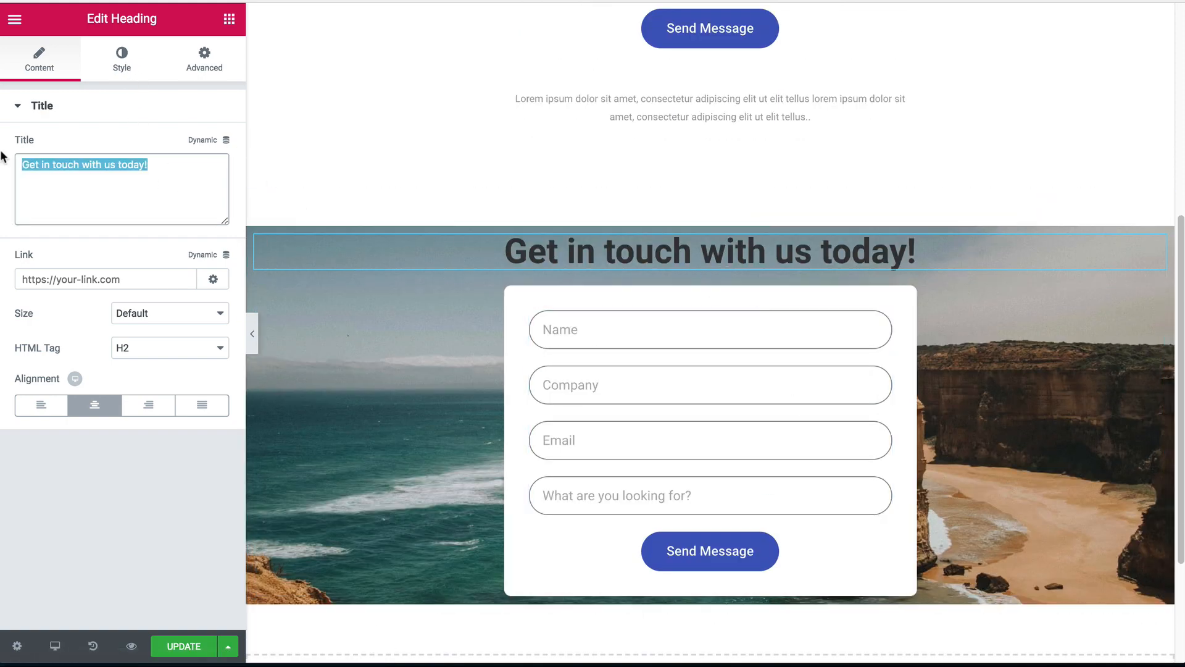
{"action": "type", "text": "C"}
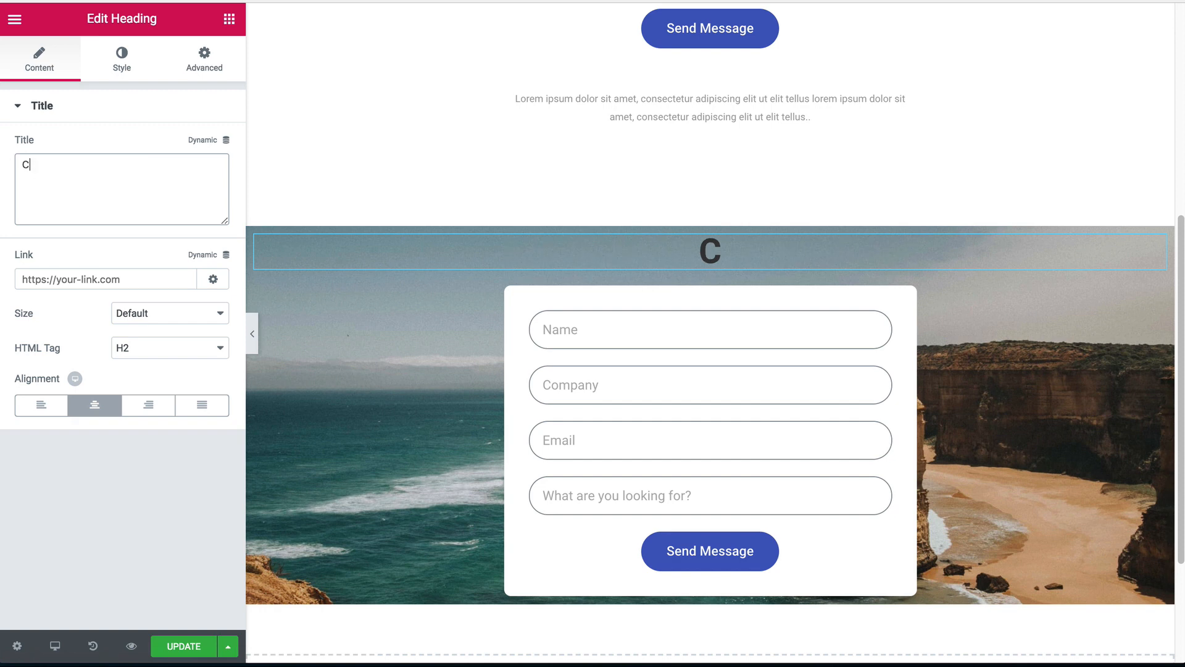
{"action": "type", "text": "ontact u"}
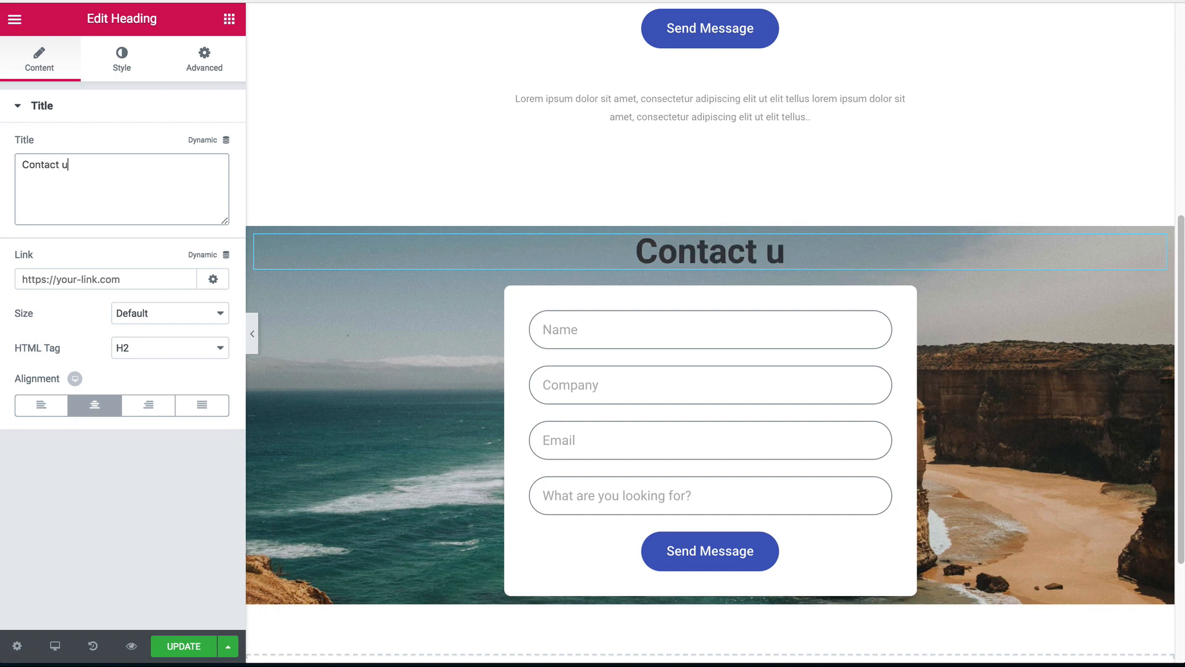
{"action": "type", "text": "s for a free "}
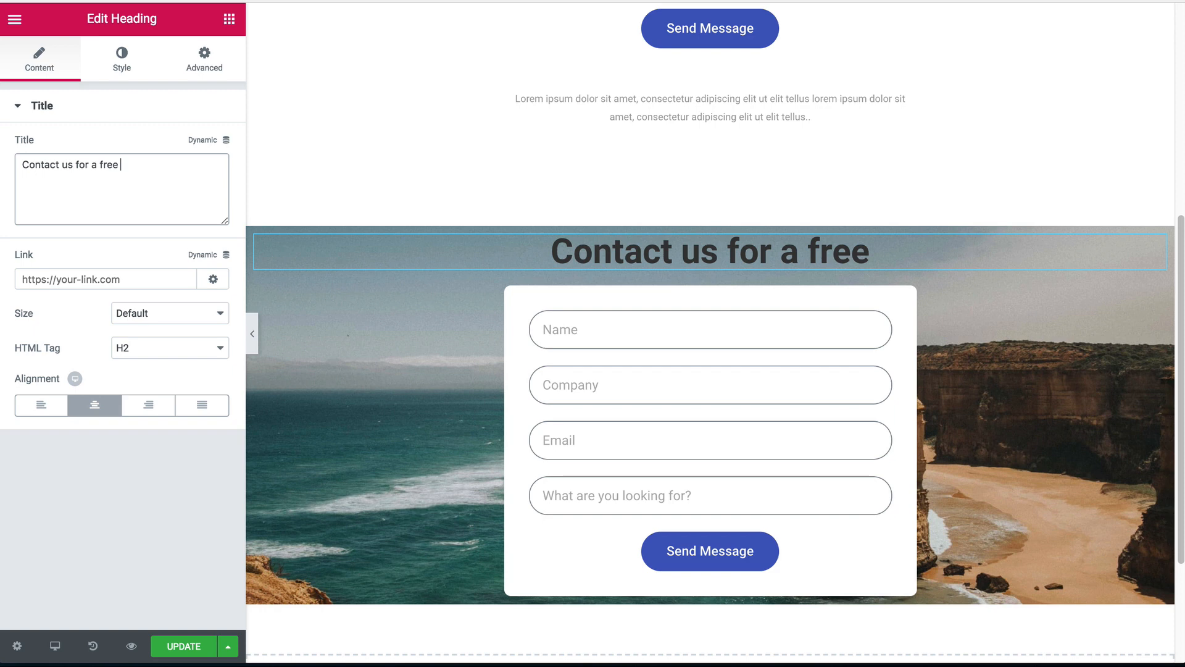
{"action": "type", "text": "quote"}
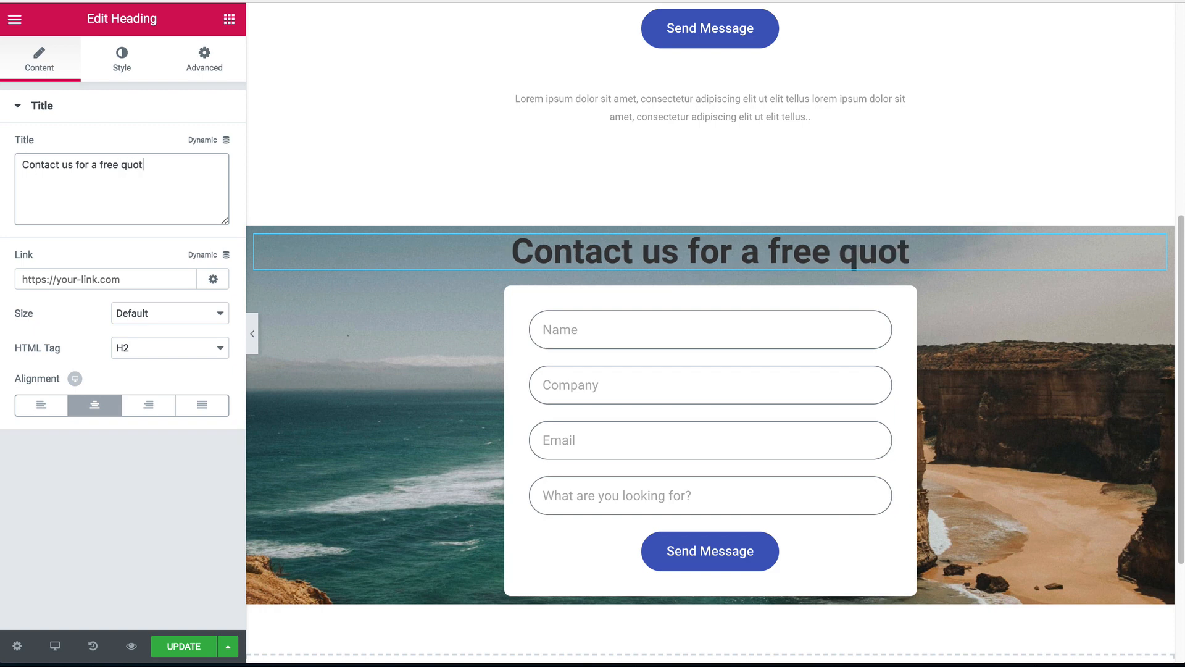
{"action": "key", "text": "BackSpace"}
{"action": "key", "text": "BackSpace"}
{"action": "key", "text": "BackSpace"}
{"action": "key", "text": "BackSpace"}
{"action": "key", "text": "BackSpace"}
{"action": "type", "text": "asse"}
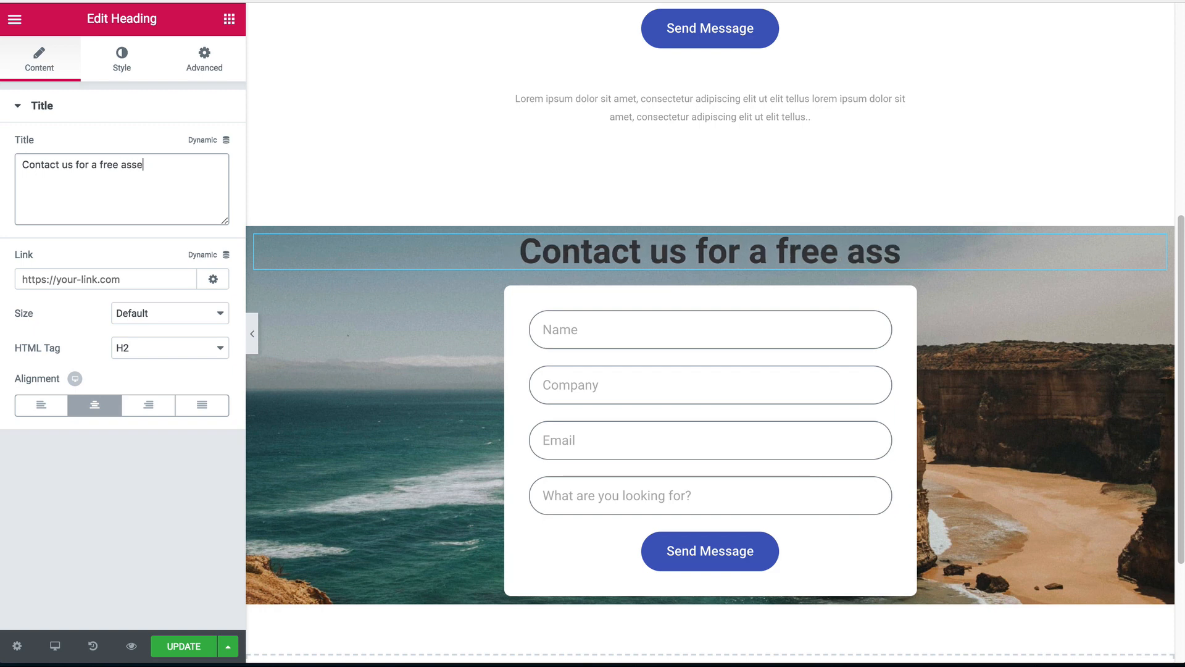
{"action": "type", "text": "ssment!"}
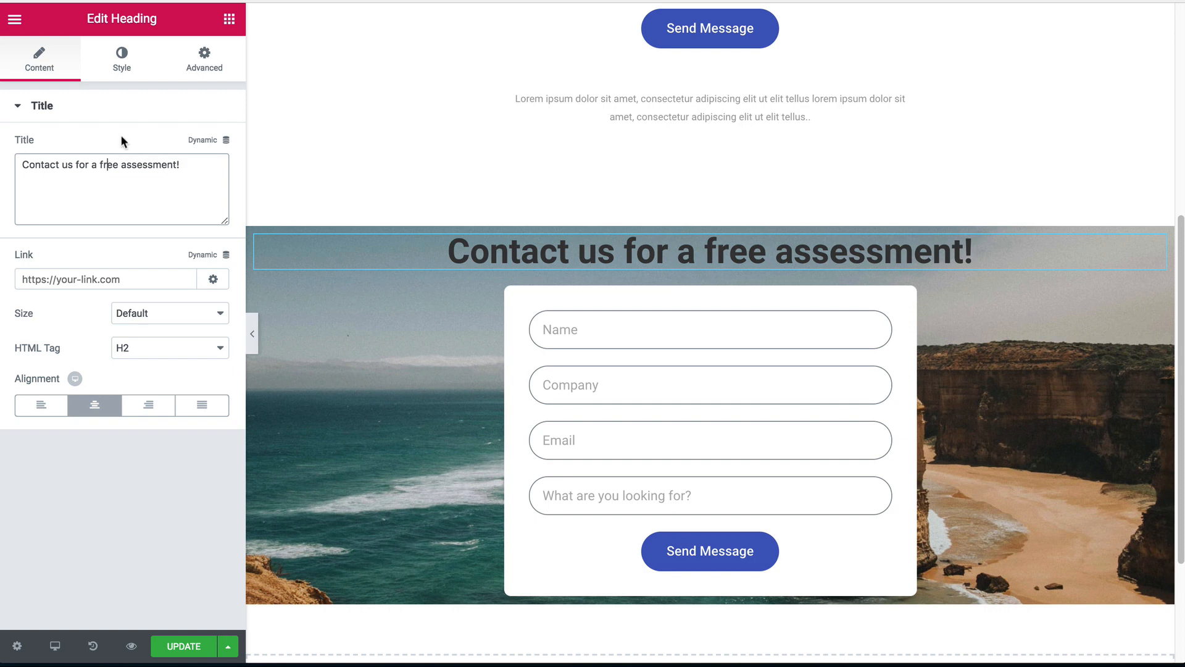
- Set the coastal section heading's text color to white (#ffffff) and its font weight to 300
{"action": "left_click", "coordinate": [121, 59]}
{"action": "left_click", "coordinate": [205, 146]}
{"action": "left_click_drag", "start_coordinate": [18, 296], "coordinate": [2, 110]}
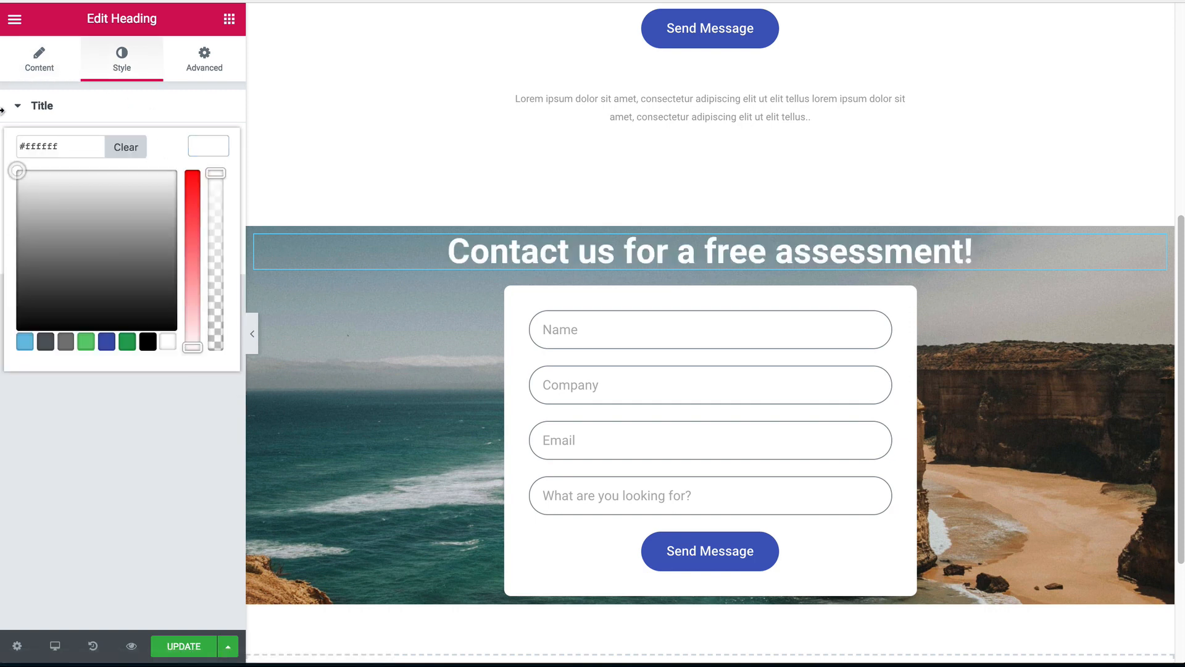
{"action": "left_click", "coordinate": [1, 110]}
{"action": "left_click", "coordinate": [208, 181]}
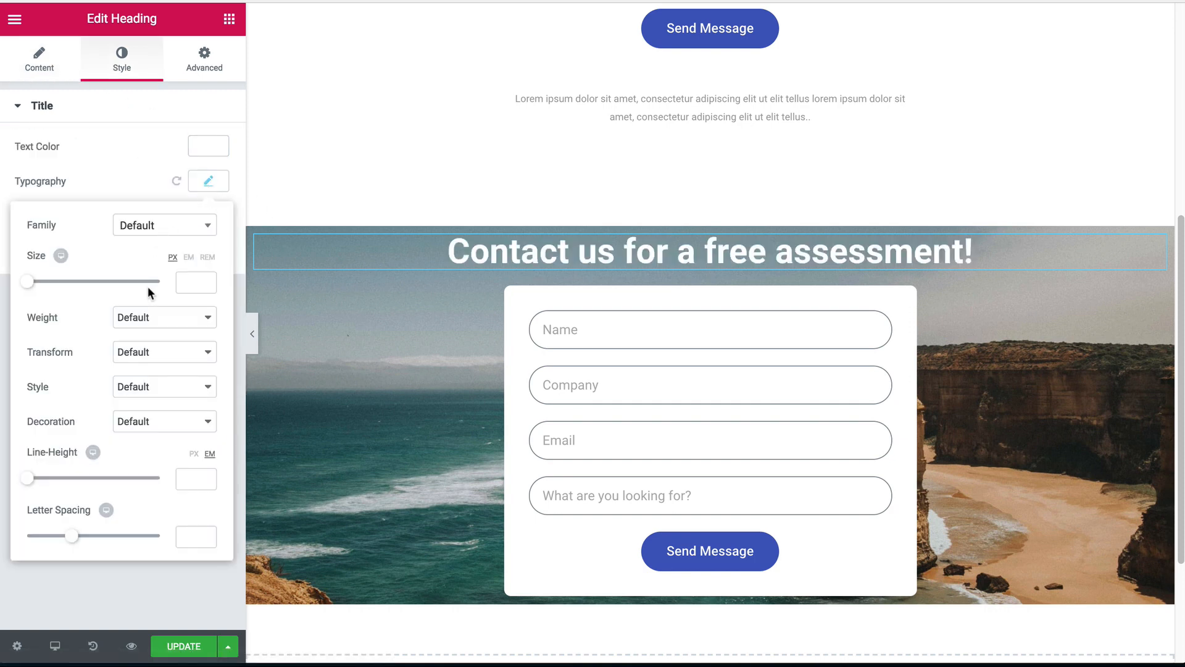
{"action": "left_click", "coordinate": [133, 316]}
{"action": "left_click", "coordinate": [142, 226]}
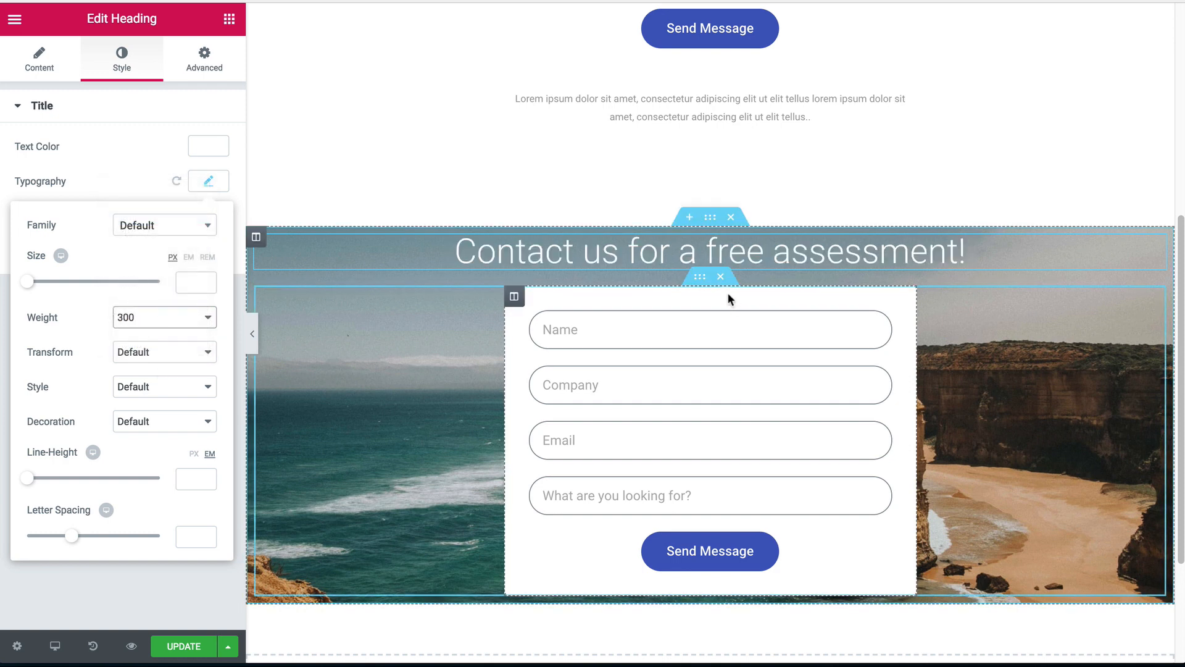
- Unlink the coastal section's padding values and set its top and bottom padding to 80 px
{"action": "left_click", "coordinate": [710, 217]}
{"action": "left_click", "coordinate": [204, 62]}
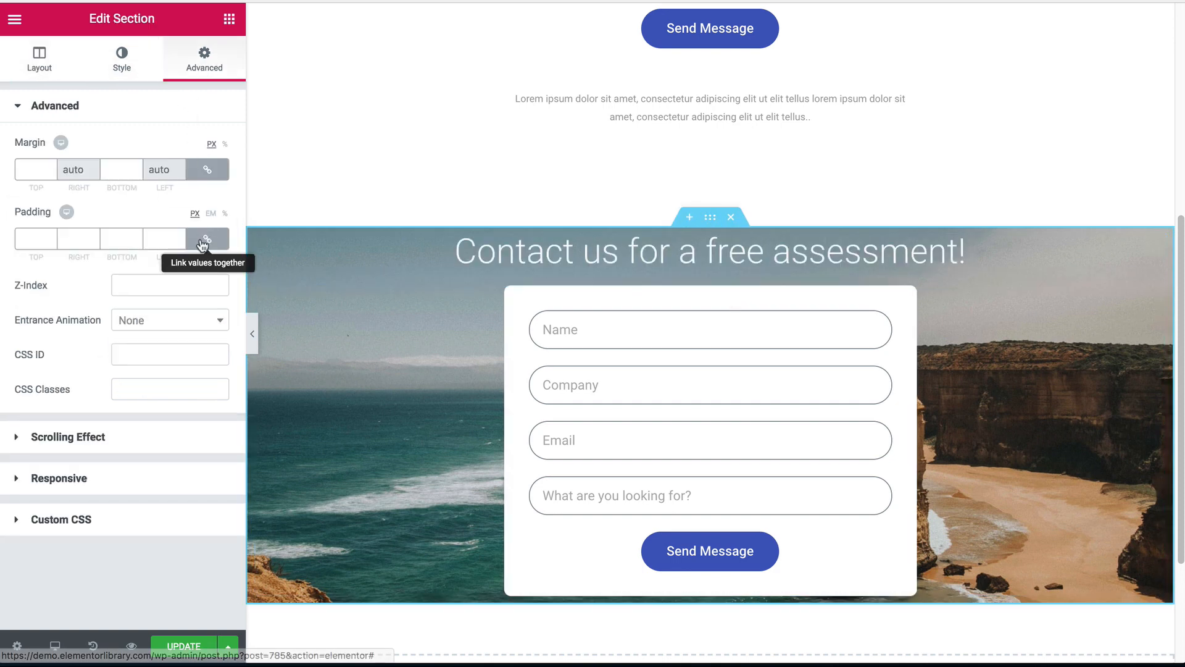
{"action": "left_click", "coordinate": [208, 239]}
{"action": "type", "text": "80"}
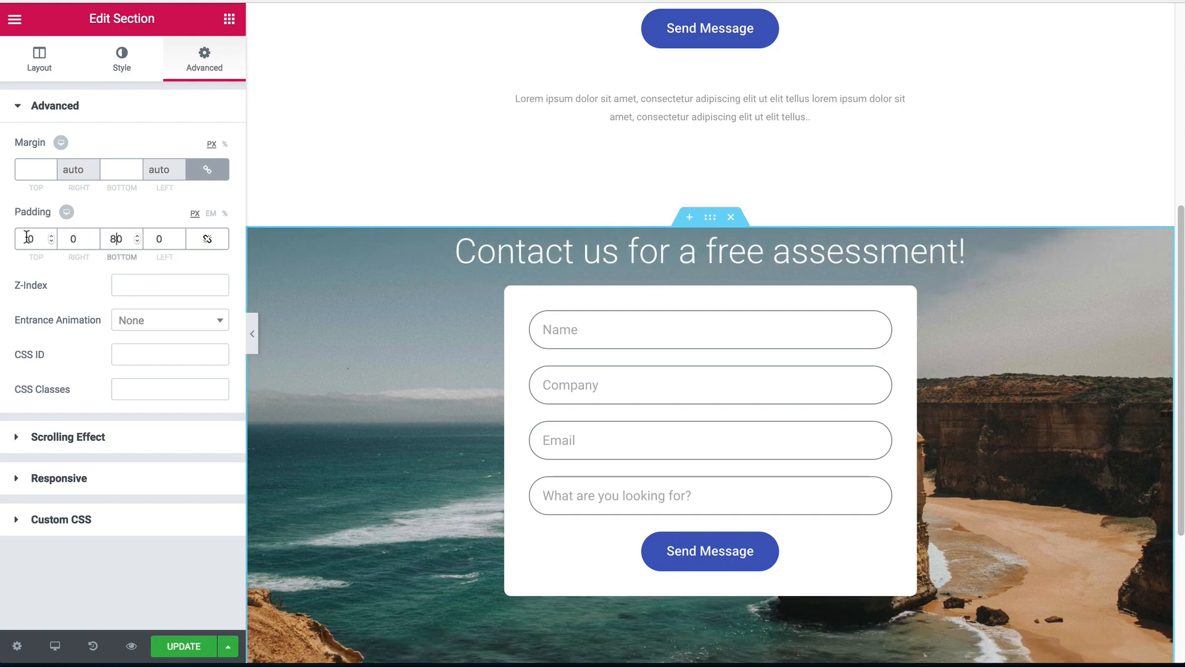
{"action": "left_click", "coordinate": [27, 239]}
{"action": "type", "text": "8"}
- Add a classic black background overlay to the coastal section and set its opacity to 0.4
{"action": "scroll", "coordinate": [401, 325], "scroll_direction": "down", "scroll_amount": 3}
{"action": "left_click", "coordinate": [103, 66]}
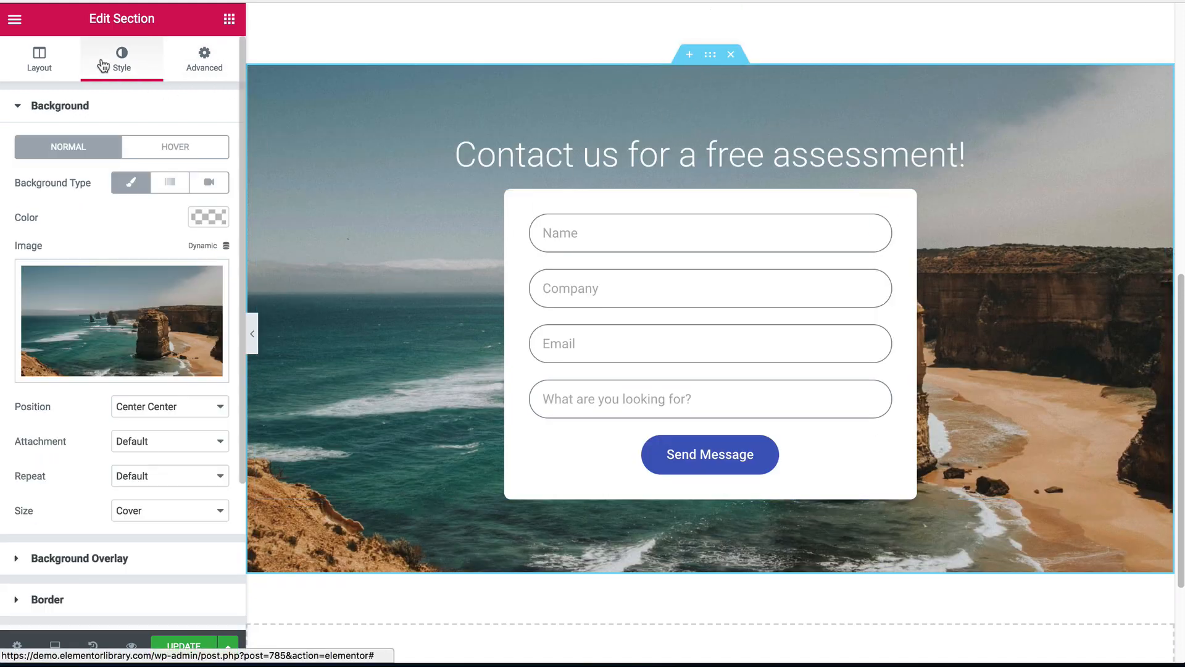
{"action": "left_click", "coordinate": [96, 109]}
{"action": "left_click", "coordinate": [88, 148]}
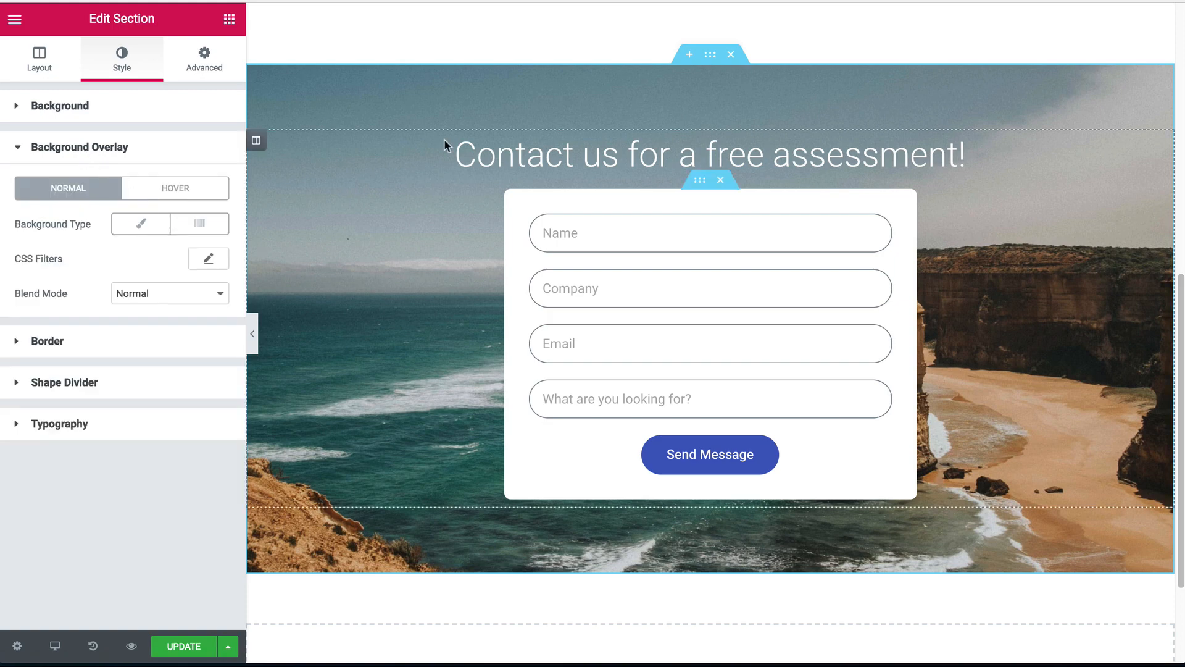
{"action": "left_click", "coordinate": [140, 224]}
{"action": "left_click", "coordinate": [208, 261]}
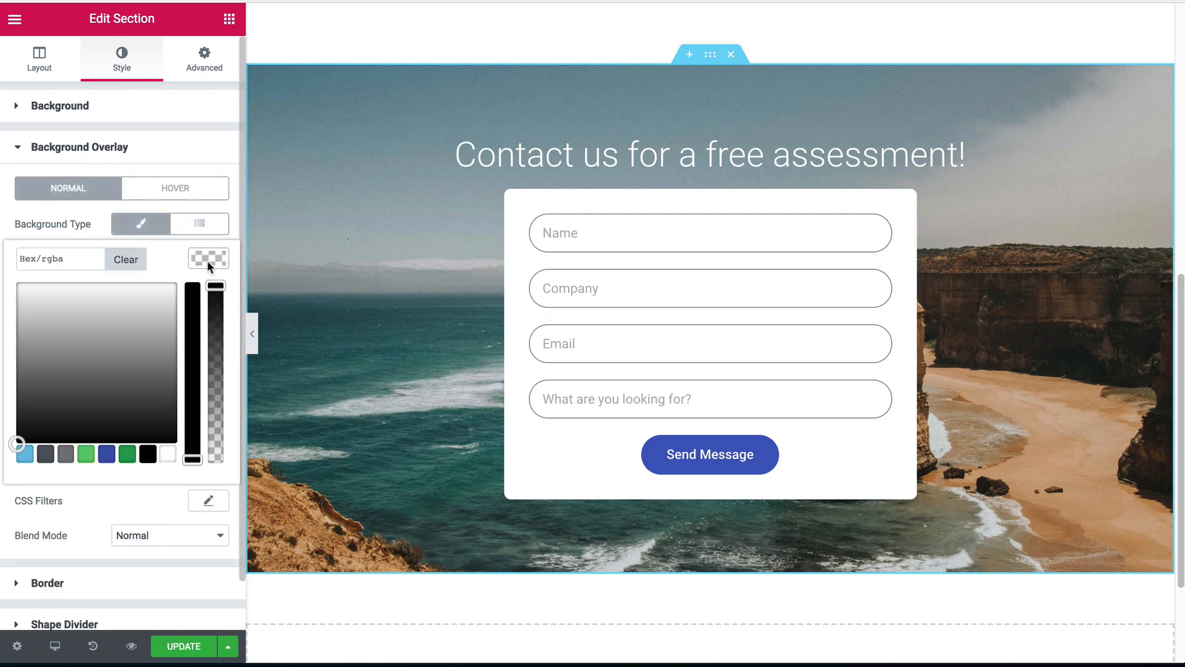
{"action": "left_click_drag", "start_coordinate": [47, 321], "coordinate": [3, 569]}
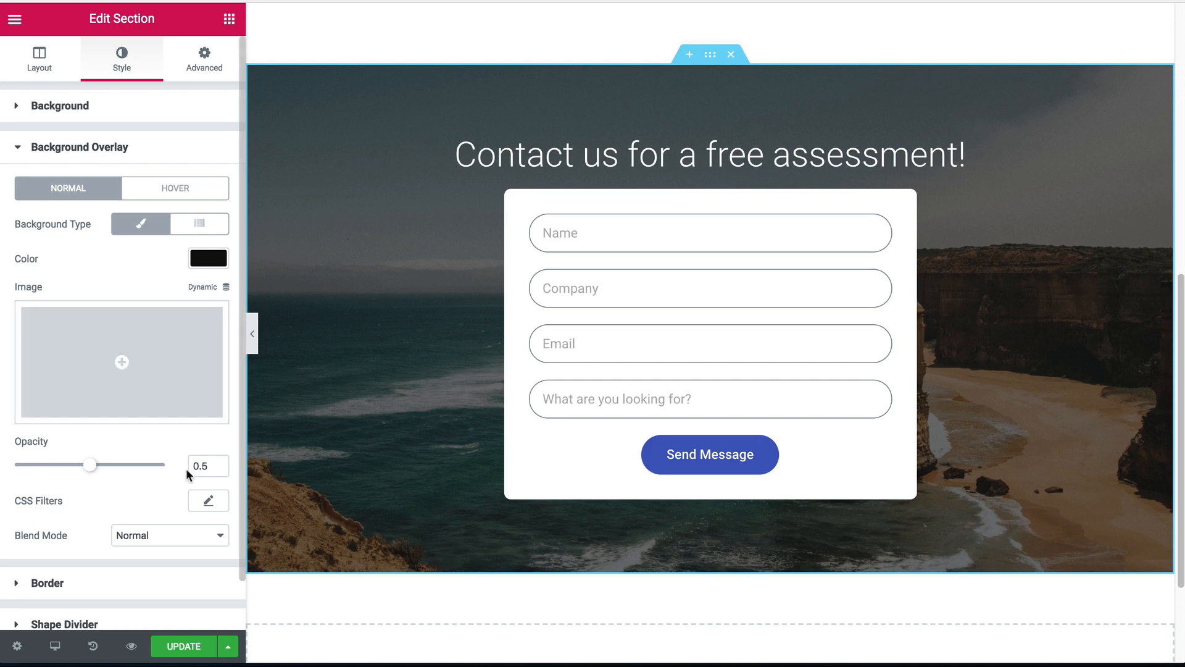
{"action": "type", "text": "3"}
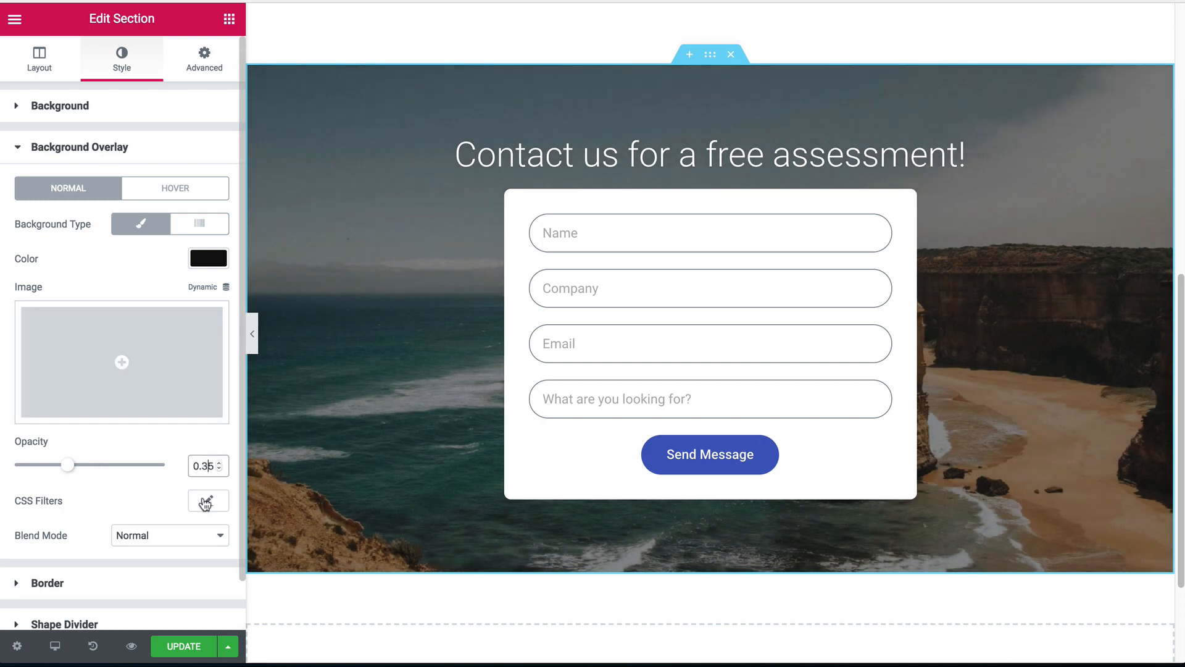
{"action": "key", "text": "BackSpace"}
{"action": "type", "text": "4"}
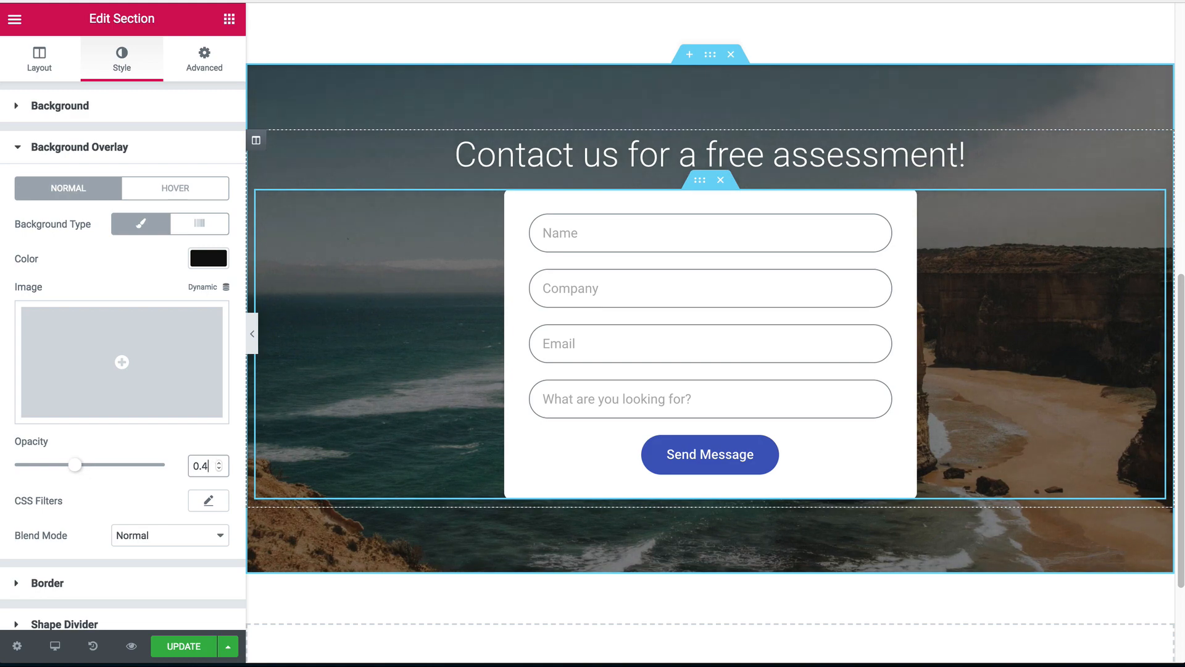
- Copy the Lorem ipsum subtitle from the upper section and paste it below the "Contact us for a free assessment!" heading
{"action": "scroll", "coordinate": [710, 259], "scroll_direction": "up", "scroll_amount": 1}
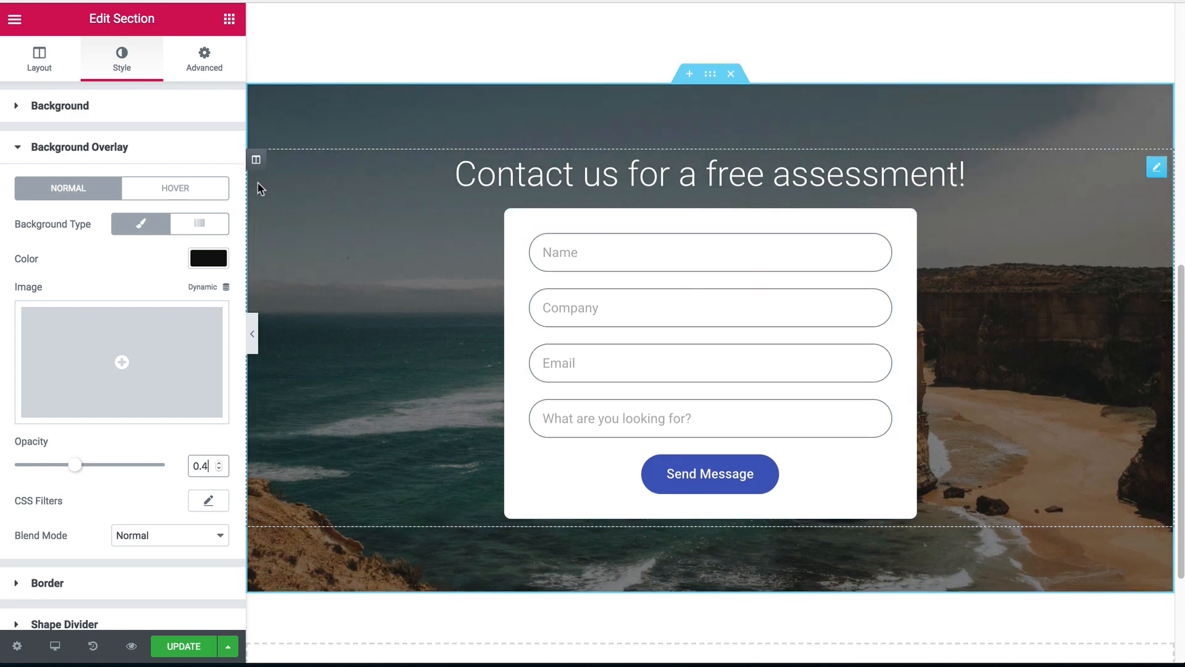
{"action": "scroll", "coordinate": [677, 359], "scroll_direction": "up", "scroll_amount": 8}
{"action": "right_click", "coordinate": [692, 120]}
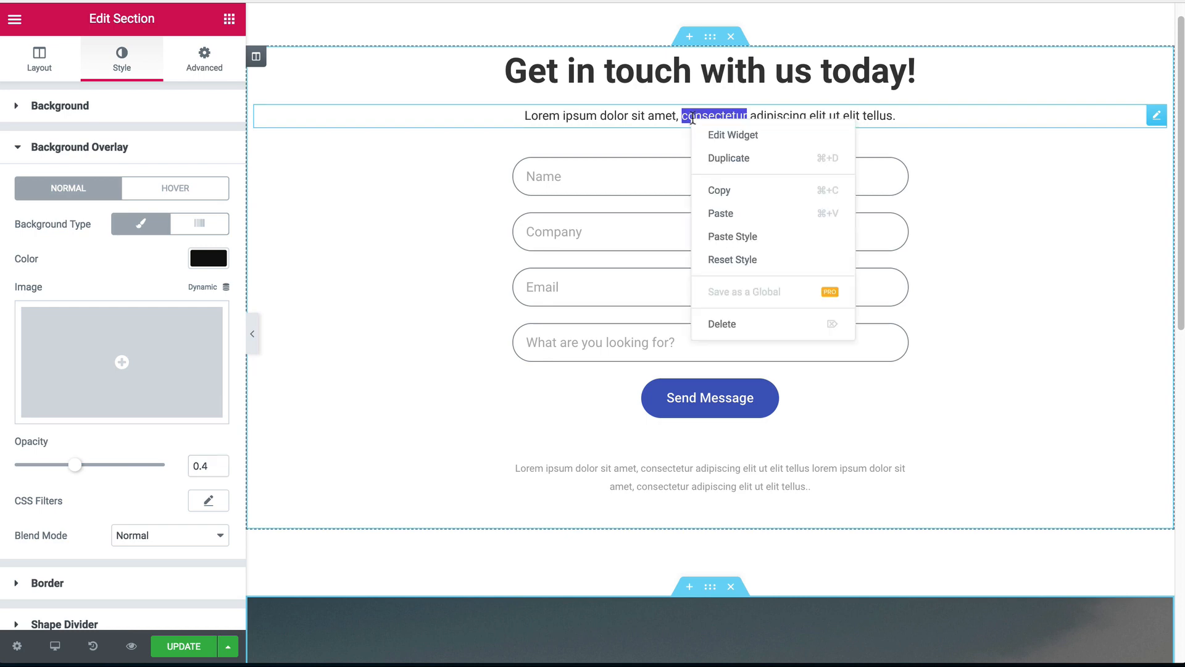
{"action": "left_click", "coordinate": [741, 193]}
{"action": "scroll", "coordinate": [704, 290], "scroll_direction": "down", "scroll_amount": 5}
{"action": "right_click", "coordinate": [679, 351]}
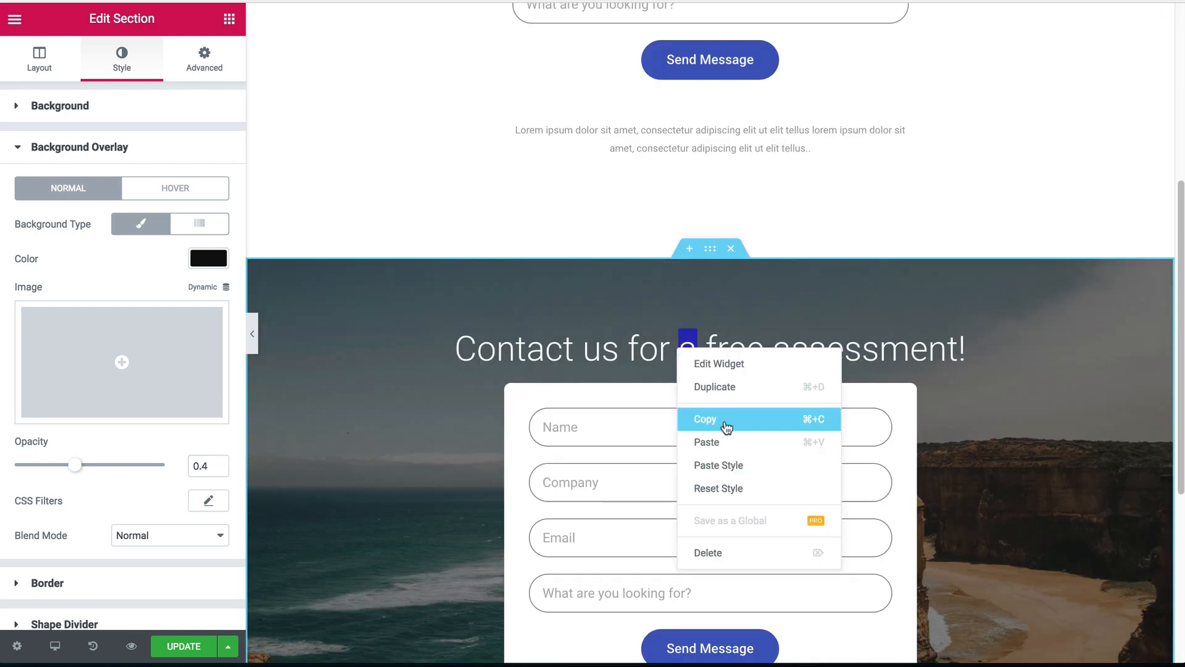
{"action": "left_click", "coordinate": [720, 440]}
- Set the pasted subtitle's text color to white
{"action": "left_click", "coordinate": [121, 59]}
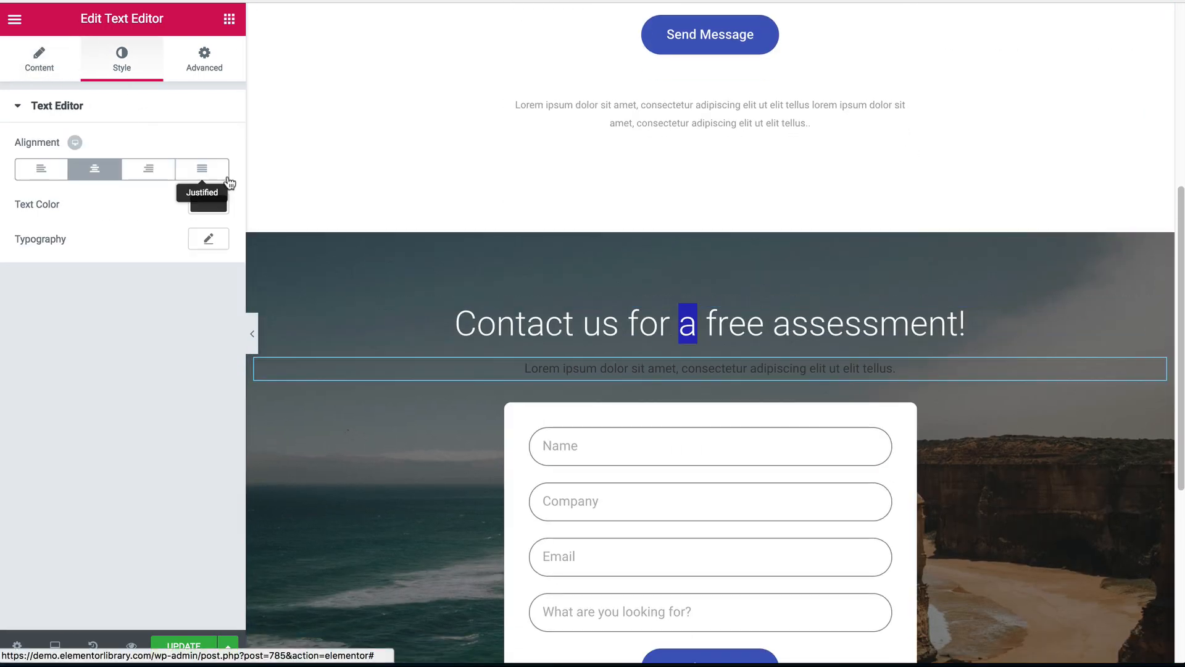
{"action": "left_click", "coordinate": [208, 209]}
{"action": "left_click", "coordinate": [35, 228]}
{"action": "left_click", "coordinate": [210, 204]}
- Lengthen the coastal section's subtitle by repeating "adipiscing elit ut elit tellus" before its final period
{"action": "scroll", "coordinate": [624, 341], "scroll_direction": "down", "scroll_amount": 1}
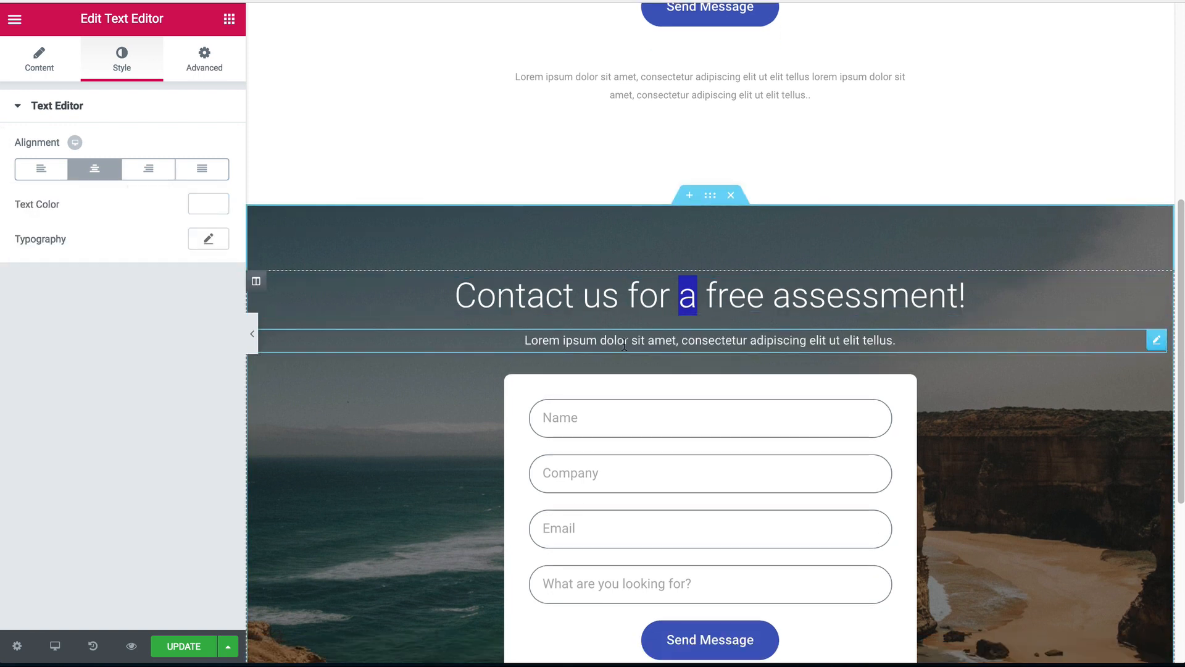
{"action": "left_click", "coordinate": [624, 340]}
{"action": "left_click", "coordinate": [39, 59]}
{"action": "left_click", "coordinate": [213, 167]}
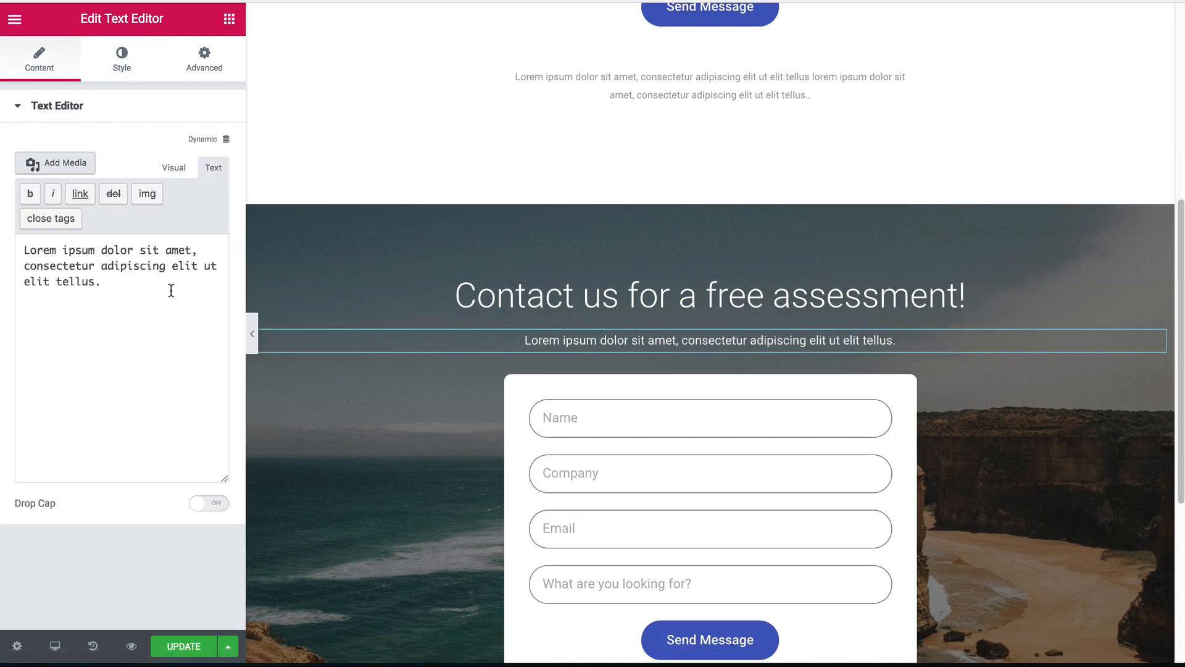
{"action": "left_click_drag", "start_coordinate": [97, 284], "coordinate": [99, 271]}
{"action": "key", "text": "ctrl+c"}
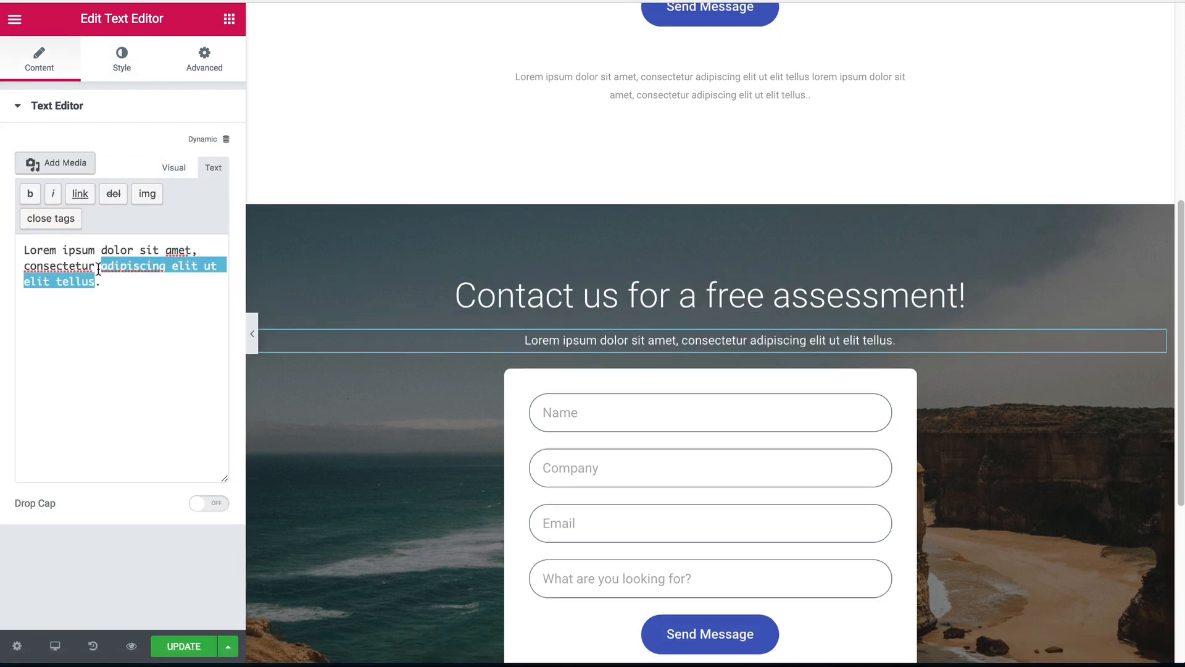
{"action": "left_click", "coordinate": [96, 282]}
{"action": "key", "text": "ctrl+v"}
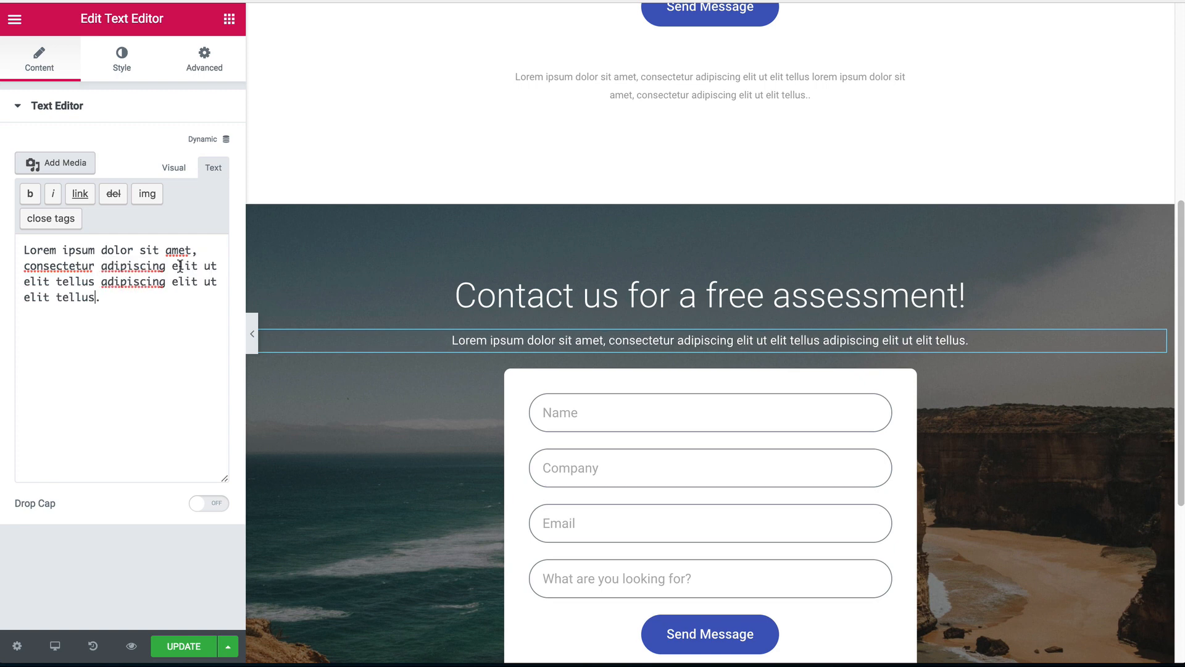
- Replace the exclamation mark at the end of the coastal section's heading with a period
{"action": "scroll", "coordinate": [702, 383], "scroll_direction": "down", "scroll_amount": 1}
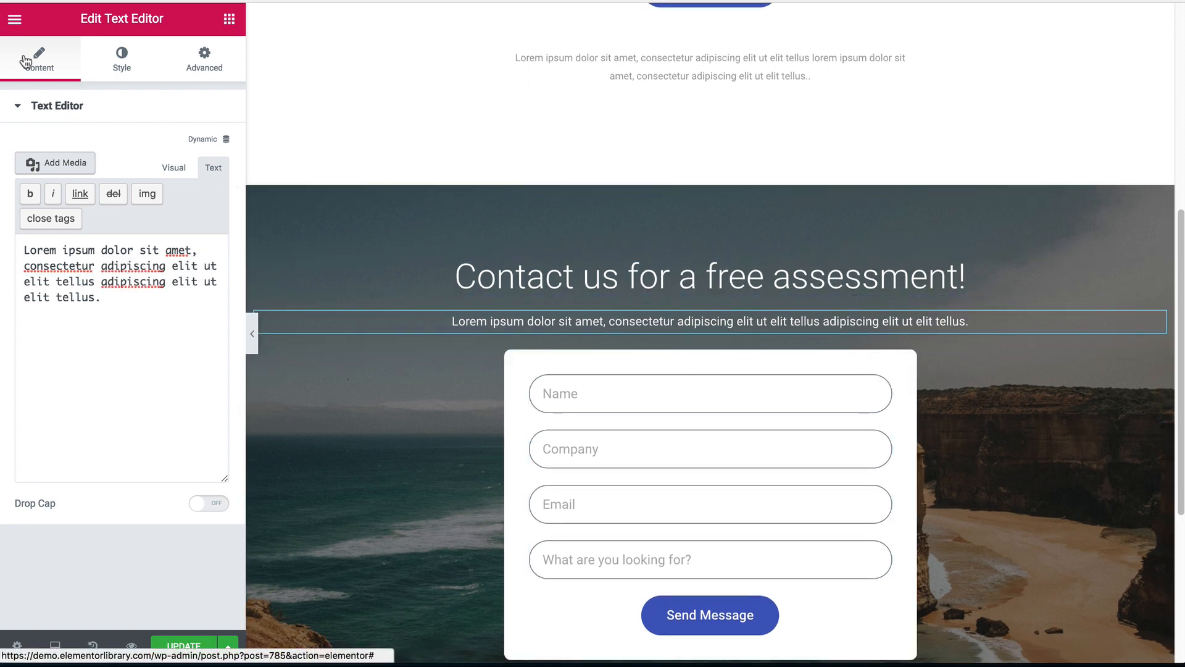
{"action": "left_click", "coordinate": [963, 275]}
{"action": "left_click", "coordinate": [173, 187]}
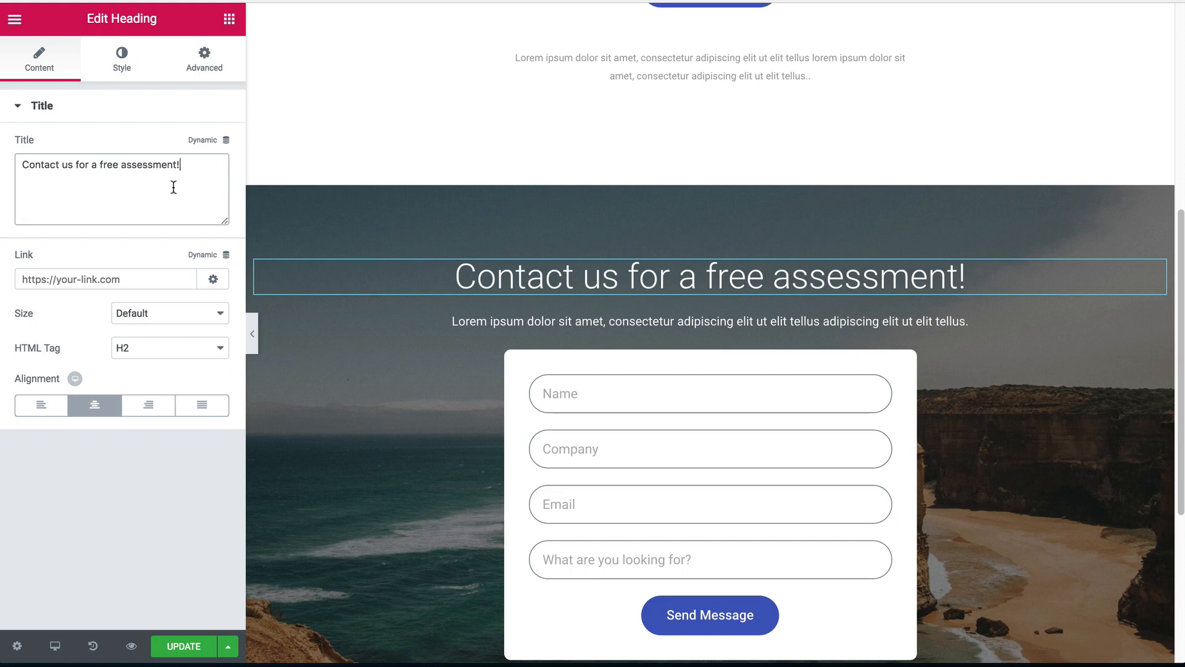
{"action": "key", "text": "BackSpace"}
{"action": "type", "text": "."}
{"action": "scroll", "coordinate": [349, 199], "scroll_direction": "down", "scroll_amount": 3}
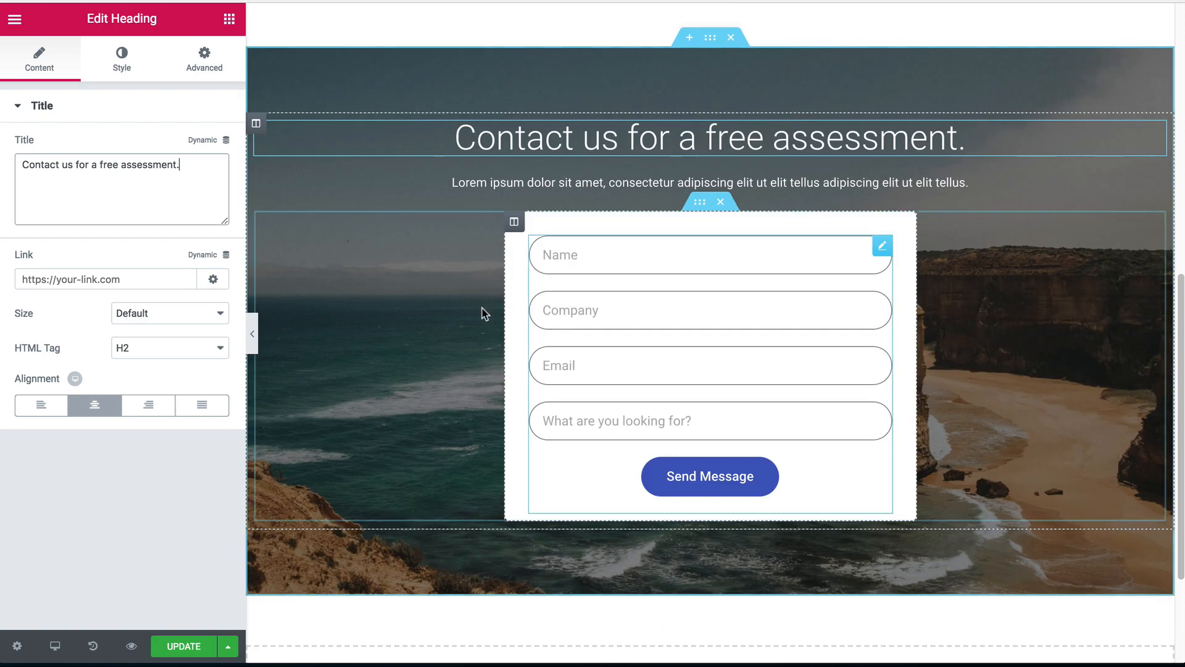
- Add a Spacer with a space of 20 between the coastal section's subtitle and the white form card
{"action": "left_click", "coordinate": [229, 19]}
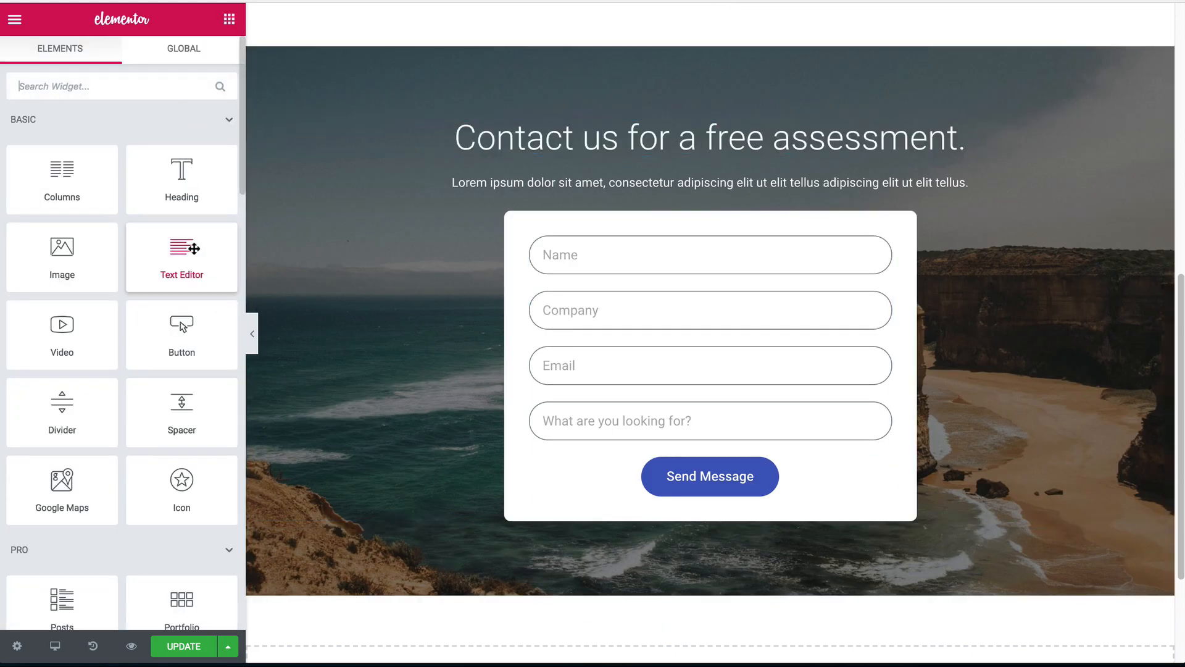
{"action": "left_click_drag", "start_coordinate": [183, 403], "coordinate": [513, 214]}
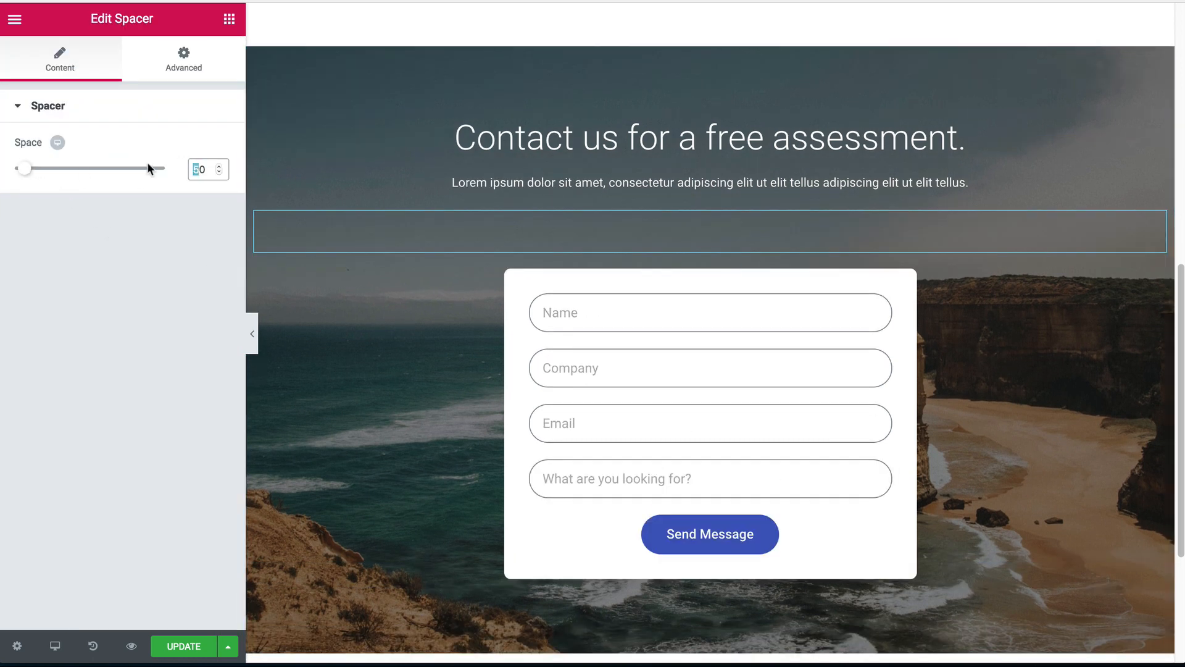
{"action": "type", "text": "2"}
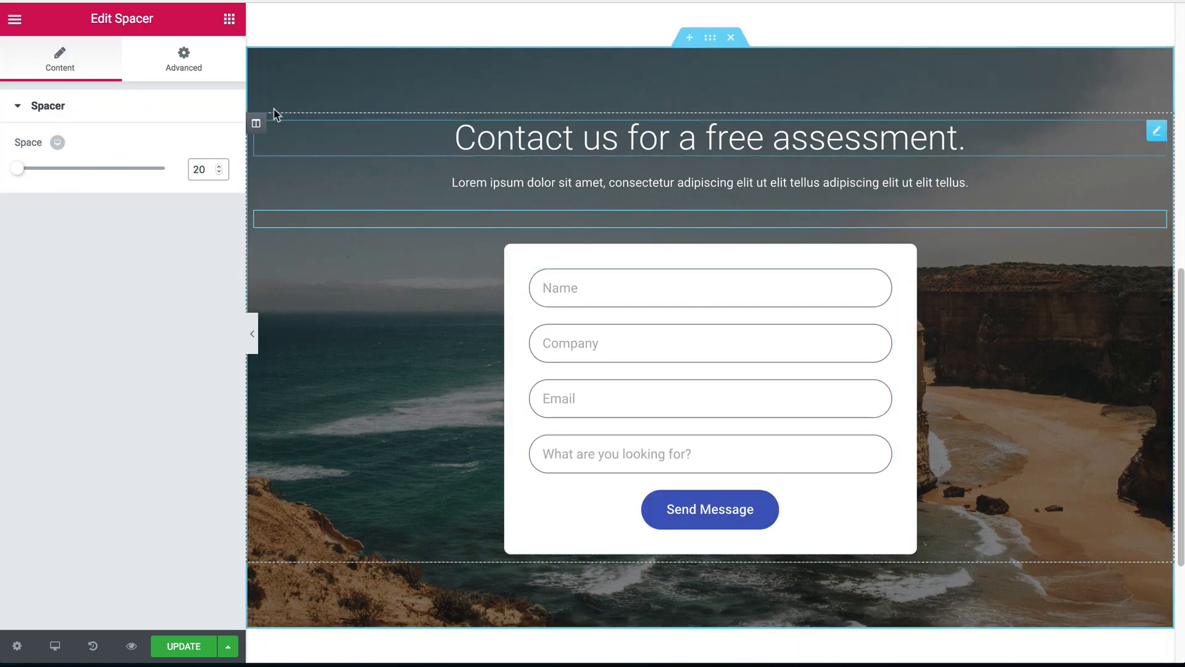
{"action": "left_click", "coordinate": [229, 19]}
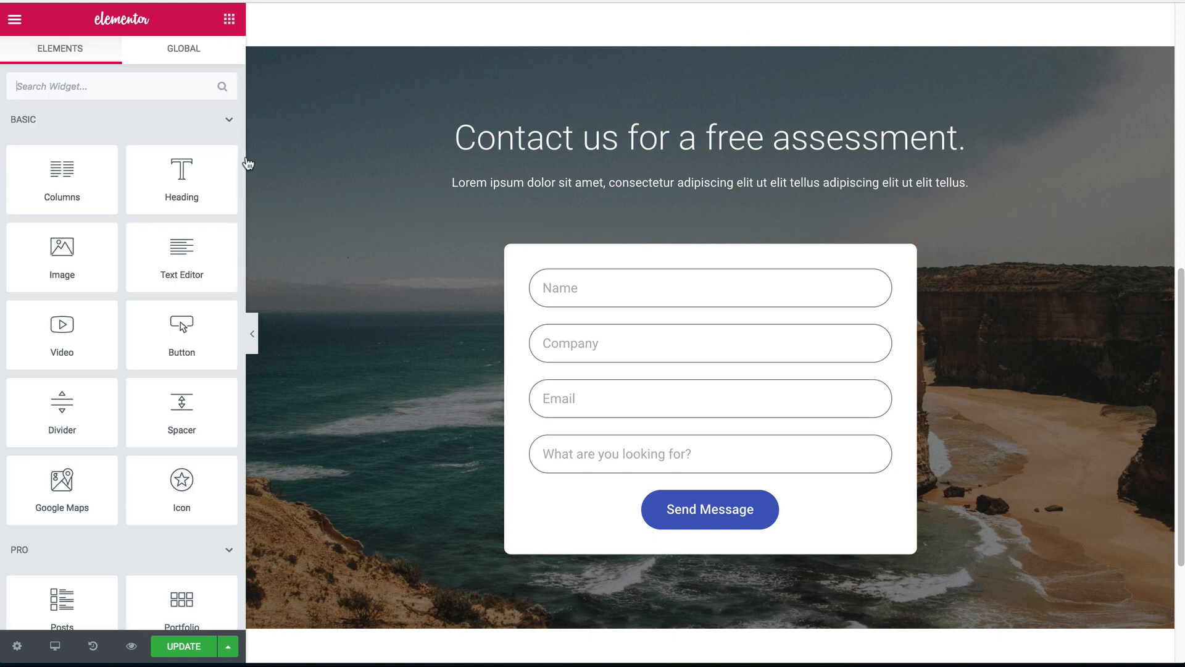
- Remove the Company, Email and "What are you looking for?" fields from the coastal section's form, keeping only Name
{"action": "left_click", "coordinate": [252, 333]}
{"action": "scroll", "coordinate": [294, 336], "scroll_direction": "up", "scroll_amount": 9}
{"action": "scroll", "coordinate": [293, 340], "scroll_direction": "down", "scroll_amount": 8}
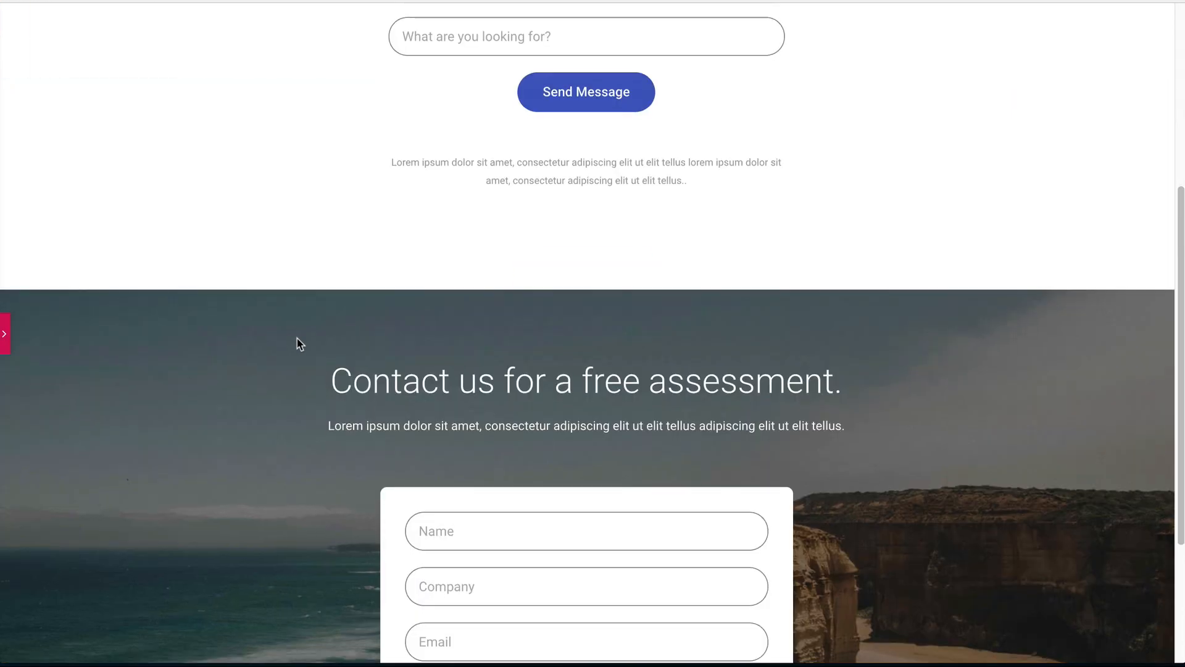
{"action": "left_click", "coordinate": [5, 334]}
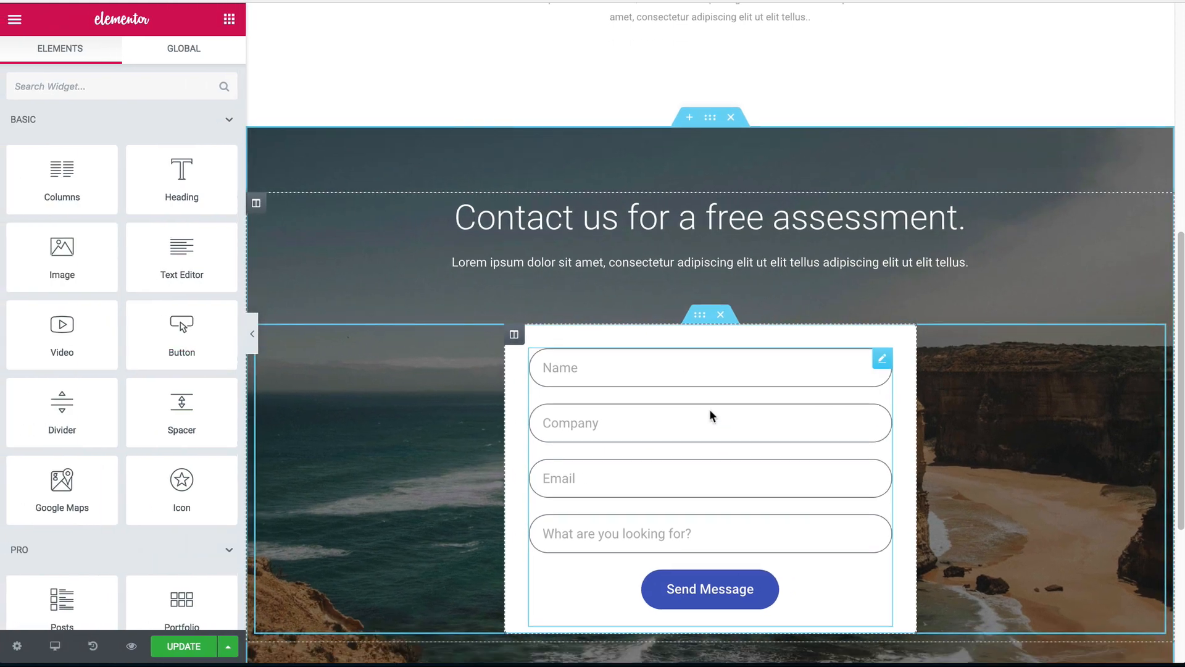
{"action": "scroll", "coordinate": [710, 413], "scroll_direction": "down", "scroll_amount": 1}
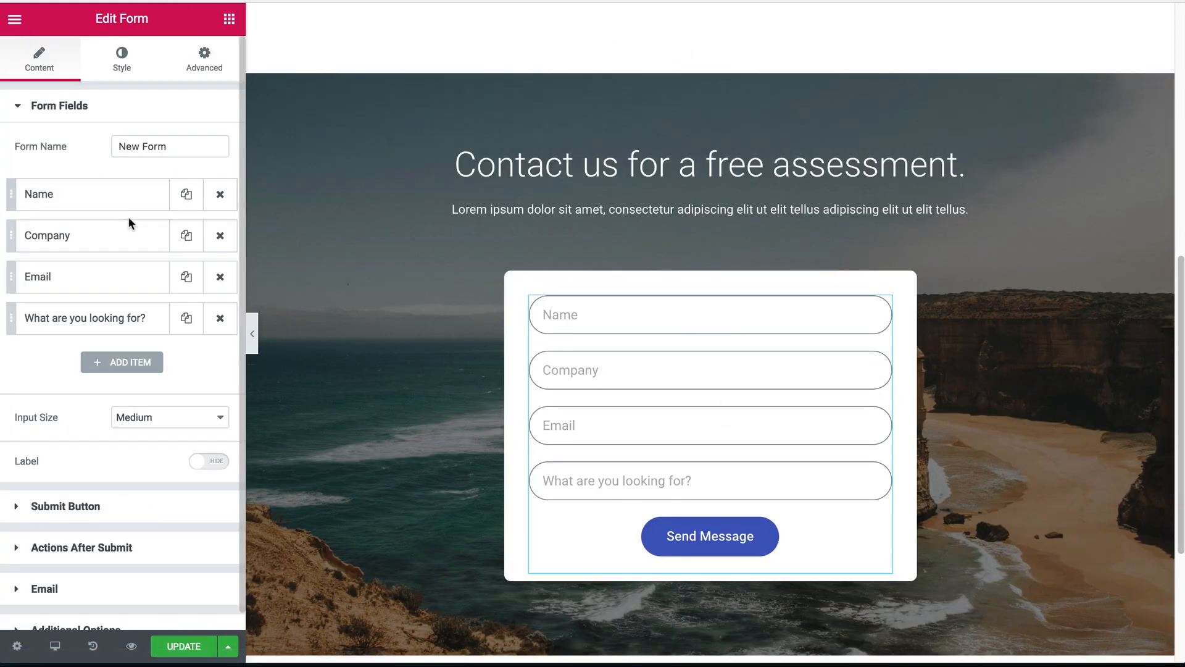
{"action": "left_click", "coordinate": [221, 238]}
{"action": "left_click", "coordinate": [221, 238]}
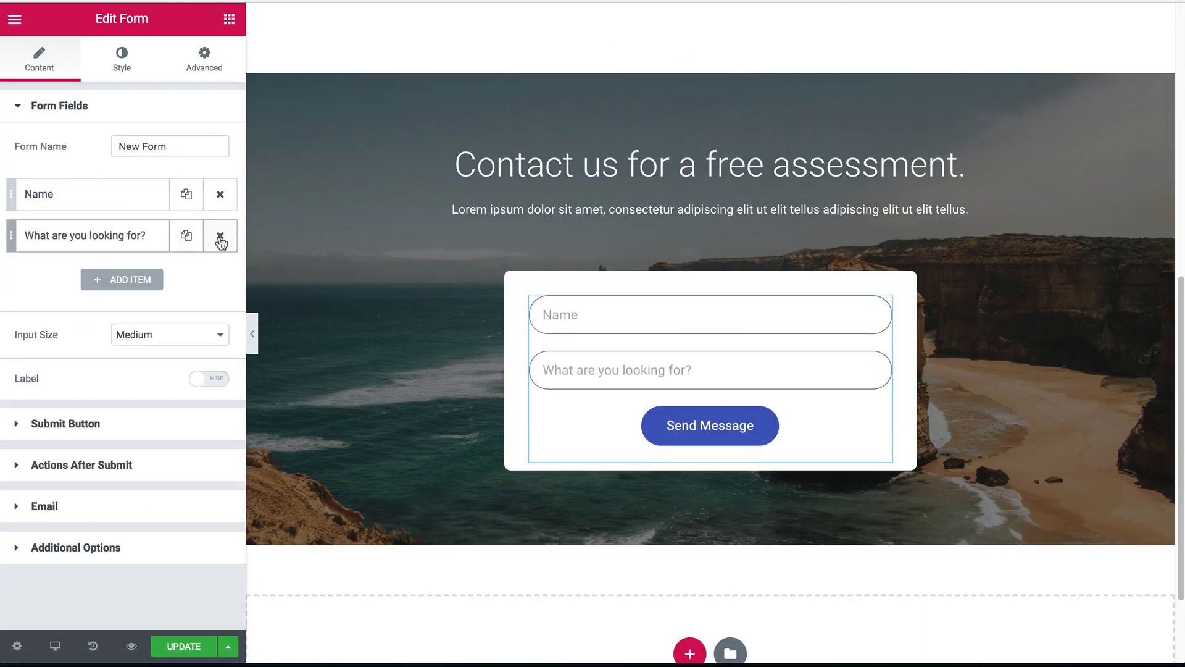
{"action": "left_click", "coordinate": [221, 238]}
- Set the border radius of both the coastal form's fields and its Send Message button to 8 px on all corners
{"action": "left_click", "coordinate": [121, 61]}
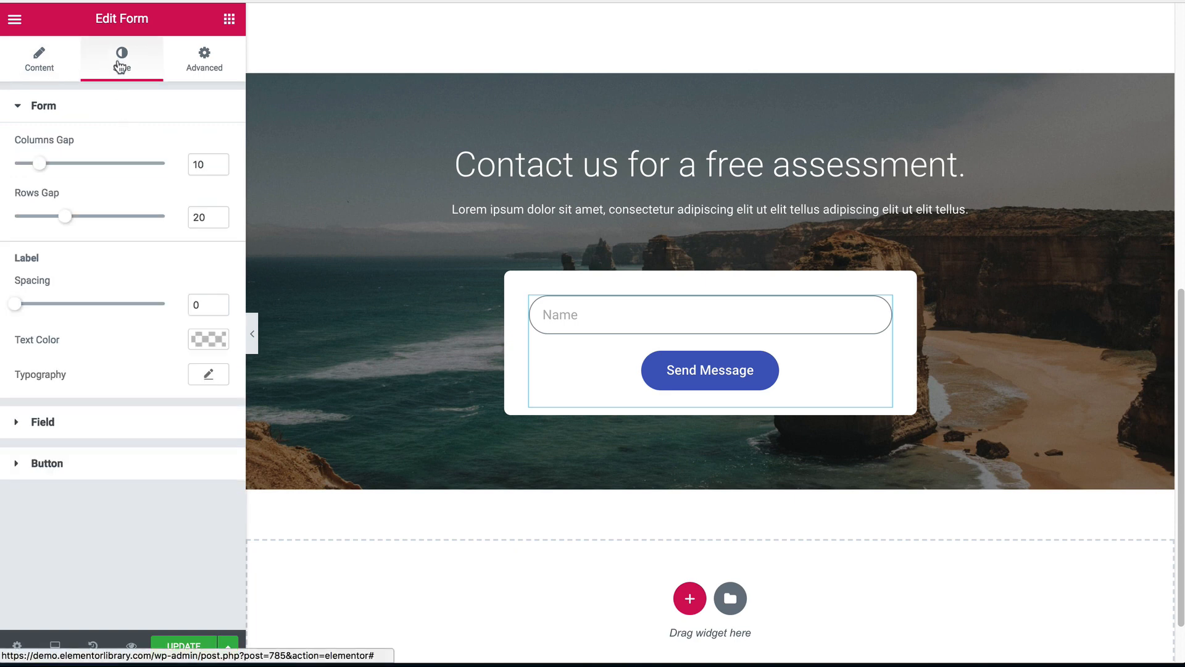
{"action": "left_click", "coordinate": [86, 422]}
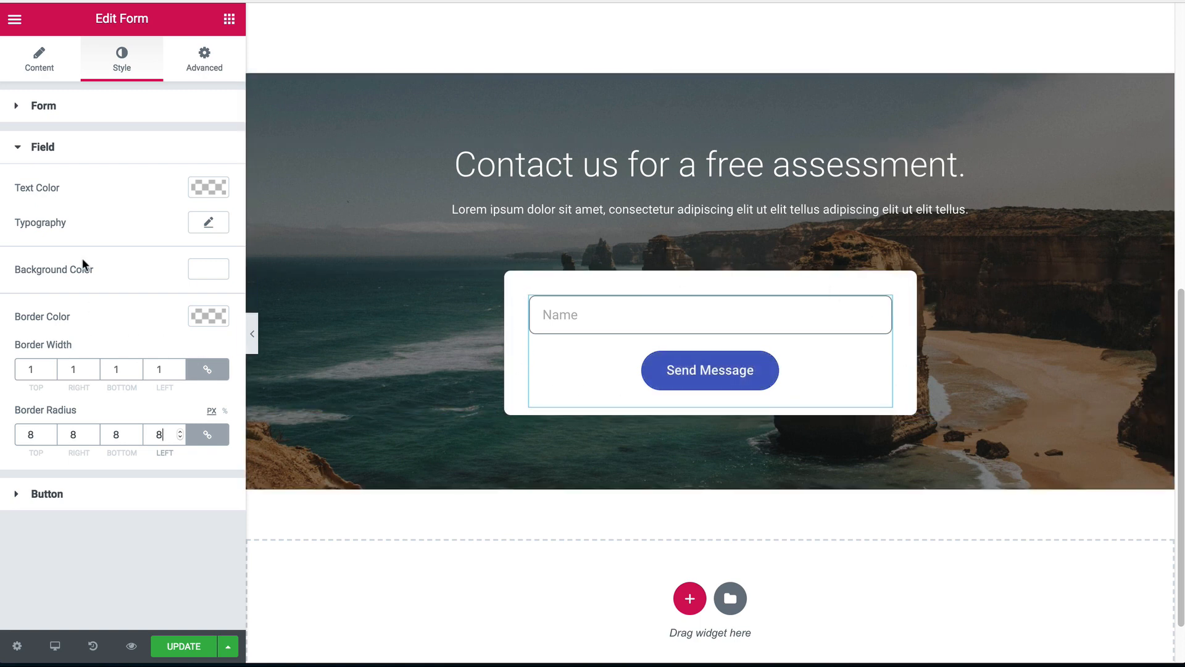
{"action": "left_click", "coordinate": [67, 148]}
{"action": "left_click", "coordinate": [69, 192]}
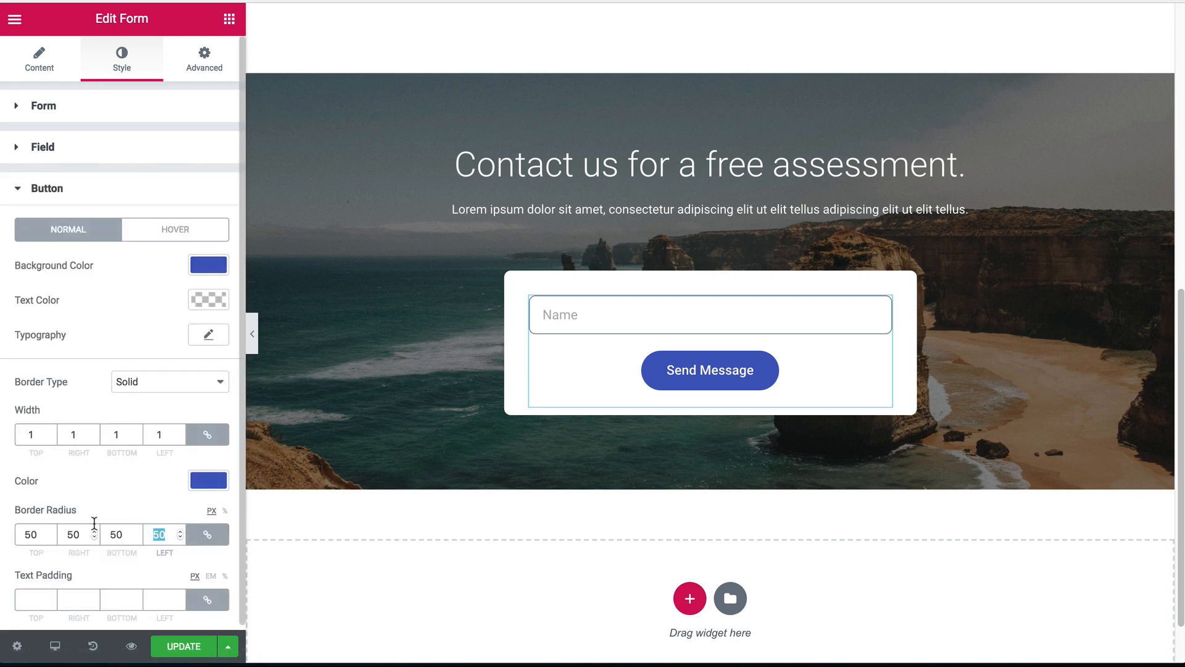
{"action": "type", "text": "8"}
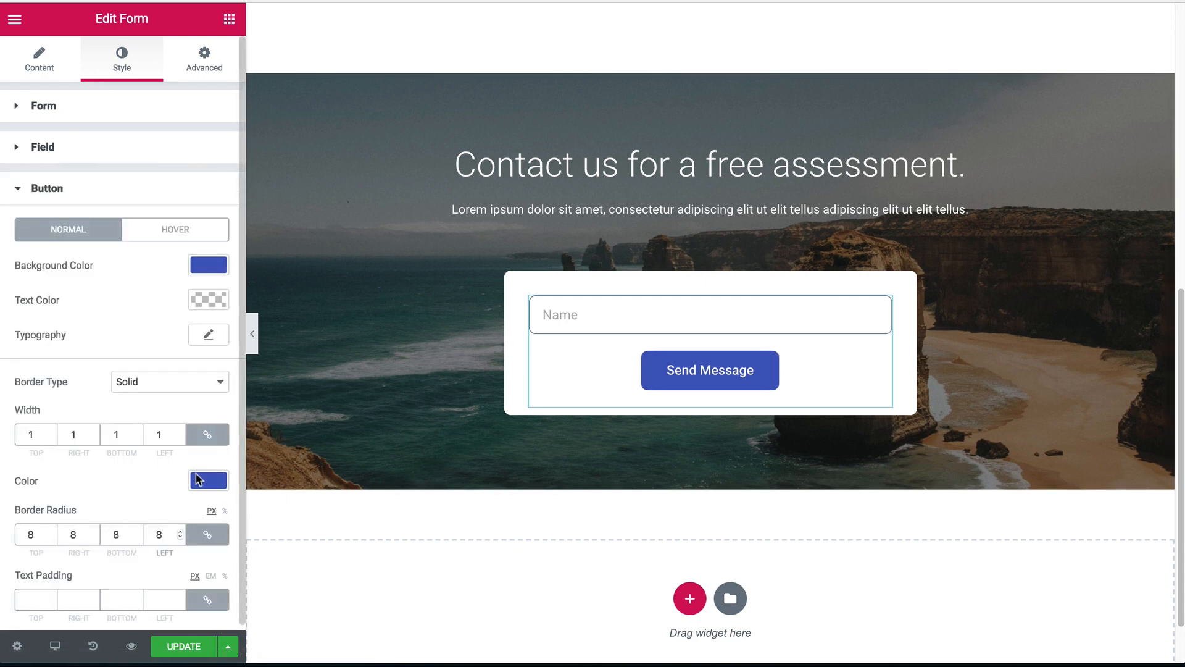
- Duplicate the Name field in the coastal section's form twice to make three fields
{"action": "scroll", "coordinate": [749, 350], "scroll_direction": "up", "scroll_amount": 5}
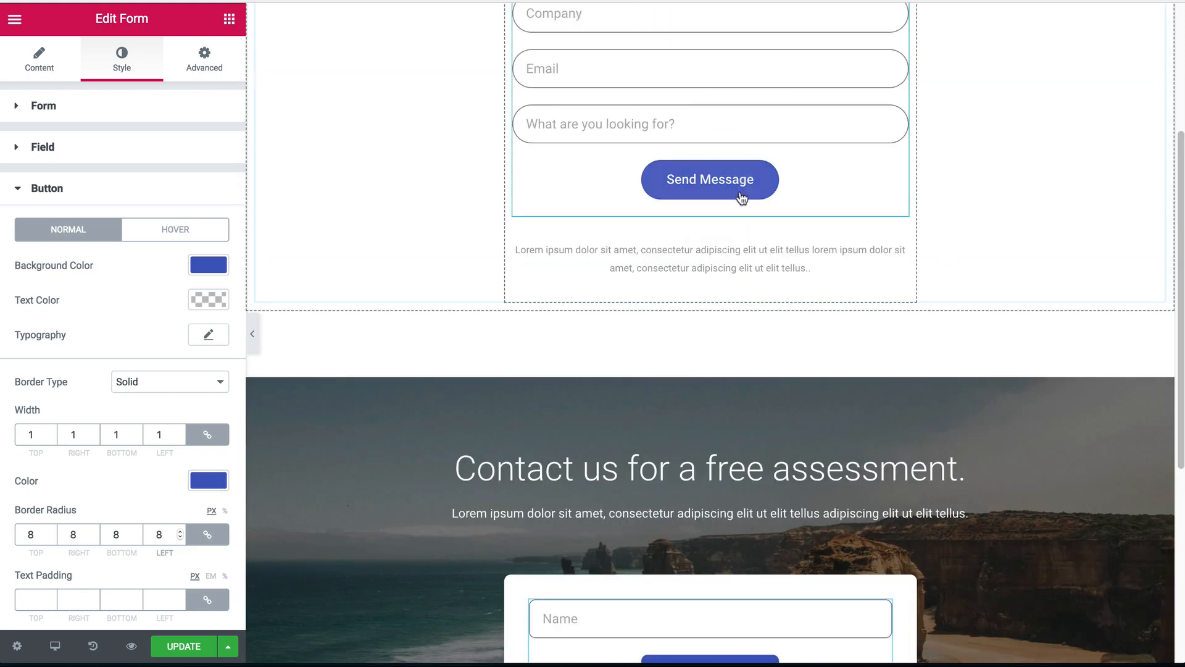
{"action": "scroll", "coordinate": [742, 197], "scroll_direction": "up", "scroll_amount": 3}
{"action": "scroll", "coordinate": [858, 281], "scroll_direction": "up", "scroll_amount": 1}
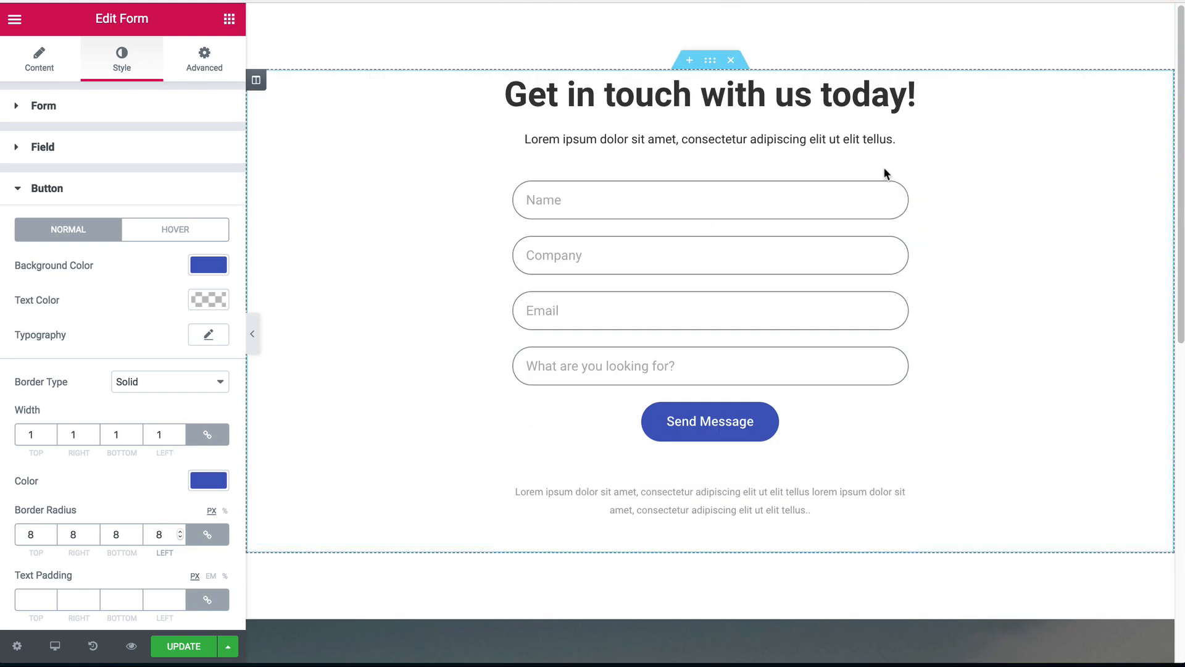
{"action": "scroll", "coordinate": [885, 191], "scroll_direction": "down", "scroll_amount": 9}
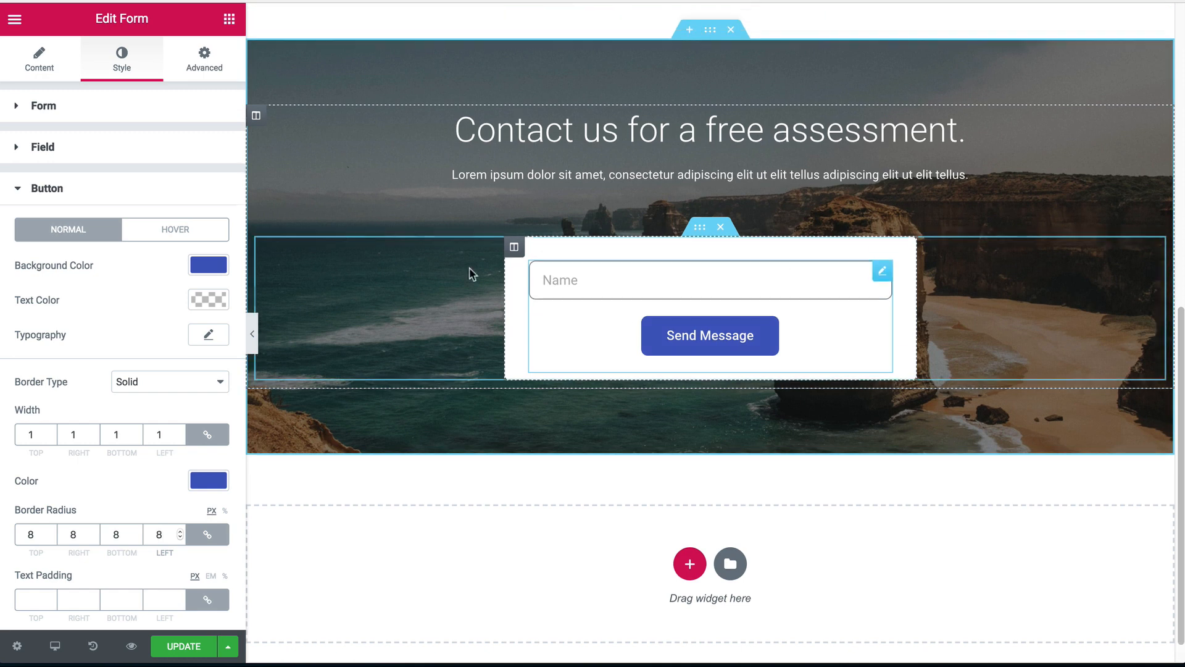
{"action": "left_click", "coordinate": [36, 73]}
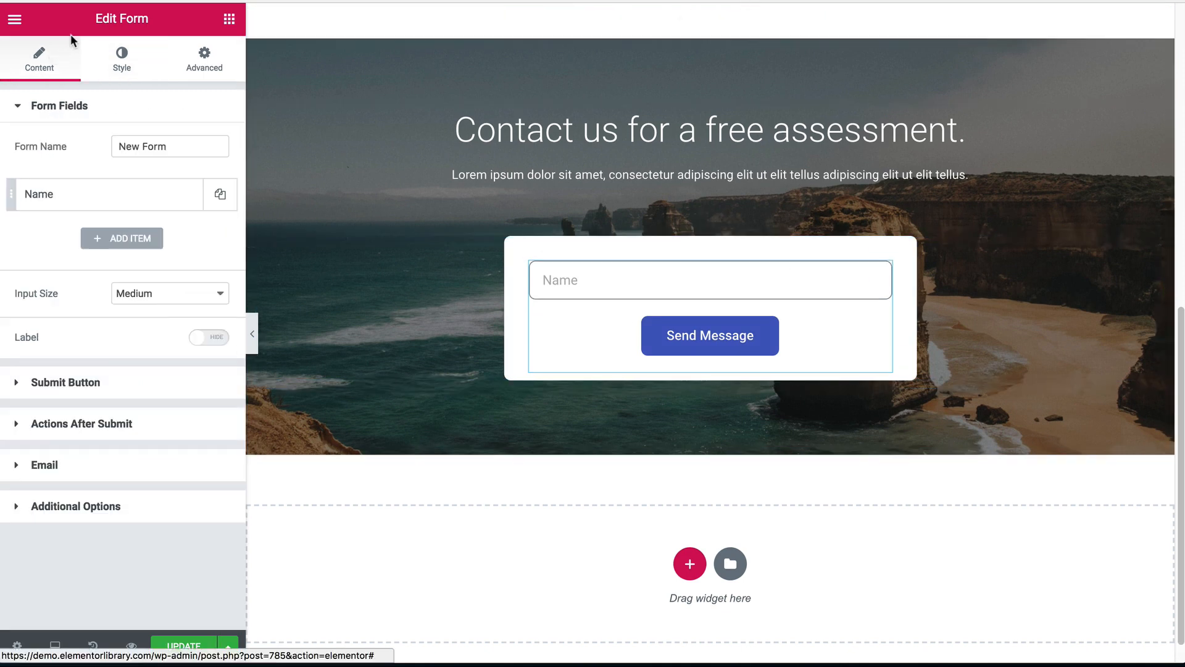
{"action": "left_click", "coordinate": [190, 198]}
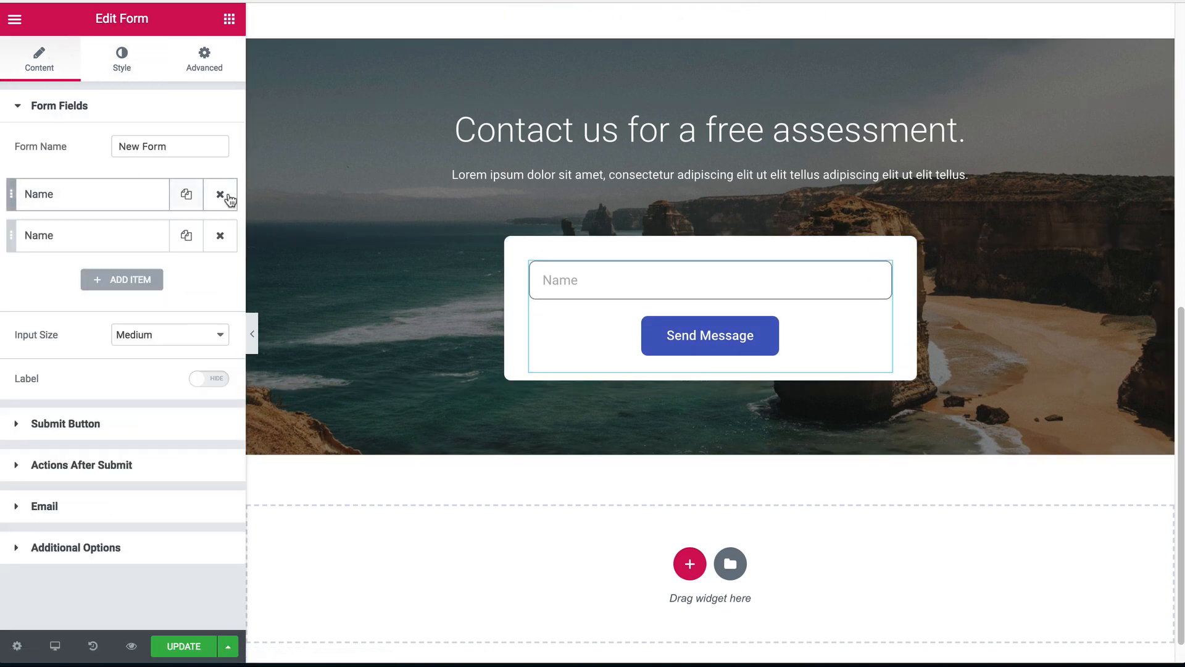
{"action": "left_click", "coordinate": [192, 203]}
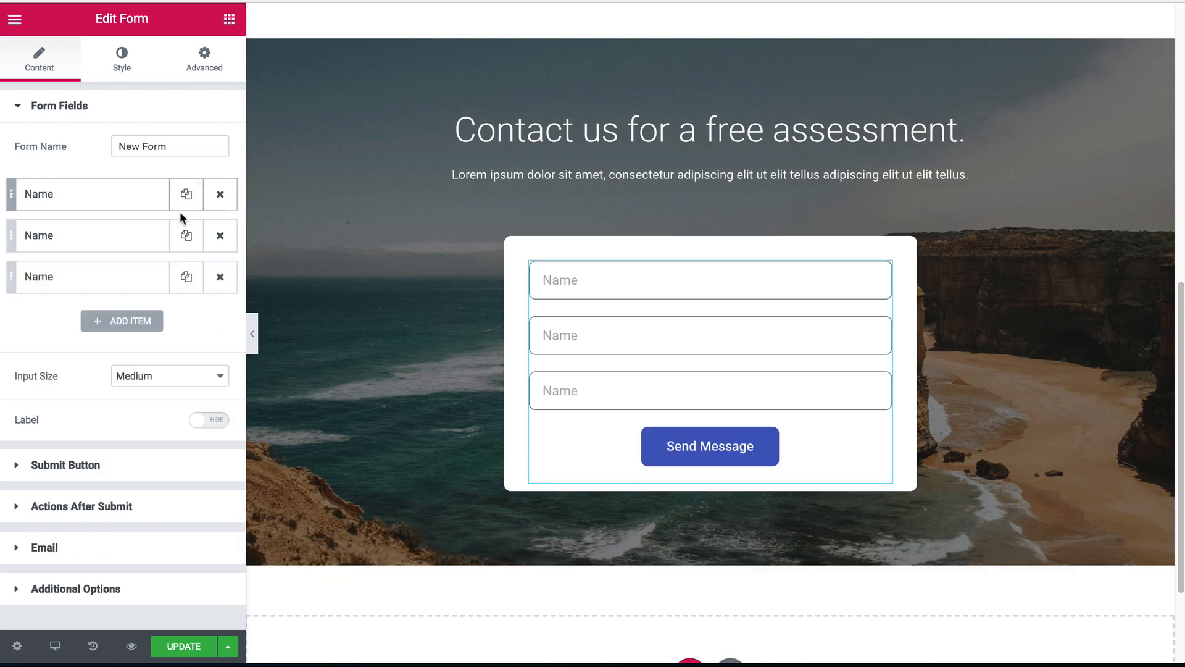
- Set the column width of the form's first and second Name fields to 50% so they share a row
{"action": "left_click", "coordinate": [98, 196]}
{"action": "left_click", "coordinate": [157, 404]}
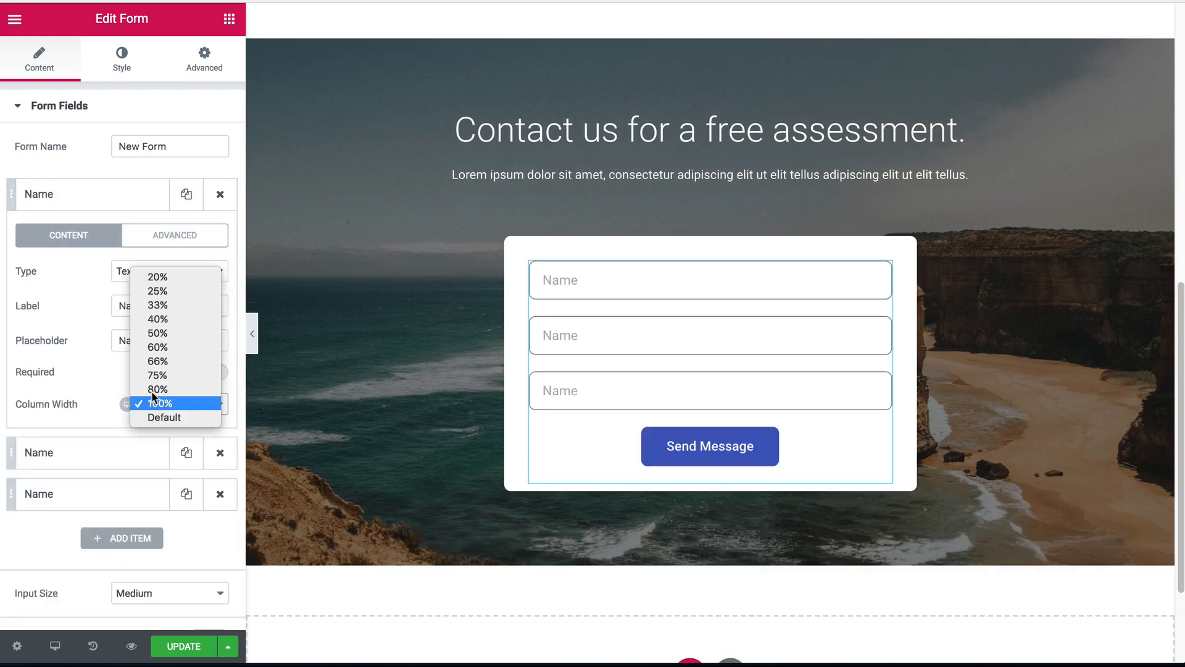
{"action": "left_click", "coordinate": [154, 332]}
{"action": "left_click", "coordinate": [114, 196]}
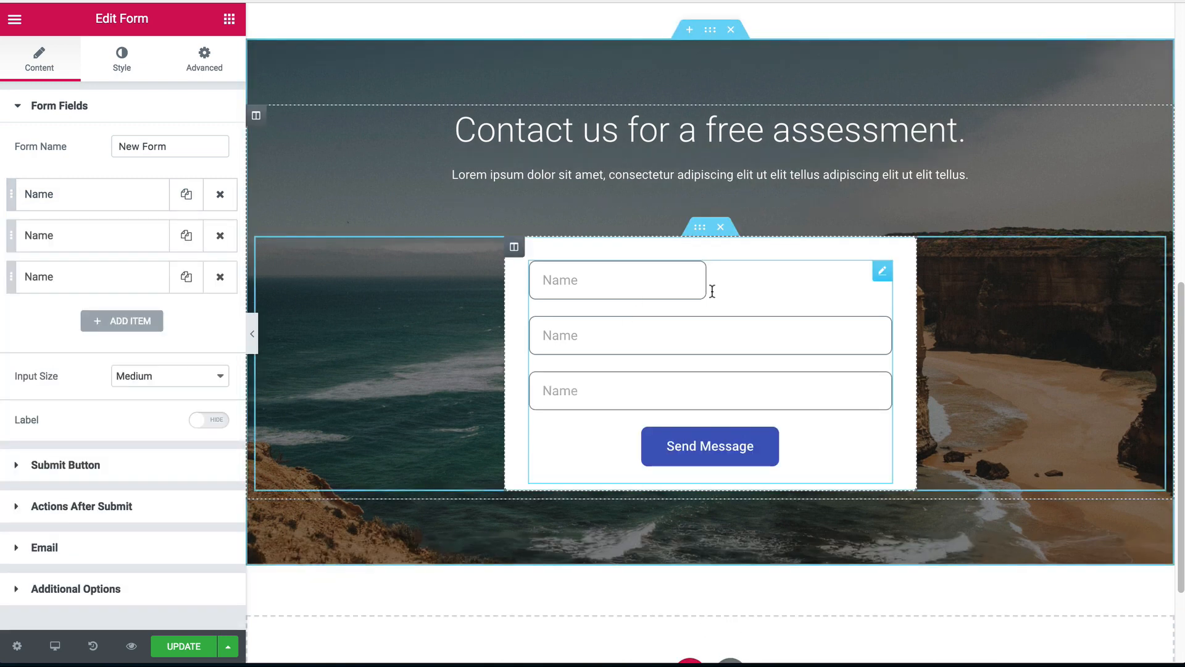
{"action": "left_click", "coordinate": [42, 239]}
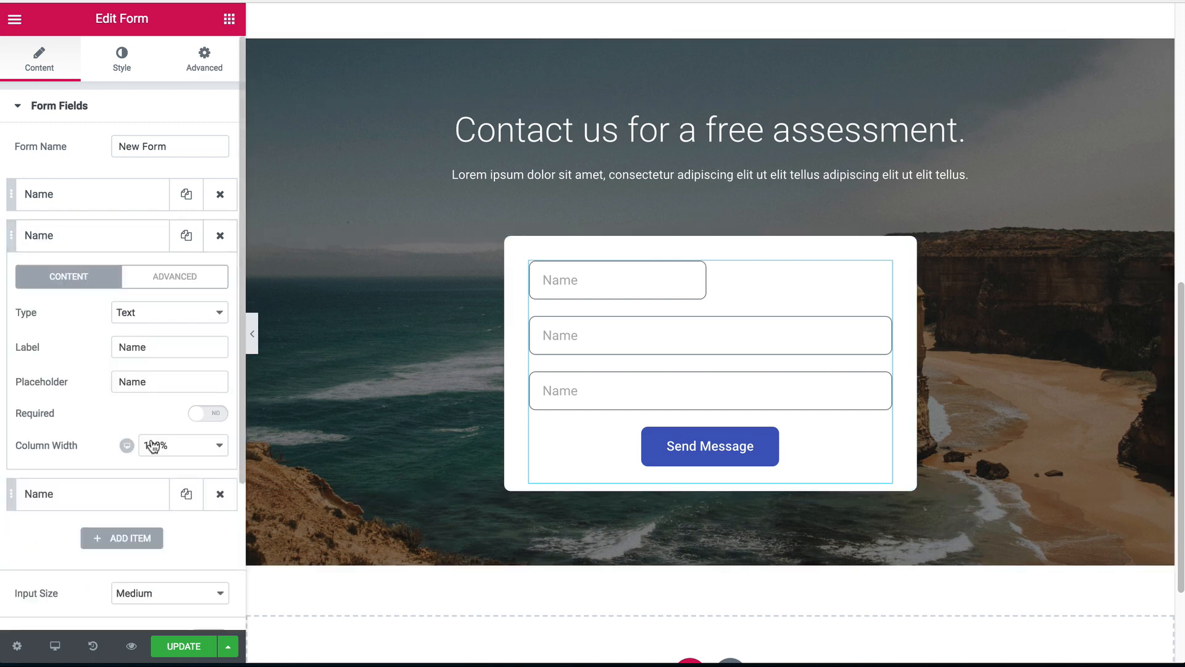
{"action": "left_click", "coordinate": [174, 450]}
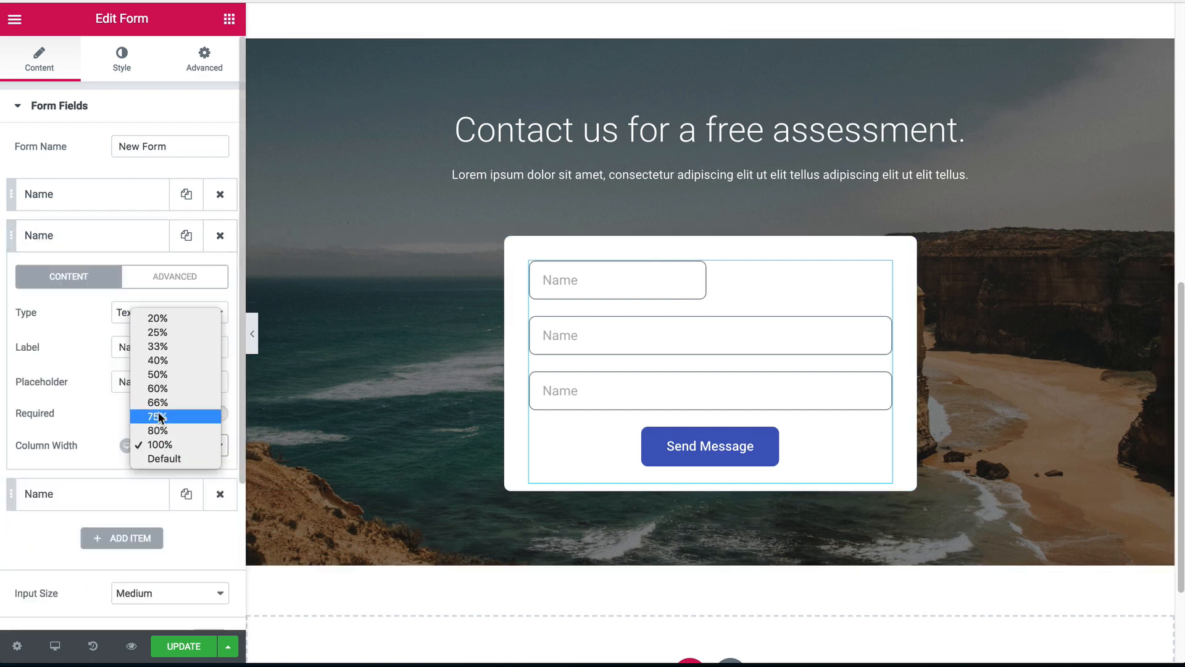
{"action": "left_click", "coordinate": [158, 374]}
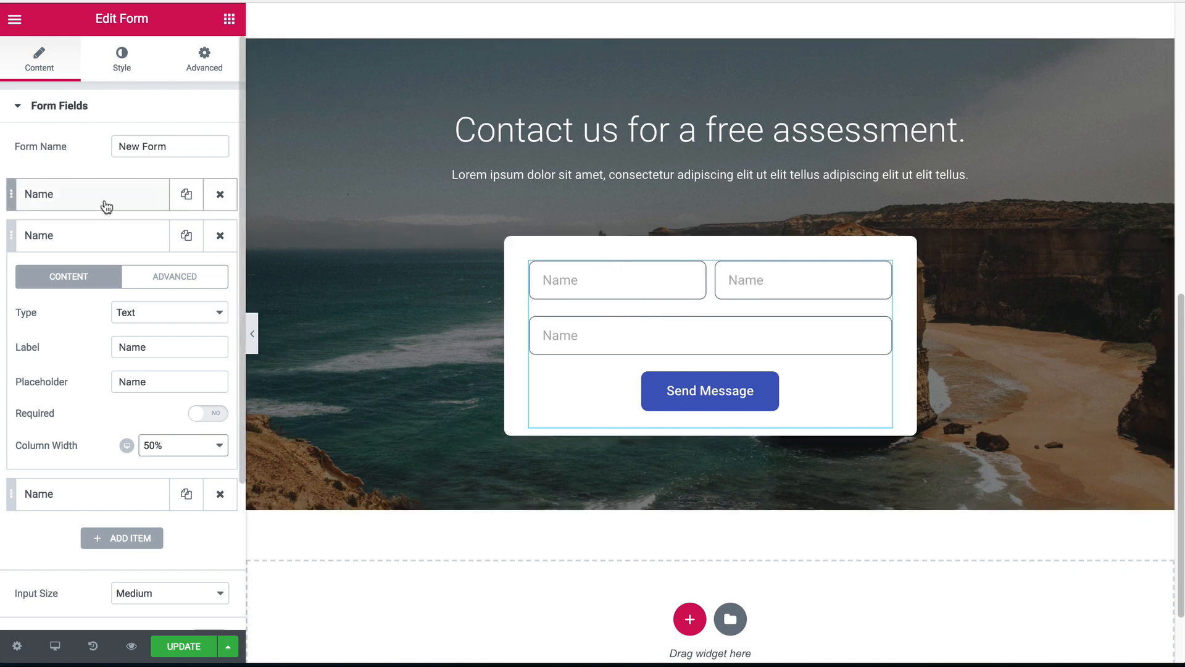
- Change the first form field's label and placeholder to "First Name"
{"action": "left_click", "coordinate": [107, 206]}
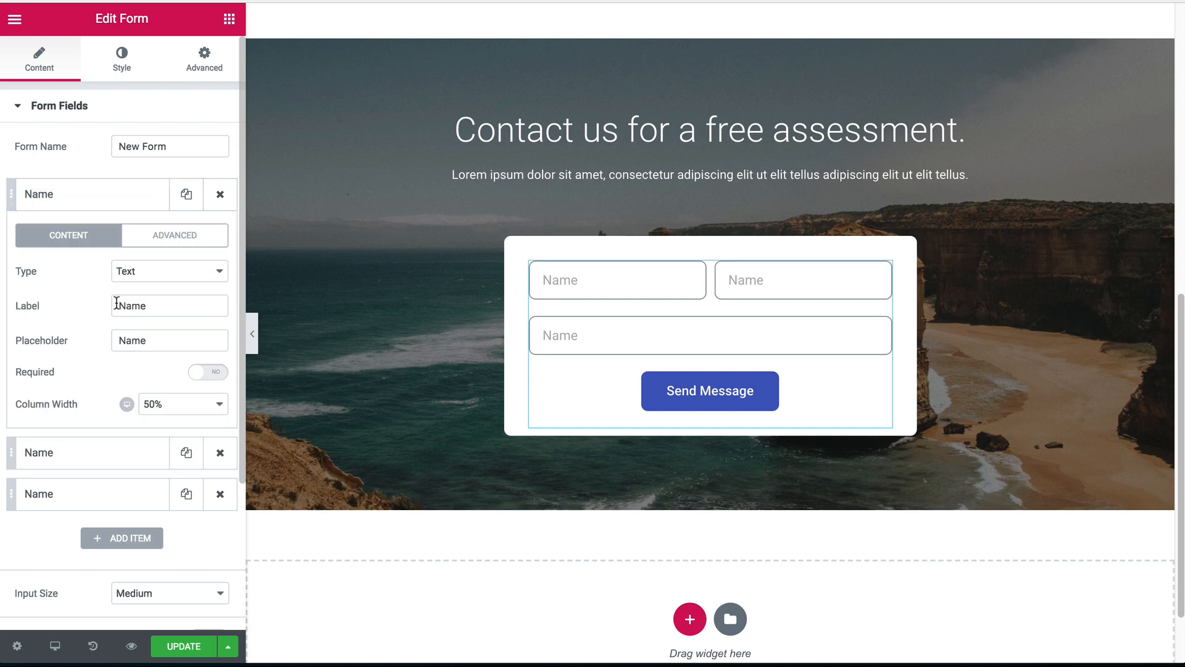
{"action": "left_click", "coordinate": [117, 296]}
{"action": "type", "text": "First"}
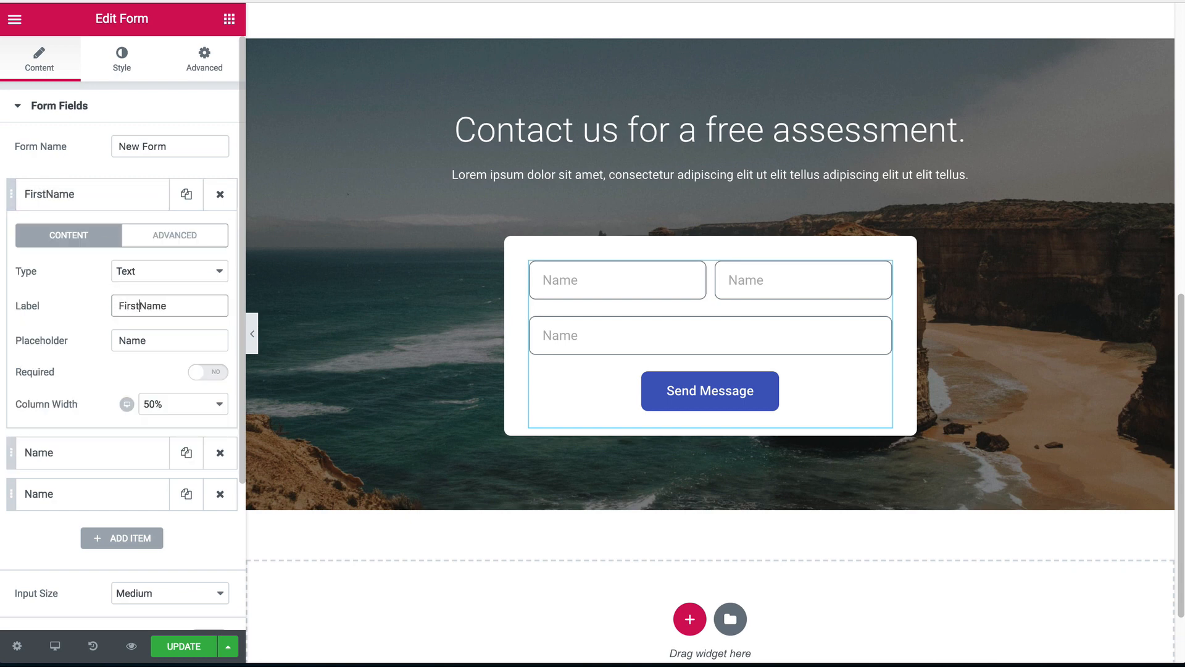
{"action": "key", "text": "ctrl+a"}
{"action": "key", "text": "ctrl+c"}
{"action": "key", "text": "Tab"}
{"action": "key", "text": "ctrl+v"}
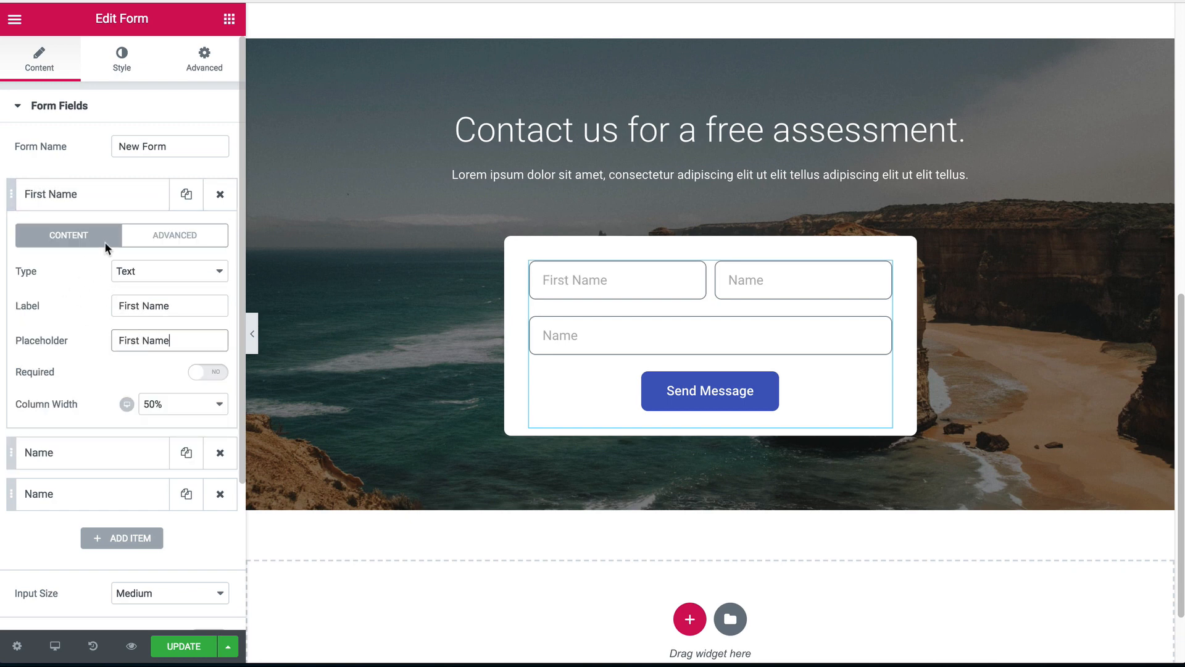
{"action": "left_click", "coordinate": [114, 199]}
- Change the second form field's label and placeholder to "Last Name"
{"action": "left_click", "coordinate": [96, 238]}
{"action": "double_click", "coordinate": [140, 346]}
{"action": "key", "text": "ctrl+v"}
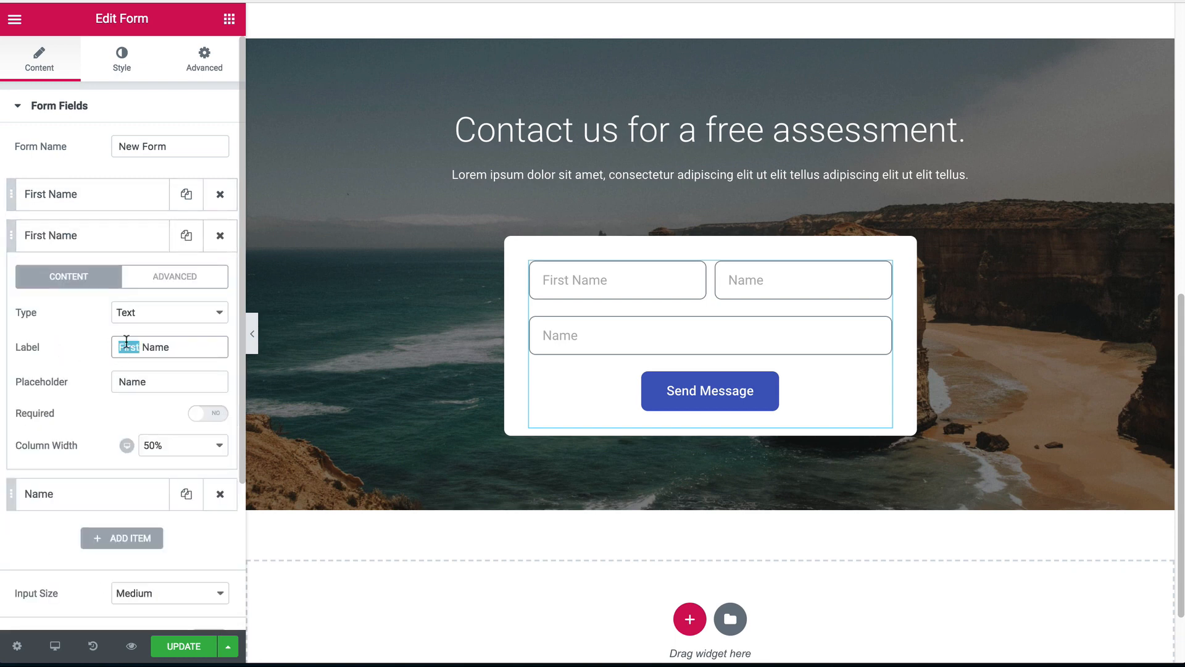
{"action": "type", "text": "Last"}
{"action": "key", "text": "ctrl+a"}
{"action": "key", "text": "ctrl+c"}
{"action": "double_click", "coordinate": [100, 377]}
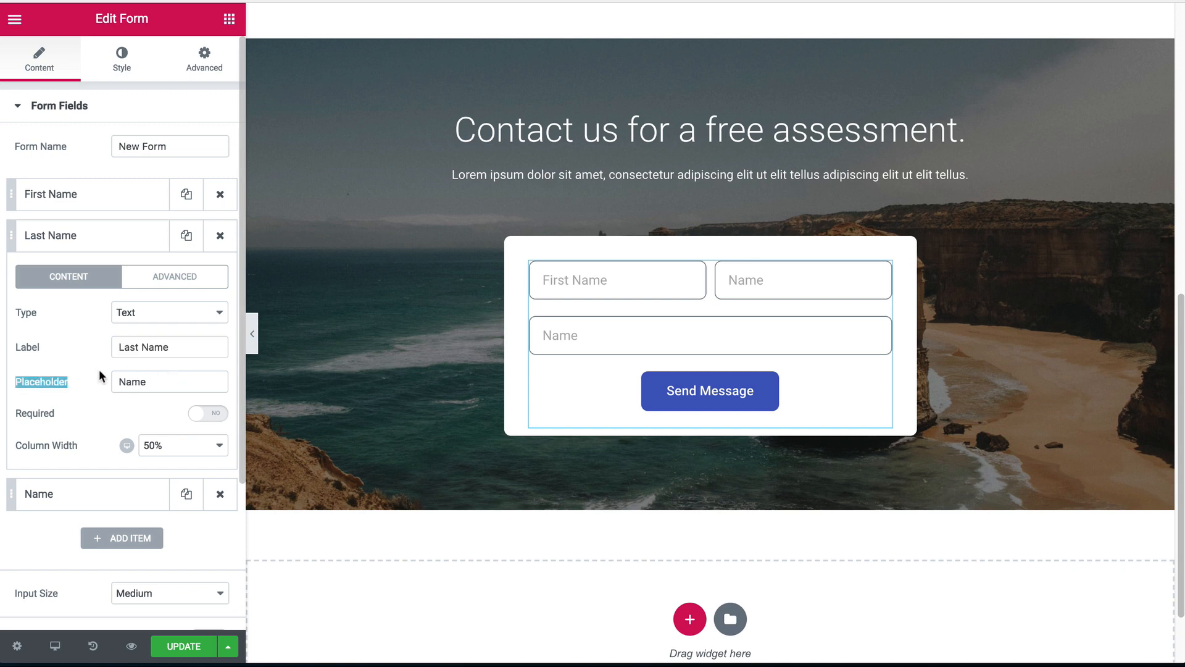
{"action": "key", "text": "ctrl+a"}
{"action": "key", "text": "ctrl+v"}
{"action": "left_click", "coordinate": [104, 236]}
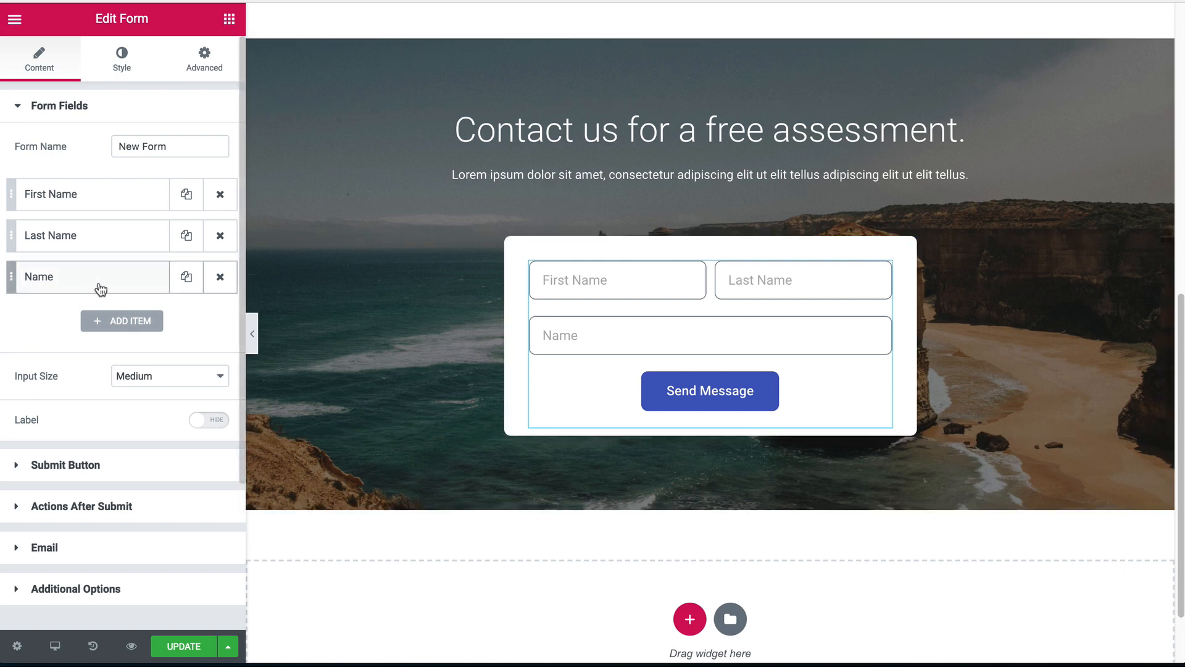
- Change the third form field to the Email type and set its label and placeholder to "Email"
{"action": "left_click", "coordinate": [123, 289]}
{"action": "left_click", "coordinate": [139, 354]}
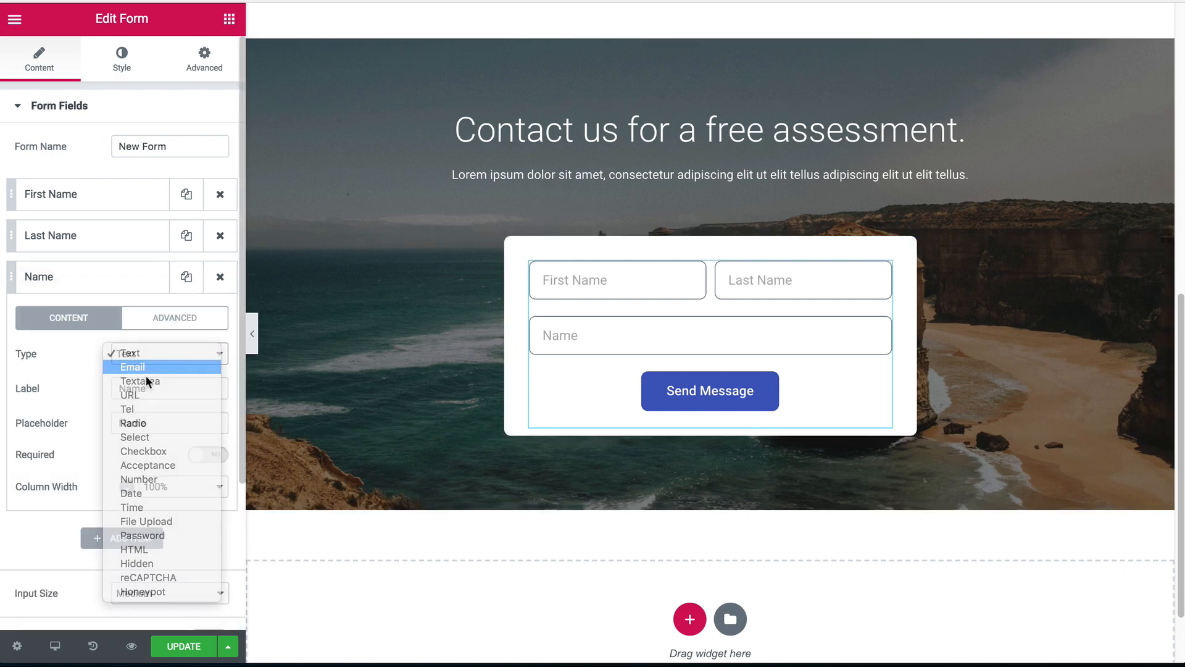
{"action": "left_click", "coordinate": [143, 369]}
{"action": "key", "text": "Tab"}
{"action": "type", "text": "Email"}
{"action": "key", "text": "Tab"}
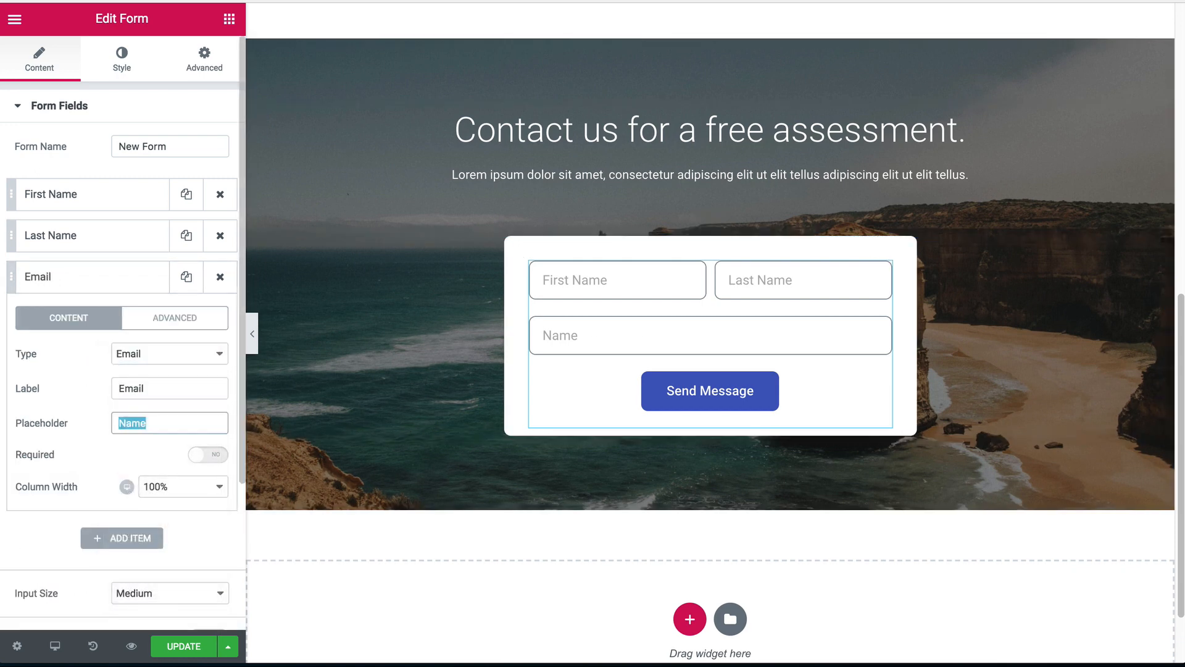
{"action": "type", "text": "Email"}
{"action": "left_click", "coordinate": [80, 288]}
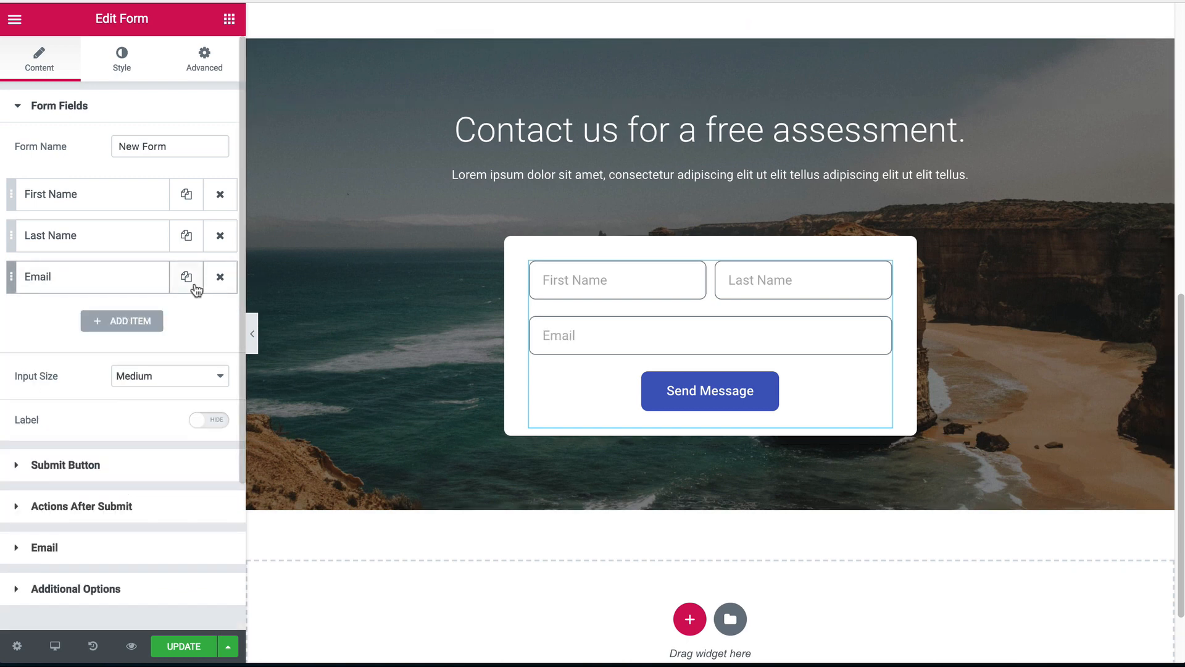
- Duplicate the Email form field and set the copy's type to Number
{"action": "left_click", "coordinate": [187, 277]}
{"action": "left_click", "coordinate": [146, 317]}
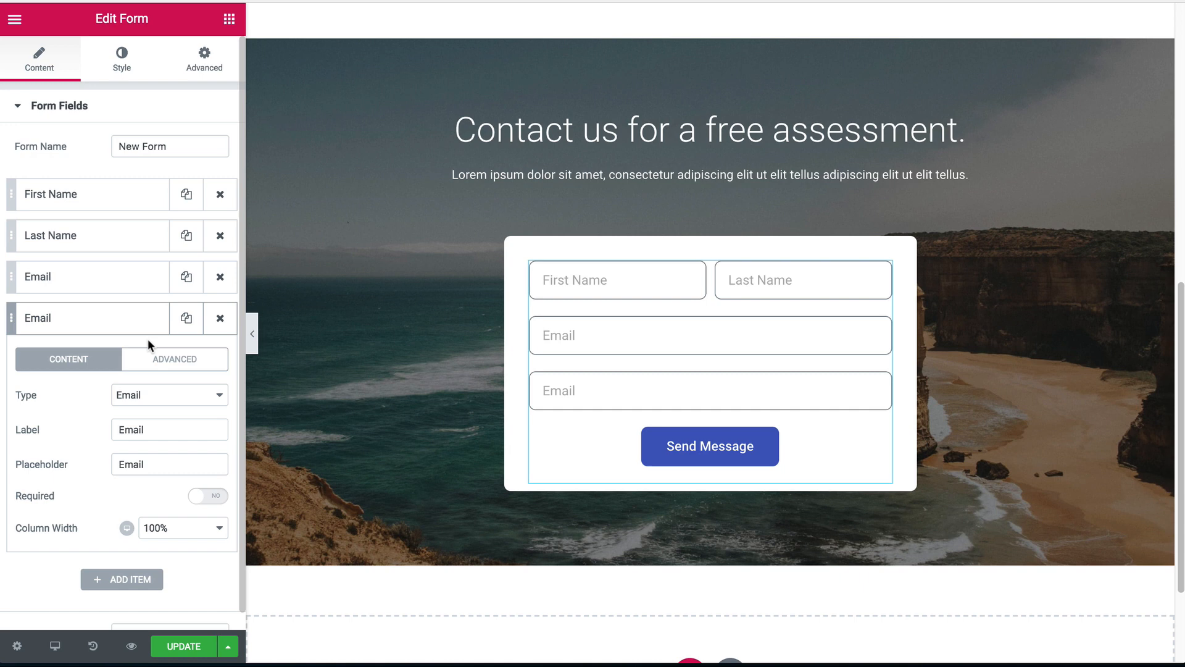
{"action": "left_click", "coordinate": [147, 394]}
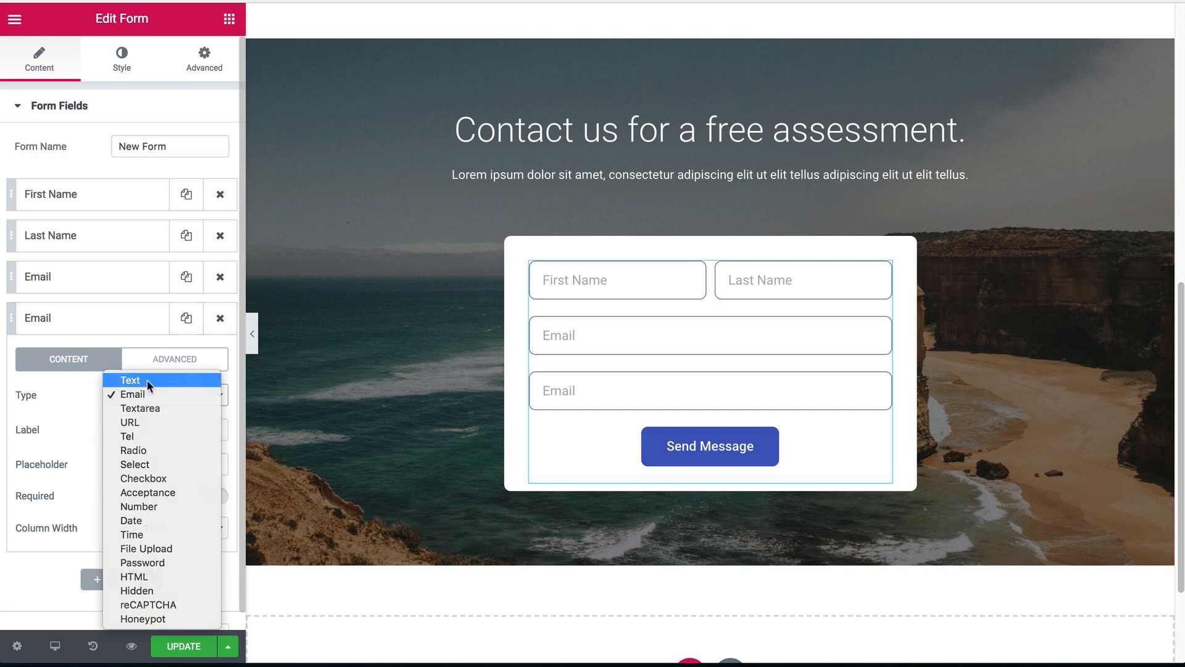
{"action": "left_click", "coordinate": [147, 380]}
{"action": "left_click", "coordinate": [139, 393]}
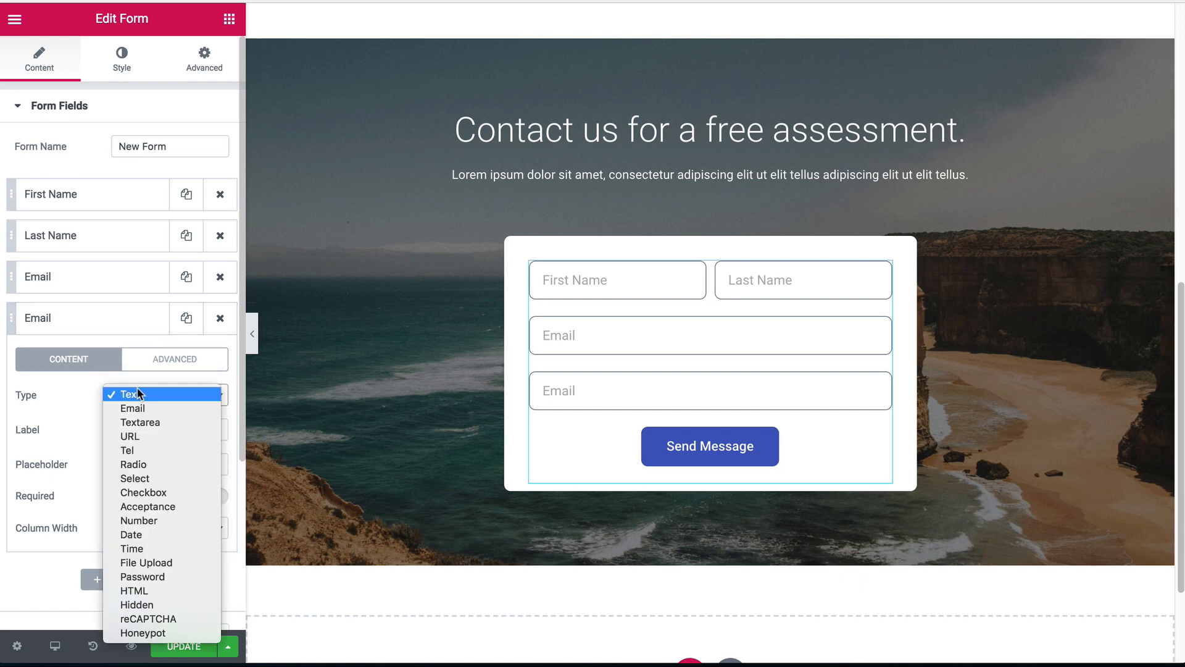
{"action": "left_click", "coordinate": [143, 525]}
- Set both the minimum and maximum value of the fourth form field to 10
{"action": "scroll", "coordinate": [157, 476], "scroll_direction": "down", "scroll_amount": 1}
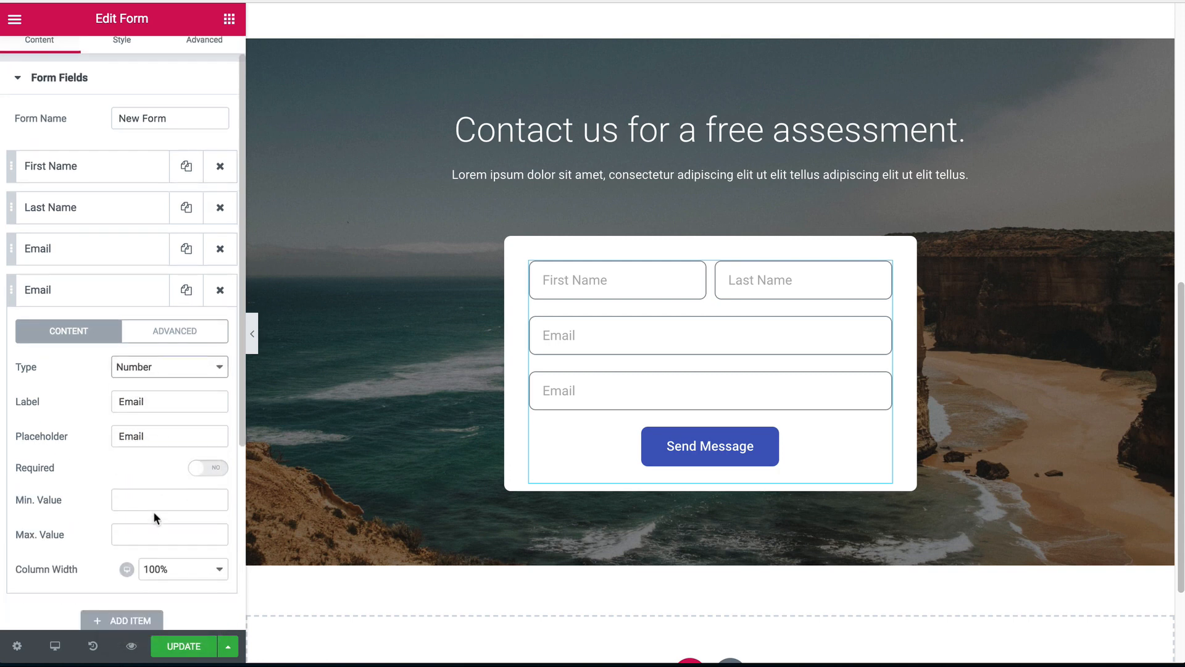
{"action": "left_click", "coordinate": [122, 500]}
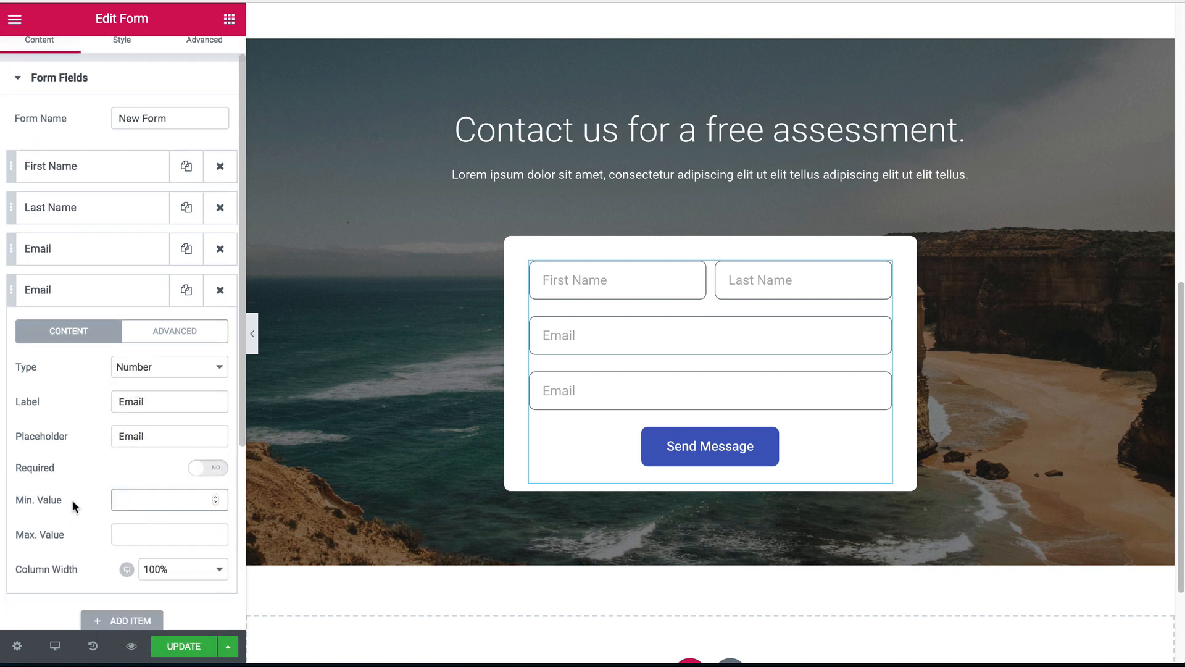
{"action": "type", "text": "10"}
{"action": "key", "text": "Tab"}
- Change the fourth form field's label and placeholder to "Phone"
{"action": "left_click_drag", "start_coordinate": [160, 401], "coordinate": [55, 384]}
{"action": "type", "text": "Phone"}
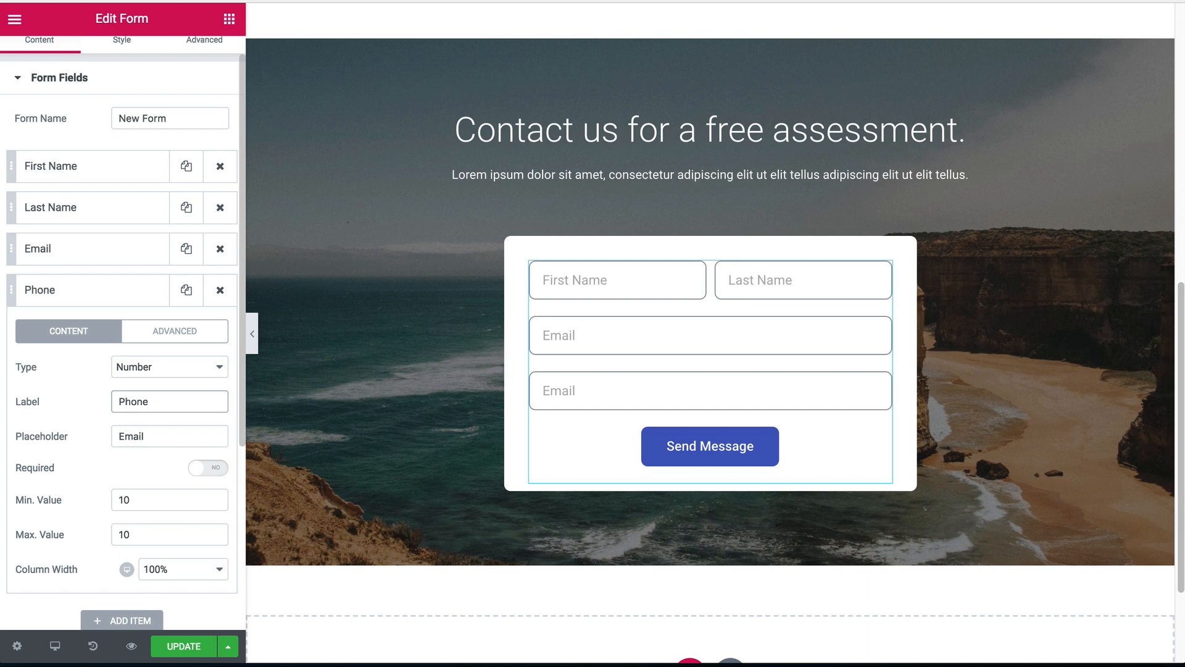
{"action": "key", "text": "ctrl+a"}
{"action": "key", "text": "Tab"}
{"action": "key", "text": "ctrl+v"}
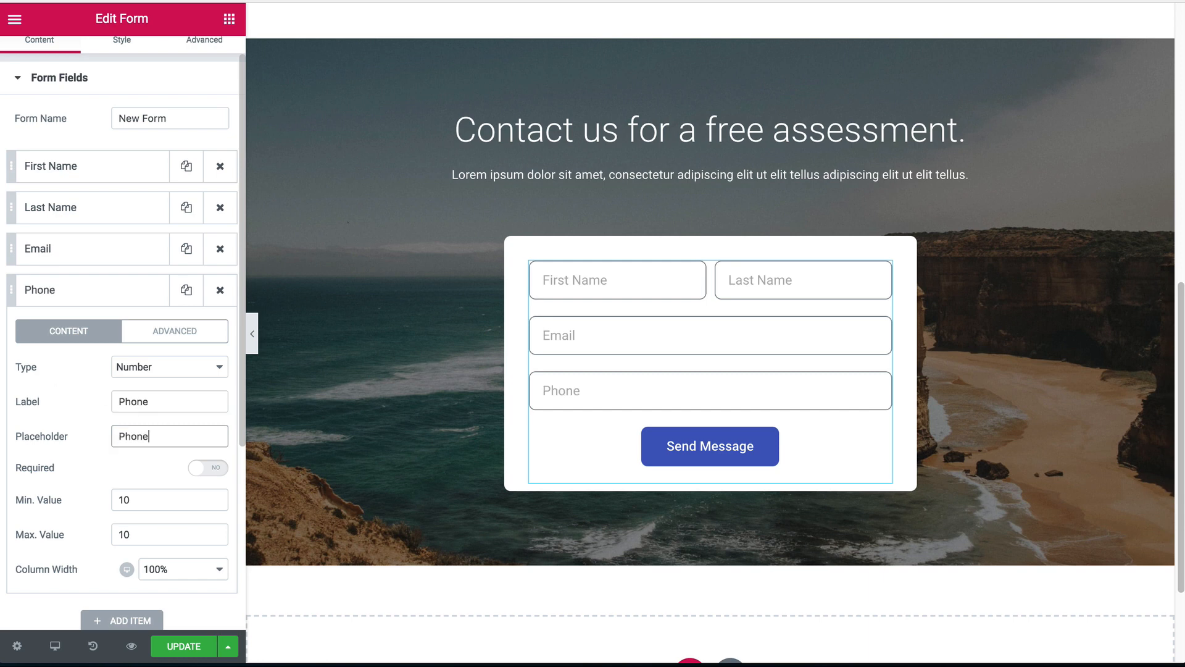
- Add a fifth form field below Phone and set its type to Textarea
{"action": "left_click", "coordinate": [116, 299]}
{"action": "left_click", "coordinate": [118, 334]}
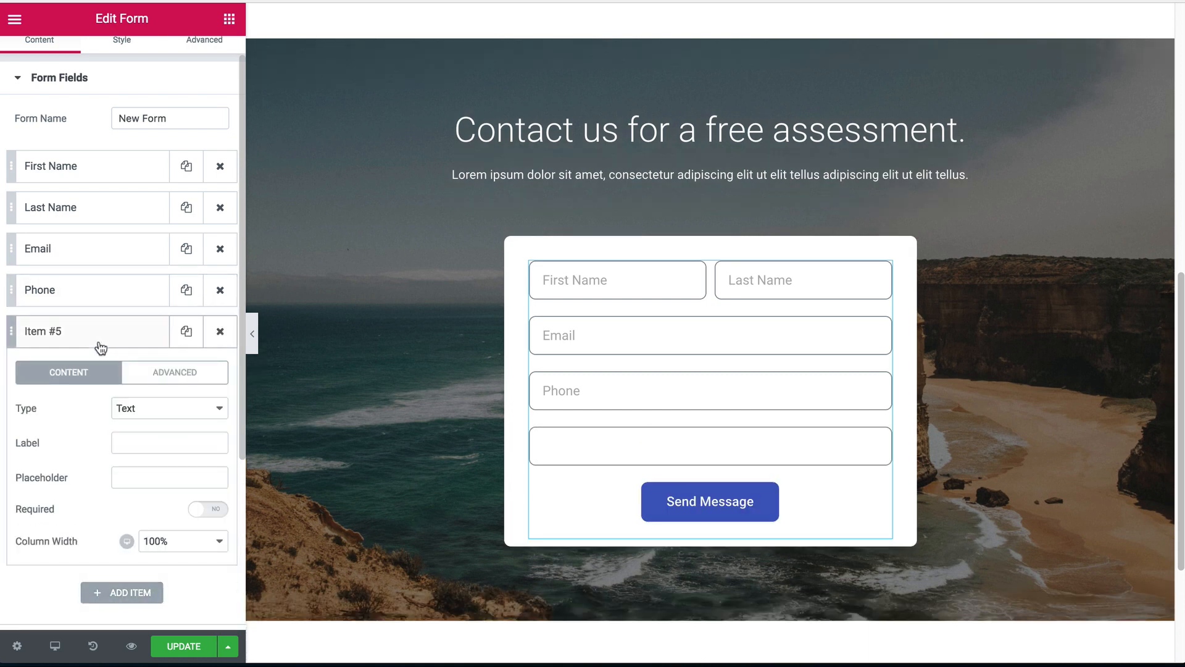
{"action": "left_click", "coordinate": [97, 341]}
{"action": "left_click", "coordinate": [123, 339]}
{"action": "left_click", "coordinate": [145, 408]}
{"action": "left_click", "coordinate": [149, 434]}
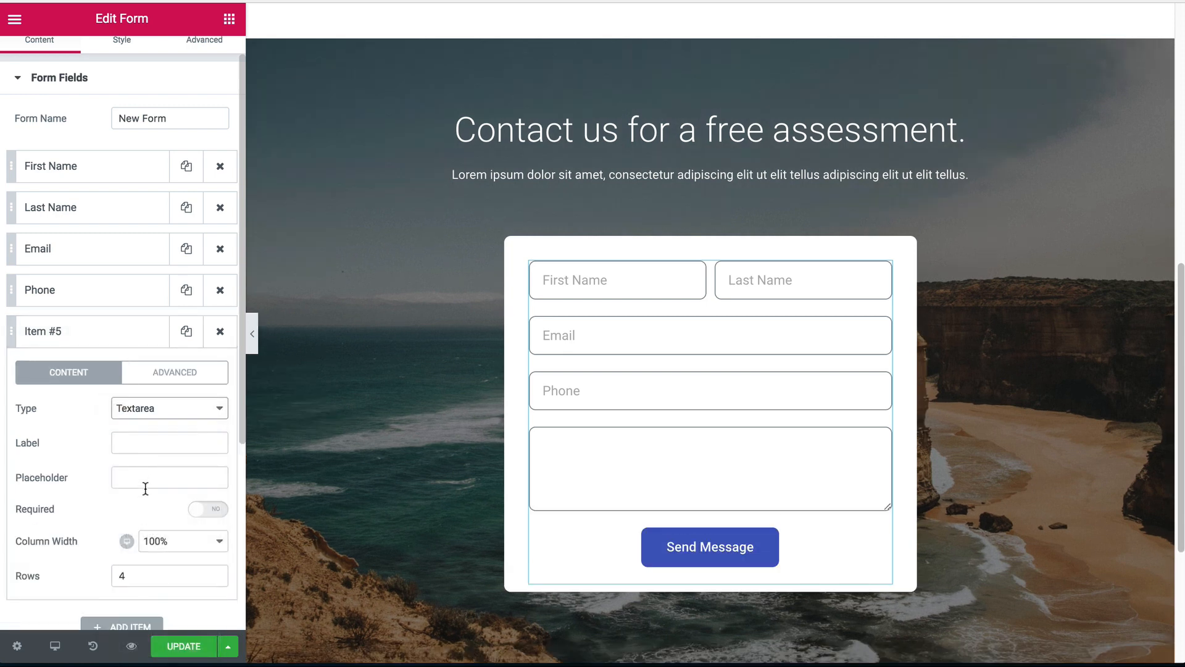
- Set the textarea field's placeholder and label to "Details" and briefly preview the section without the editing panel
{"action": "left_click", "coordinate": [147, 479]}
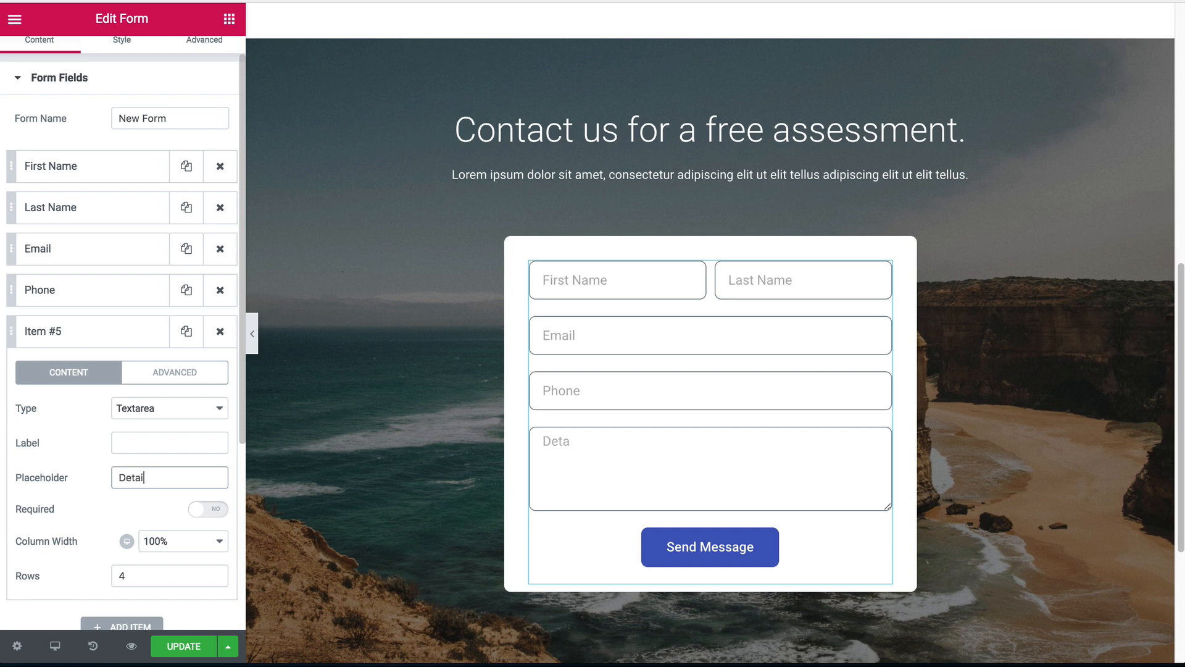
{"action": "key", "text": "ctrl+a"}
{"action": "left_click", "coordinate": [166, 445]}
{"action": "key", "text": "ctrl+v"}
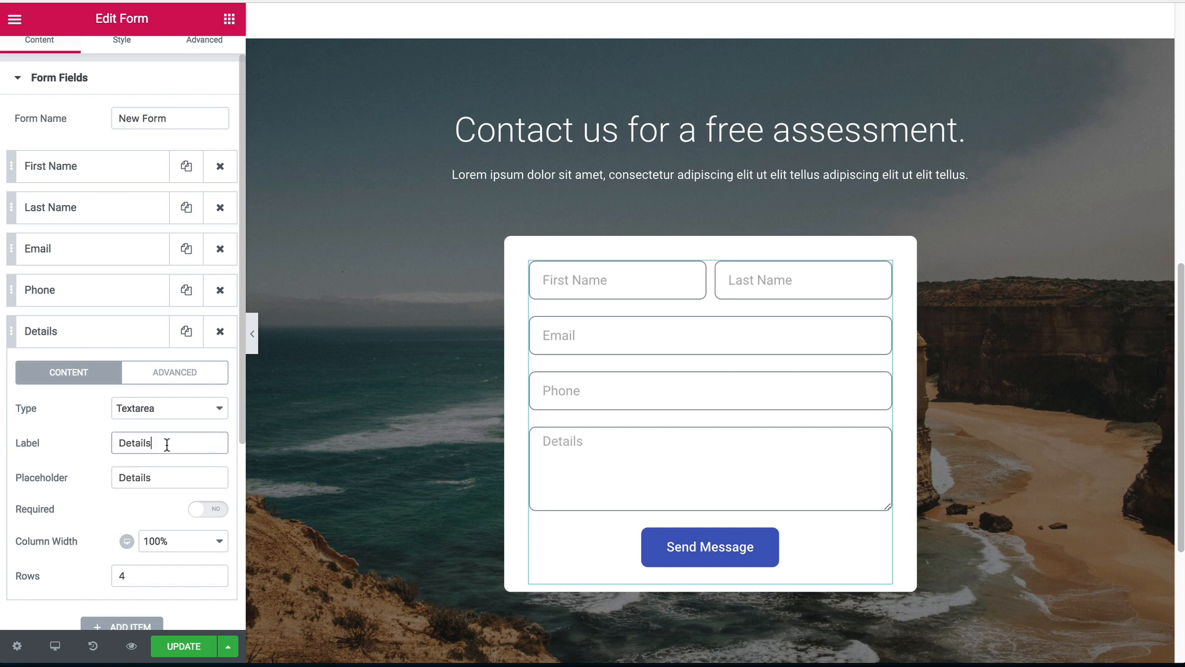
{"action": "left_click", "coordinate": [252, 334]}
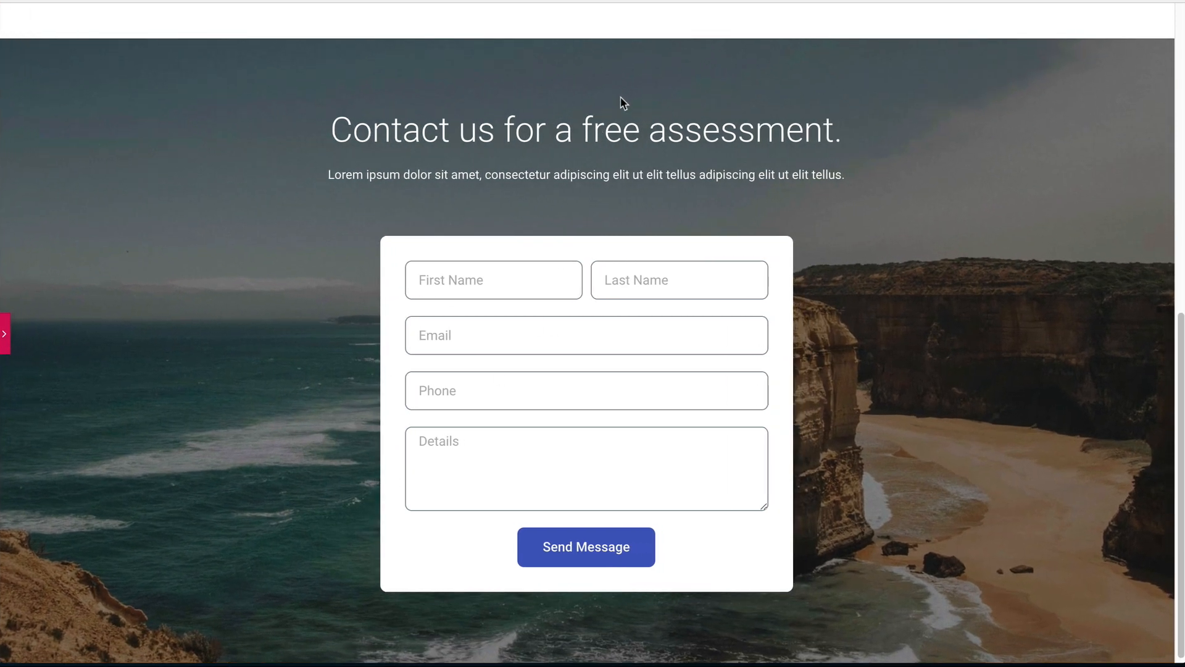
{"action": "left_click", "coordinate": [6, 334]}
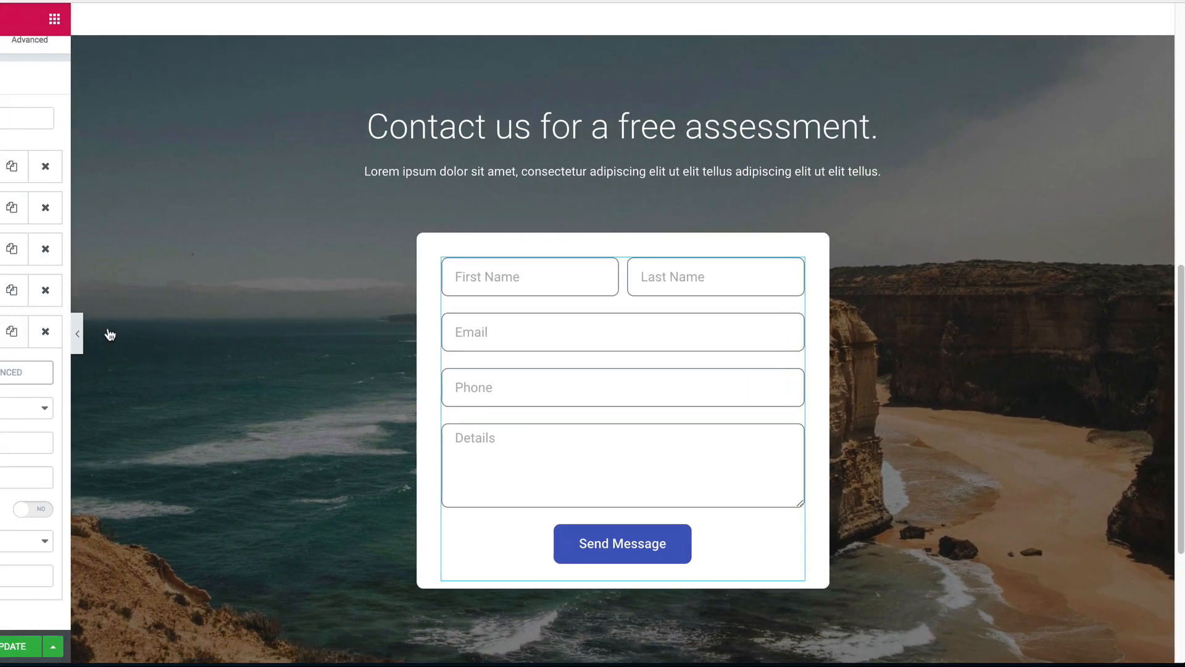
- Duplicate the "Contact us for a free assessment." heading and move the copy into the white card above the form
{"action": "scroll", "coordinate": [648, 327], "scroll_direction": "down", "scroll_amount": 3}
{"action": "right_click", "coordinate": [699, 330]}
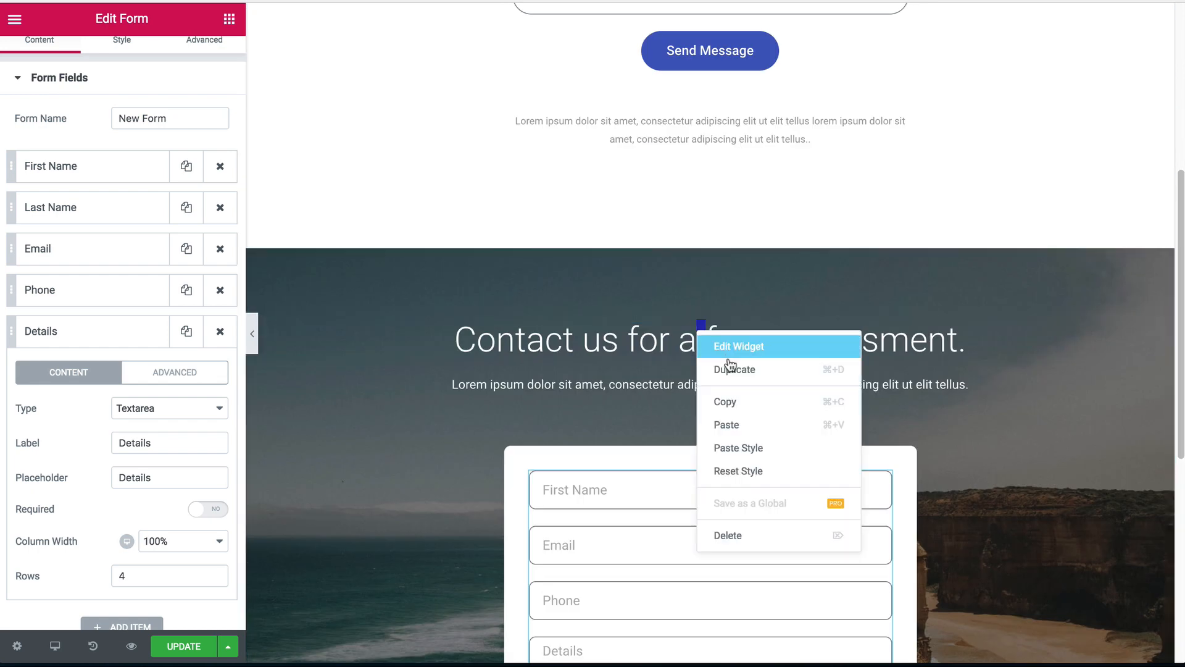
{"action": "left_click", "coordinate": [724, 403]}
{"action": "right_click", "coordinate": [720, 352]}
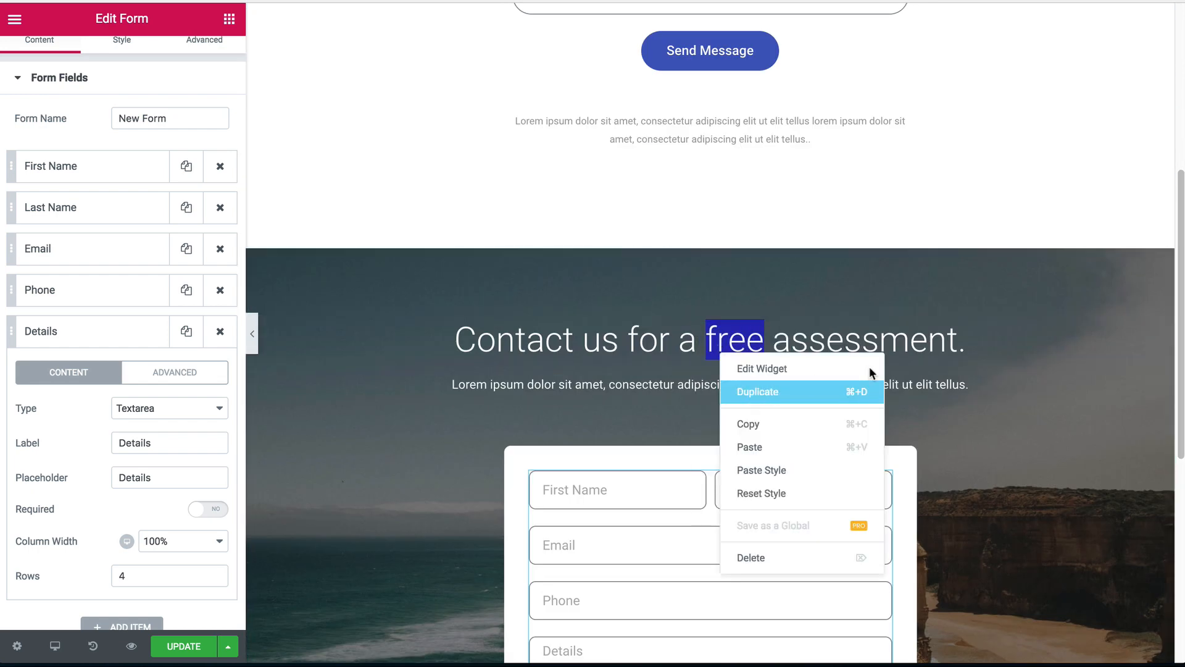
{"action": "left_click", "coordinate": [865, 392]}
{"action": "left_click_drag", "start_coordinate": [1157, 344], "coordinate": [669, 426]}
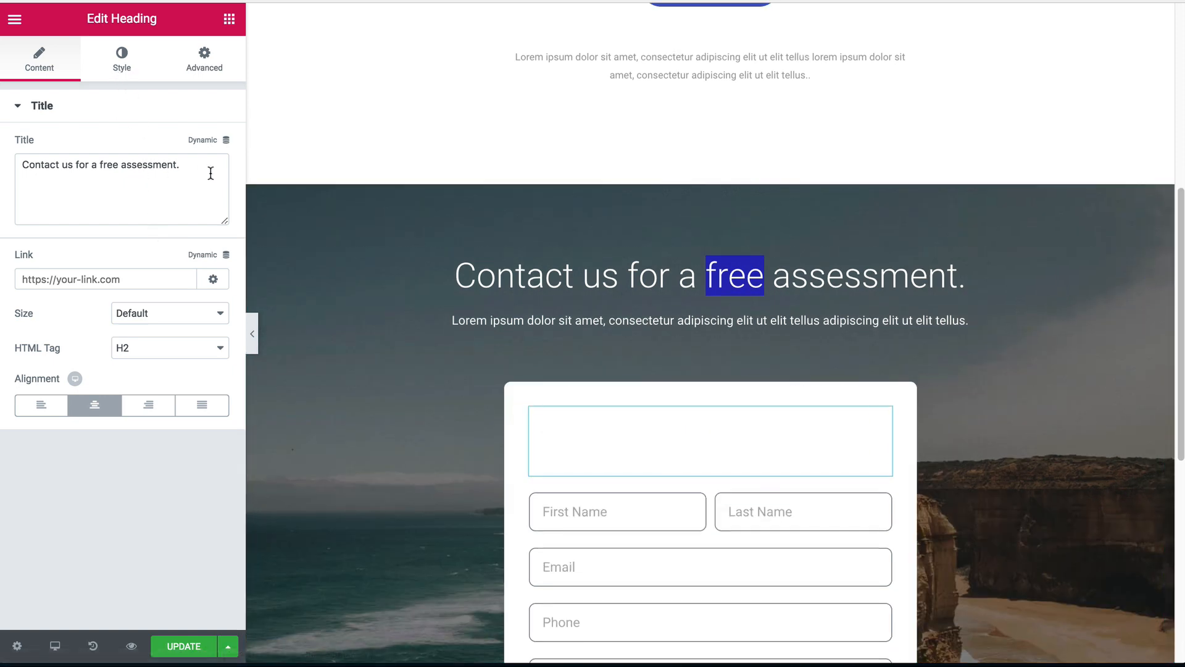
- Change the title of the heading in the white card to "Send a message" and set its text color to #2b2b2b
{"action": "left_click_drag", "start_coordinate": [211, 173], "coordinate": [1, 138]}
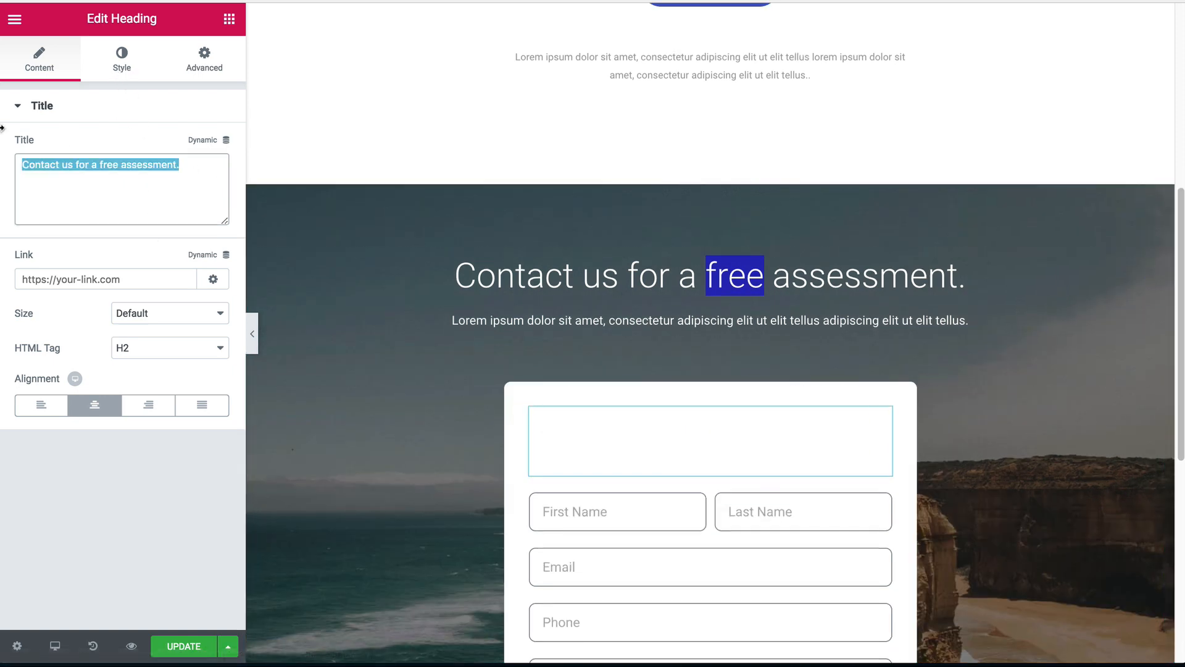
{"action": "type", "text": "Send a message"}
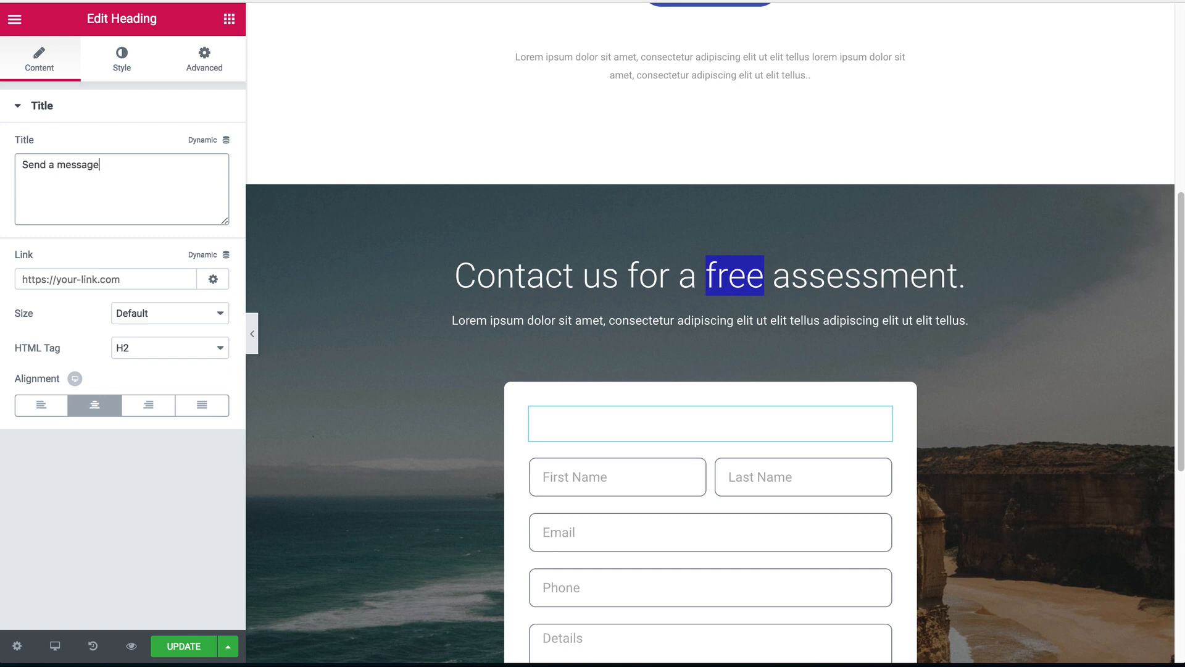
{"action": "left_click", "coordinate": [159, 59]}
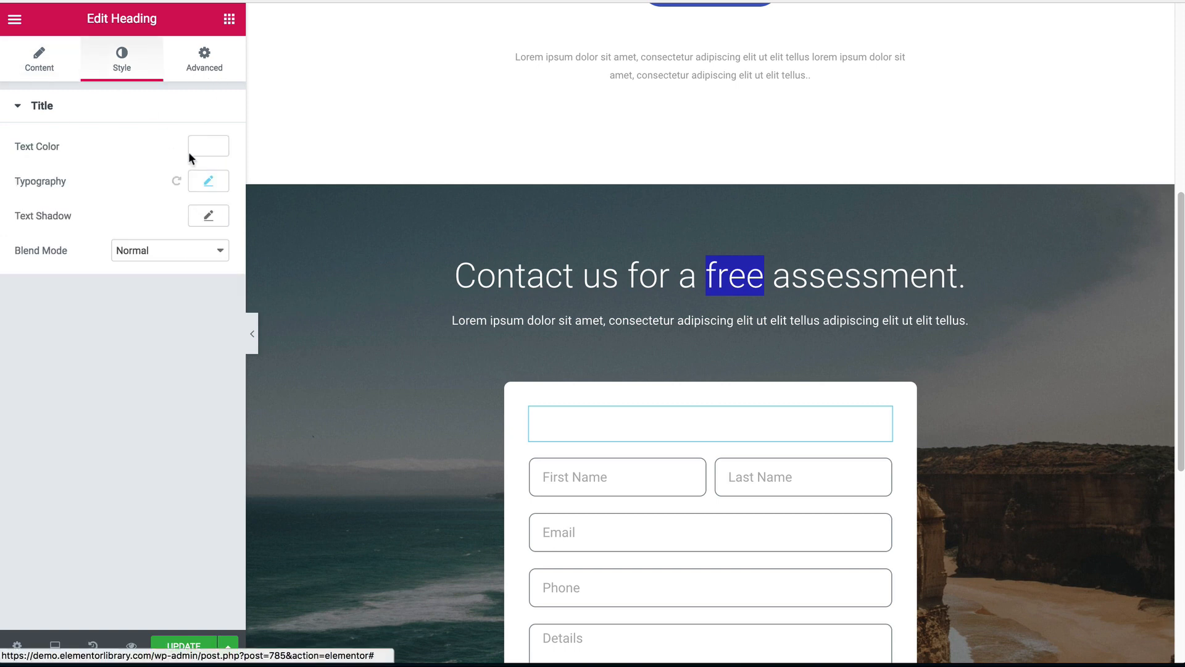
{"action": "left_click", "coordinate": [206, 148]}
{"action": "left_click", "coordinate": [36, 300]}
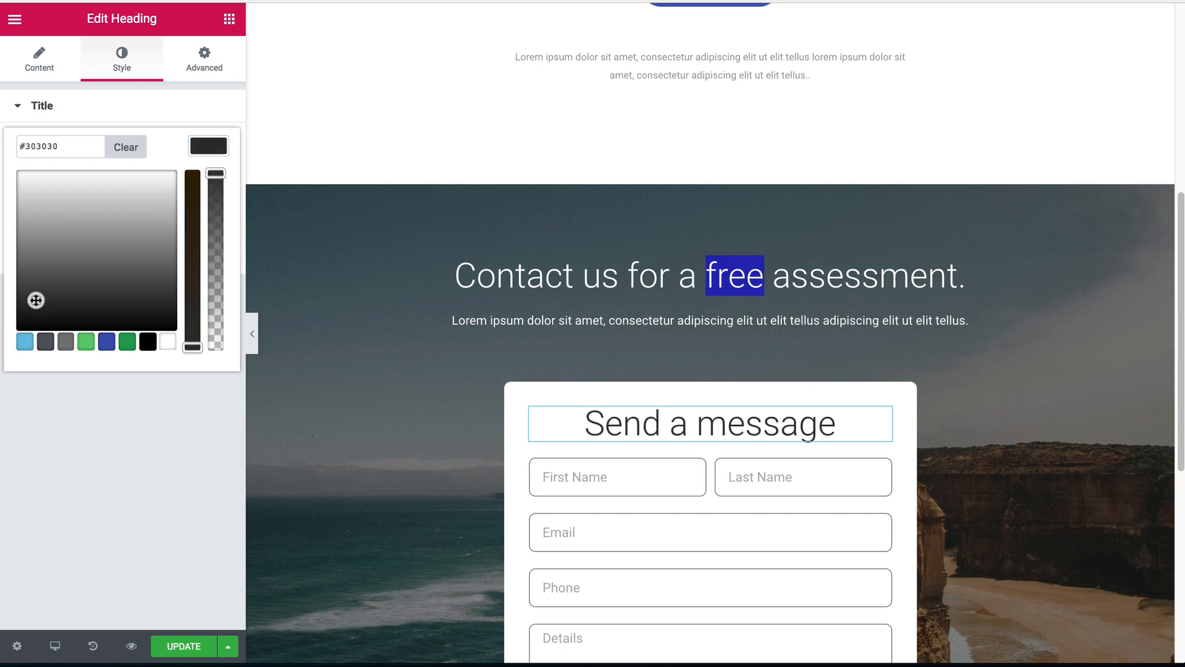
{"action": "left_click_drag", "start_coordinate": [36, 300], "coordinate": [40, 305]}
{"action": "scroll", "coordinate": [305, 298], "scroll_direction": "down", "scroll_amount": 2}
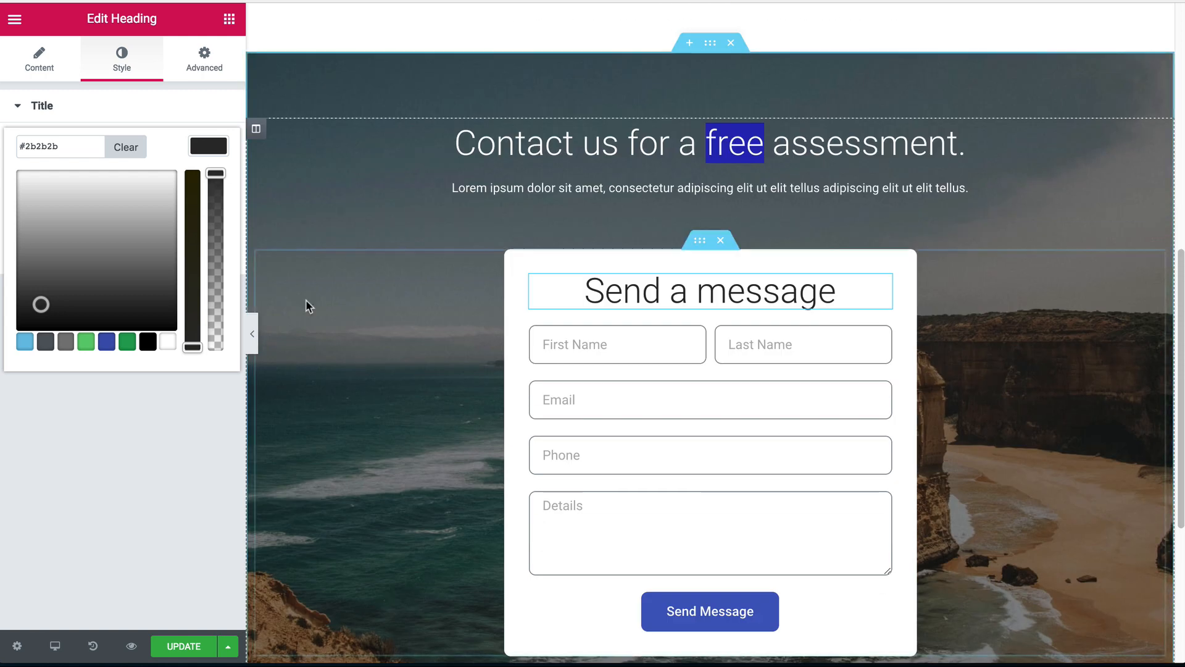
- Set the font size of the "Send a message" heading to 32 px
{"action": "left_click", "coordinate": [48, 65]}
{"action": "left_click", "coordinate": [119, 70]}
{"action": "left_click", "coordinate": [208, 181]}
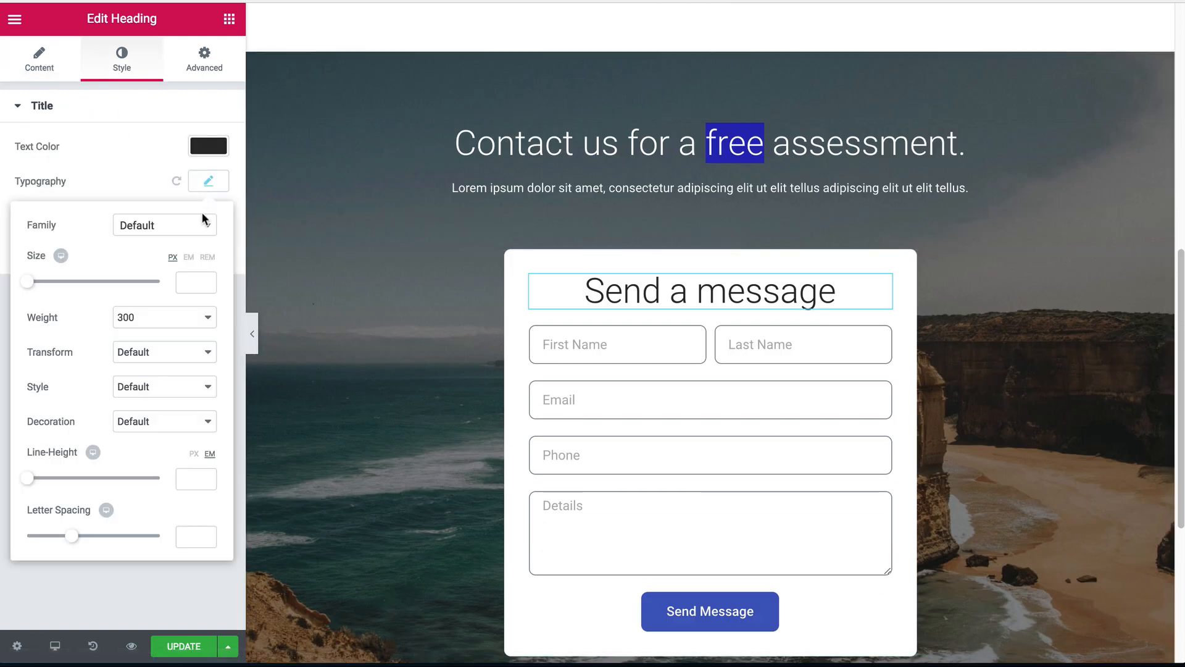
{"action": "left_click", "coordinate": [189, 282]}
{"action": "type", "text": "28"}
{"action": "key", "text": "Up"}
{"action": "key", "text": "Up"}
{"action": "key", "text": "Up"}
{"action": "key", "text": "Up"}
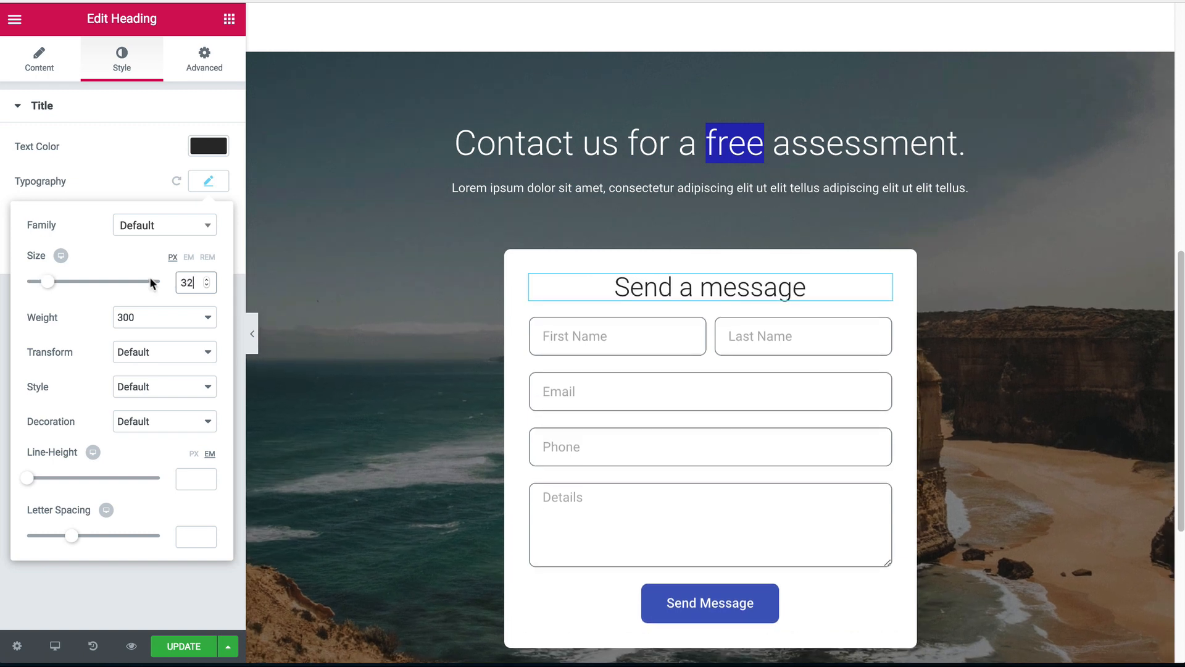
- Set the font weight of the "Send a message" heading to 500
{"action": "left_click", "coordinate": [154, 319]}
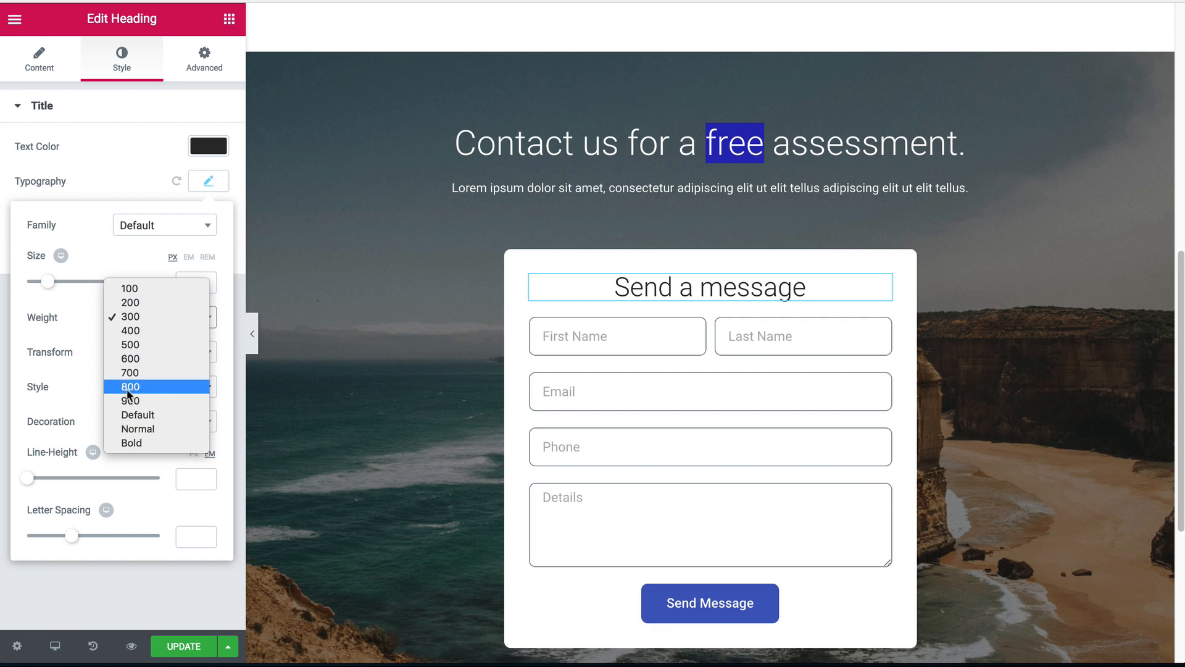
{"action": "left_click", "coordinate": [130, 358]}
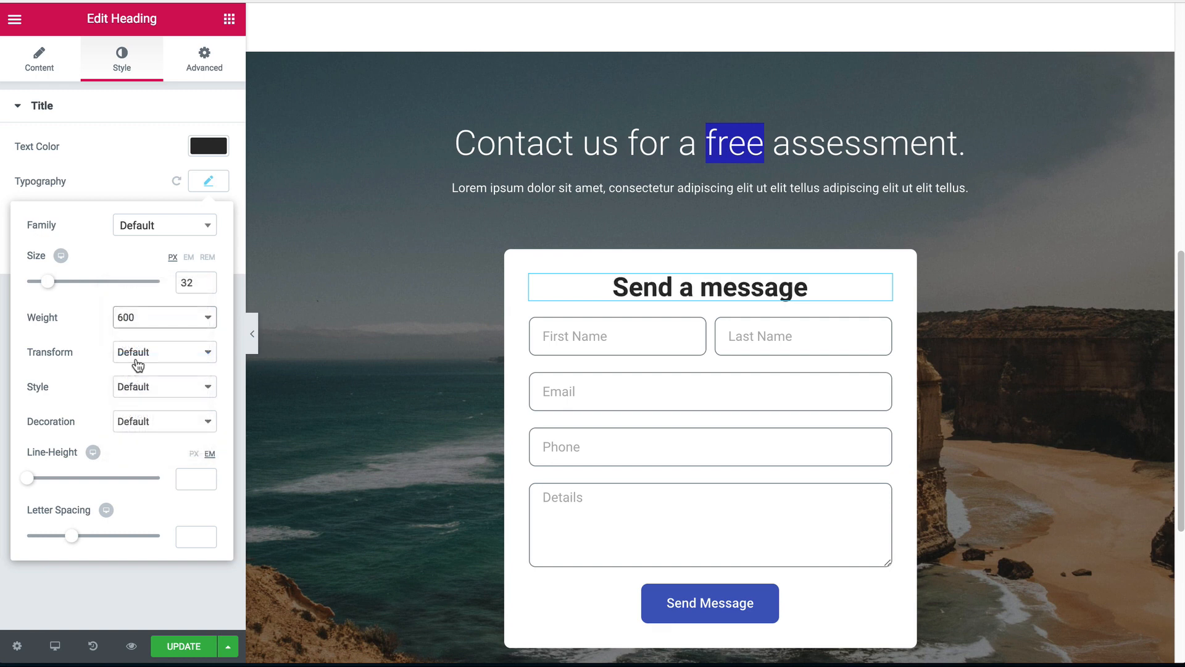
{"action": "left_click", "coordinate": [587, 277]}
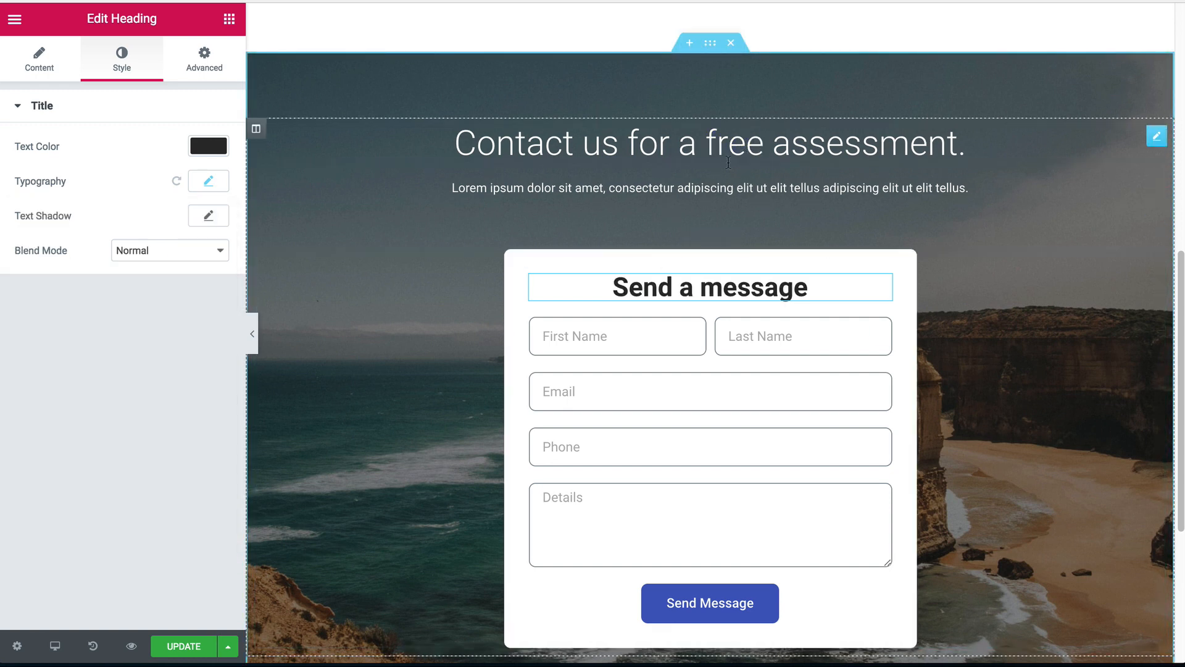
{"action": "left_click", "coordinate": [213, 184]}
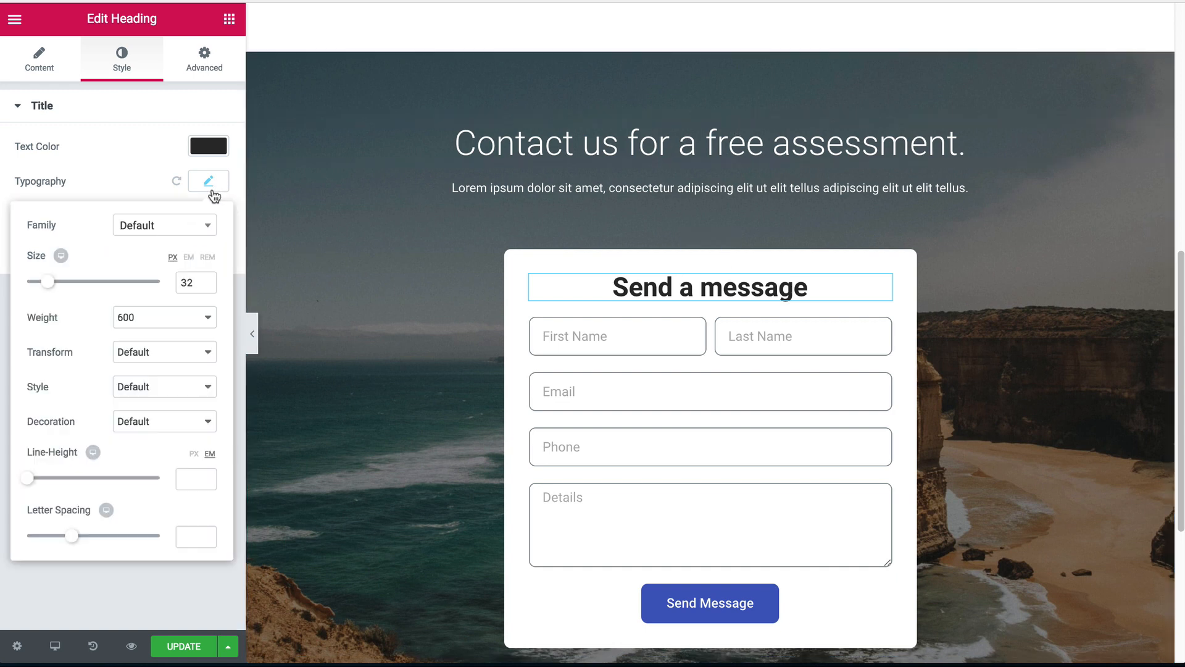
{"action": "left_click", "coordinate": [143, 315]}
{"action": "left_click", "coordinate": [143, 303]}
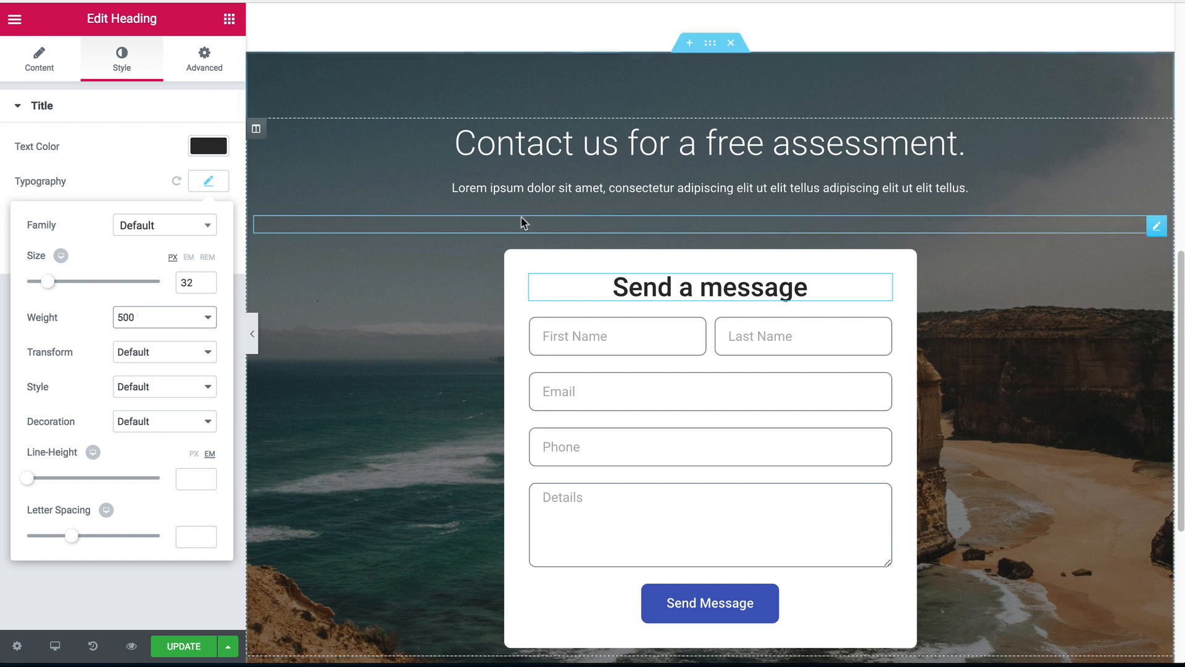
- Copy the intro paragraph and paste it below the "Send a message" heading inside the white form card
{"action": "right_click", "coordinate": [588, 188]}
{"action": "left_click", "coordinate": [600, 260]}
{"action": "right_click", "coordinate": [664, 293]}
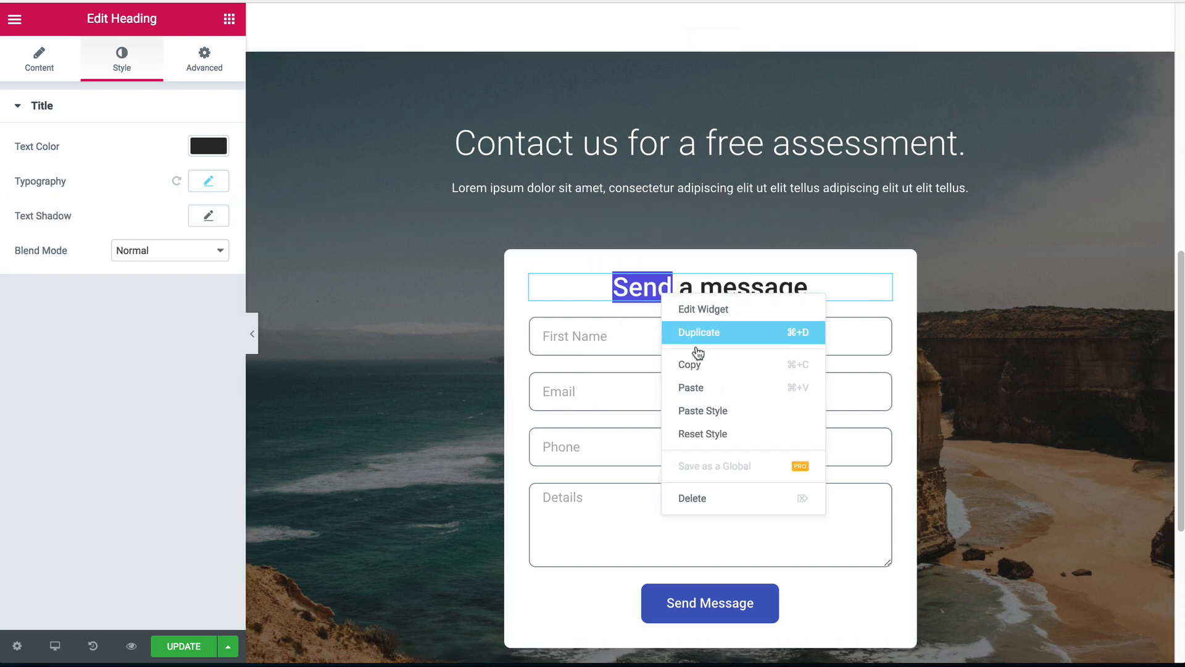
{"action": "left_click", "coordinate": [695, 386]}
- Shorten the pasted paragraph to "Lorem ipsum dolor sit amet, consectetur adipiscing." and set its text color to #474747
{"action": "left_click_drag", "start_coordinate": [169, 334], "coordinate": [163, 282]}
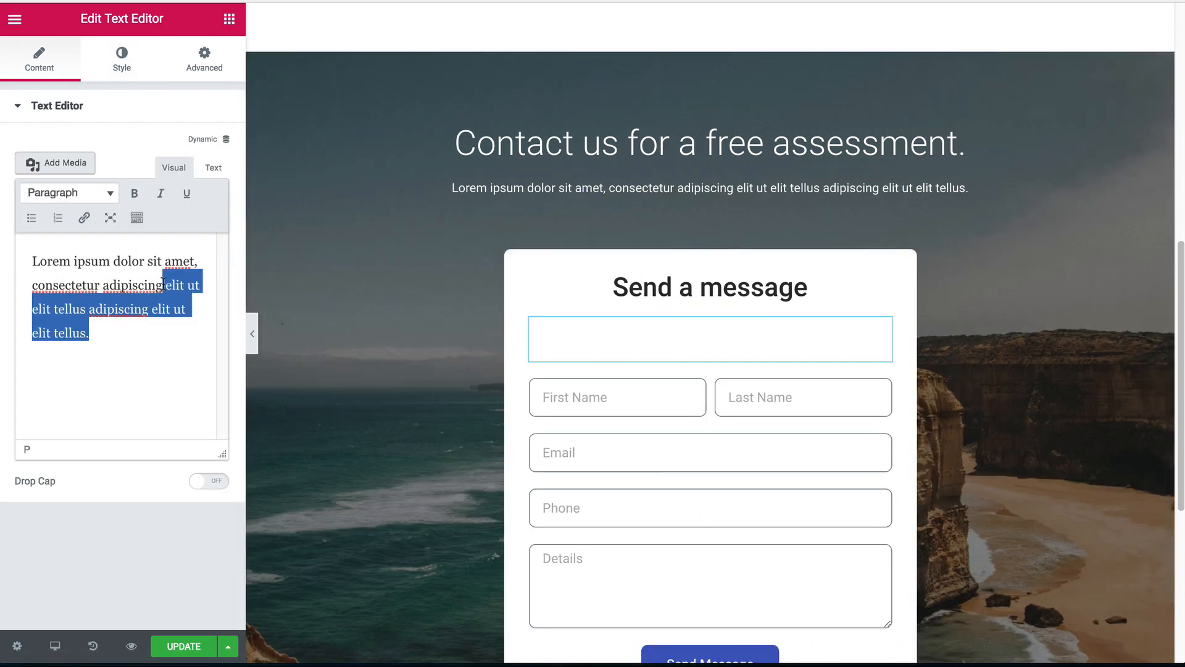
{"action": "key", "text": "BackSpace"}
{"action": "left_click", "coordinate": [152, 69]}
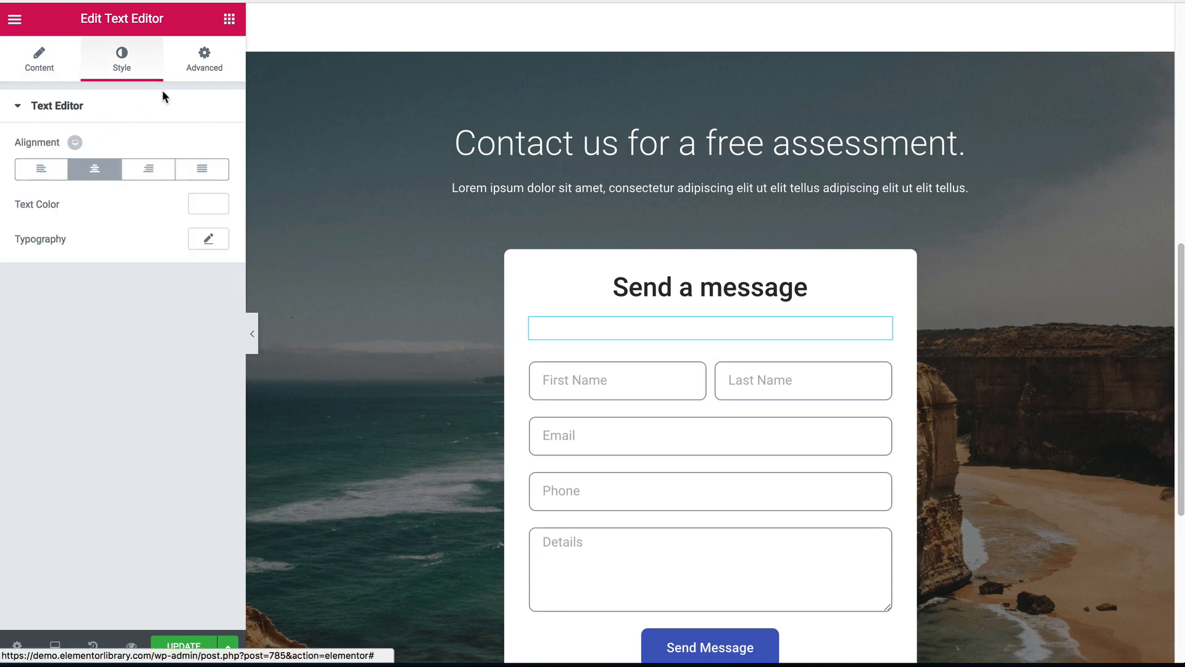
{"action": "left_click", "coordinate": [217, 208]}
{"action": "left_click_drag", "start_coordinate": [94, 298], "coordinate": [55, 345]}
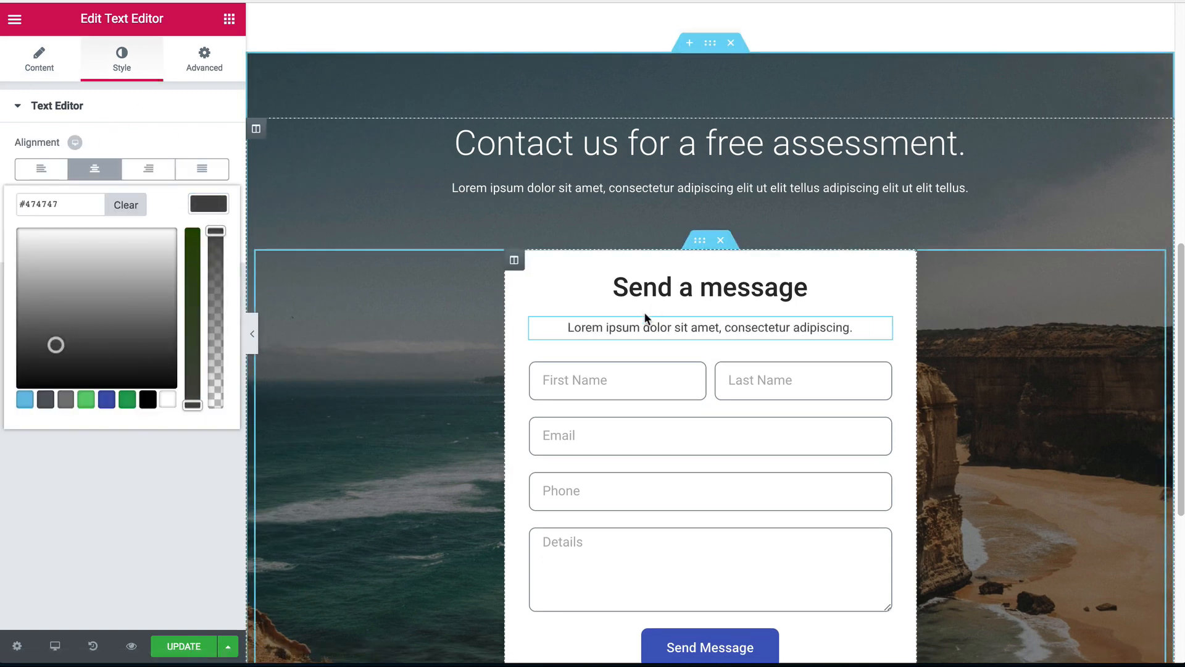
- Set the alignment of the form's "Send Message" submit button to justified so it spans the full width
{"action": "left_click", "coordinate": [253, 333]}
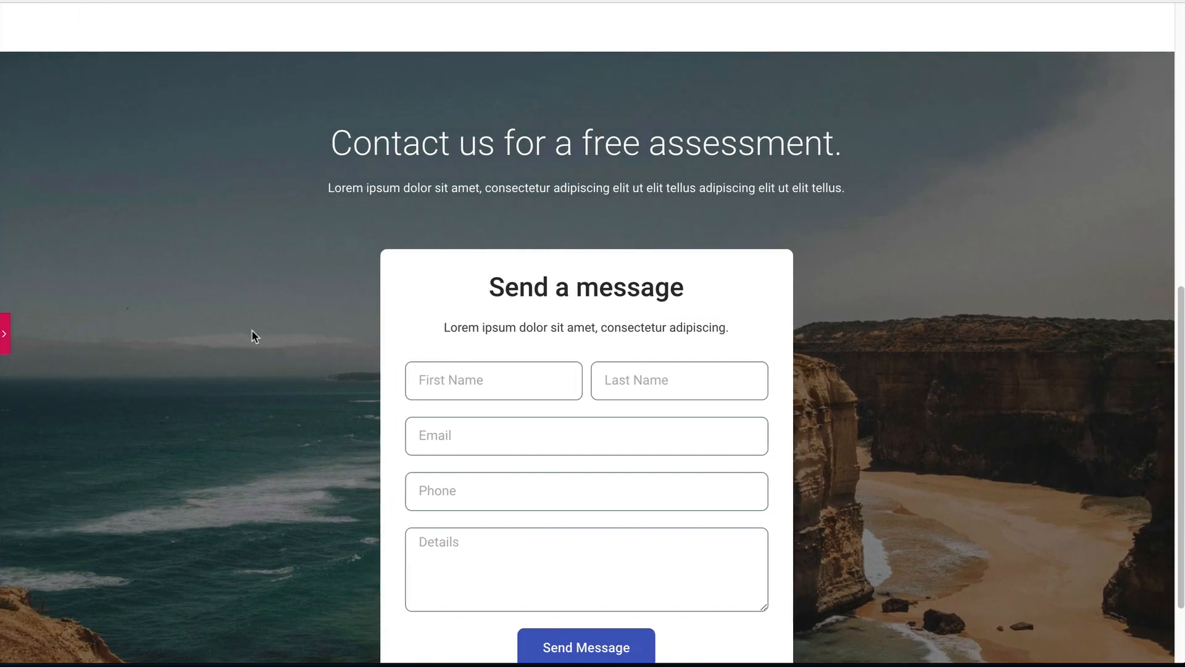
{"action": "scroll", "coordinate": [255, 336], "scroll_direction": "up", "scroll_amount": 1}
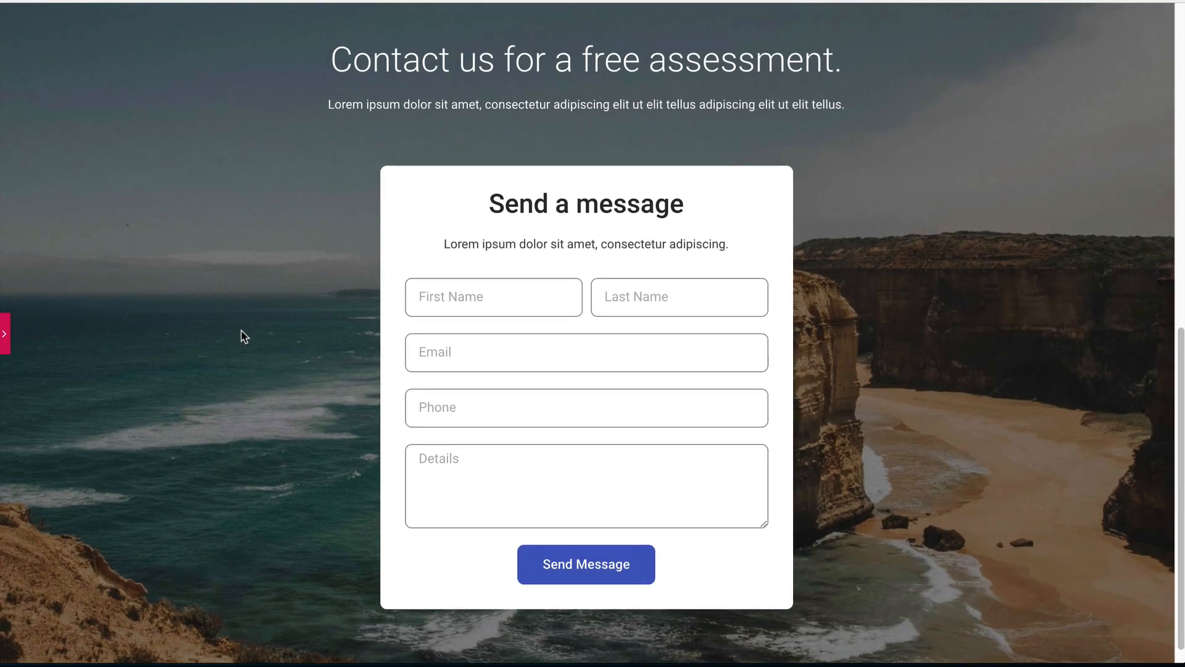
{"action": "scroll", "coordinate": [245, 312], "scroll_direction": "down", "scroll_amount": 1}
{"action": "left_click", "coordinate": [9, 347]}
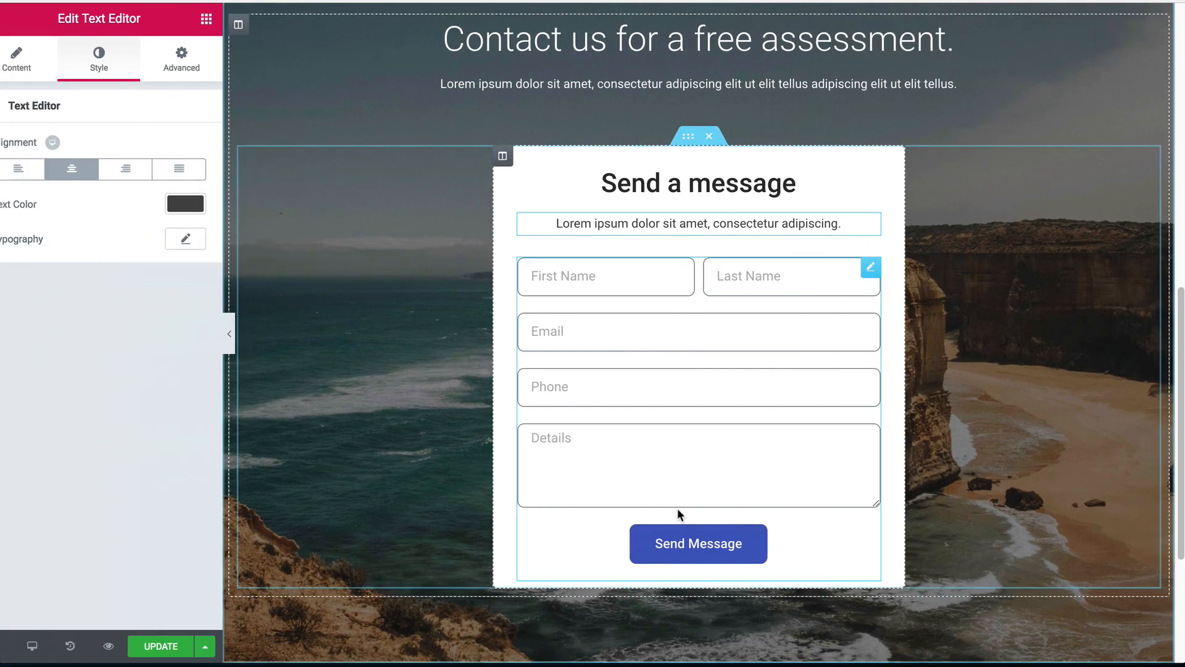
{"action": "left_click", "coordinate": [678, 506]}
{"action": "scroll", "coordinate": [84, 506], "scroll_direction": "down", "scroll_amount": 1}
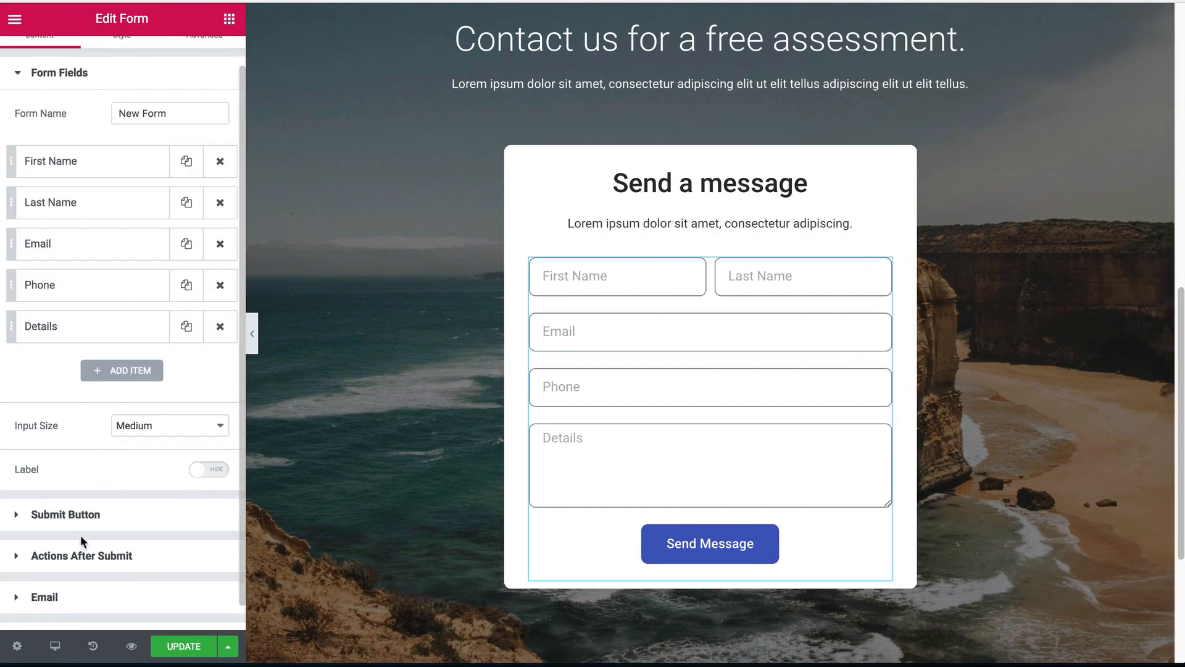
{"action": "left_click", "coordinate": [81, 529]}
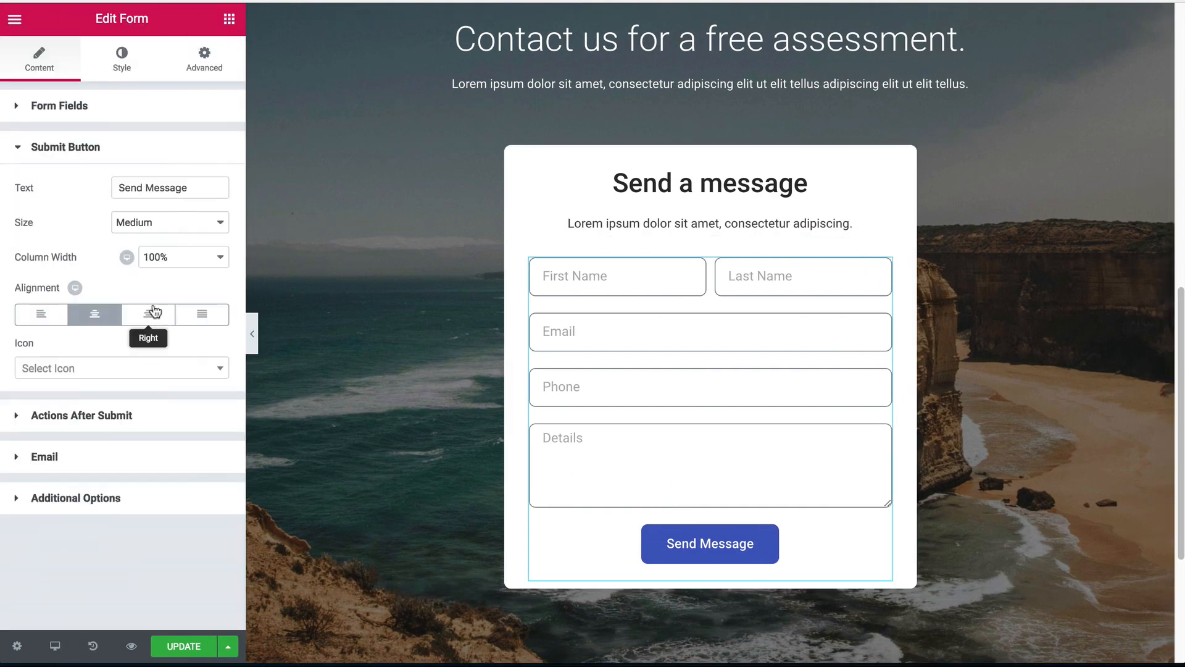
{"action": "left_click", "coordinate": [210, 316]}
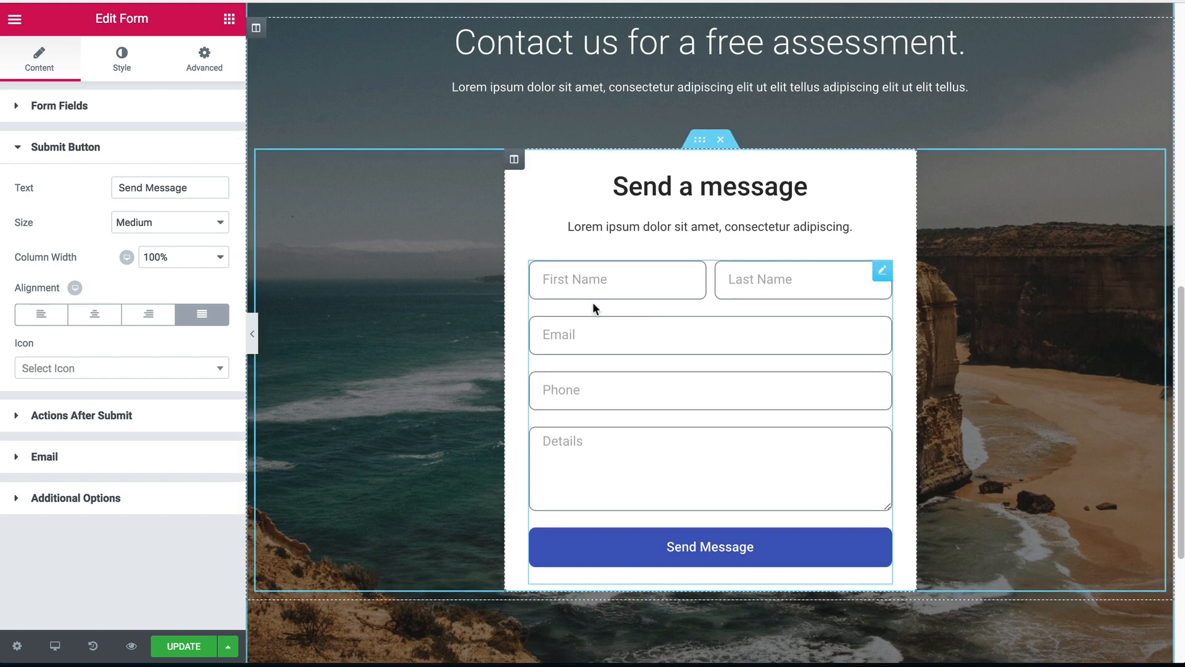
- Duplicate the spacer above the form card, place the copy between the card's paragraph and form fields, and set its space to 10
{"action": "left_click", "coordinate": [229, 19]}
{"action": "right_click", "coordinate": [564, 120]}
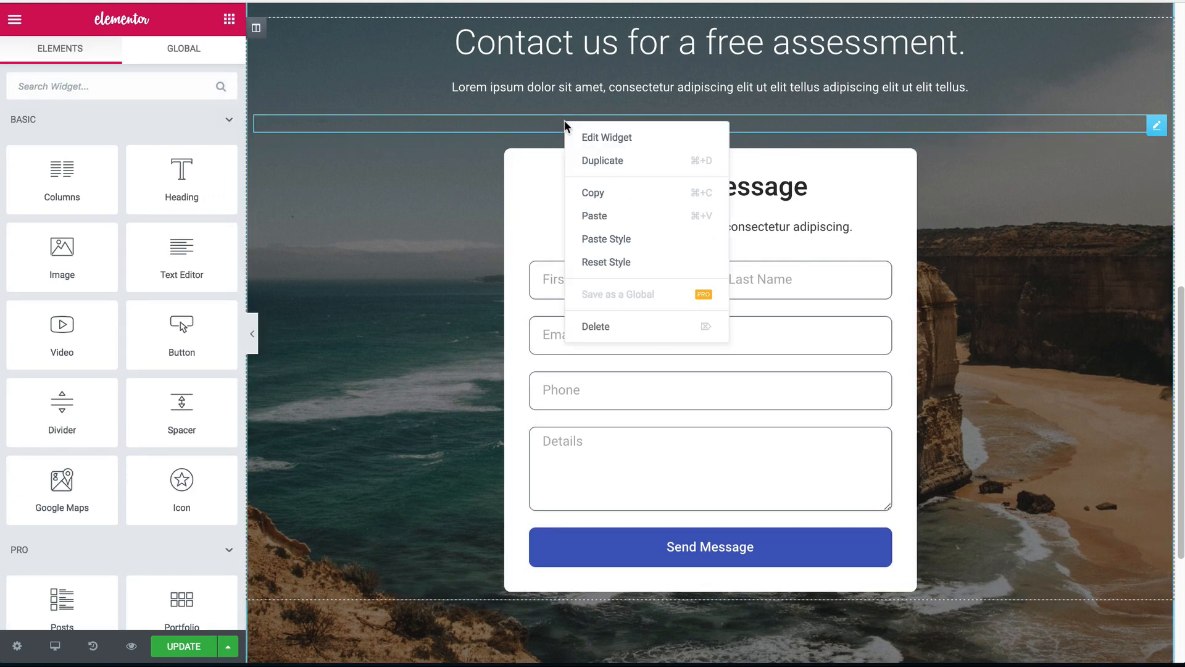
{"action": "left_click", "coordinate": [590, 160]}
{"action": "left_click_drag", "start_coordinate": [1156, 158], "coordinate": [710, 262]}
{"action": "left_click_drag", "start_coordinate": [22, 175], "coordinate": [3, 174]}
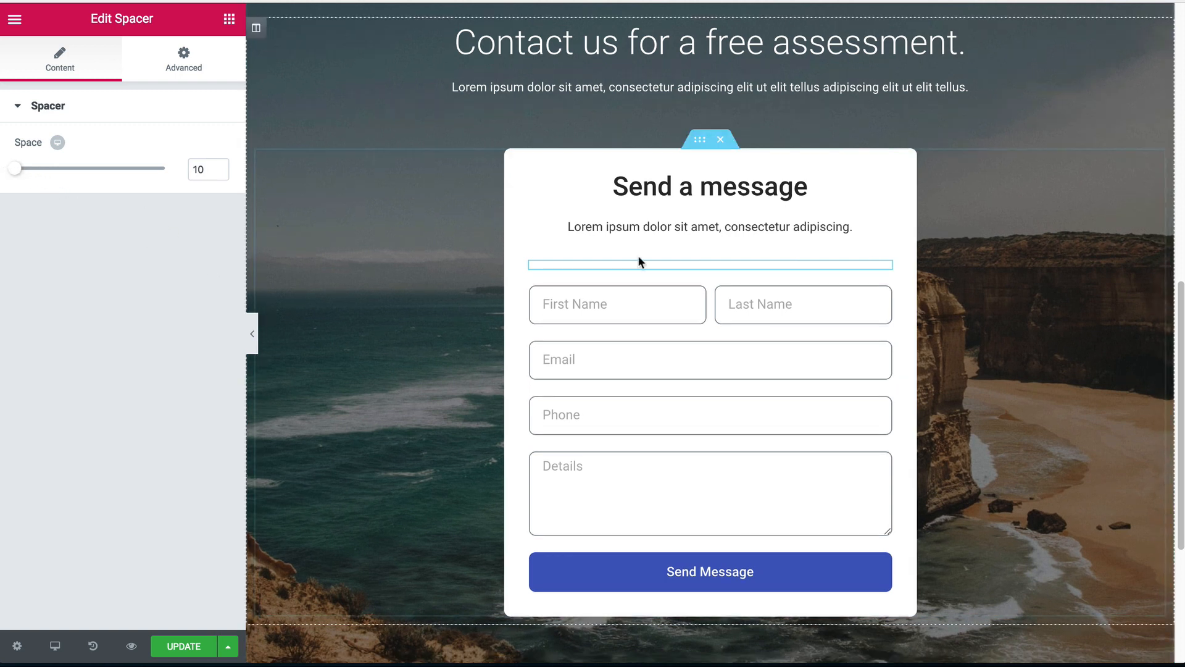
- Set the widgets space of the form card's column to 5 px
{"action": "left_click", "coordinate": [852, 227]}
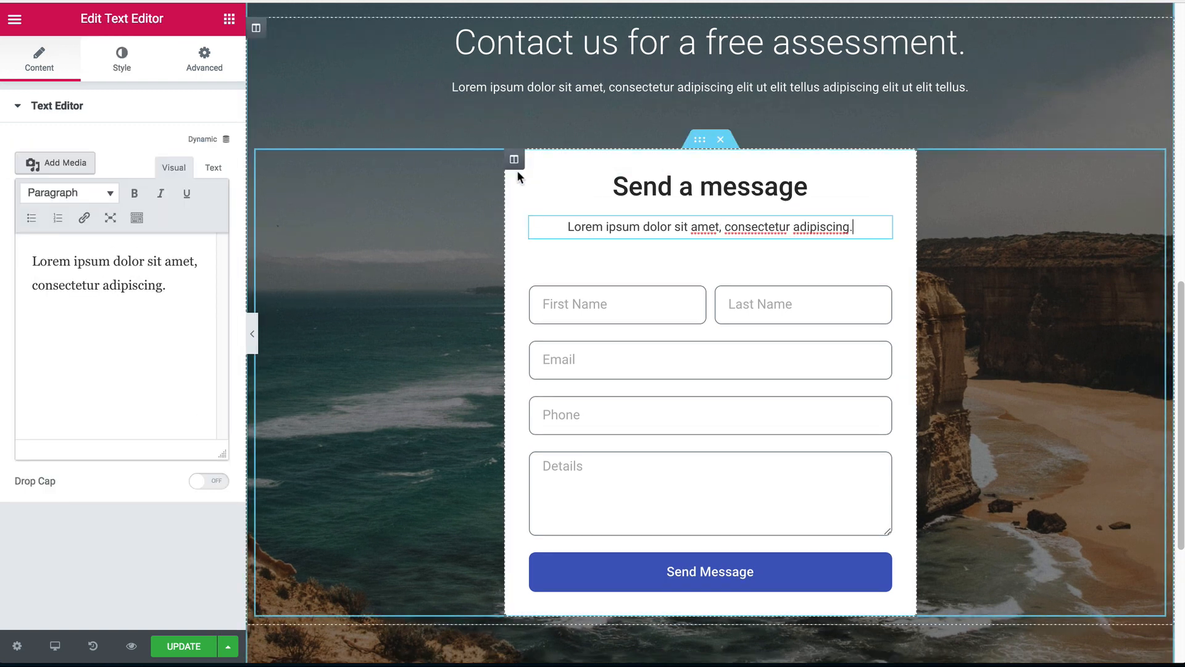
{"action": "left_click", "coordinate": [514, 160]}
{"action": "left_click", "coordinate": [167, 217]}
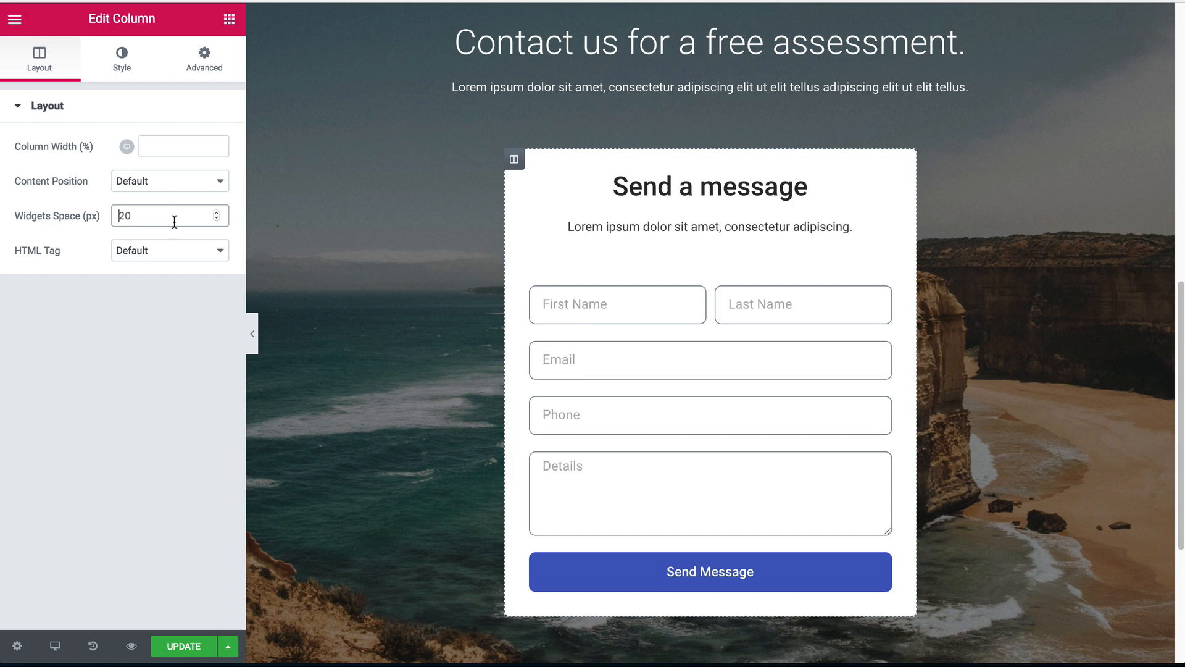
{"action": "key", "text": "Delete"}
{"action": "key", "text": "Delete"}
{"action": "type", "text": "5"}
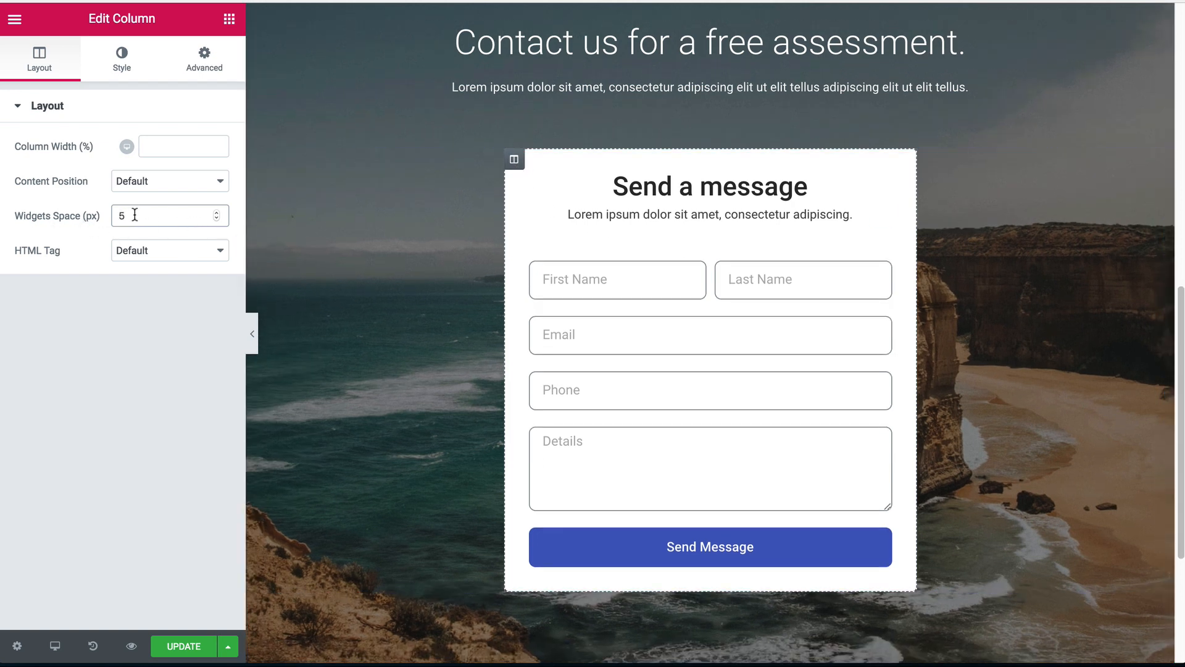
{"action": "type", "text": "20"}
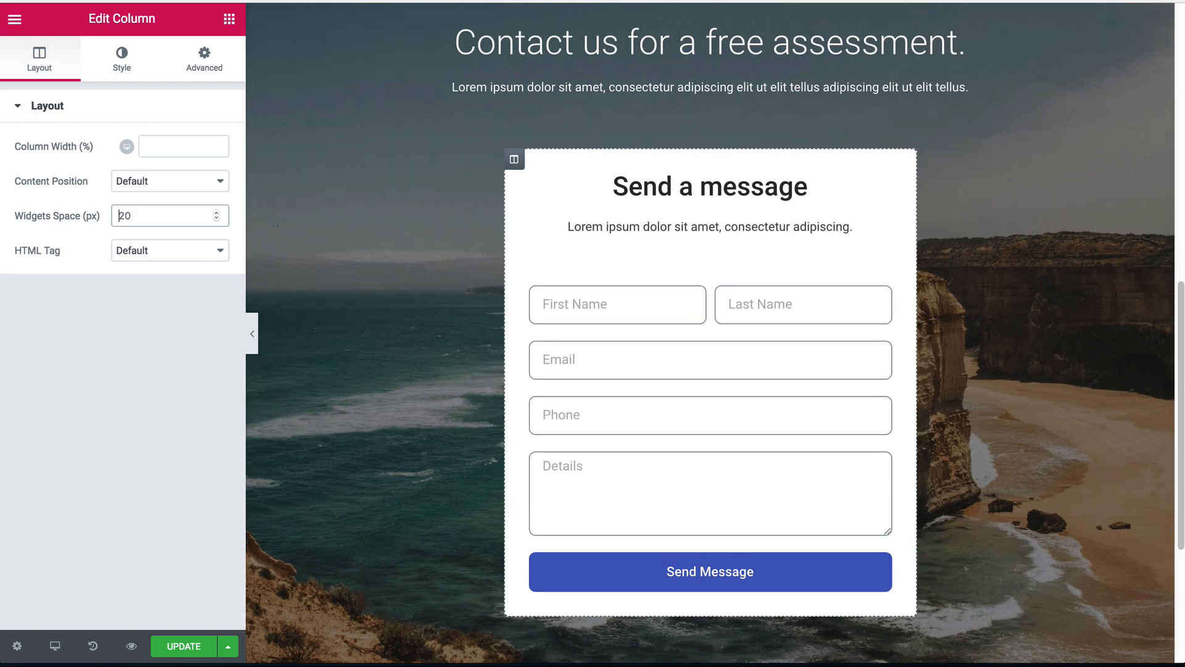
{"action": "key", "text": "BackSpace"}
{"action": "key", "text": "BackSpace"}
{"action": "type", "text": "5"}
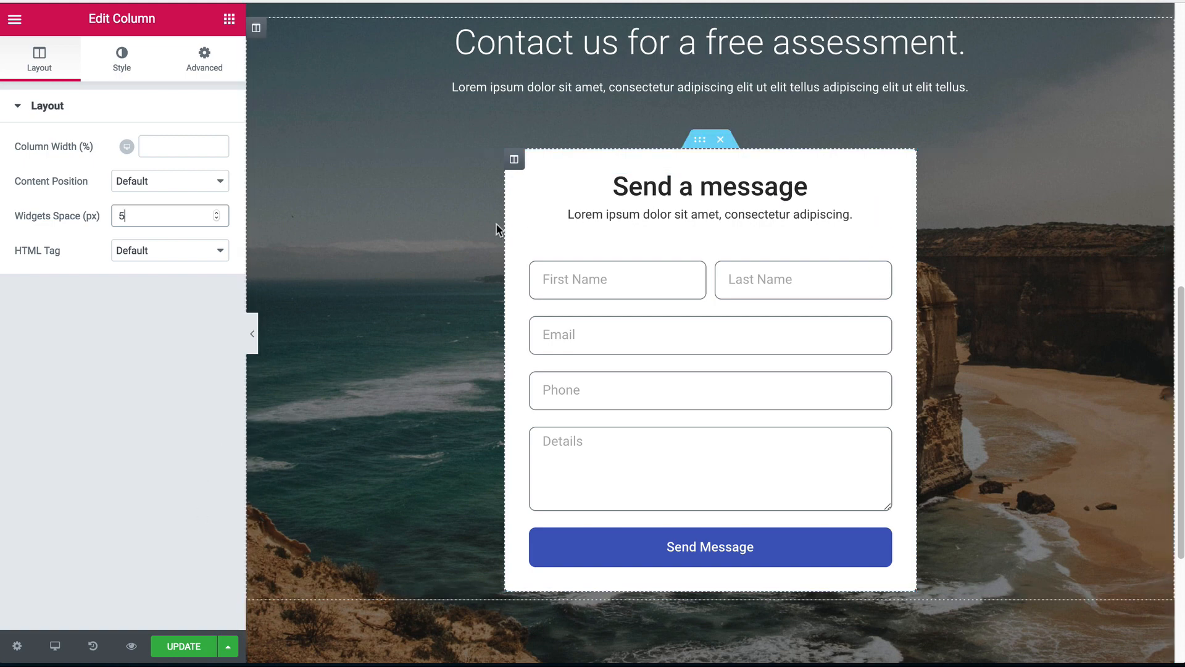
- Duplicate the intro paragraph under the "Contact us" heading and move the copy below the form card
{"action": "right_click", "coordinate": [947, 82]}
{"action": "left_click", "coordinate": [966, 117]}
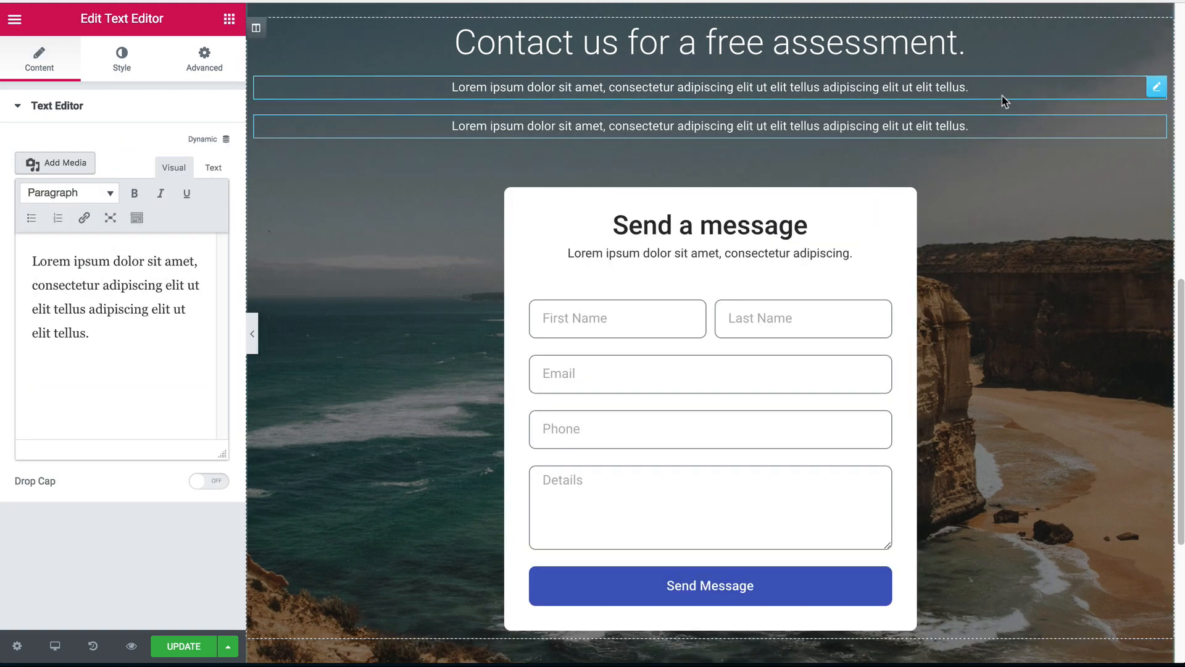
{"action": "left_click_drag", "start_coordinate": [1155, 87], "coordinate": [584, 607]}
- Duplicate the spacer above the form card and place the copy between the card and the paragraph below it
{"action": "scroll", "coordinate": [684, 532], "scroll_direction": "down", "scroll_amount": 1}
{"action": "right_click", "coordinate": [635, 59]}
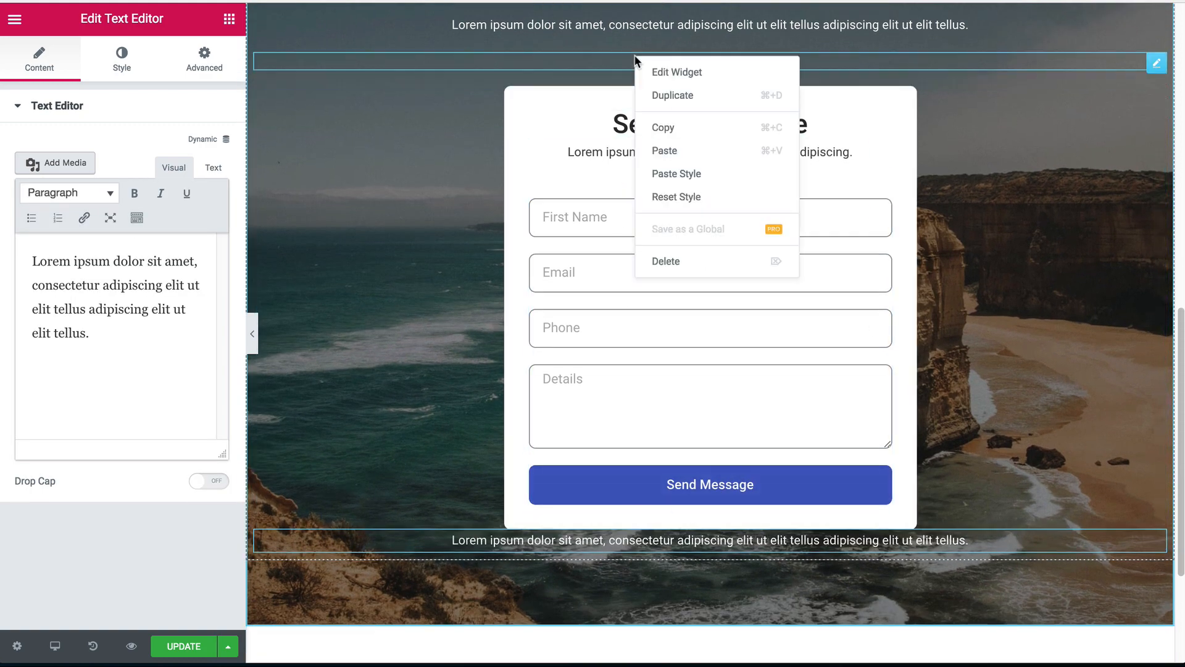
{"action": "left_click", "coordinate": [664, 93]}
{"action": "left_click_drag", "start_coordinate": [1125, 104], "coordinate": [569, 542]}
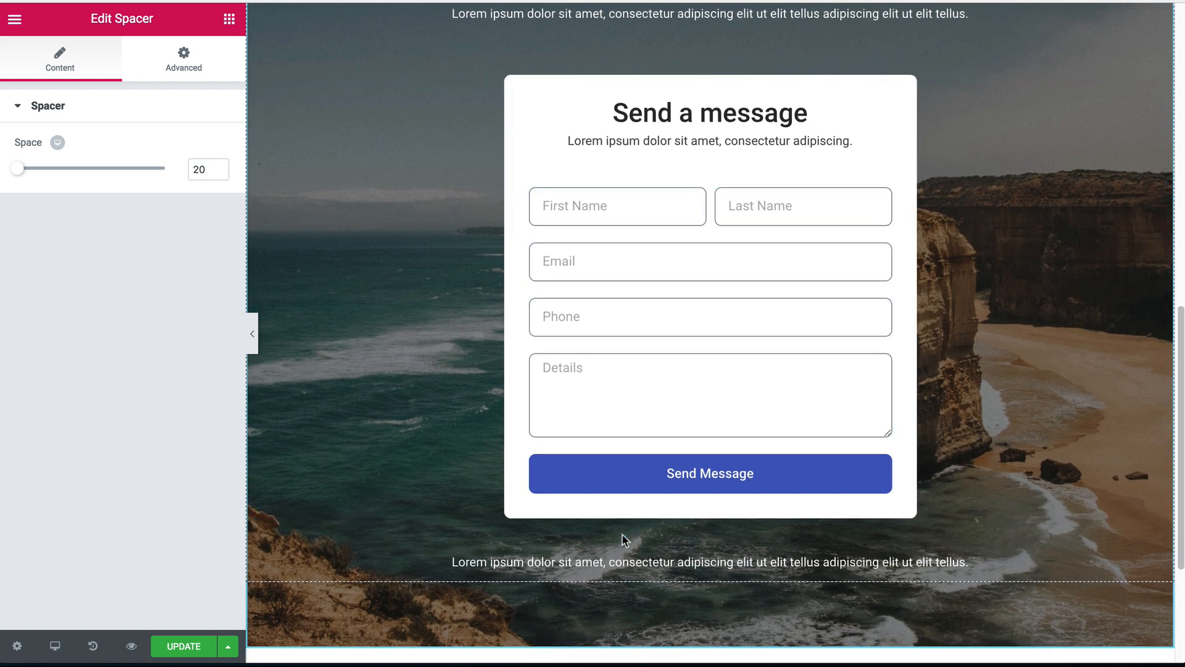
- Set the text color of the paragraph below the form card to #d3d3d3
{"action": "left_click", "coordinate": [617, 561]}
{"action": "left_click", "coordinate": [135, 66]}
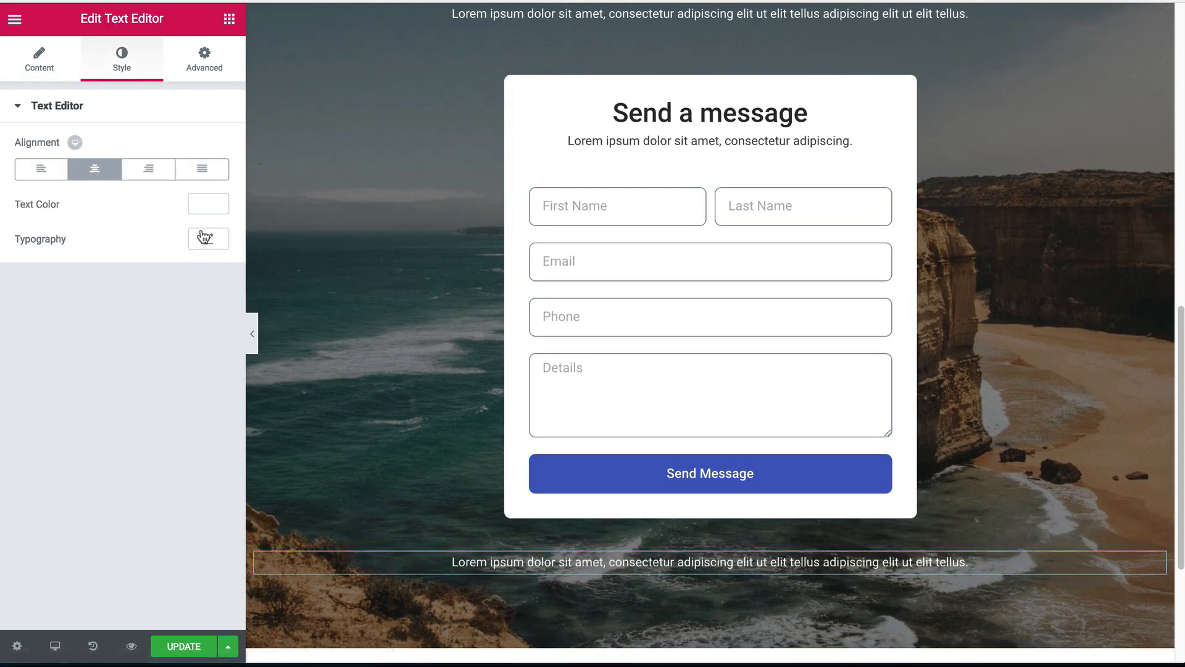
{"action": "left_click", "coordinate": [200, 214]}
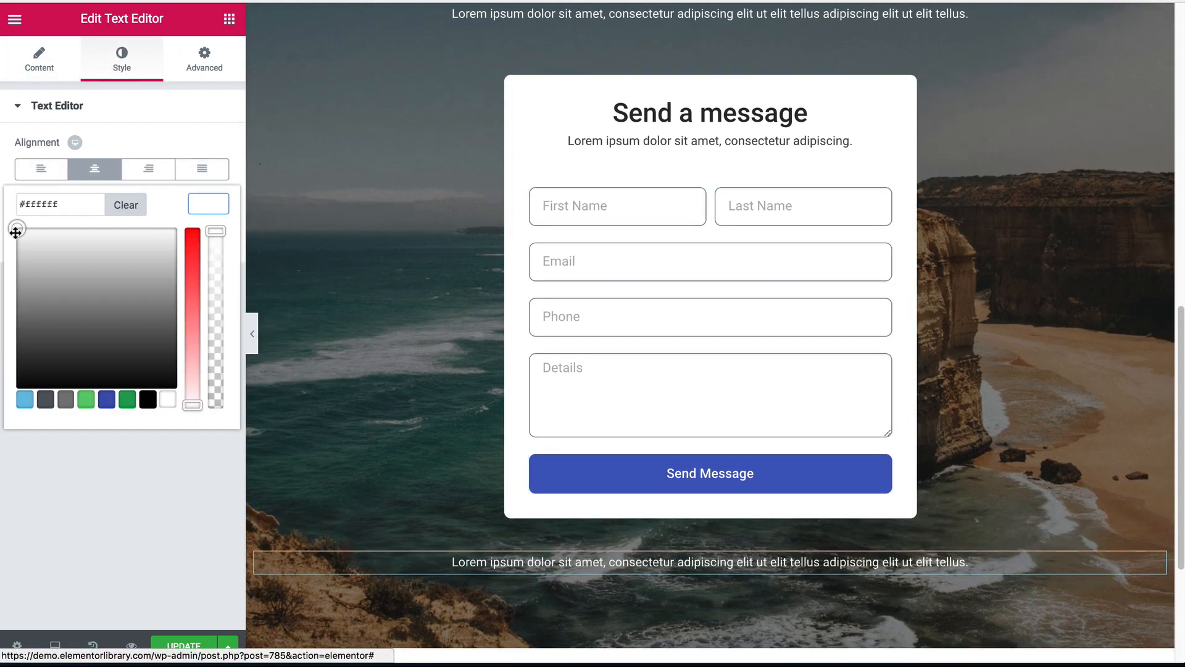
{"action": "left_click_drag", "start_coordinate": [16, 233], "coordinate": [12, 256]}
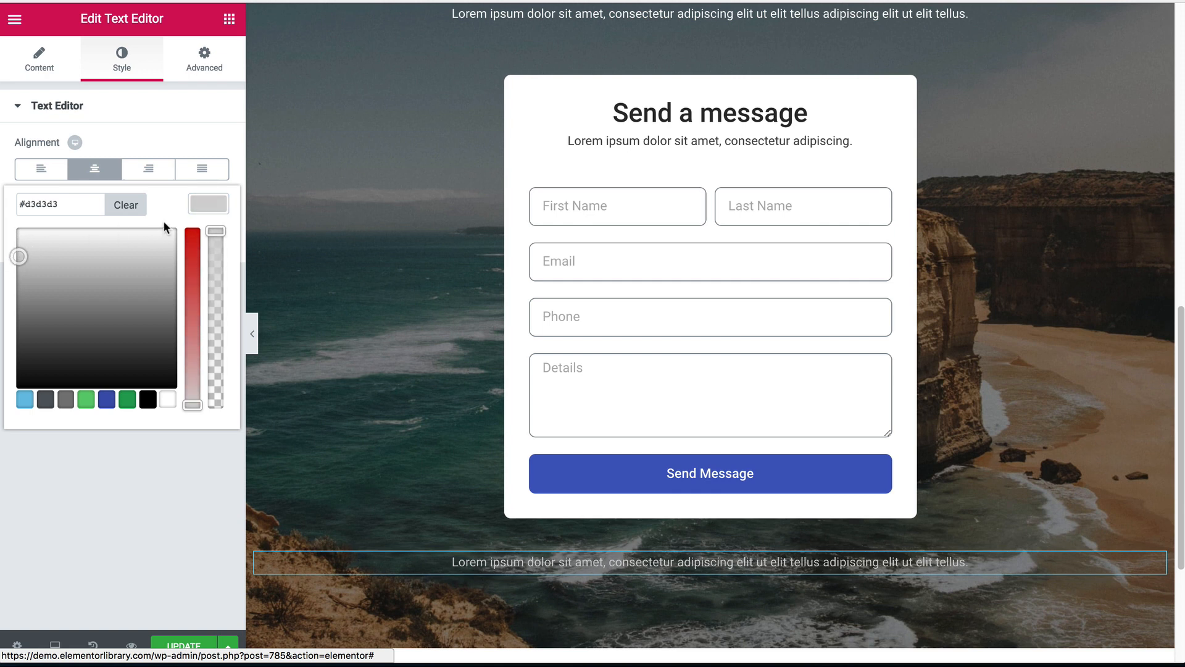
{"action": "key", "text": "Escape"}
- Shorten the paragraph below the form card to "Lorem ipsum dolor sit amet, consectetur adipiscing elit ut elit."
{"action": "left_click", "coordinate": [39, 61]}
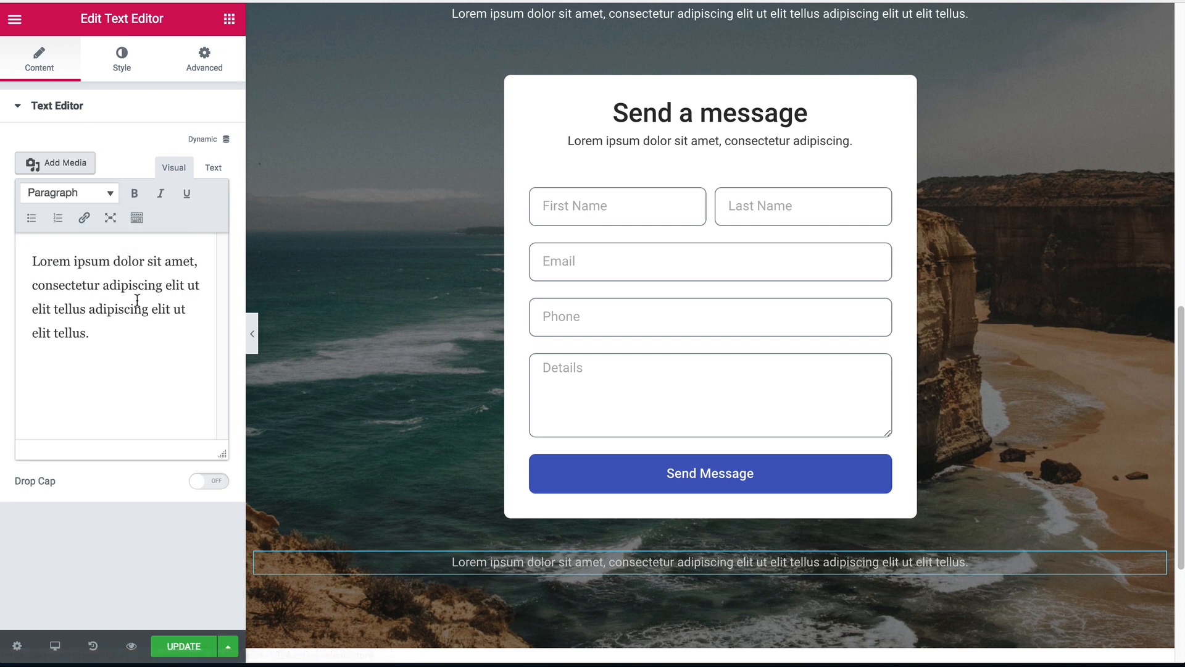
{"action": "left_click_drag", "start_coordinate": [109, 327], "coordinate": [79, 311]}
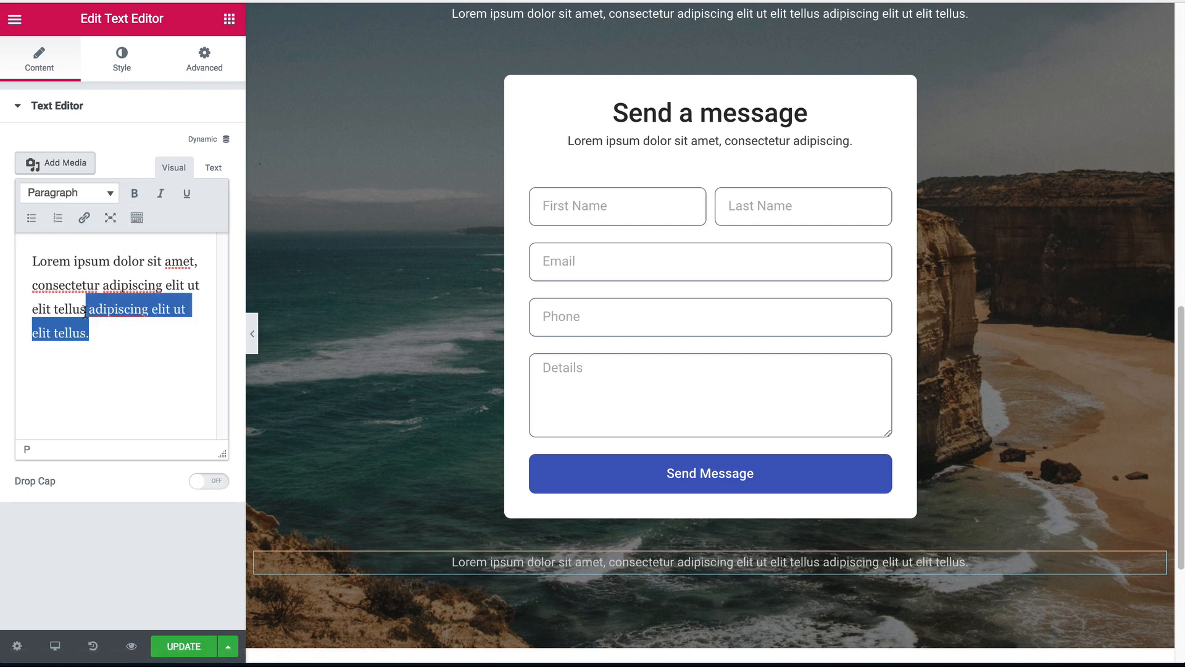
{"action": "key", "text": "BackSpace"}
{"action": "left_click_drag", "start_coordinate": [92, 306], "coordinate": [58, 312]}
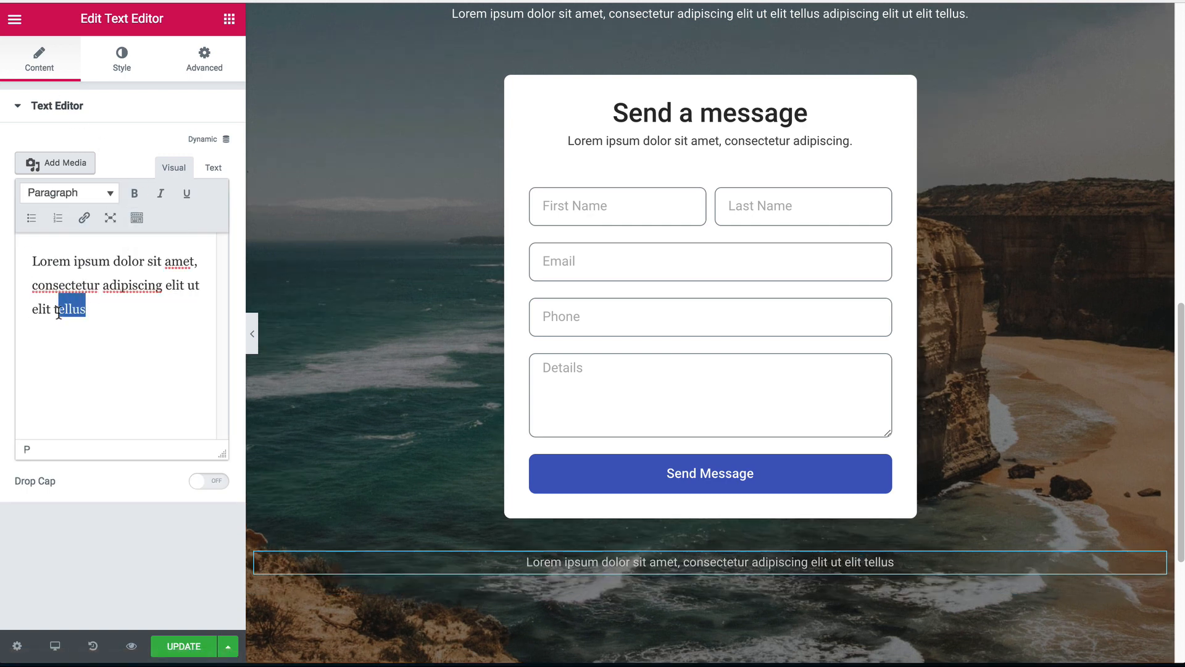
{"action": "key", "text": "BackSpace"}
{"action": "type", "text": "."}
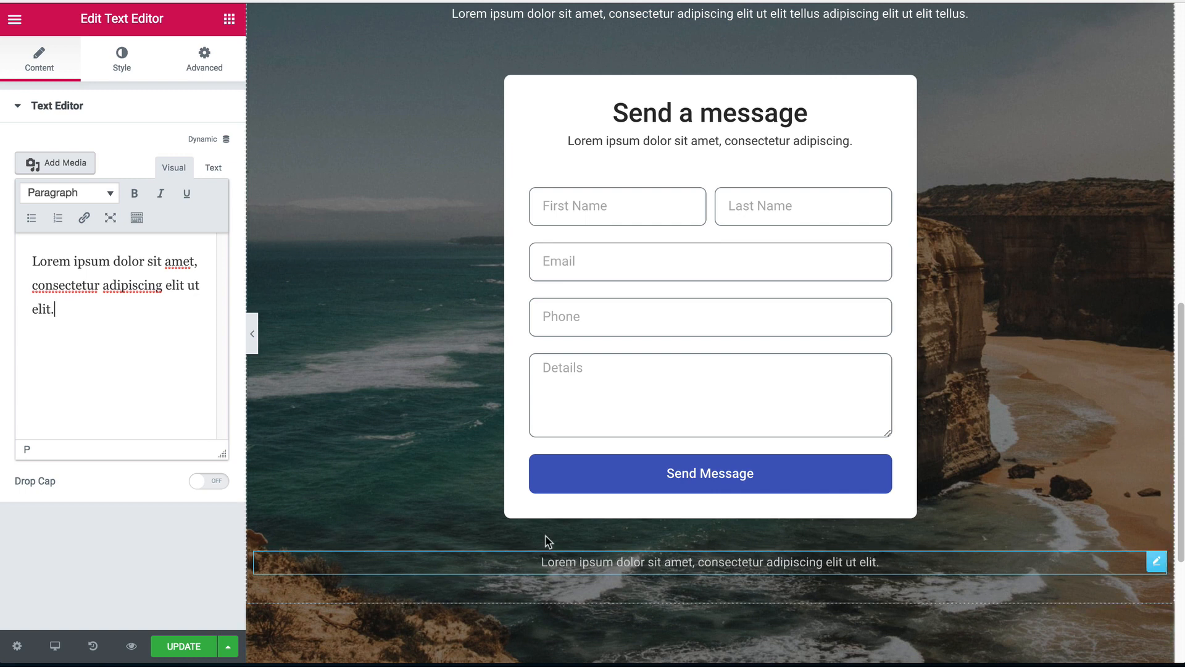
- Set the font size of the paragraph below the form card to 12 px and update the page
{"action": "left_click", "coordinate": [121, 60]}
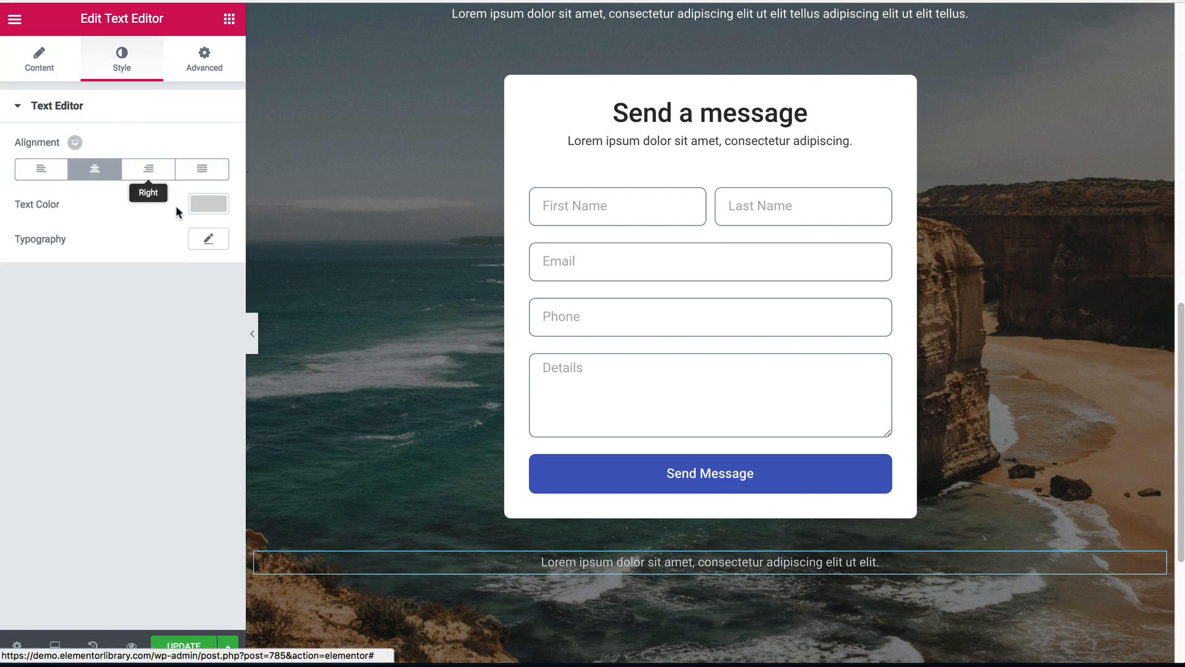
{"action": "left_click", "coordinate": [207, 240]}
{"action": "left_click", "coordinate": [190, 339]}
{"action": "type", "text": "12"}
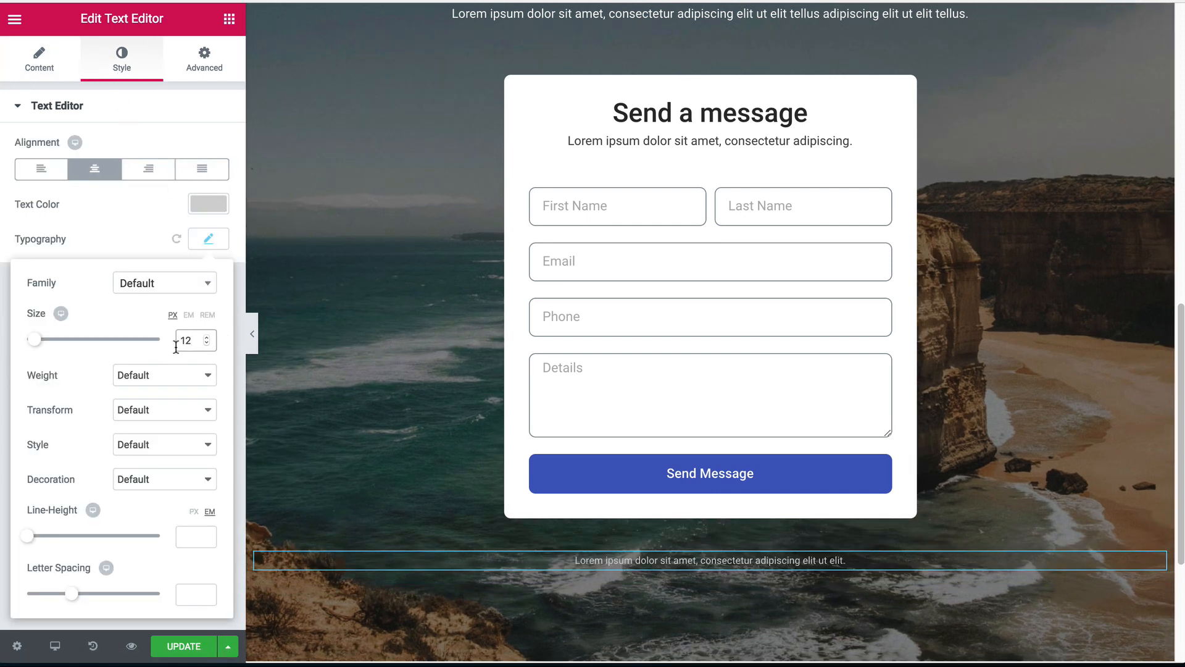
{"action": "left_click", "coordinate": [179, 646]}
- Review the full-width layout of the contact section with the editing panel hidden, checking its spacing and the form card
{"action": "left_click", "coordinate": [253, 337]}
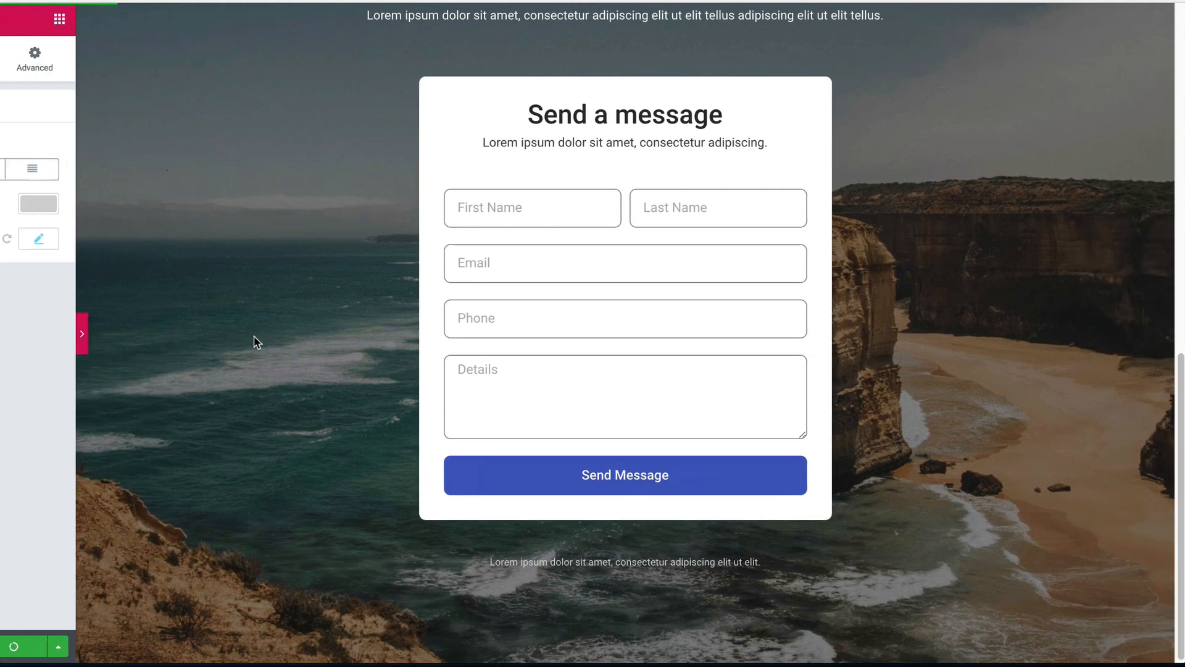
{"action": "scroll", "coordinate": [339, 349], "scroll_direction": "up", "scroll_amount": 4}
{"action": "scroll", "coordinate": [347, 336], "scroll_direction": "down", "scroll_amount": 2}
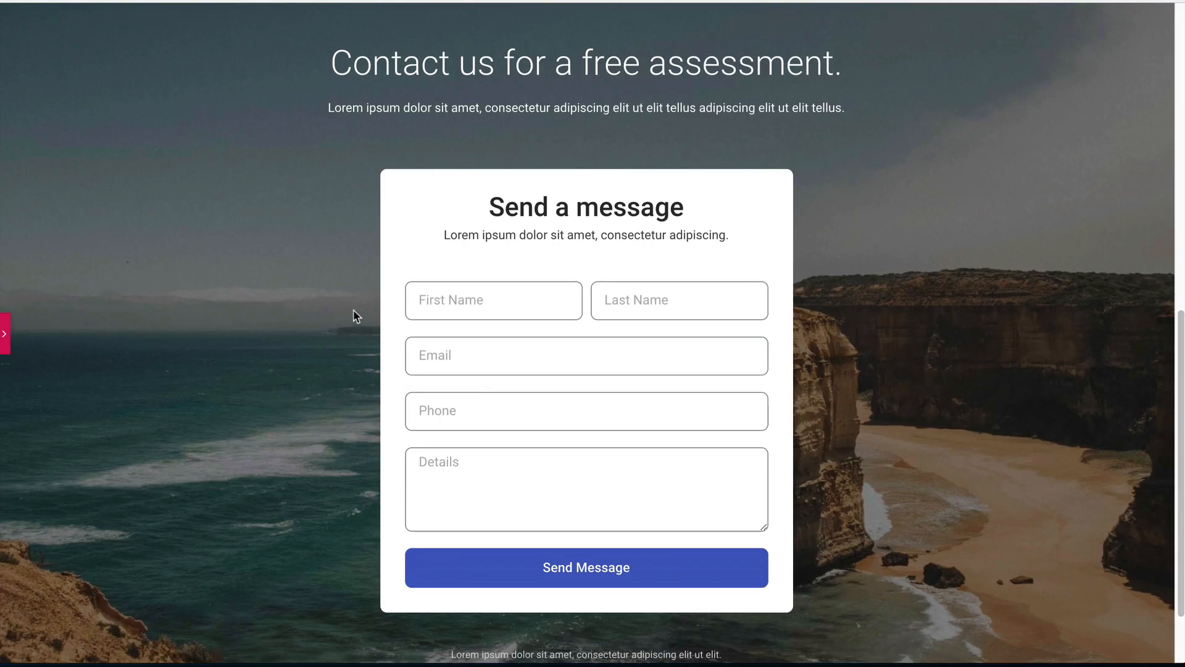
{"action": "scroll", "coordinate": [536, 343], "scroll_direction": "down", "scroll_amount": 2}
{"action": "scroll", "coordinate": [532, 333], "scroll_direction": "up", "scroll_amount": 9}
{"action": "scroll", "coordinate": [534, 344], "scroll_direction": "down", "scroll_amount": 9}
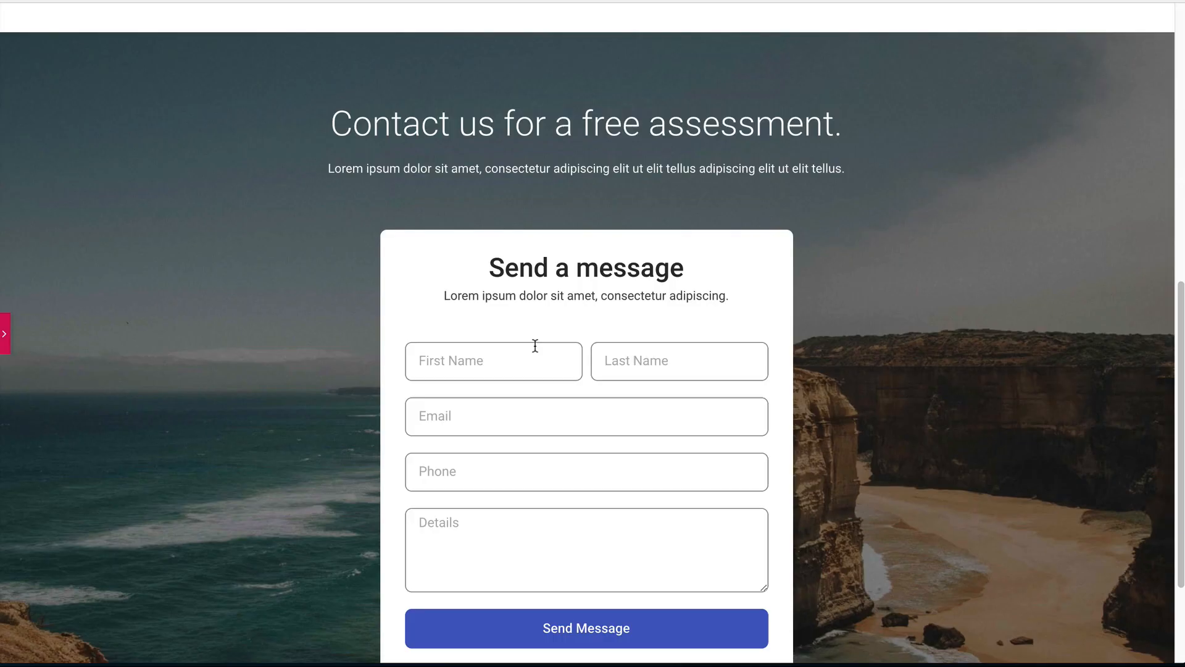
{"action": "scroll", "coordinate": [512, 340], "scroll_direction": "up", "scroll_amount": 9}
{"action": "scroll", "coordinate": [513, 341], "scroll_direction": "down", "scroll_amount": 9}
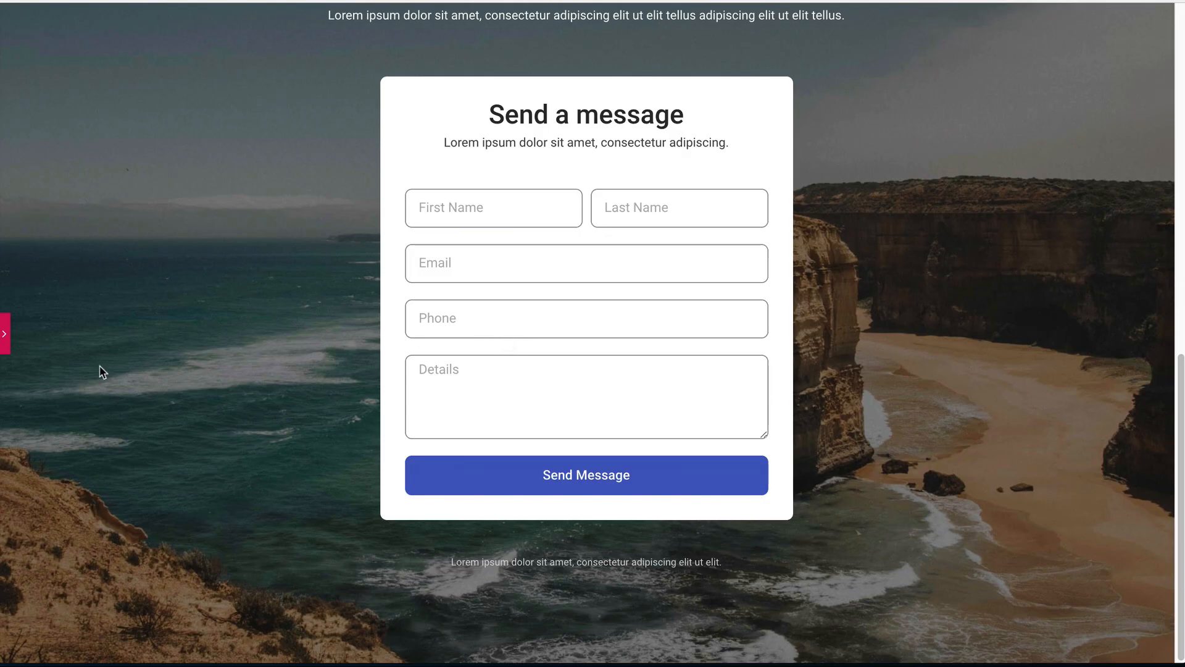
{"action": "left_click", "coordinate": [4, 336]}
{"action": "scroll", "coordinate": [424, 328], "scroll_direction": "up", "scroll_amount": 5}
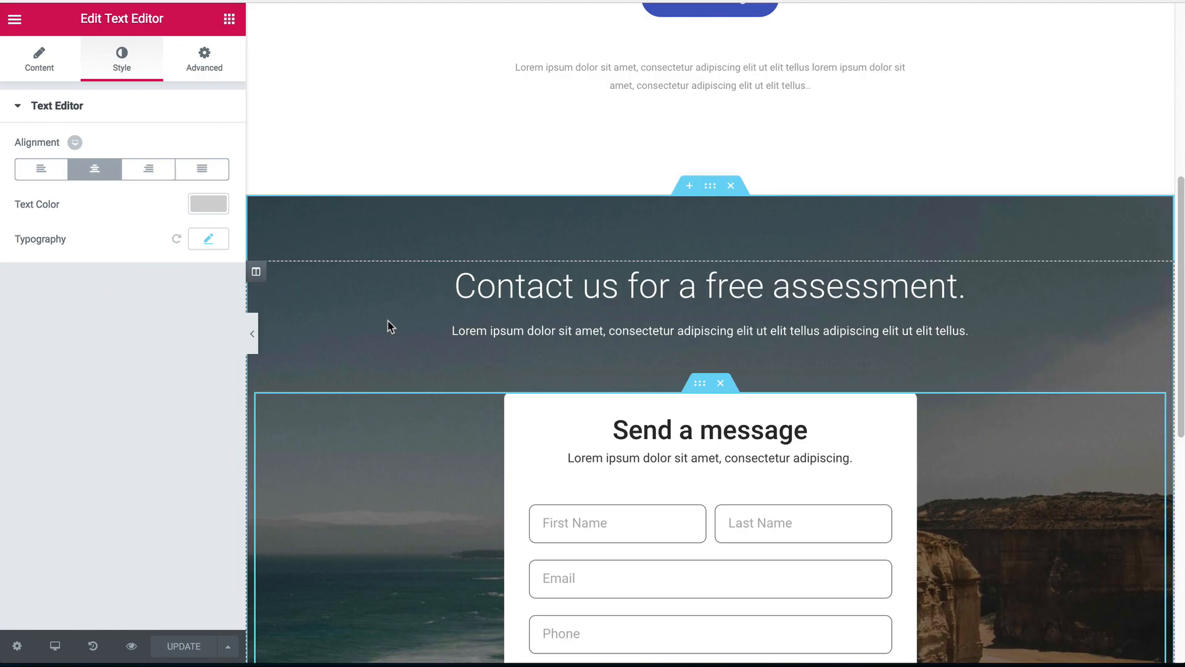
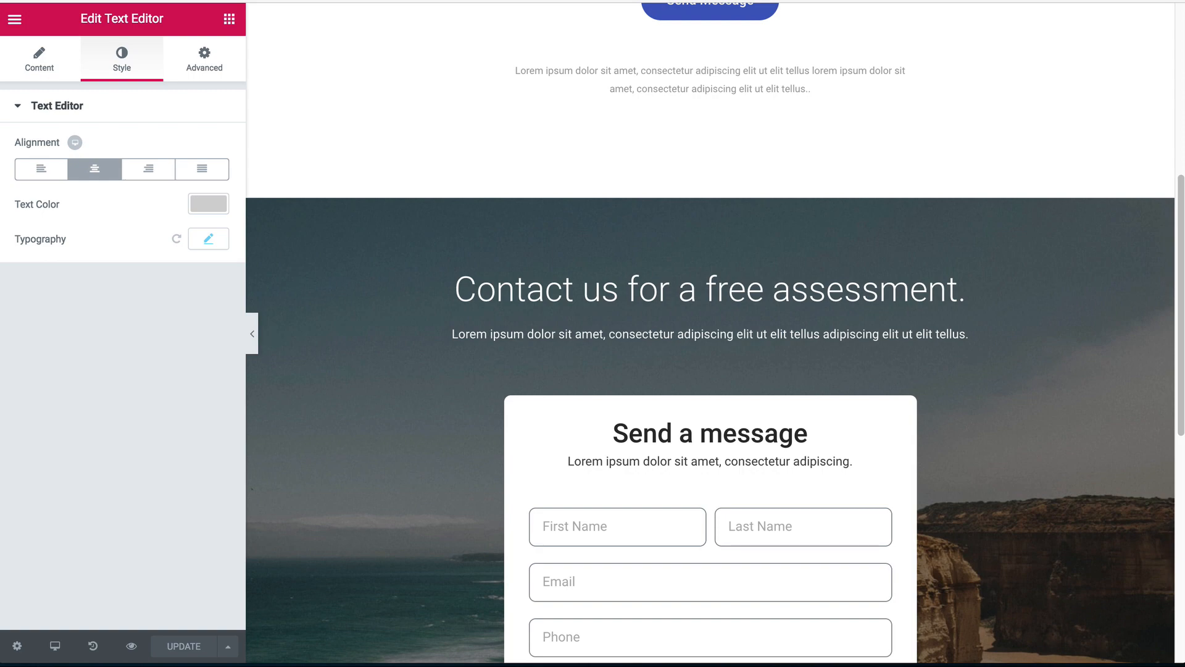
{"action": "scroll", "coordinate": [410, 520], "scroll_direction": "down", "scroll_amount": 3}
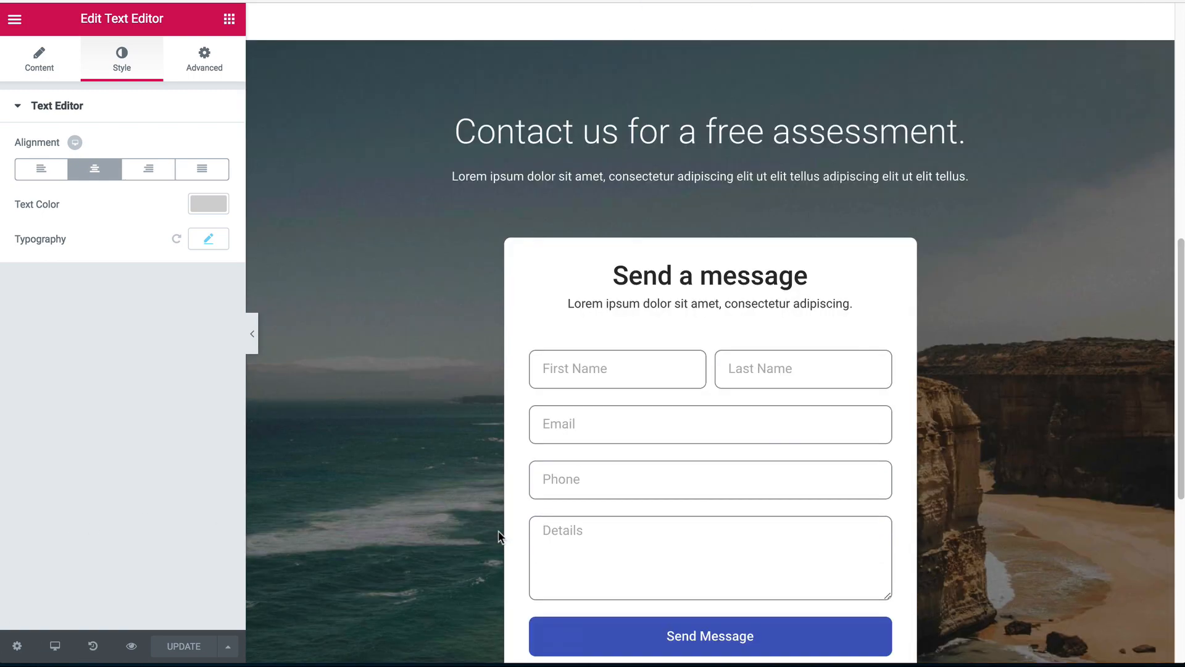
- Duplicate the "Get in touch with us today!" section and move the copy below the background image section
{"action": "scroll", "coordinate": [498, 535], "scroll_direction": "up", "scroll_amount": 9}
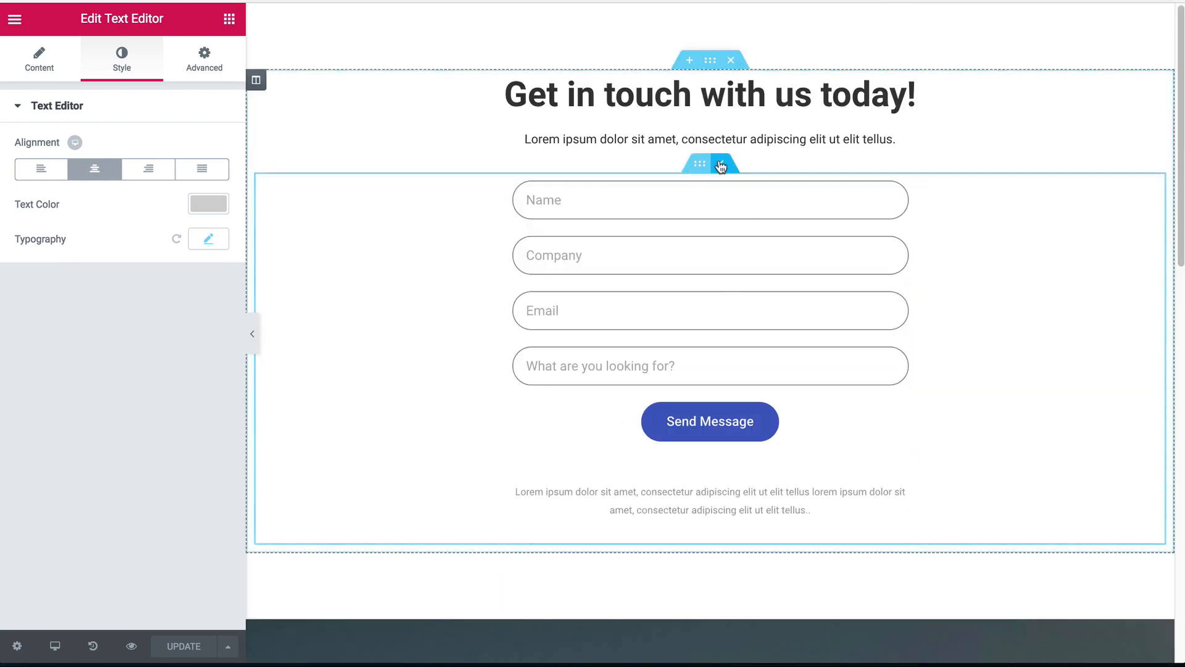
{"action": "right_click", "coordinate": [711, 70]}
{"action": "left_click", "coordinate": [733, 109]}
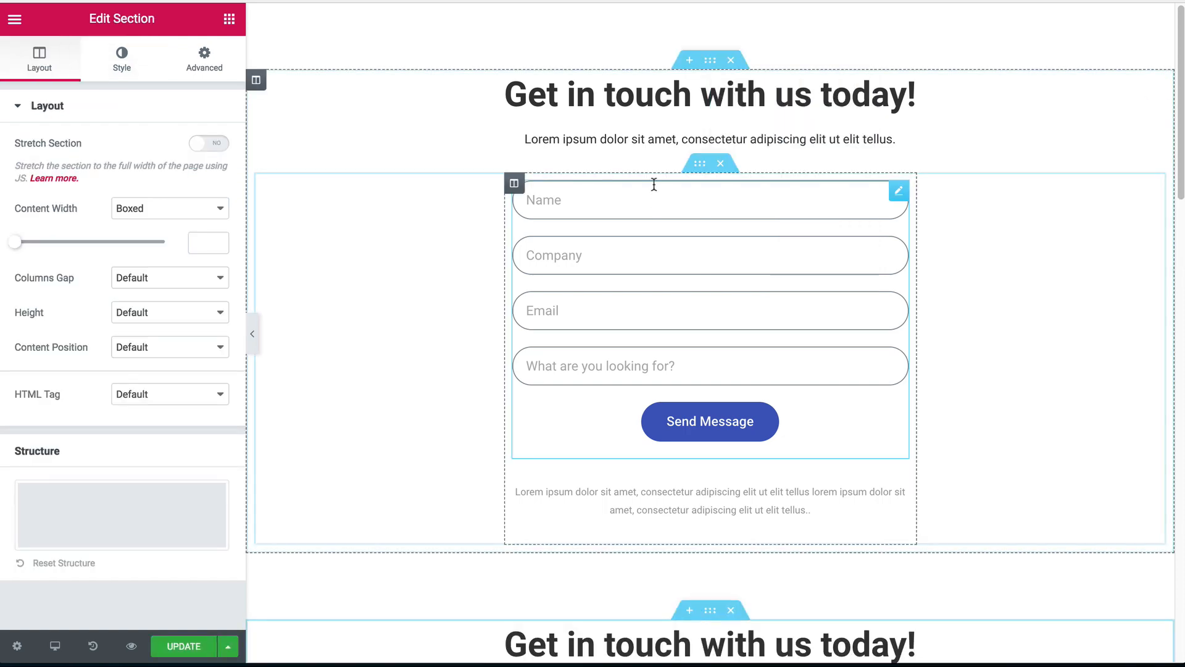
{"action": "scroll", "coordinate": [743, 270], "scroll_direction": "down", "scroll_amount": 12}
{"action": "left_click_drag", "start_coordinate": [734, 306], "coordinate": [679, 529]}
{"action": "scroll", "coordinate": [681, 530], "scroll_direction": "down", "scroll_amount": 5}
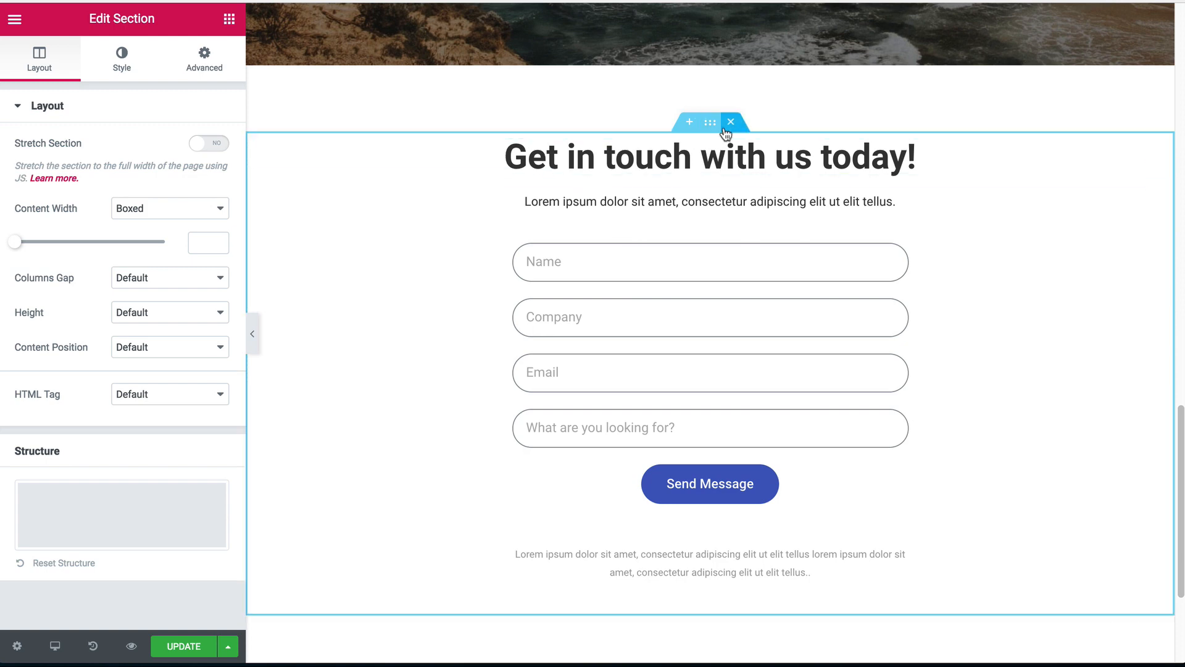
- Insert a two-column section above the copied section and set its top and bottom margins to 80 px
{"action": "left_click", "coordinate": [690, 122]}
{"action": "left_click", "coordinate": [687, 130]}
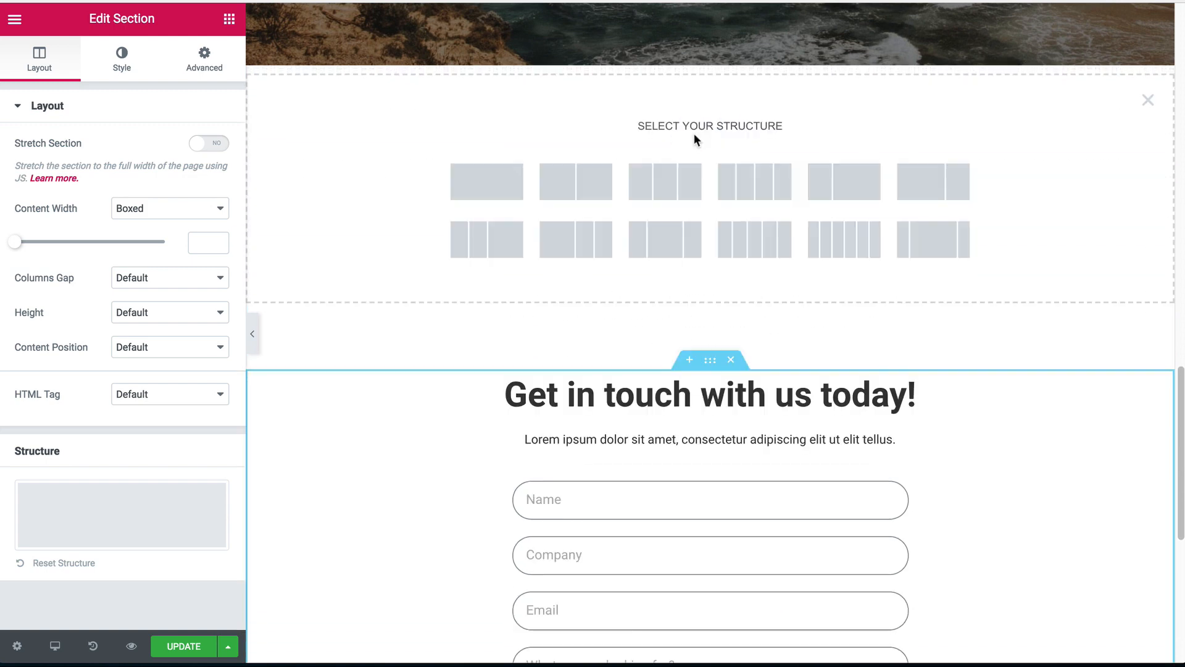
{"action": "left_click", "coordinate": [587, 195]}
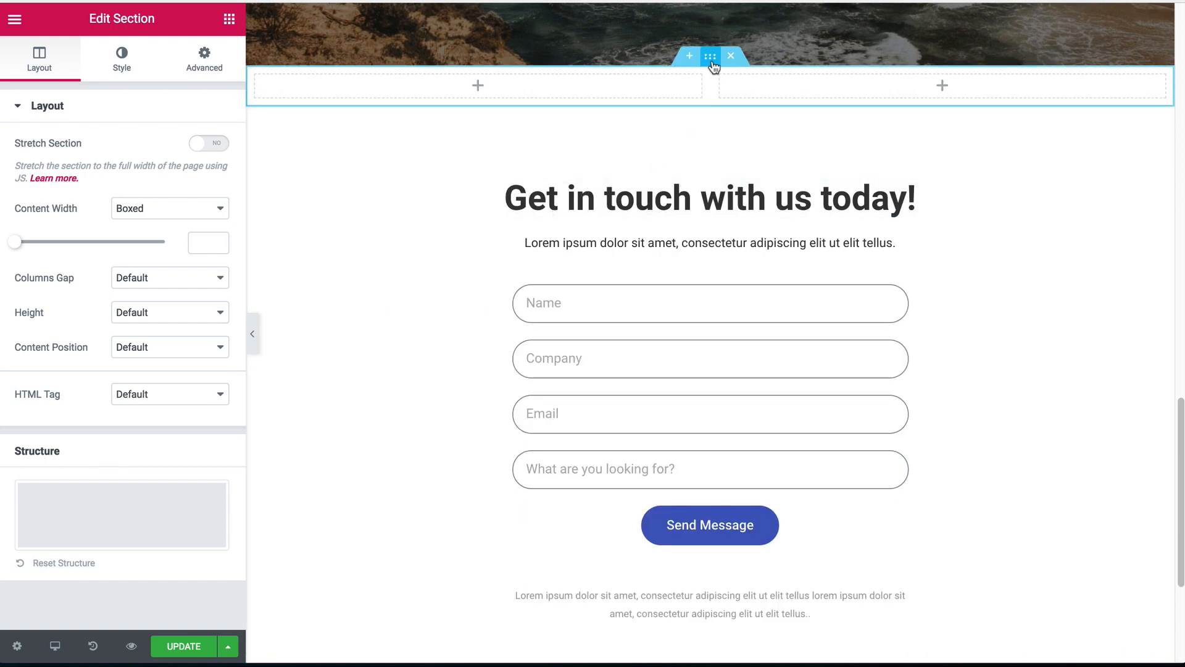
{"action": "left_click", "coordinate": [191, 67]}
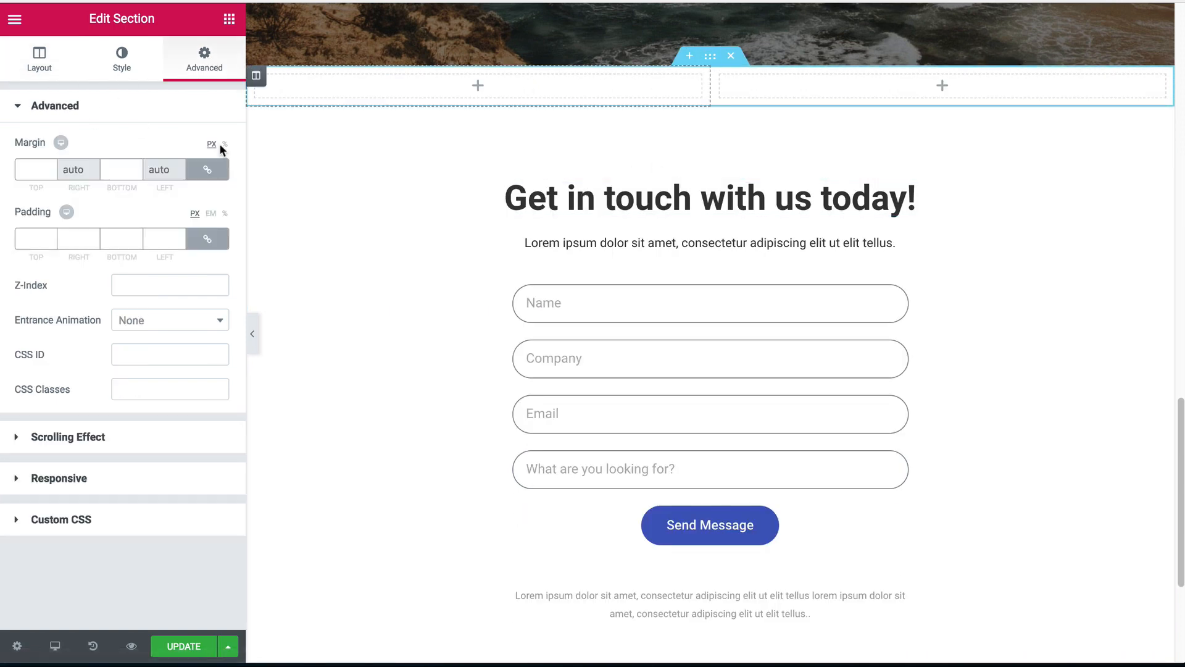
{"action": "type", "text": "80"}
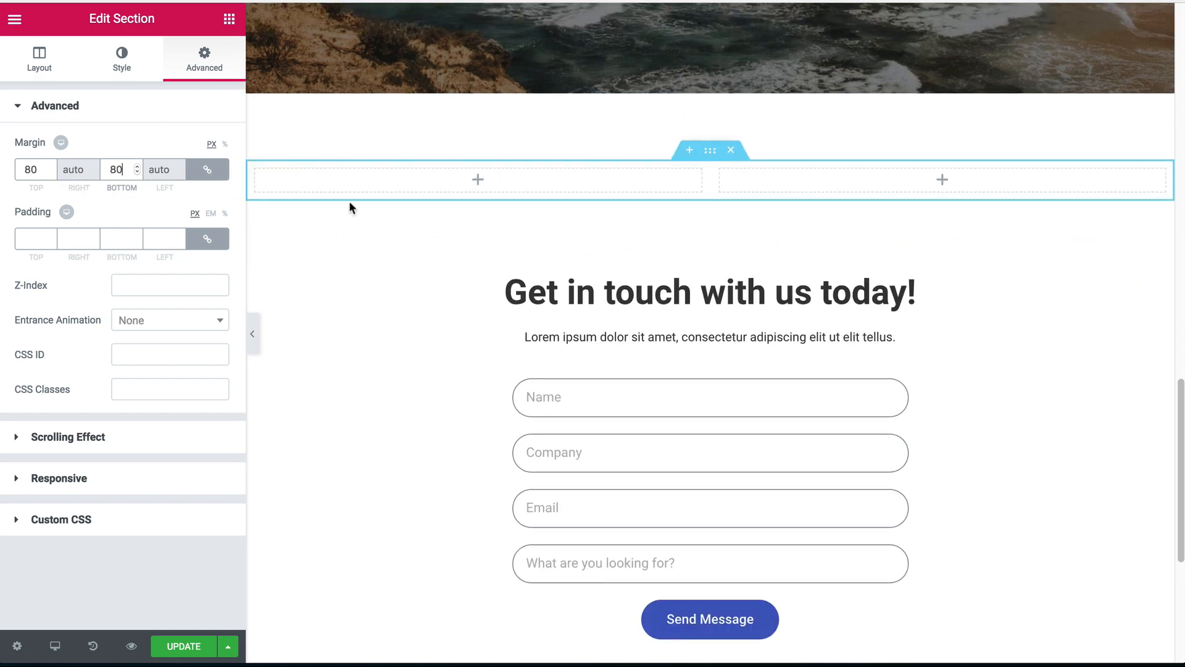
- Copy the background color code of the Send Message button in the rounded form below the two-column section
{"action": "left_click", "coordinate": [256, 171]}
{"action": "left_click", "coordinate": [138, 69]}
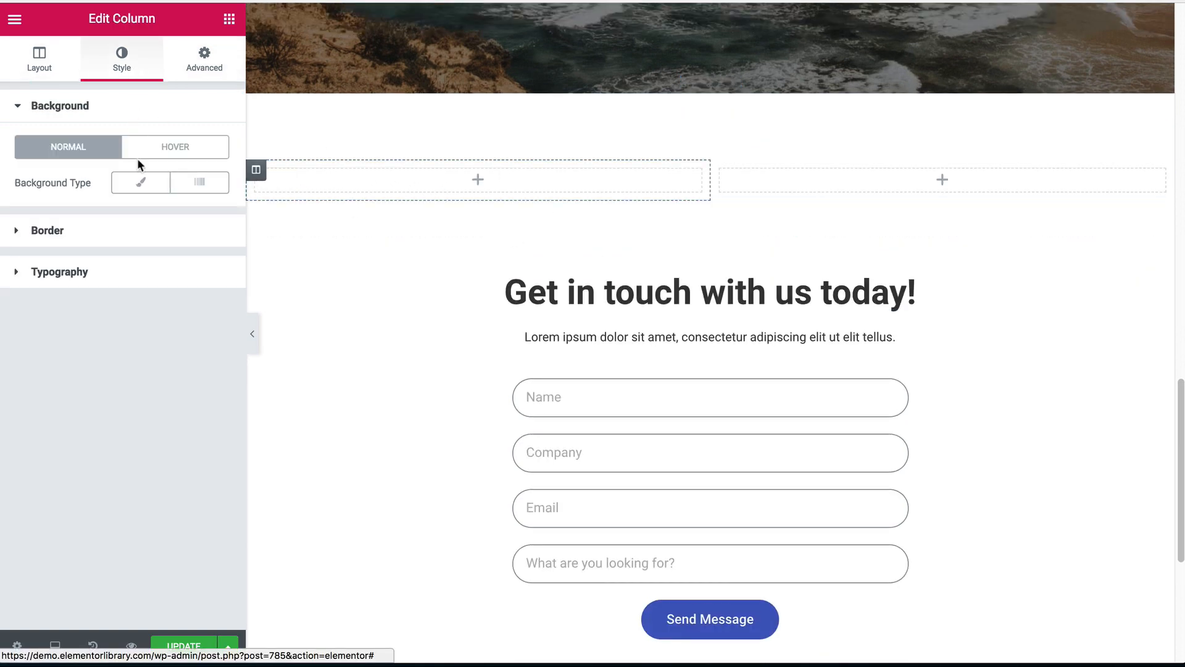
{"action": "scroll", "coordinate": [431, 352], "scroll_direction": "up", "scroll_amount": 10}
{"action": "scroll", "coordinate": [712, 408], "scroll_direction": "down", "scroll_amount": 7}
{"action": "scroll", "coordinate": [712, 409], "scroll_direction": "down", "scroll_amount": 5}
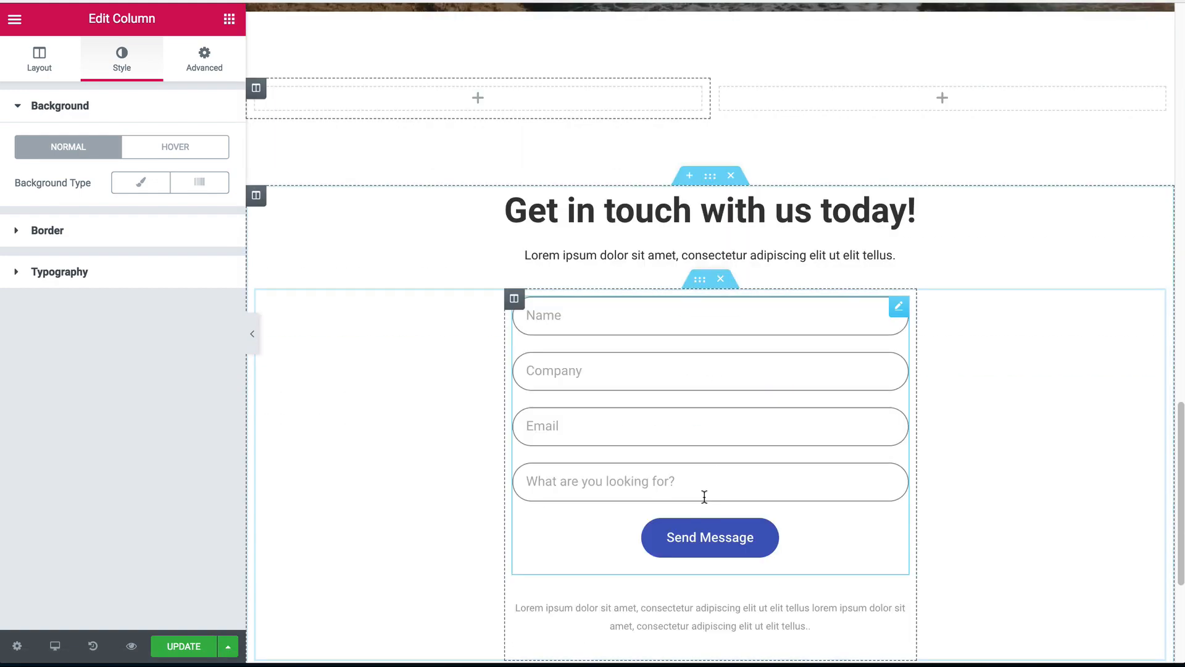
{"action": "left_click", "coordinate": [694, 531]}
{"action": "left_click", "coordinate": [113, 63]}
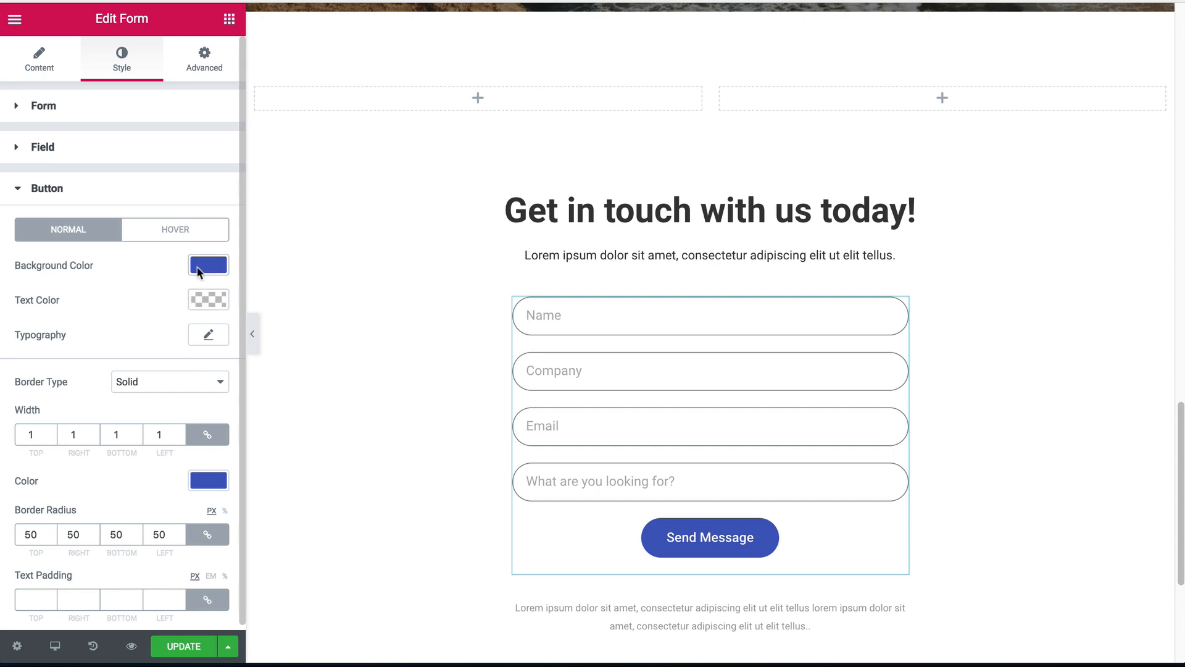
{"action": "left_click", "coordinate": [199, 265]}
{"action": "left_click_drag", "start_coordinate": [83, 265], "coordinate": [24, 265]}
{"action": "key", "text": "ctrl+c"}
{"action": "scroll", "coordinate": [421, 393], "scroll_direction": "up", "scroll_amount": 5}
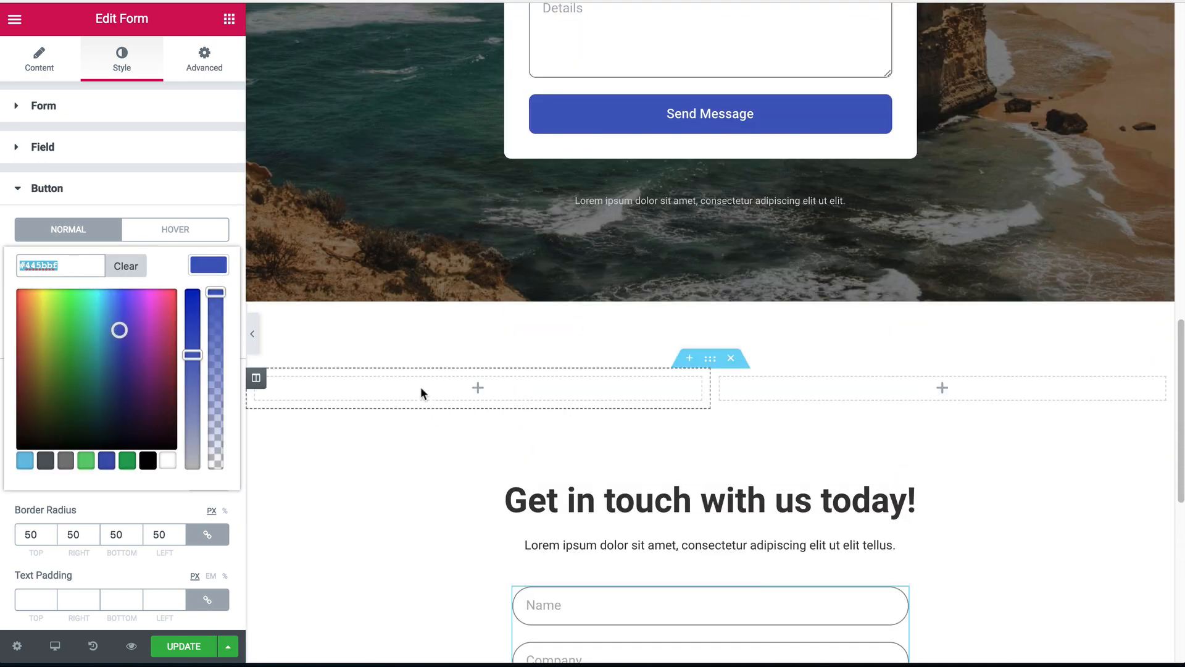
- Give the first column of the empty two-column section a classic background in #445bbf
{"action": "left_click", "coordinate": [255, 377]}
{"action": "left_click", "coordinate": [132, 61]}
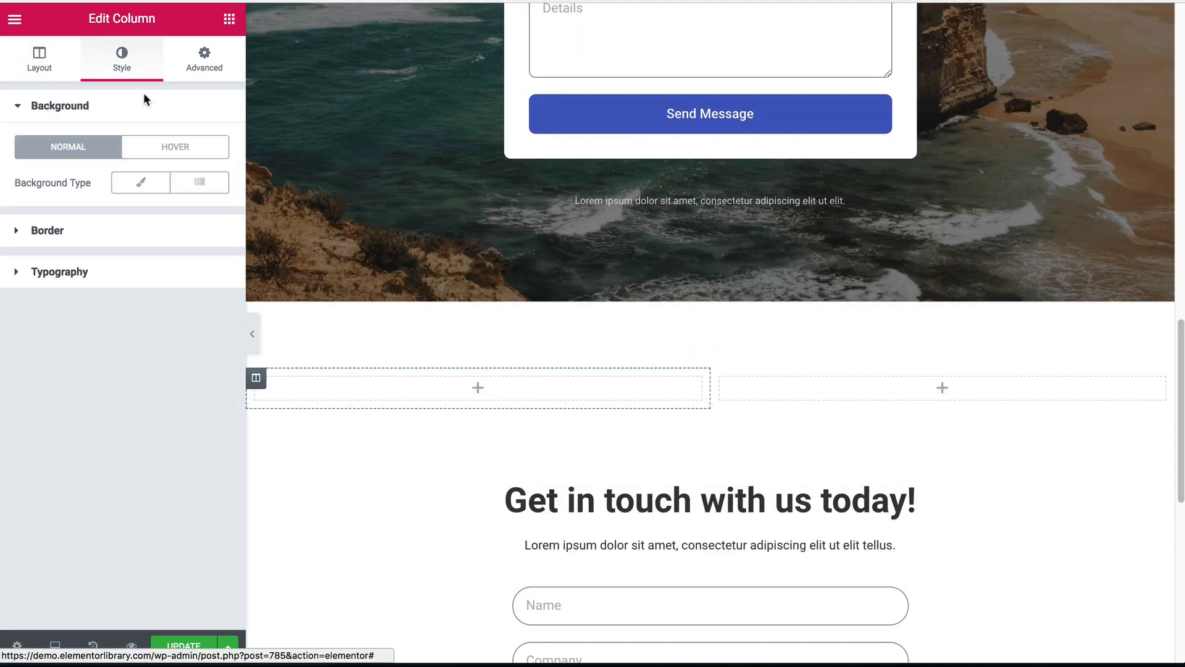
{"action": "left_click", "coordinate": [135, 183]}
{"action": "left_click", "coordinate": [209, 220]}
{"action": "key", "text": "ctrl+v"}
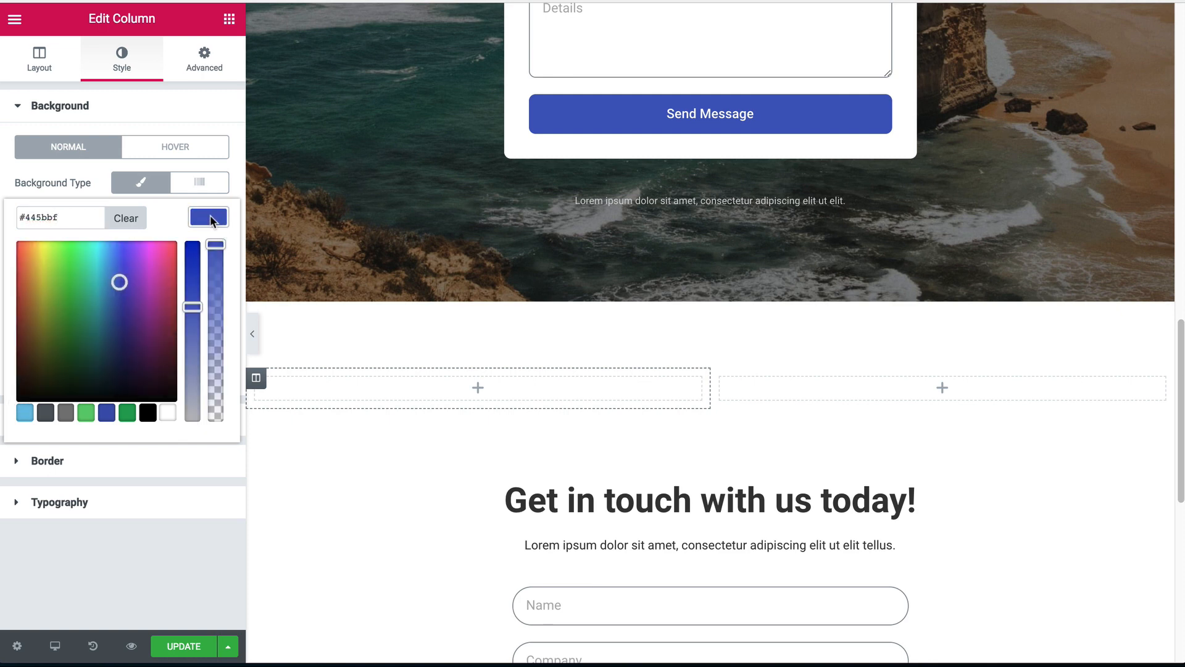
{"action": "left_click", "coordinate": [210, 221]}
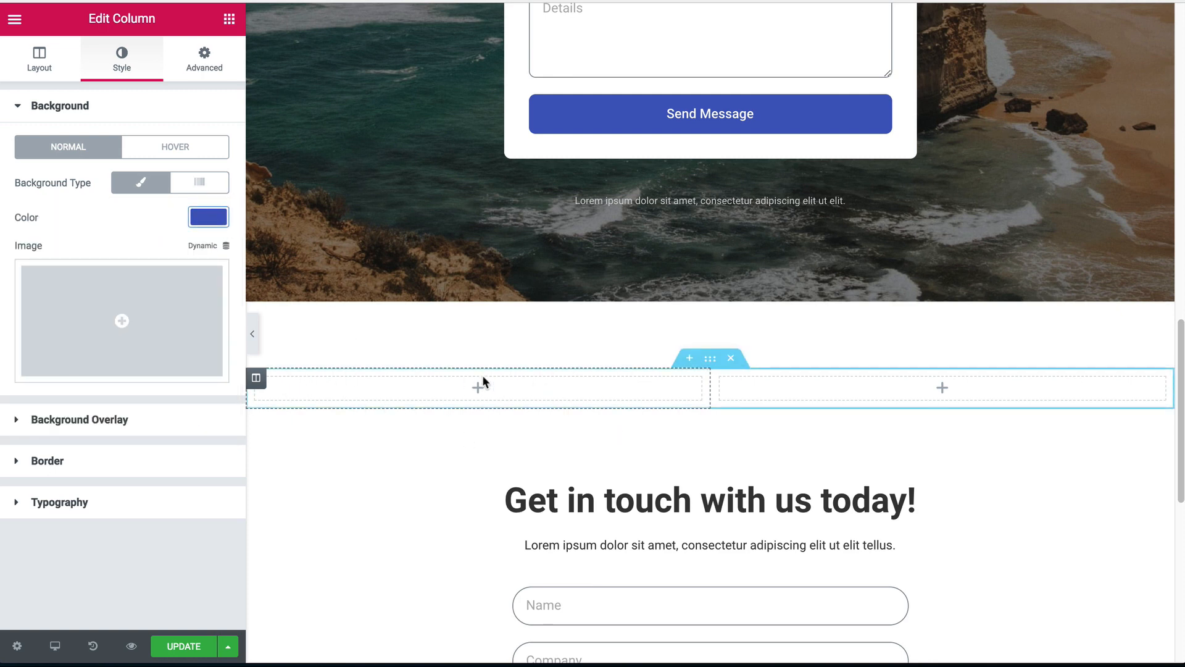
- Move the rounded form into the second column of the two-column section and open that column's style settings
{"action": "scroll", "coordinate": [794, 415], "scroll_direction": "down", "scroll_amount": 2}
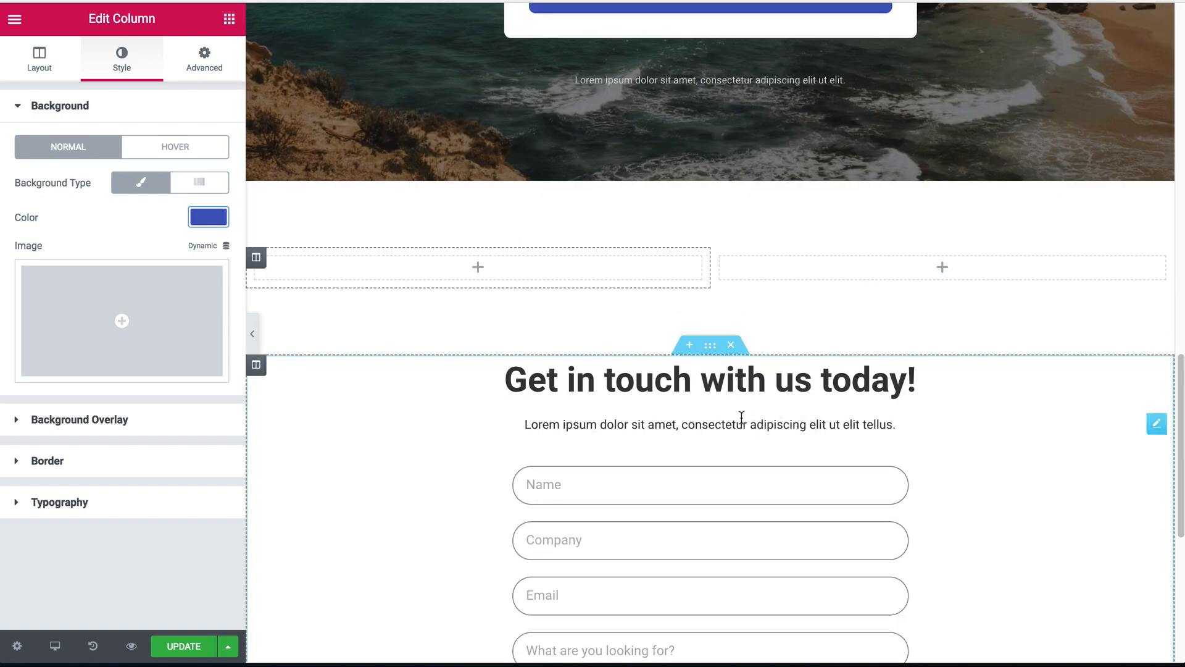
{"action": "left_click_drag", "start_coordinate": [898, 457], "coordinate": [816, 248]}
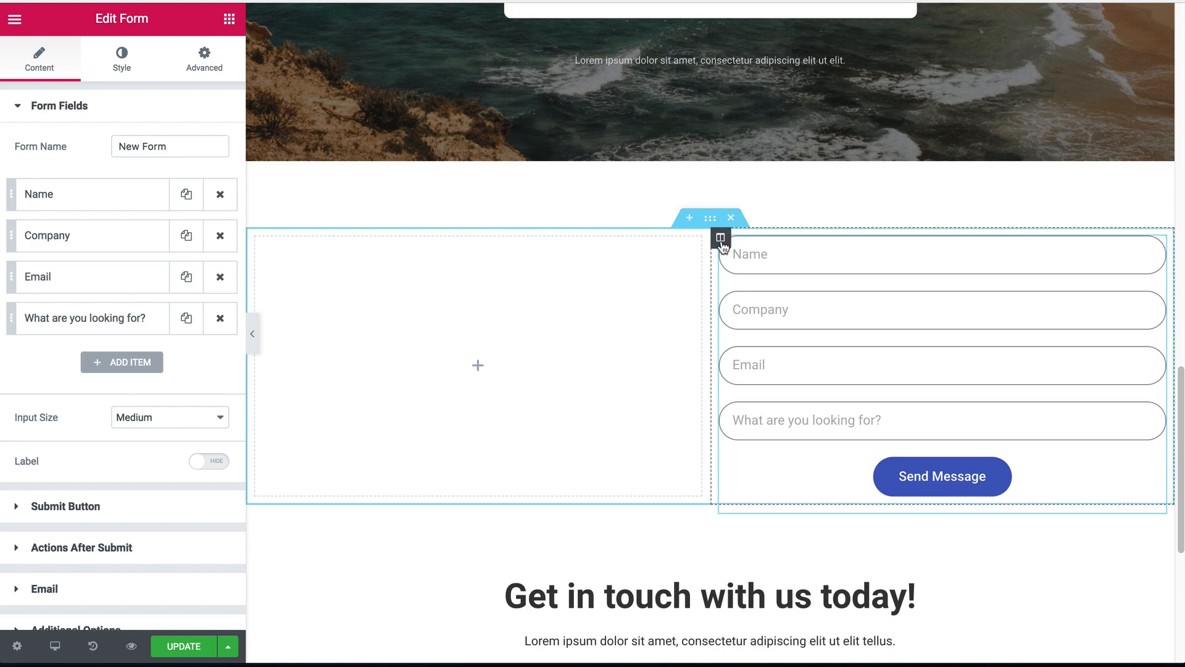
{"action": "left_click", "coordinate": [721, 237]}
{"action": "left_click", "coordinate": [122, 60]}
- Copy the text color code of the "Send a message" heading in the form card
{"action": "scroll", "coordinate": [498, 276], "scroll_direction": "up", "scroll_amount": 7}
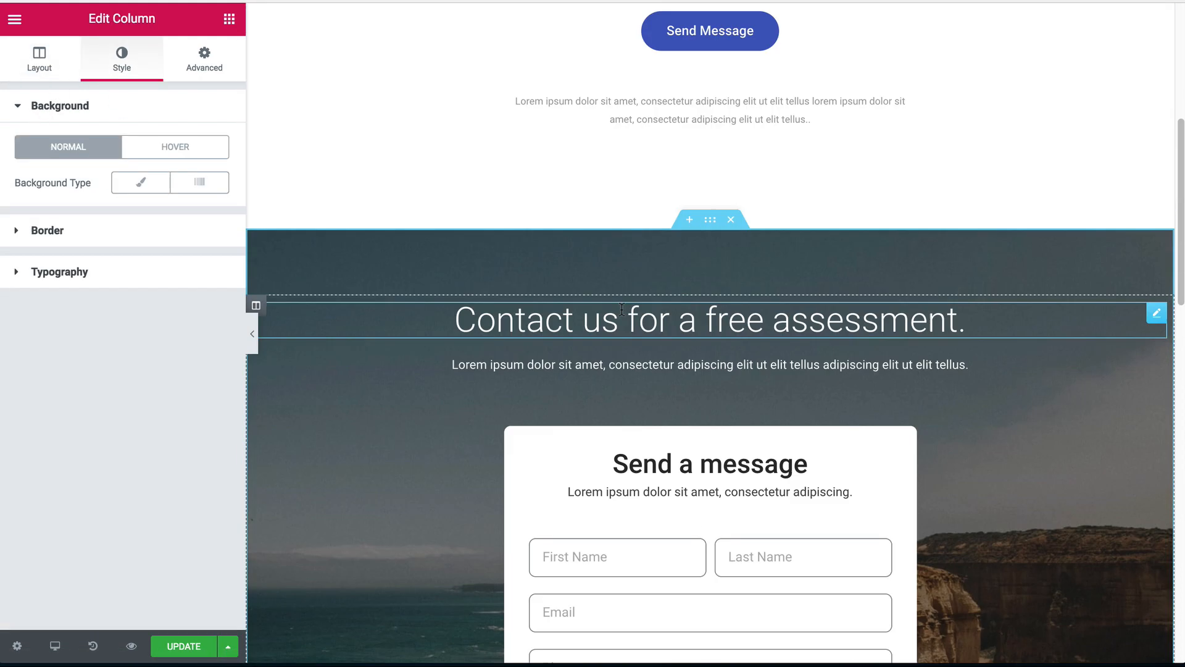
{"action": "scroll", "coordinate": [682, 290], "scroll_direction": "down", "scroll_amount": 2}
{"action": "left_click", "coordinate": [682, 290]}
{"action": "left_click", "coordinate": [127, 62]}
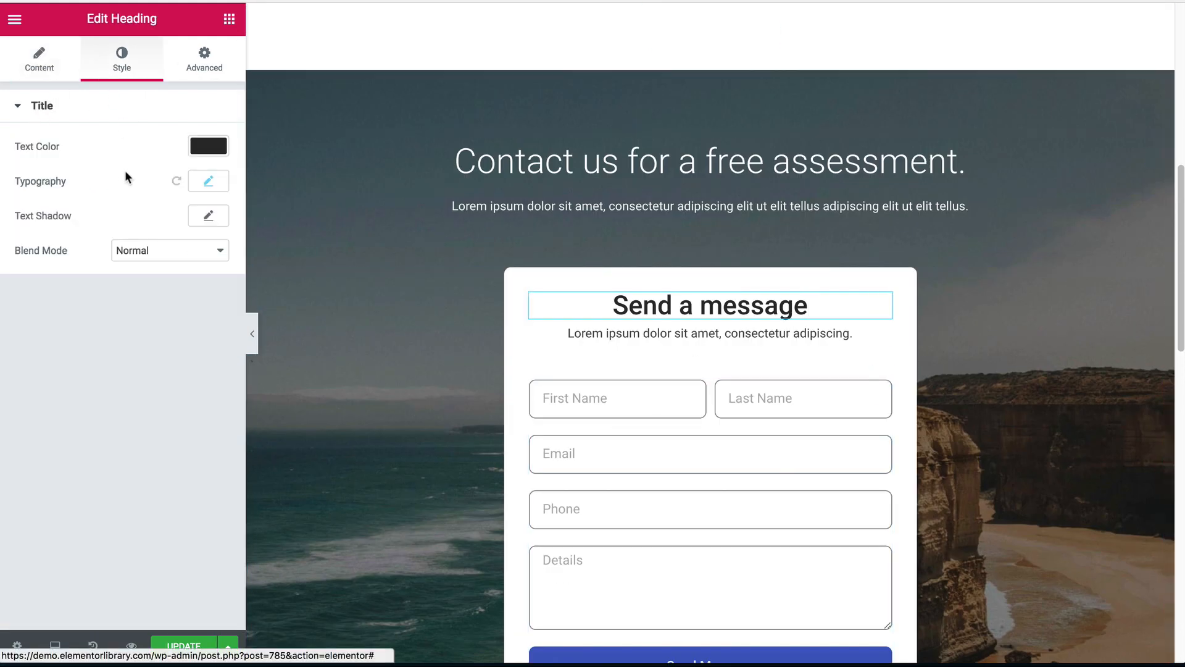
{"action": "left_click", "coordinate": [210, 146]}
{"action": "triple_click", "coordinate": [48, 144]}
{"action": "key", "text": "ctrl+c"}
- Give the column holding the rounded form a classic background in #2b2b2b
{"action": "scroll", "coordinate": [583, 416], "scroll_direction": "down", "scroll_amount": 8}
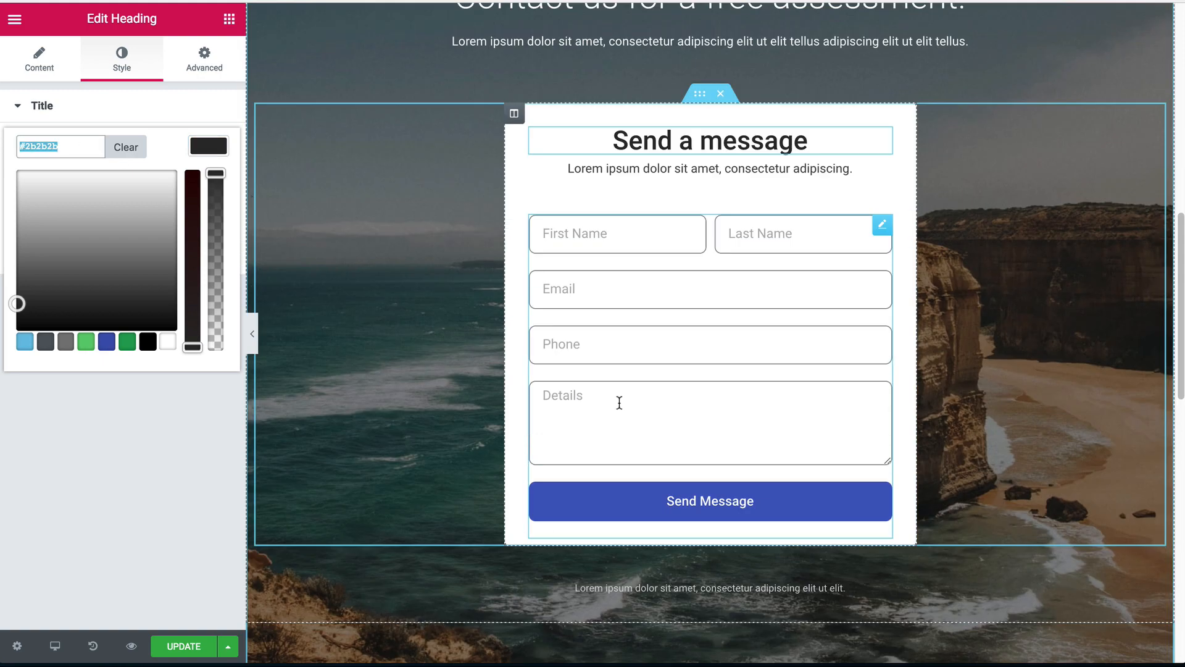
{"action": "left_click", "coordinate": [720, 423]}
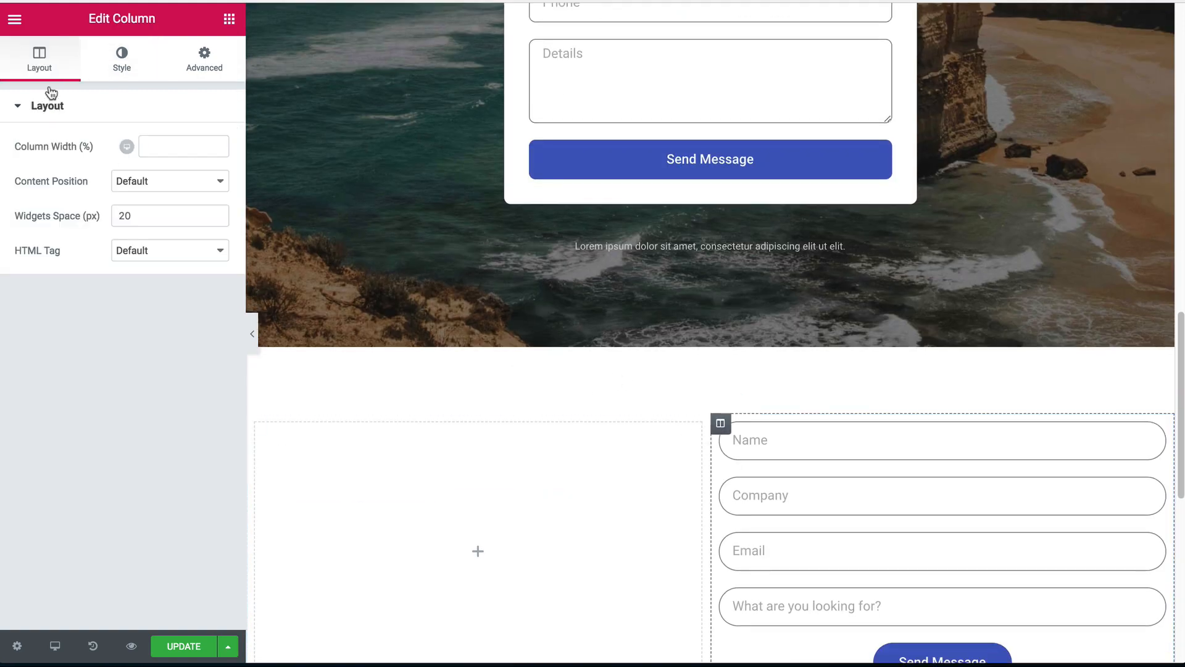
{"action": "left_click", "coordinate": [122, 58]}
{"action": "left_click", "coordinate": [143, 185]}
{"action": "left_click", "coordinate": [208, 217]}
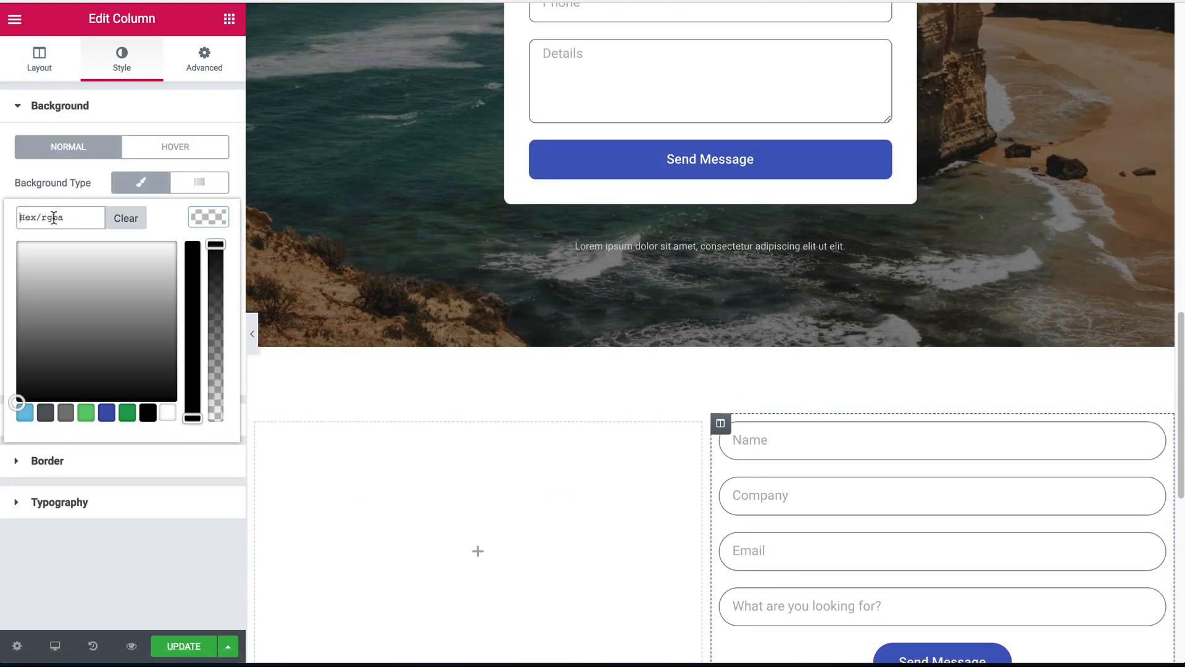
{"action": "key", "text": "ctrl+v"}
- Move the paragraph under "Get in touch with us today!" into the blue column and delete the leftover copied section
{"action": "scroll", "coordinate": [716, 386], "scroll_direction": "down", "scroll_amount": 2}
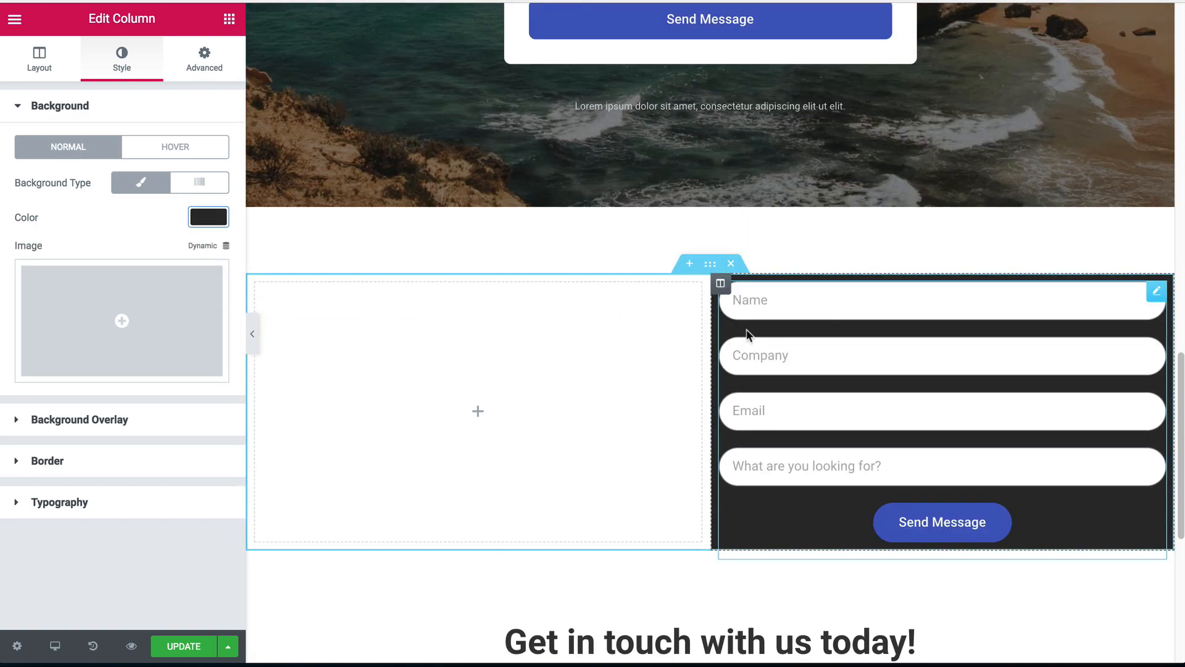
{"action": "scroll", "coordinate": [644, 333], "scroll_direction": "down", "scroll_amount": 2}
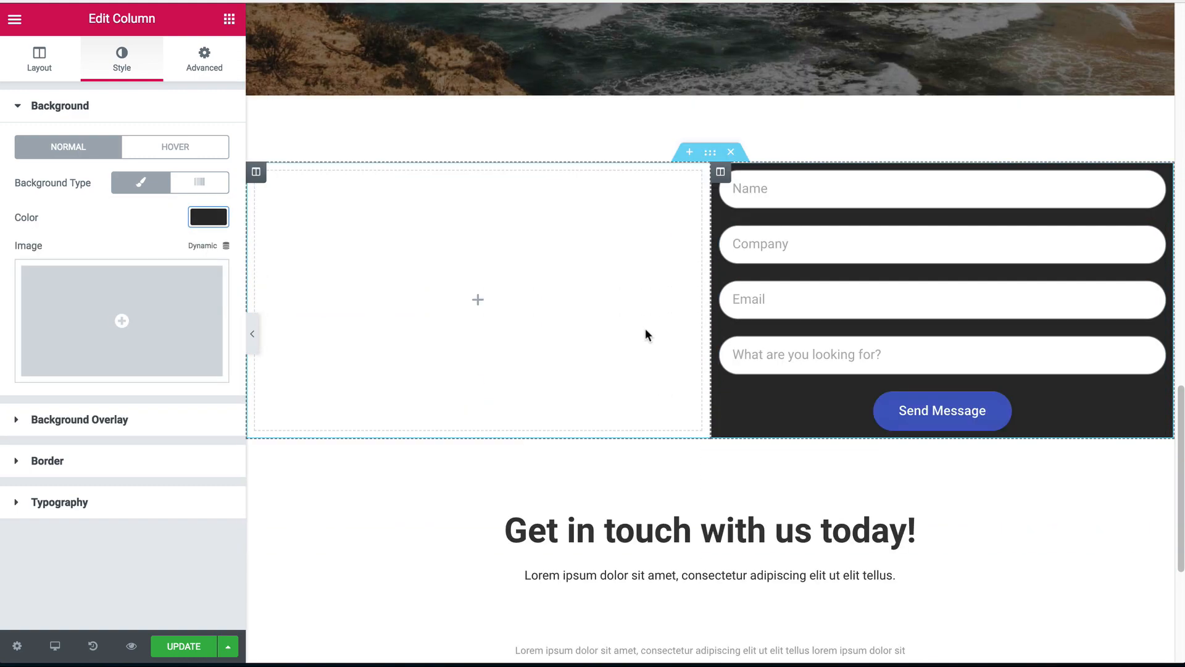
{"action": "scroll", "coordinate": [608, 352], "scroll_direction": "down", "scroll_amount": 1}
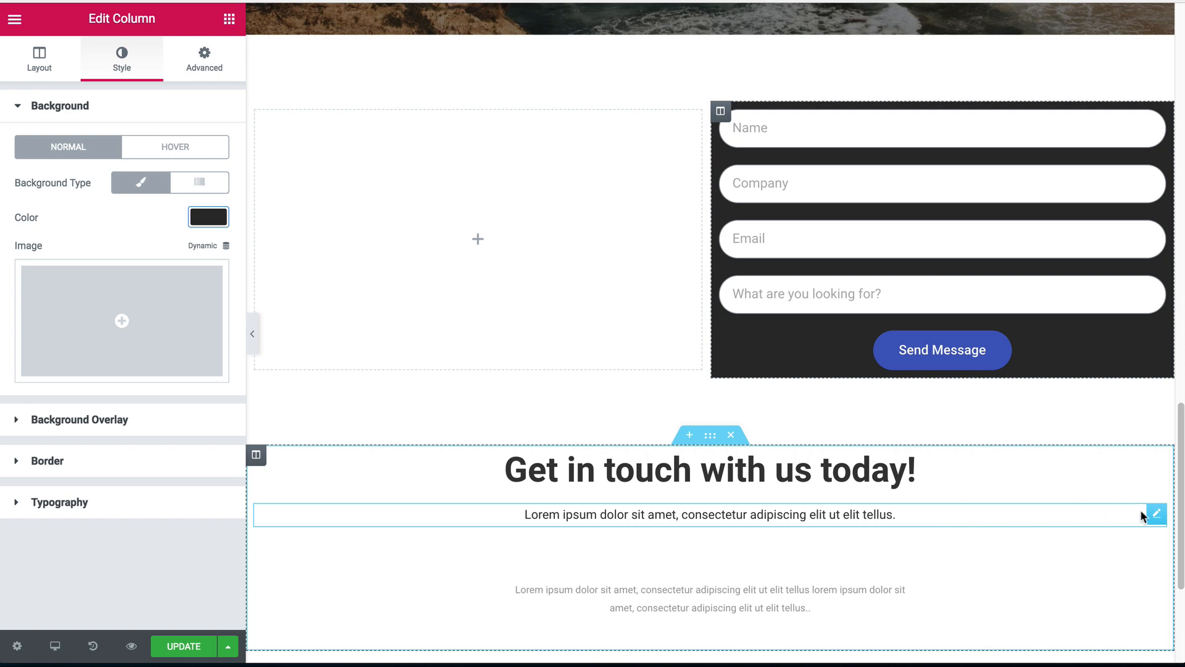
{"action": "left_click_drag", "start_coordinate": [1142, 514], "coordinate": [482, 195]}
{"action": "left_click", "coordinate": [921, 539]}
{"action": "left_click_drag", "start_coordinate": [1157, 513], "coordinate": [449, 244]}
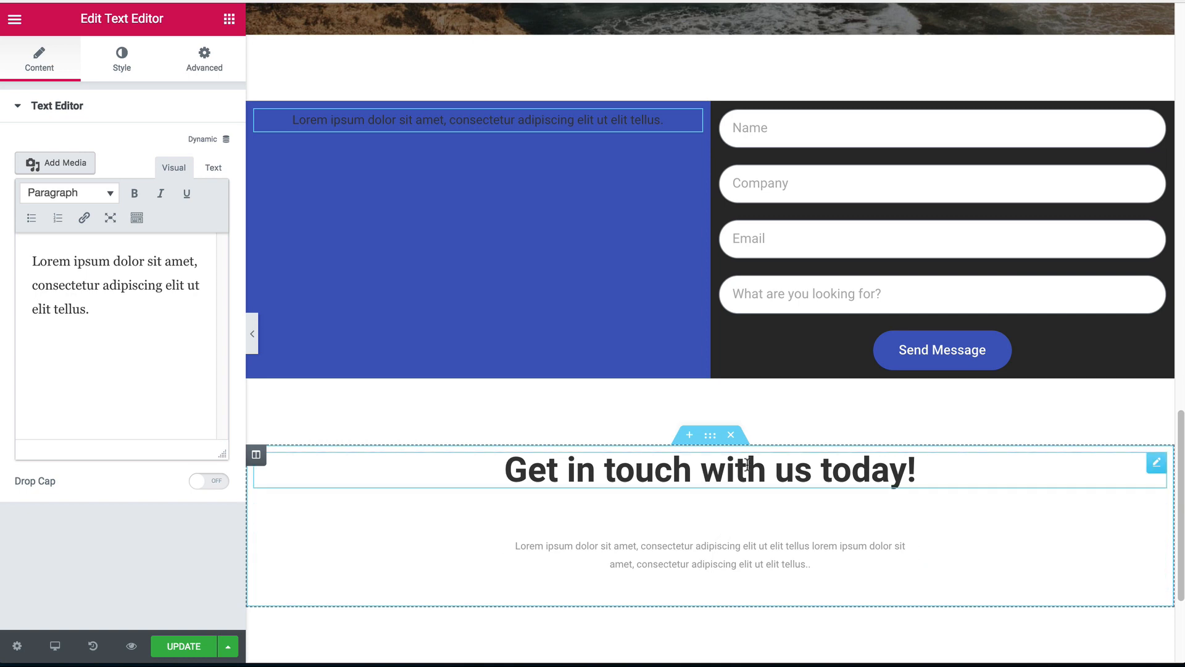
{"action": "left_click", "coordinate": [731, 435]}
{"action": "scroll", "coordinate": [756, 315], "scroll_direction": "up", "scroll_amount": 2}
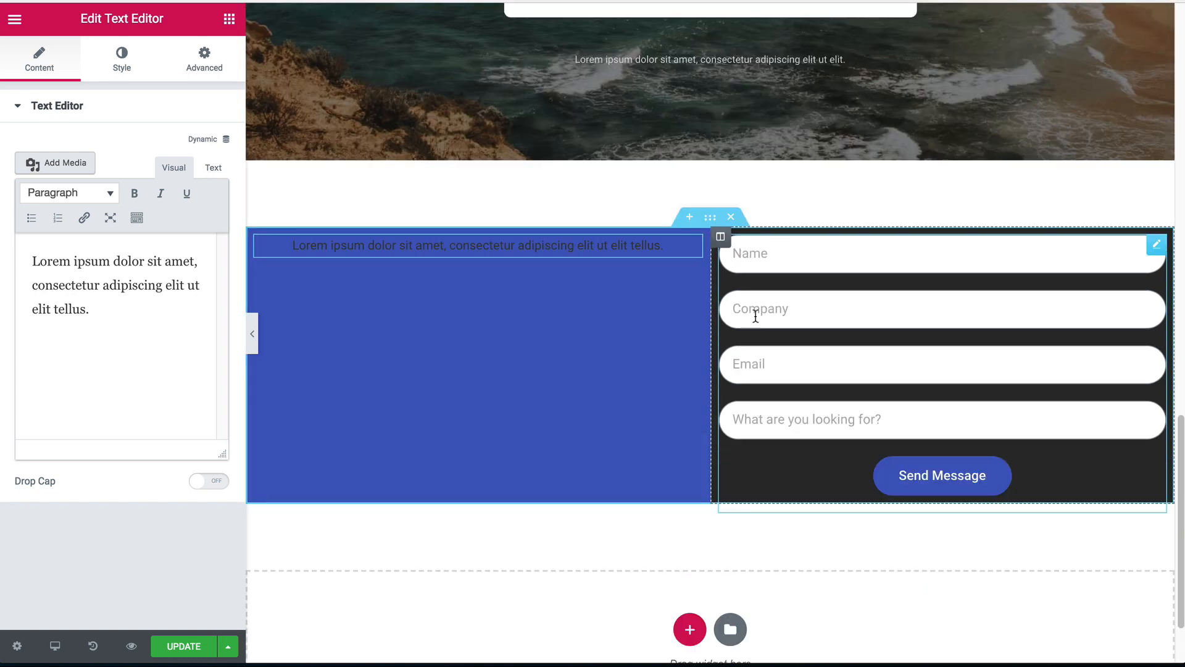
- Try rounding the whole two-column section with a border radius of 8 px and clear the value again
{"action": "left_click", "coordinate": [252, 334]}
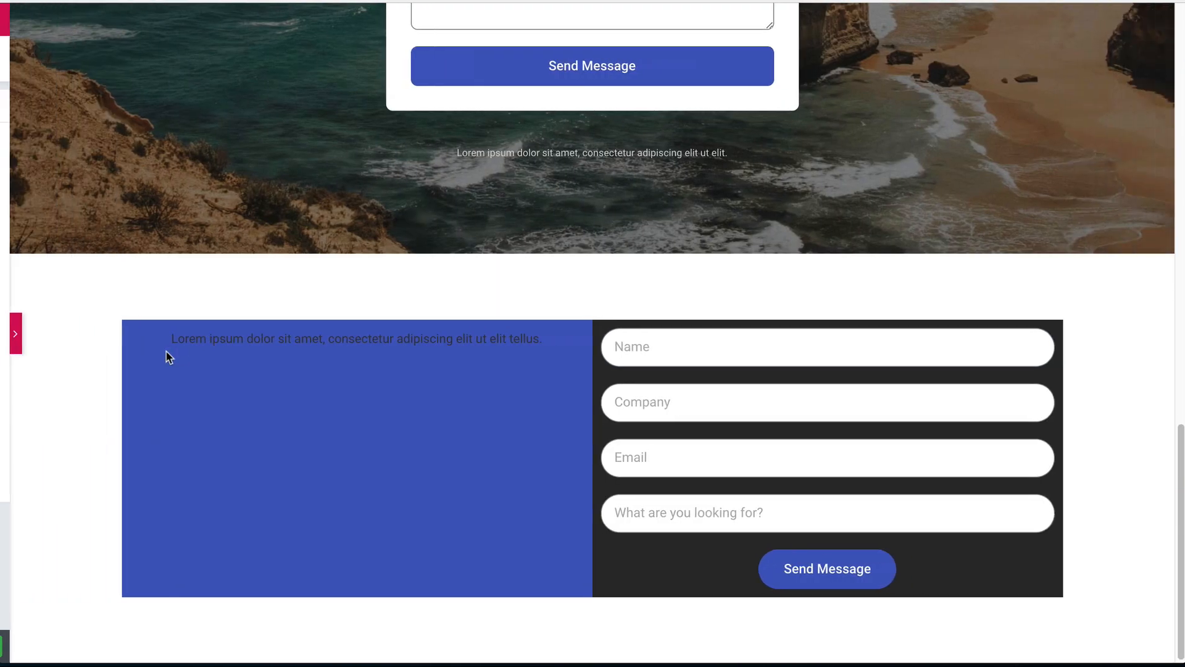
{"action": "left_click", "coordinate": [7, 336]}
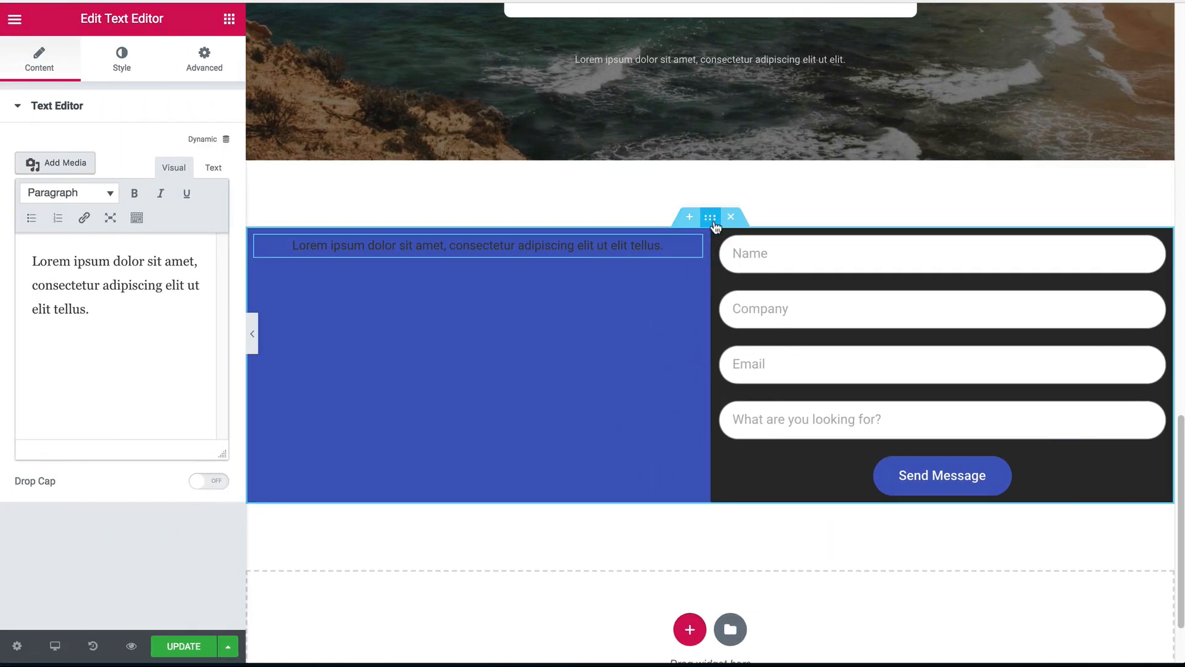
{"action": "left_click", "coordinate": [710, 217]}
{"action": "left_click", "coordinate": [105, 67]}
{"action": "left_click", "coordinate": [208, 71]}
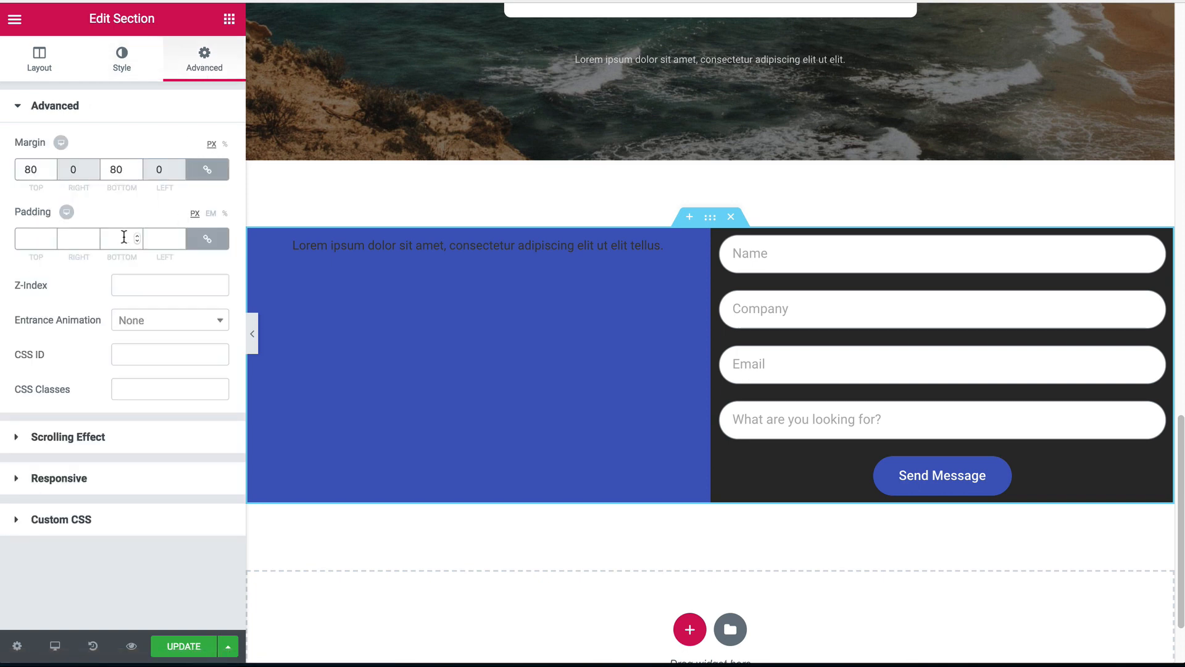
{"action": "left_click", "coordinate": [115, 66]}
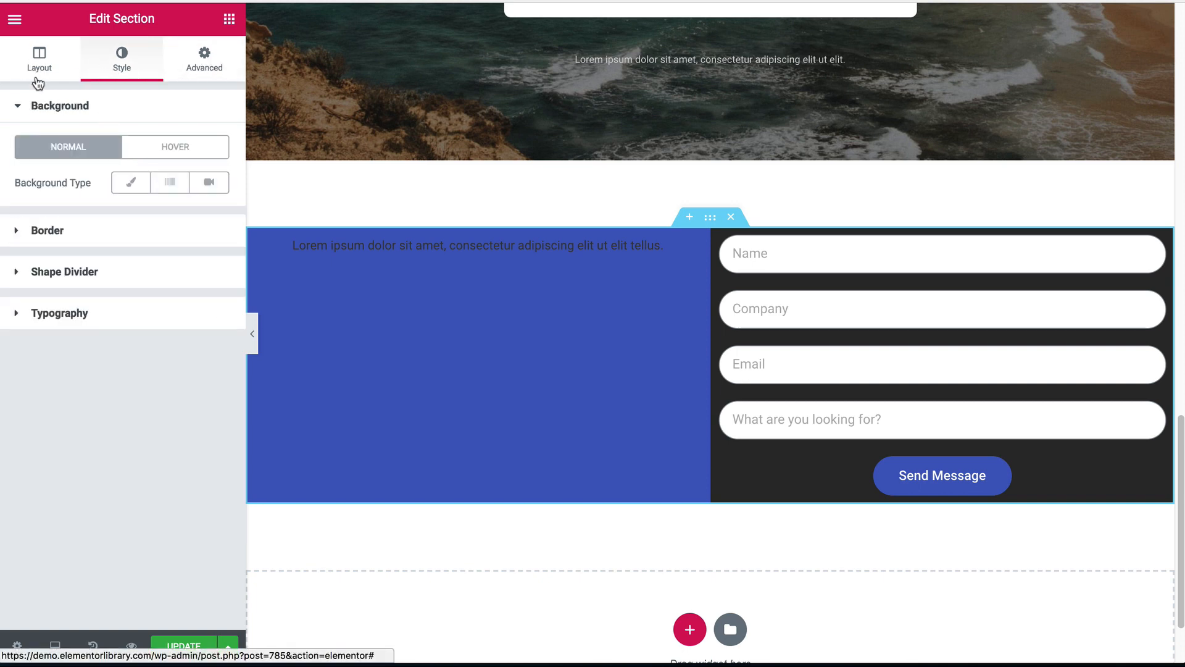
{"action": "left_click", "coordinate": [87, 231]}
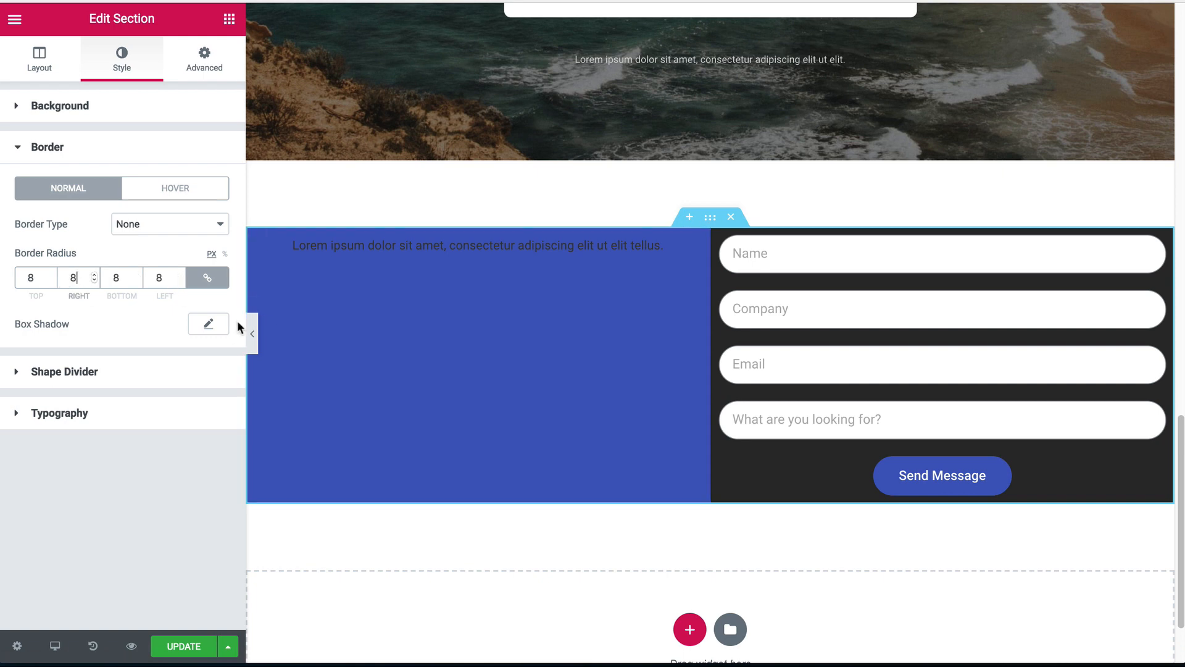
{"action": "left_click", "coordinate": [252, 334]}
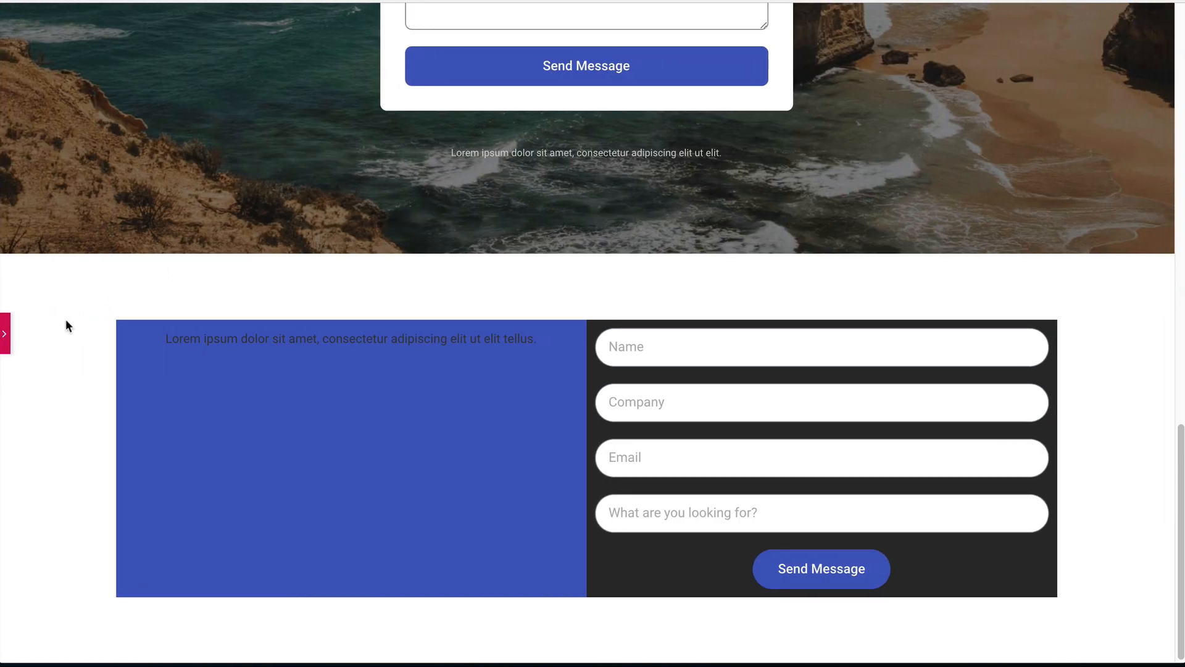
{"action": "left_click", "coordinate": [5, 334]}
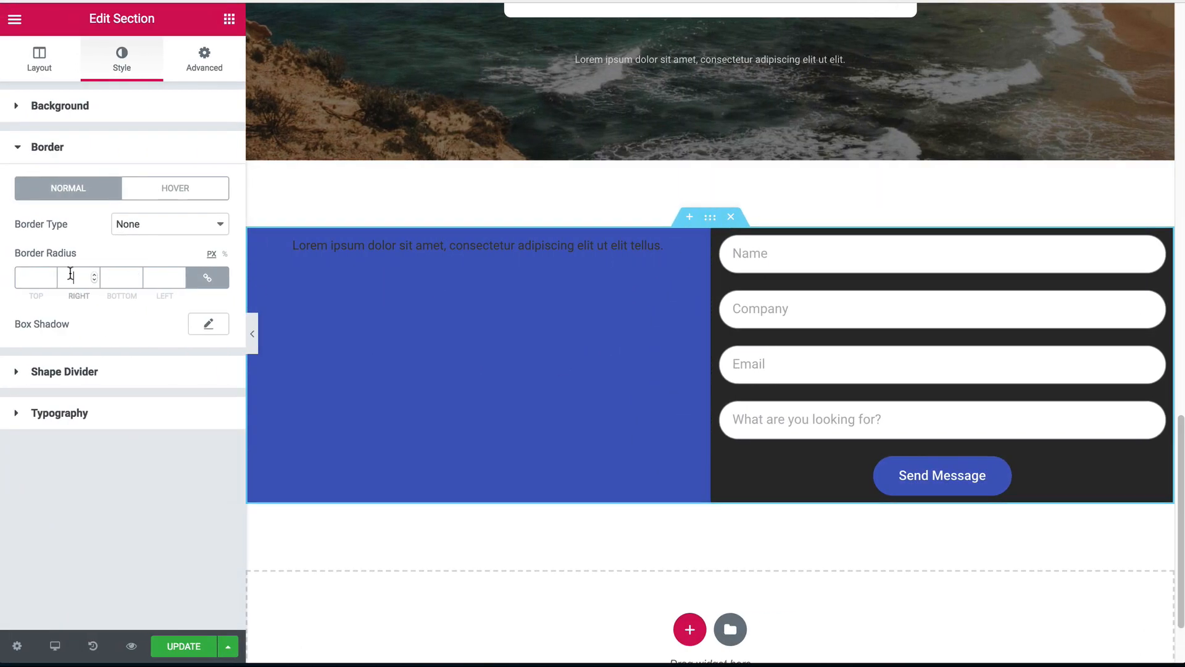
{"action": "left_click", "coordinate": [252, 334]}
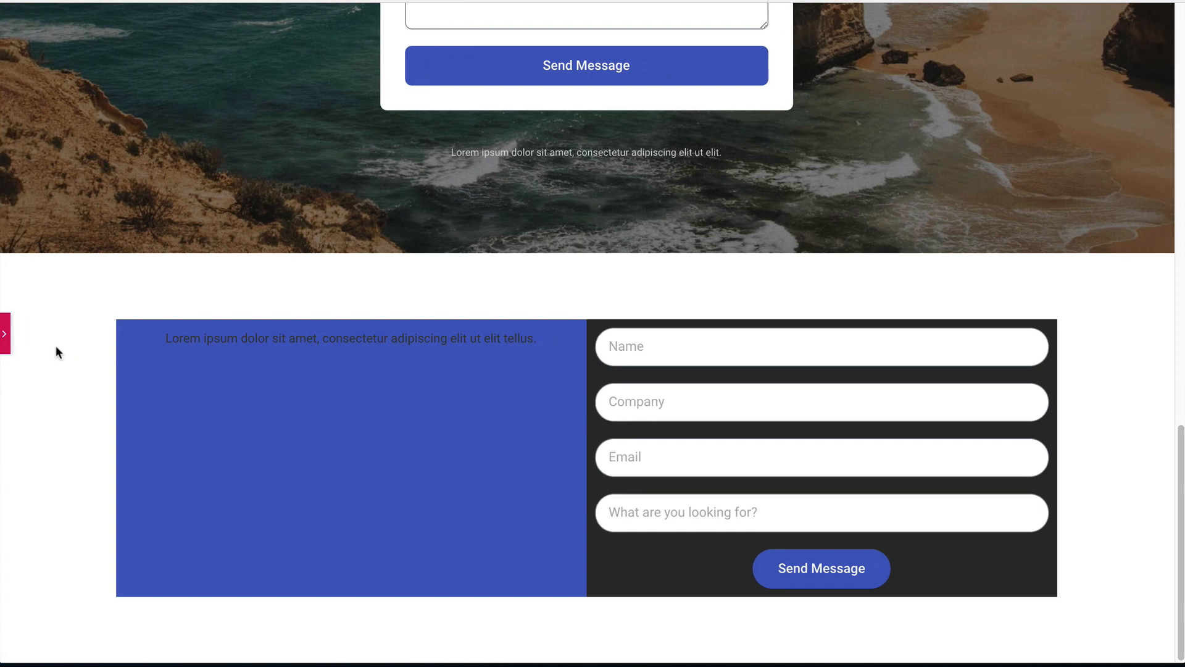
{"action": "left_click", "coordinate": [7, 339]}
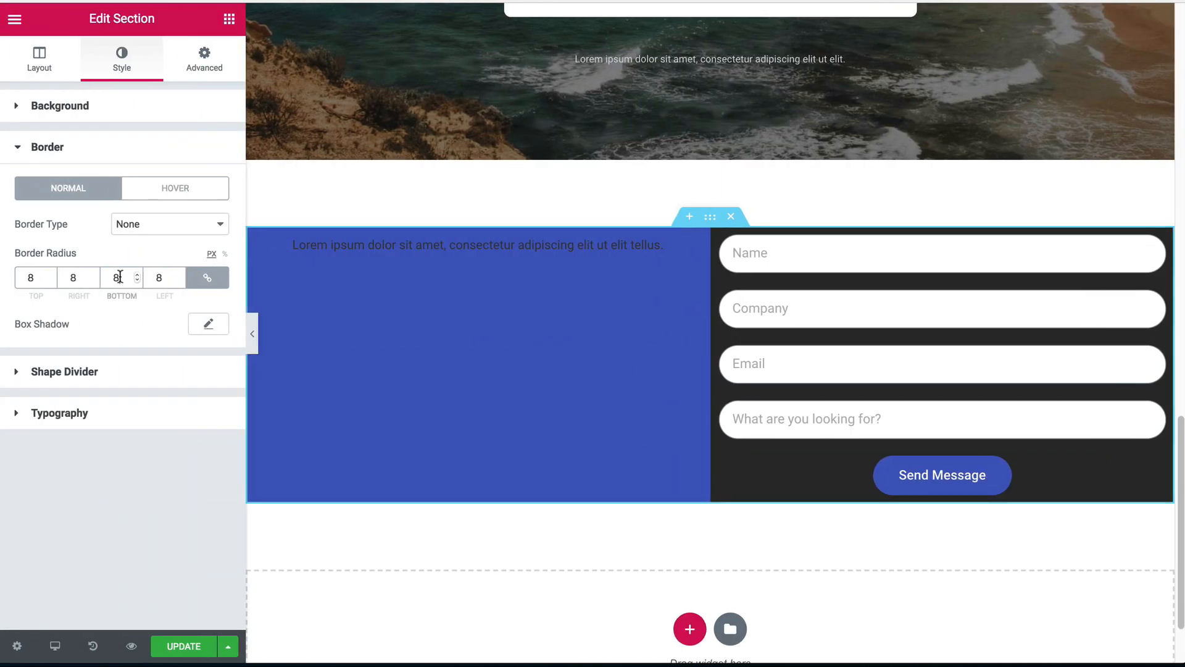
{"action": "key", "text": "BackSpace"}
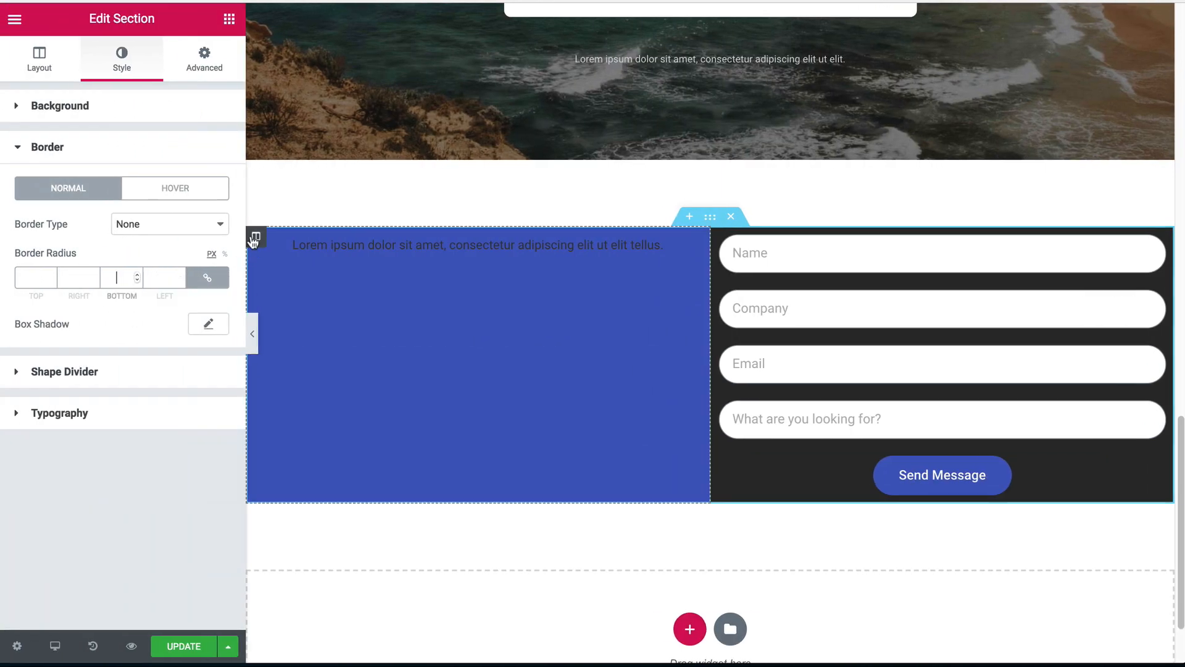
- Give the blue column a border radius of 8 px on all corners and preview the page
{"action": "left_click", "coordinate": [256, 236]}
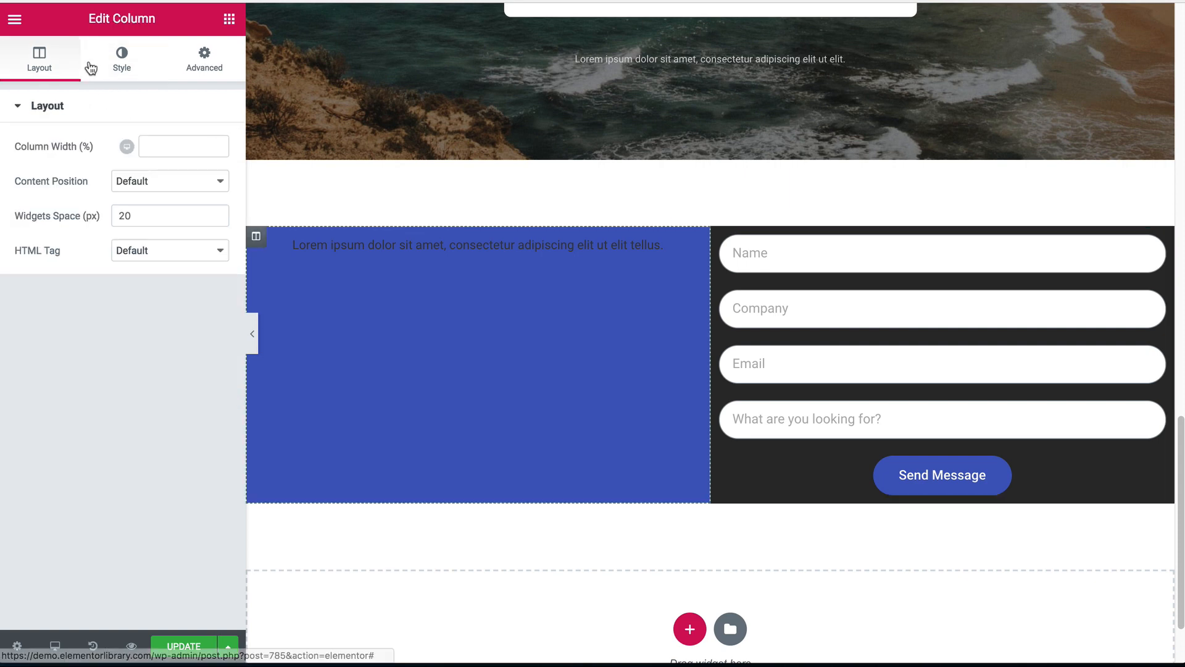
{"action": "left_click", "coordinate": [93, 65]}
{"action": "left_click", "coordinate": [68, 463]}
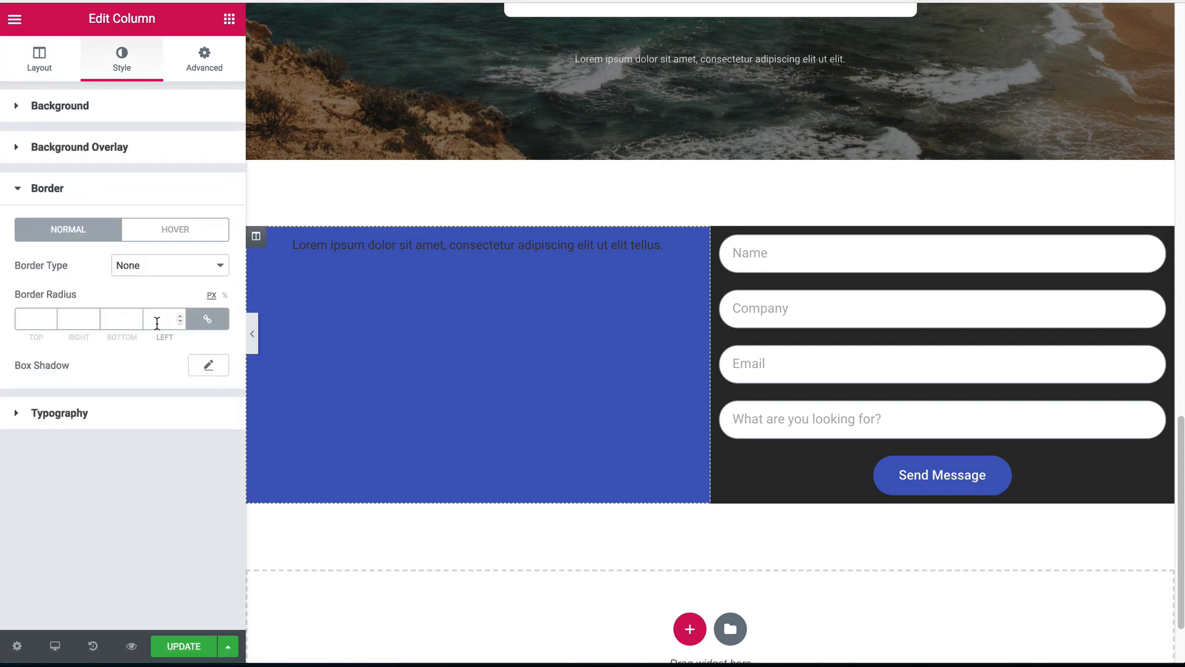
{"action": "left_click", "coordinate": [252, 334]}
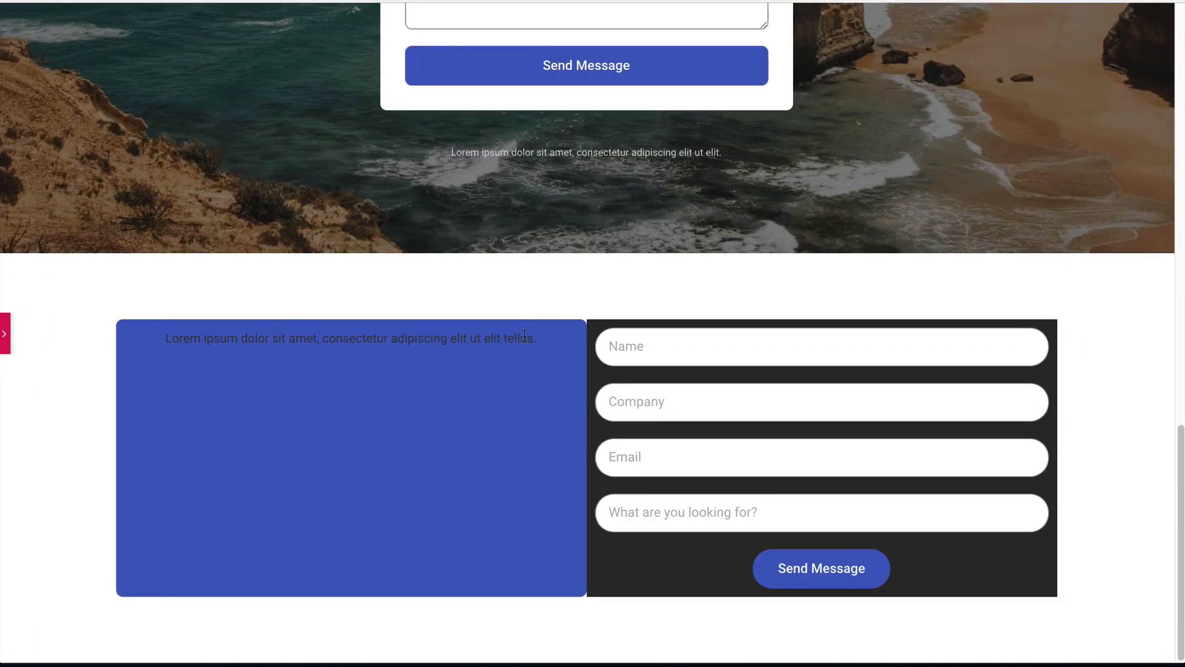
{"action": "left_click", "coordinate": [4, 327]}
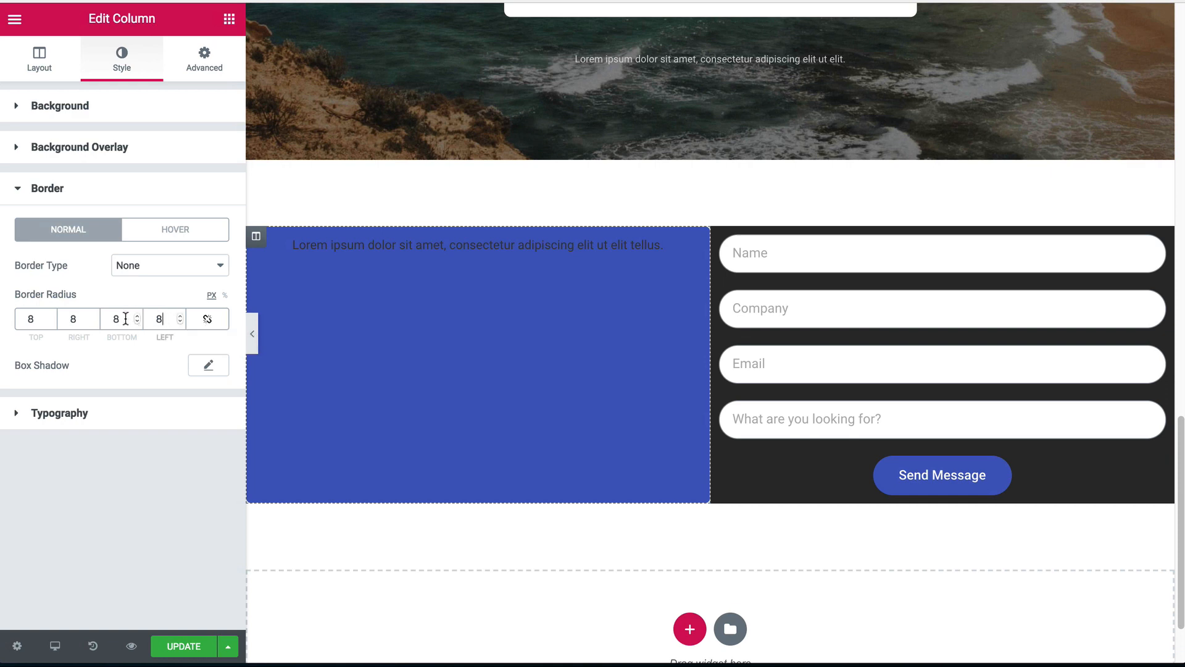
- Unlink the blue column's border radius values, set right and bottom to 0, and preview the result
{"action": "left_click", "coordinate": [124, 320]}
{"action": "type", "text": "0"}
{"action": "double_click", "coordinate": [75, 319]}
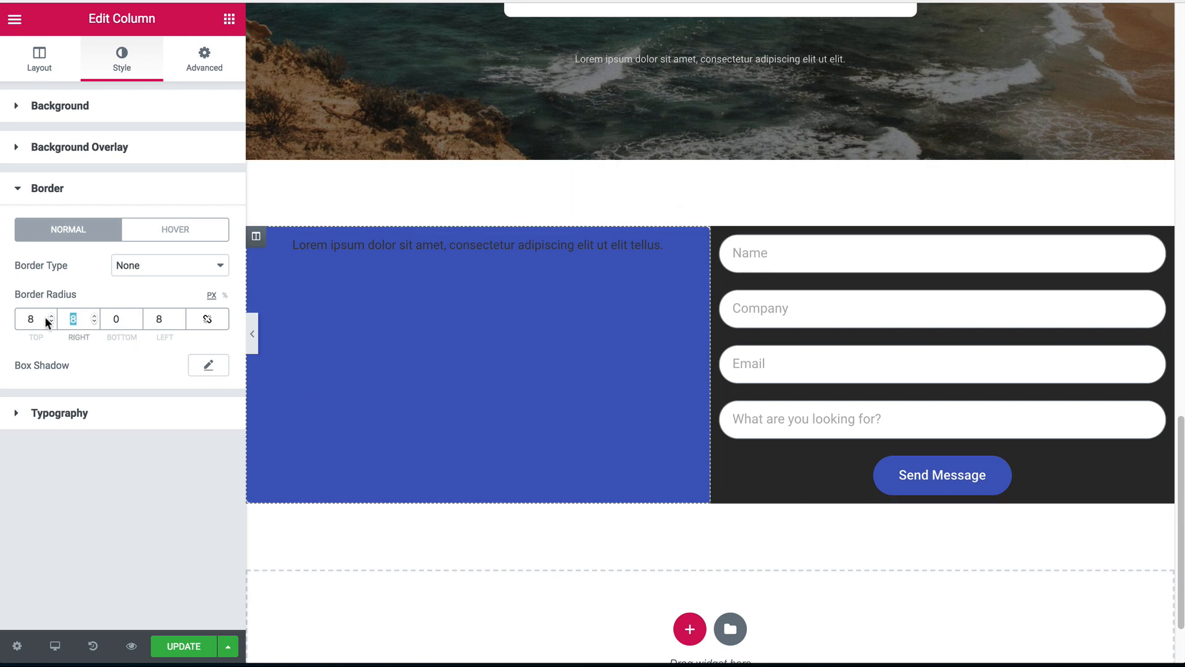
{"action": "type", "text": "0"}
{"action": "left_click", "coordinate": [251, 334]}
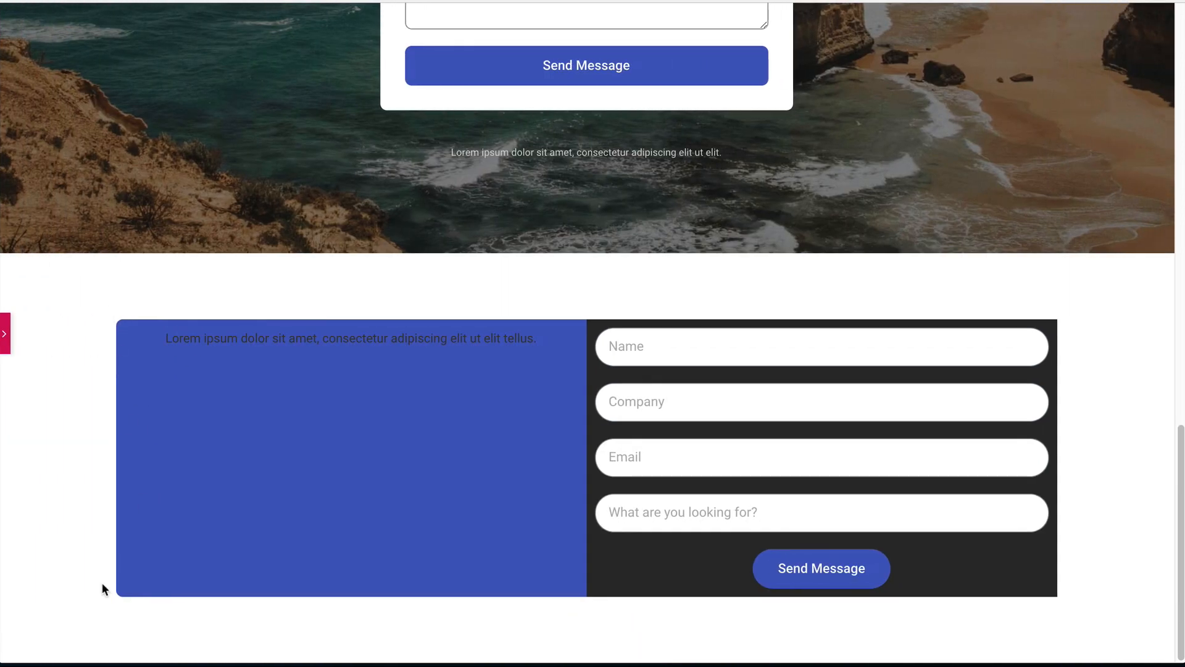
{"action": "scroll", "coordinate": [2, 383], "scroll_direction": "down", "scroll_amount": 2}
{"action": "left_click", "coordinate": [5, 333]}
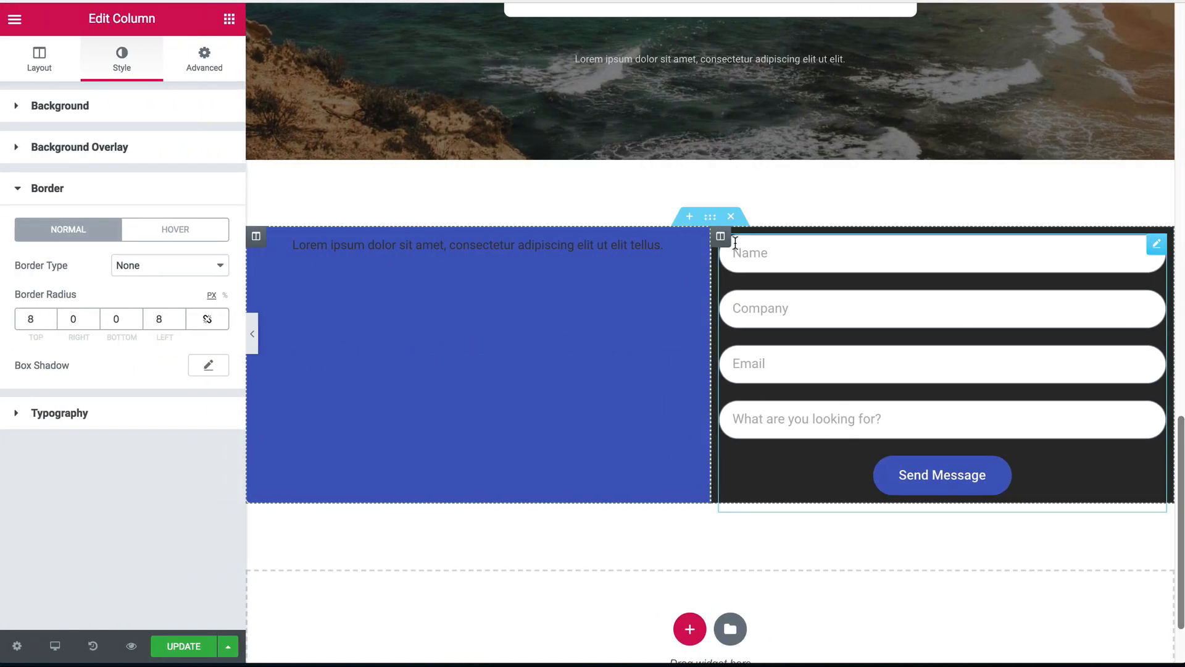
- Round only the outer corners of the dark form column with border radius values 0, 8, 8, 0 px and preview the result
{"action": "left_click", "coordinate": [720, 237]}
{"action": "left_click", "coordinate": [210, 60]}
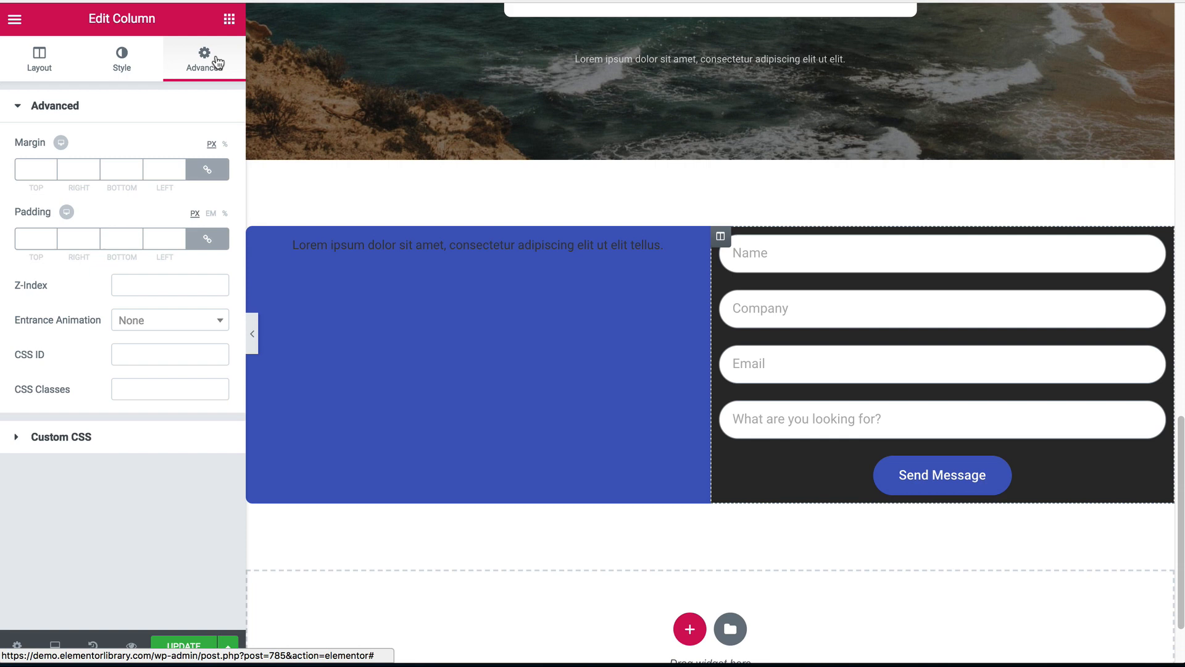
{"action": "left_click", "coordinate": [144, 73]}
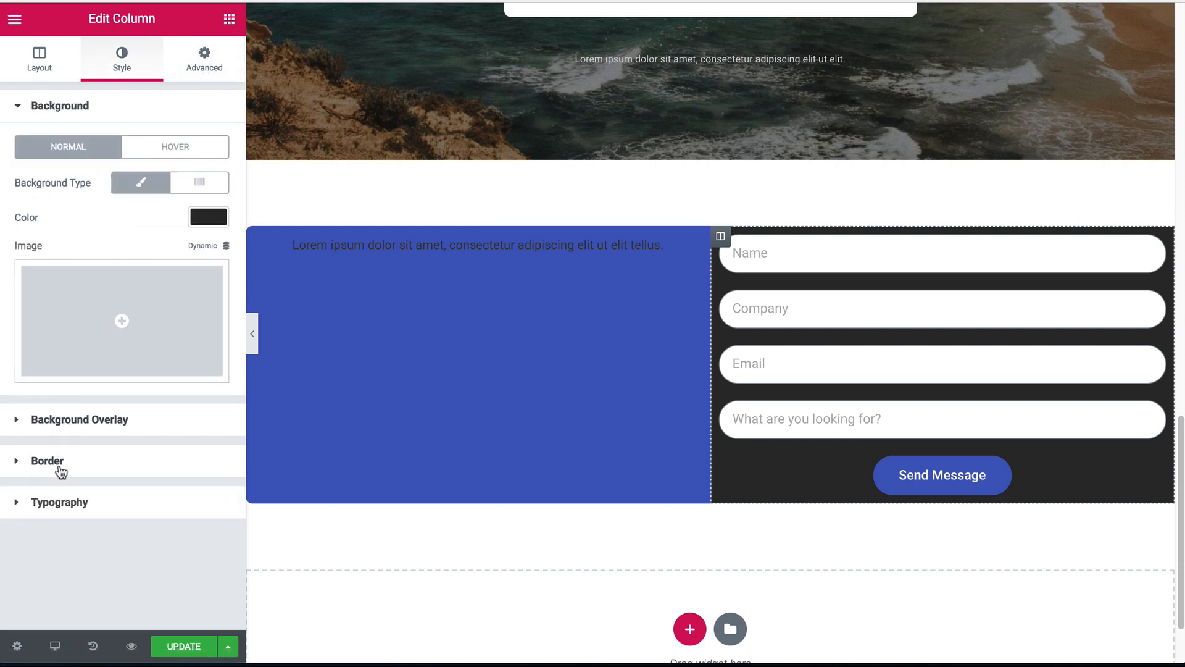
{"action": "left_click", "coordinate": [61, 471]}
{"action": "left_click", "coordinate": [207, 318]}
{"action": "left_click_drag", "start_coordinate": [146, 314], "coordinate": [123, 322]}
{"action": "type", "text": "8"}
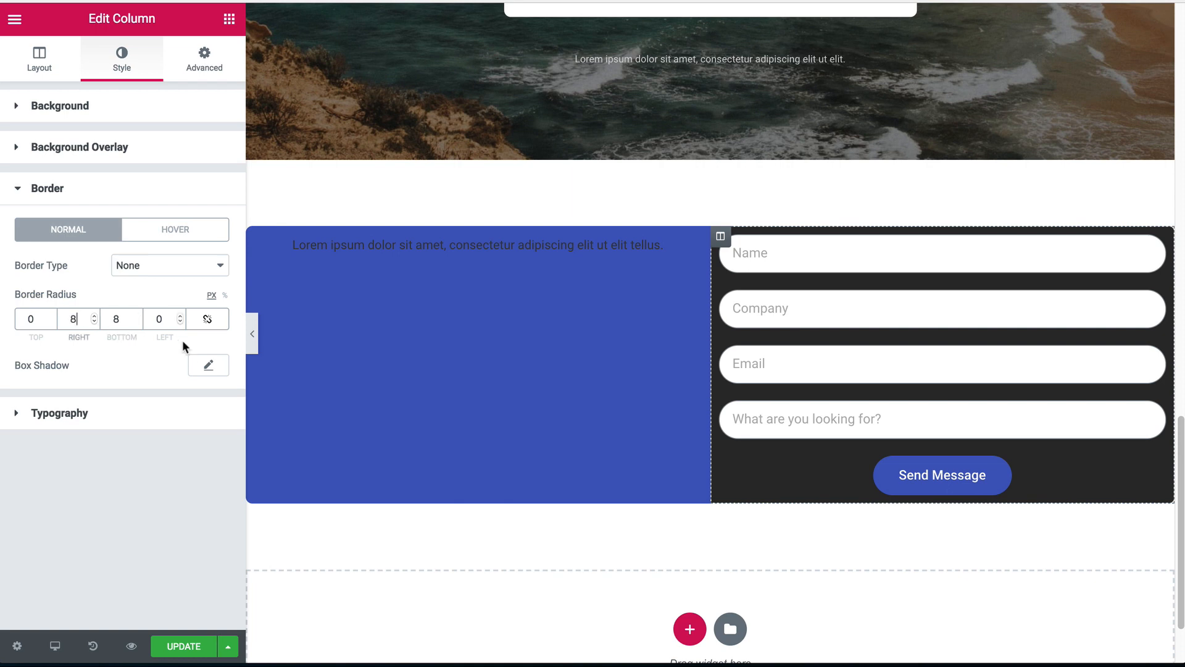
{"action": "left_click", "coordinate": [252, 333]}
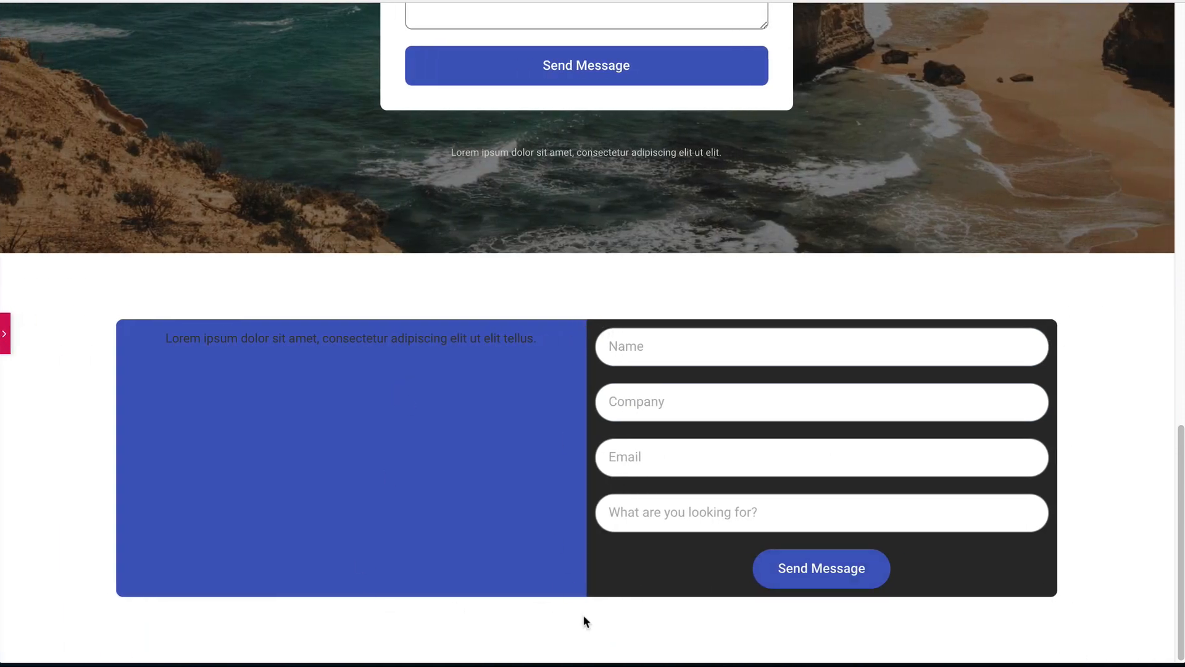
{"action": "left_click", "coordinate": [5, 346]}
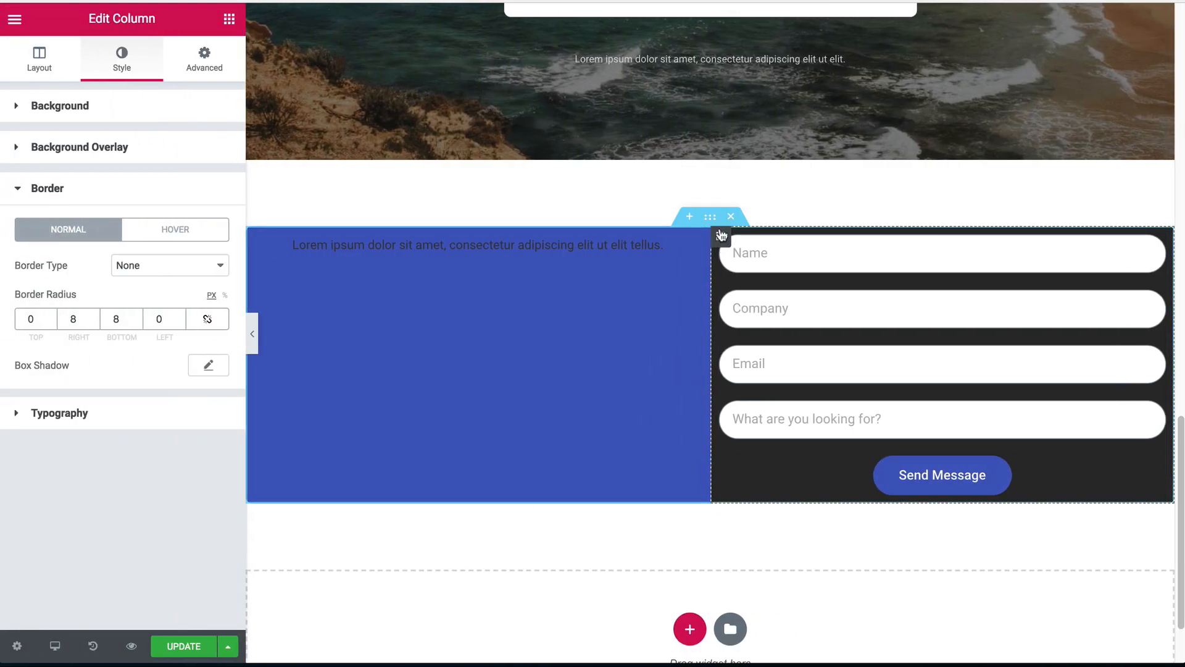
- Set the two-column section's boxed content width to 1000
{"action": "left_click", "coordinate": [710, 216]}
{"action": "left_click", "coordinate": [199, 240]}
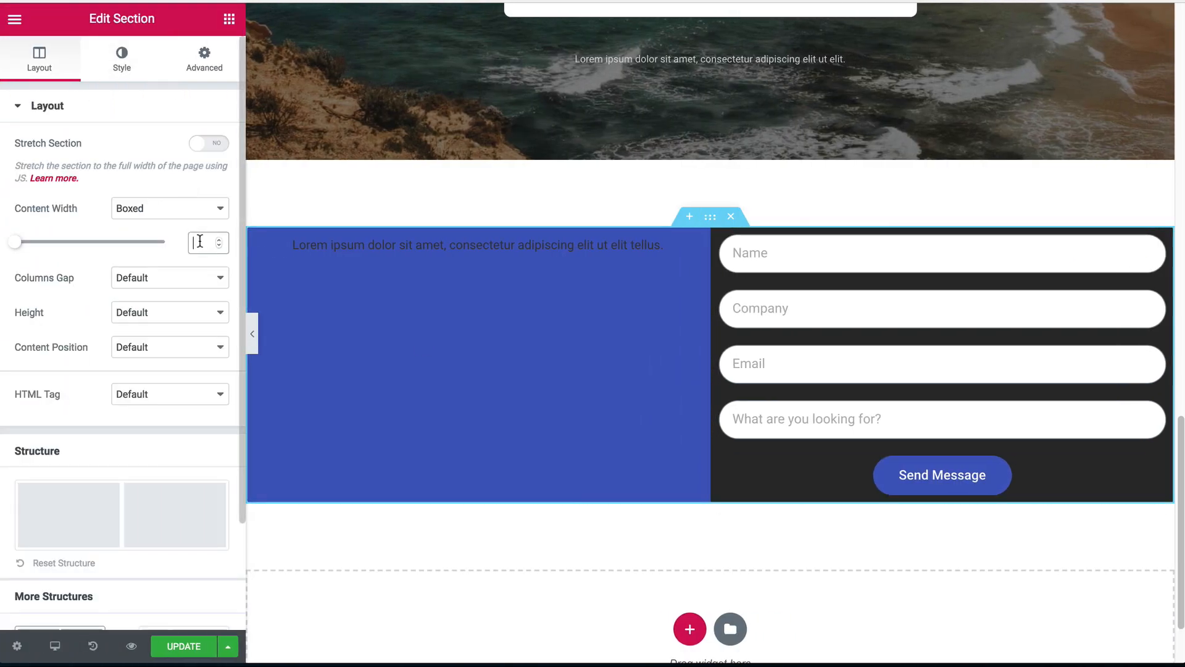
{"action": "type", "text": "900"}
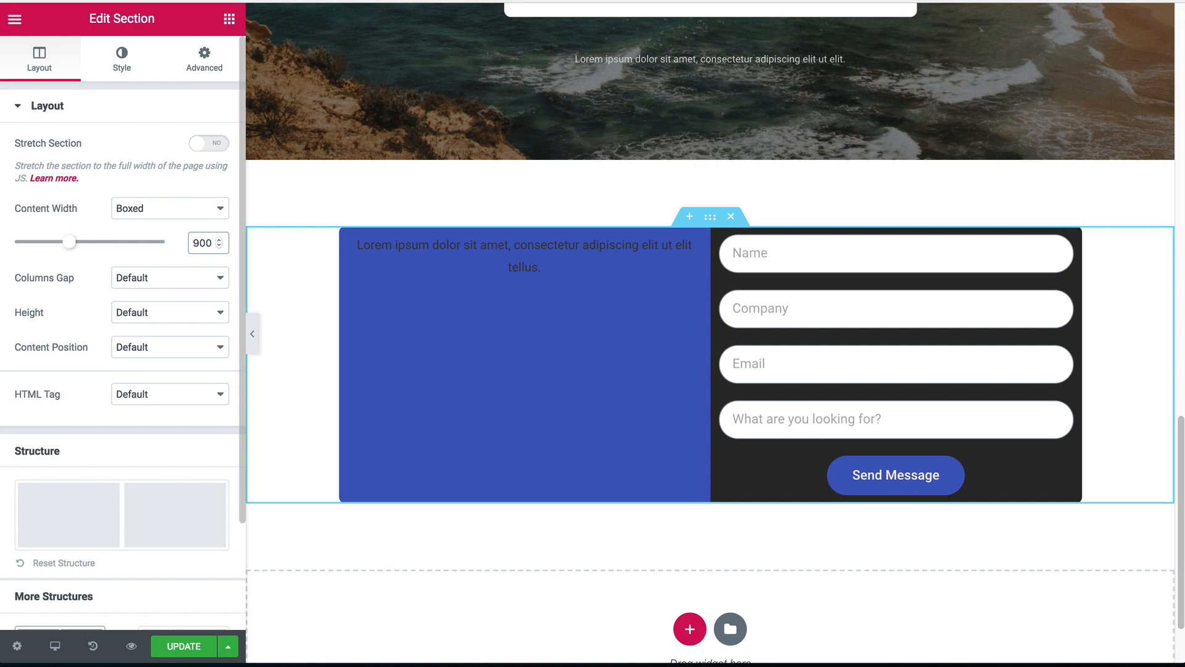
{"action": "key", "text": "BackSpace"}
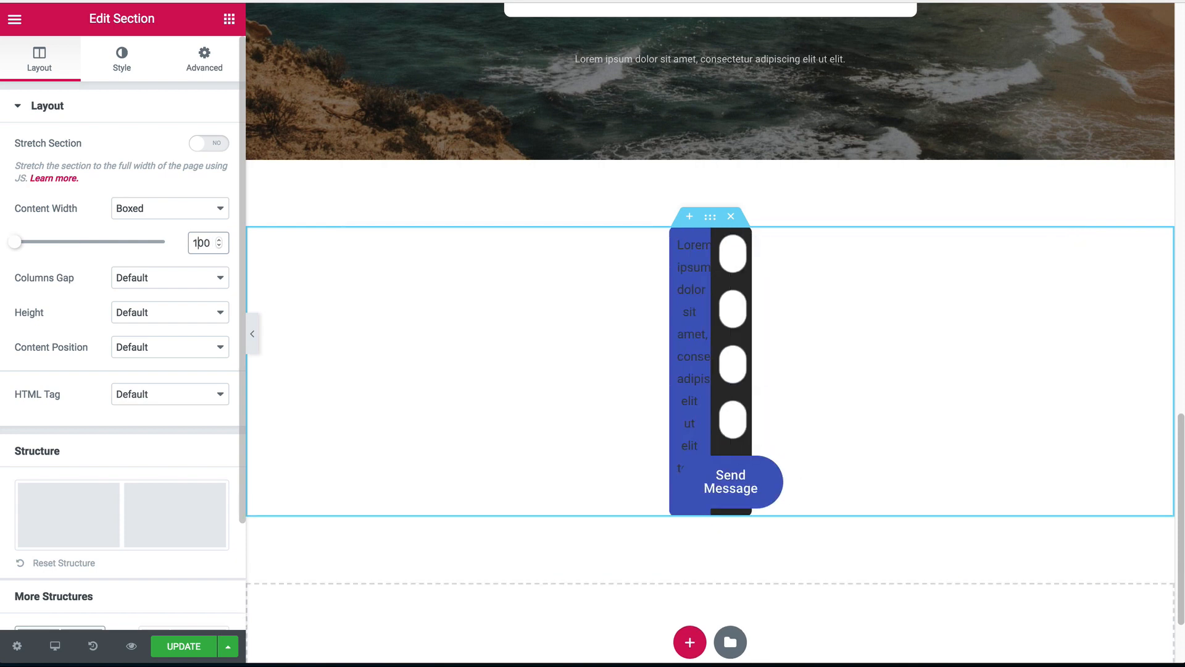
{"action": "type", "text": "10"}
- Set the blue column's padding to 50 px on all sides
{"action": "left_click", "coordinate": [308, 237]}
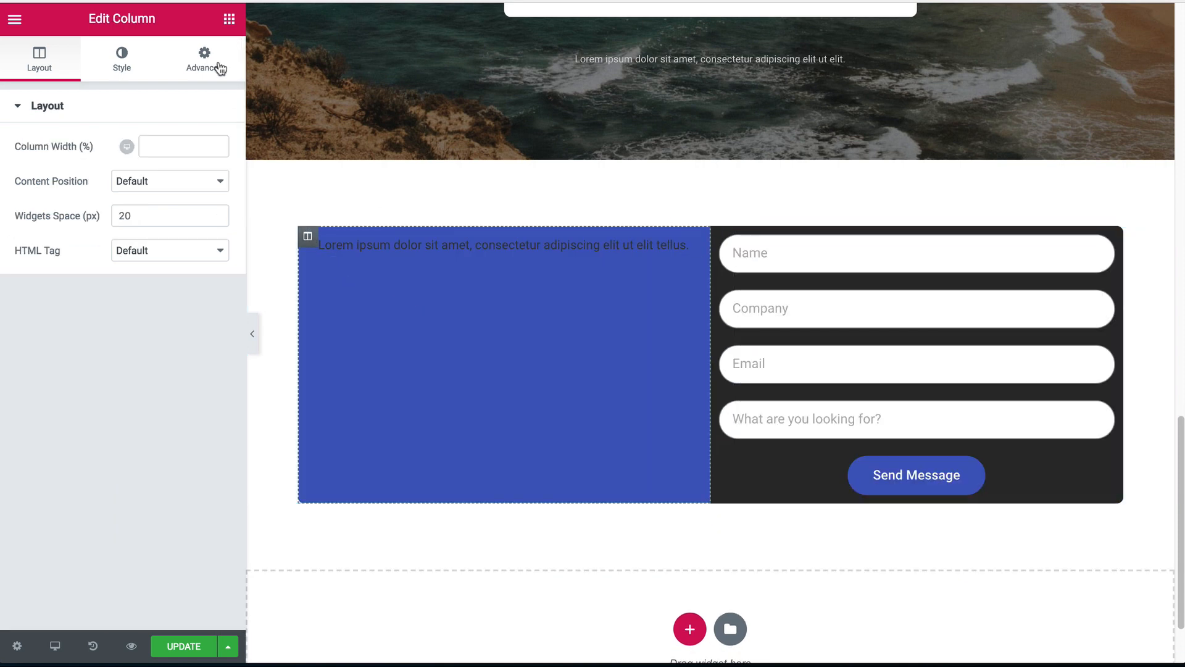
{"action": "left_click", "coordinate": [204, 62]}
{"action": "left_click", "coordinate": [164, 237]}
{"action": "type", "text": "50"}
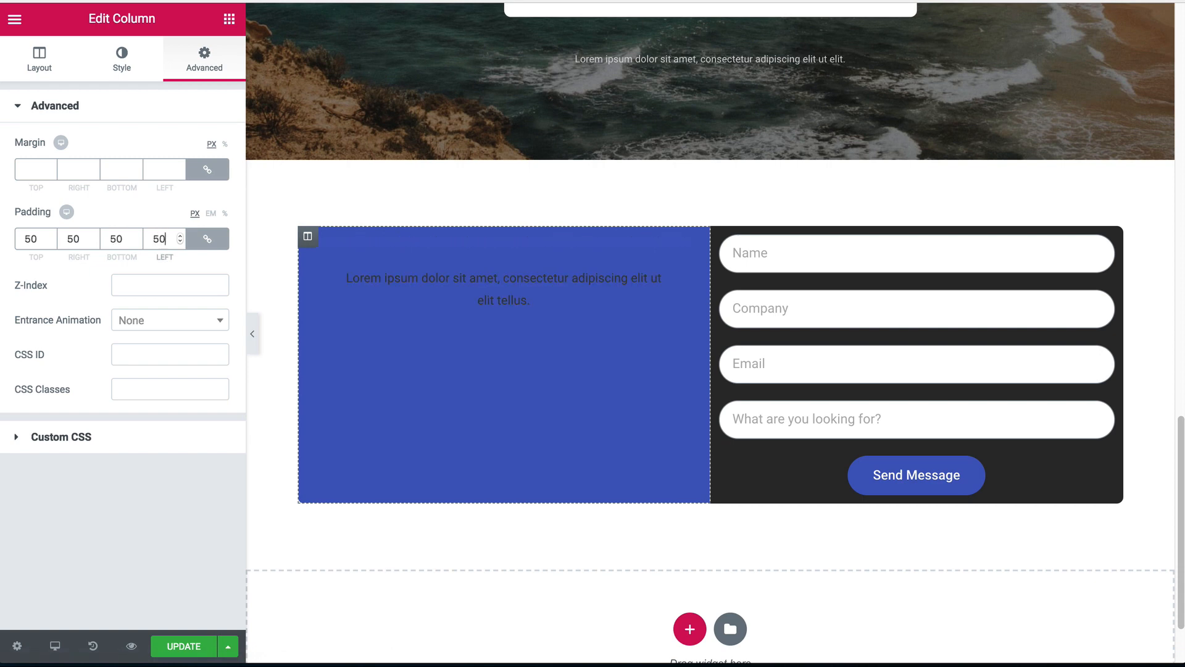
- Set the dark form column's padding to 50 px on all sides
{"action": "left_click", "coordinate": [720, 237]}
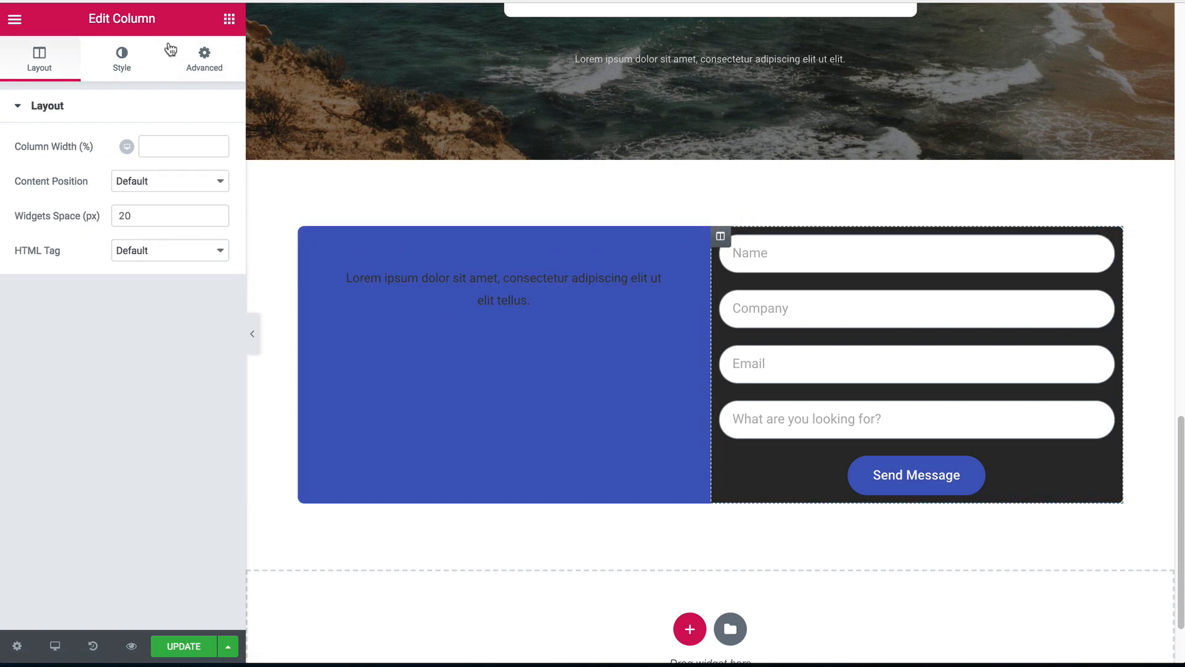
{"action": "left_click", "coordinate": [204, 60]}
{"action": "left_click", "coordinate": [162, 238]}
{"action": "type", "text": "50"}
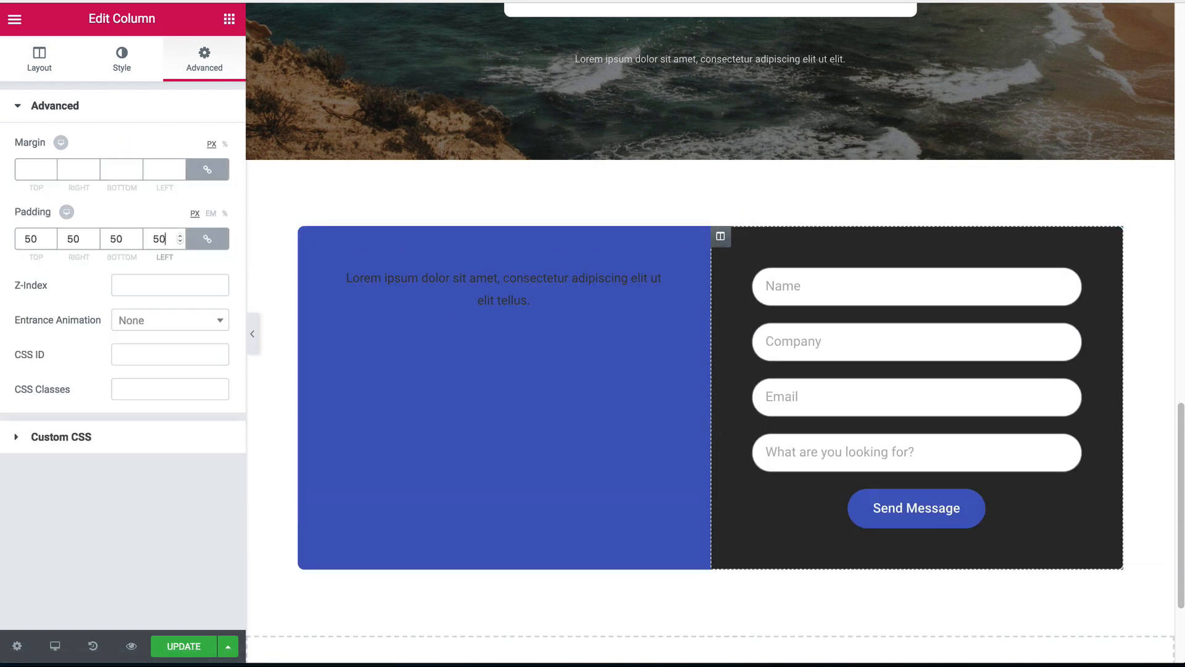
- Change the text color of the paragraph in the blue column to white (#ffffff)
{"action": "left_click", "coordinate": [505, 289]}
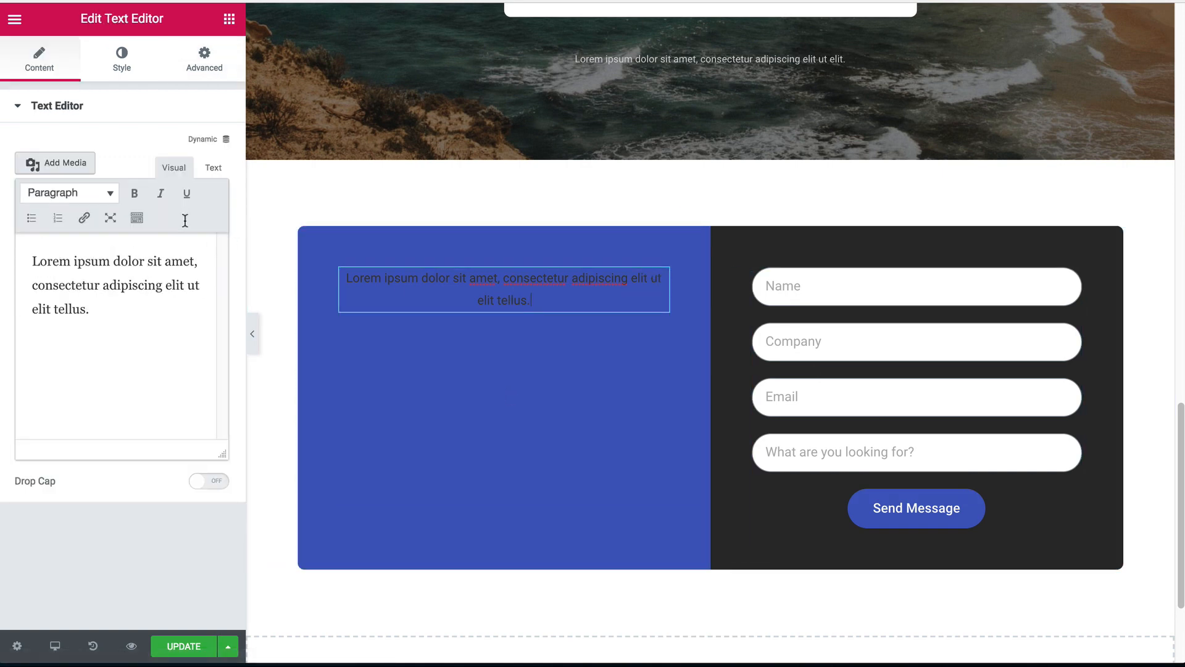
{"action": "left_click", "coordinate": [130, 64]}
{"action": "left_click", "coordinate": [211, 208]}
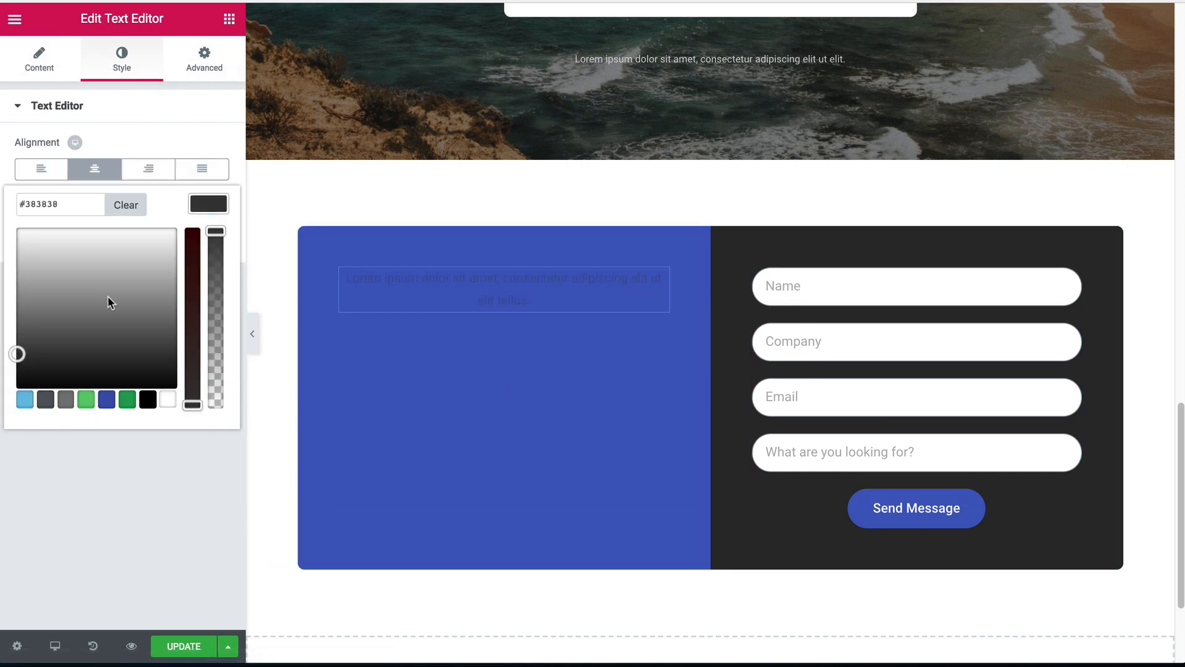
{"action": "left_click", "coordinate": [168, 399]}
{"action": "left_click", "coordinate": [221, 203]}
{"action": "left_click", "coordinate": [220, 207]}
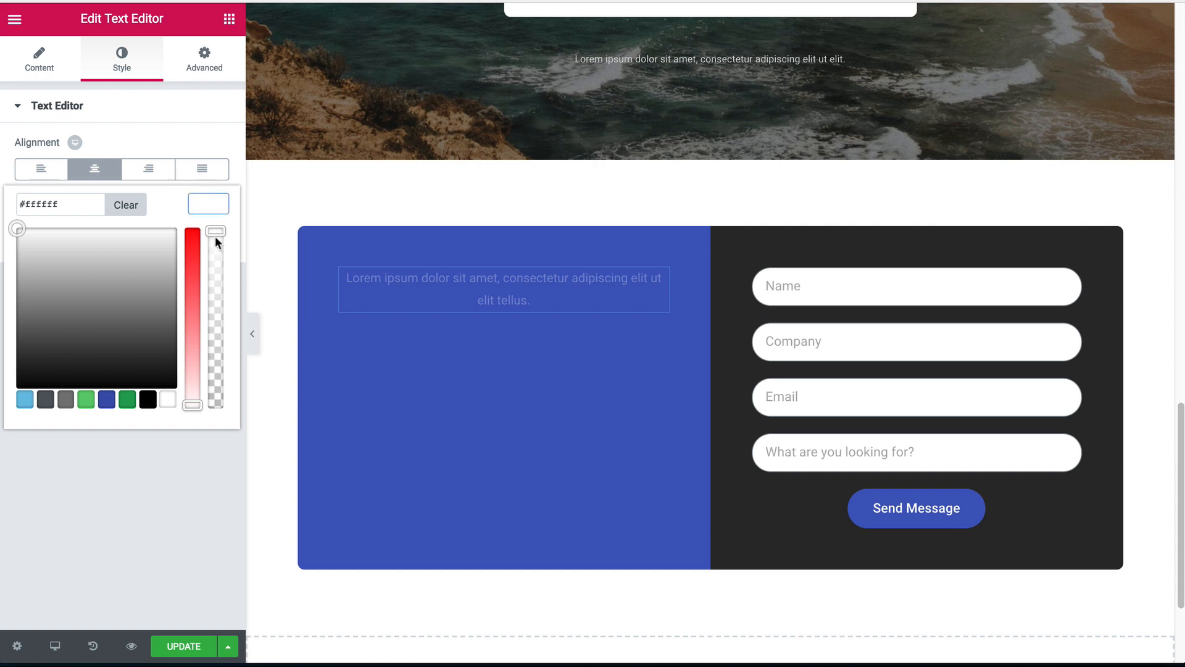
{"action": "left_click", "coordinate": [209, 204]}
{"action": "left_click", "coordinate": [62, 76]}
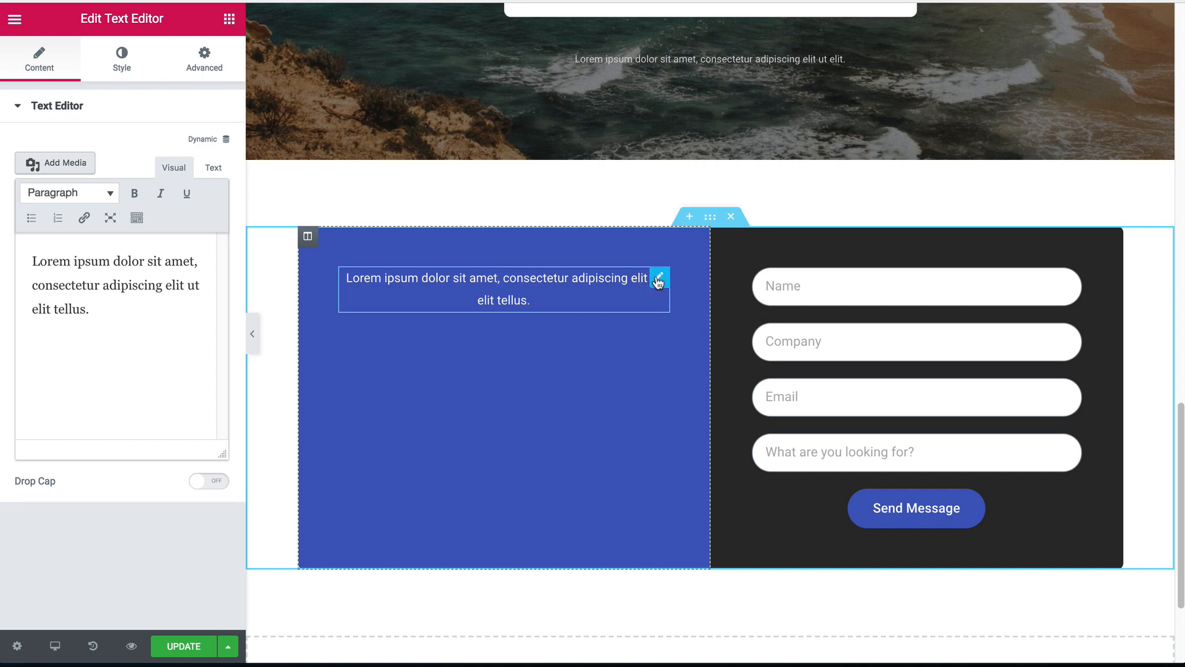
- Replace the paragraph in the blue column with an Icon Box widget and set its icon position to left
{"action": "right_click", "coordinate": [656, 278]}
{"action": "left_click", "coordinate": [684, 480]}
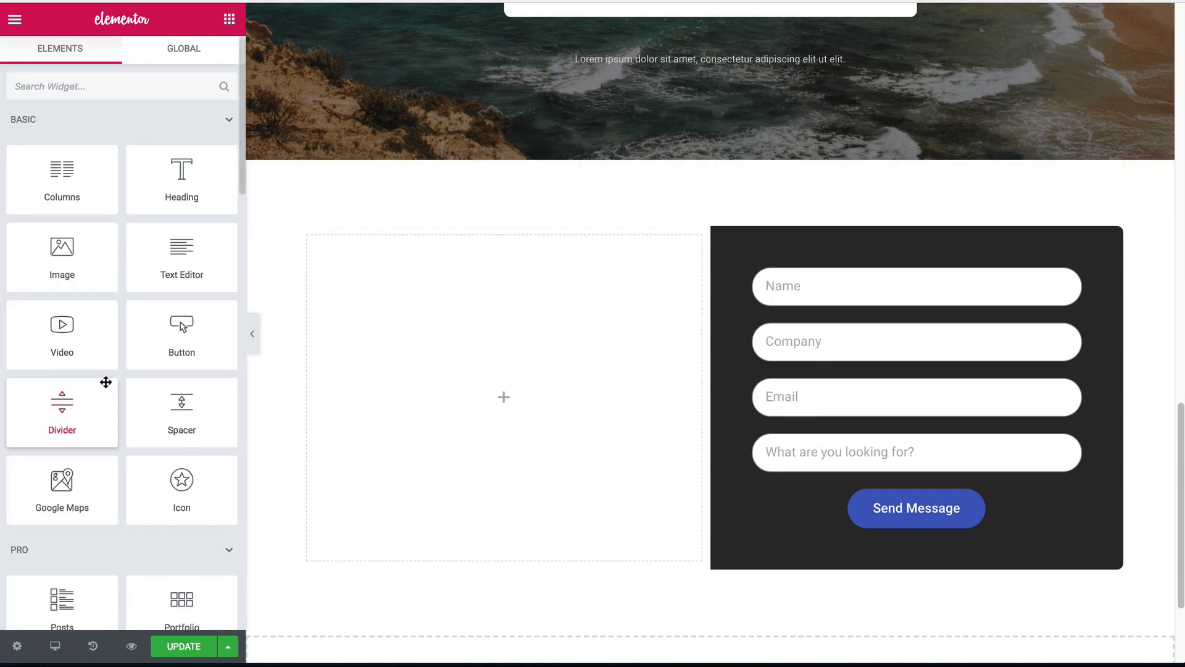
{"action": "scroll", "coordinate": [109, 402], "scroll_direction": "down", "scroll_amount": 15}
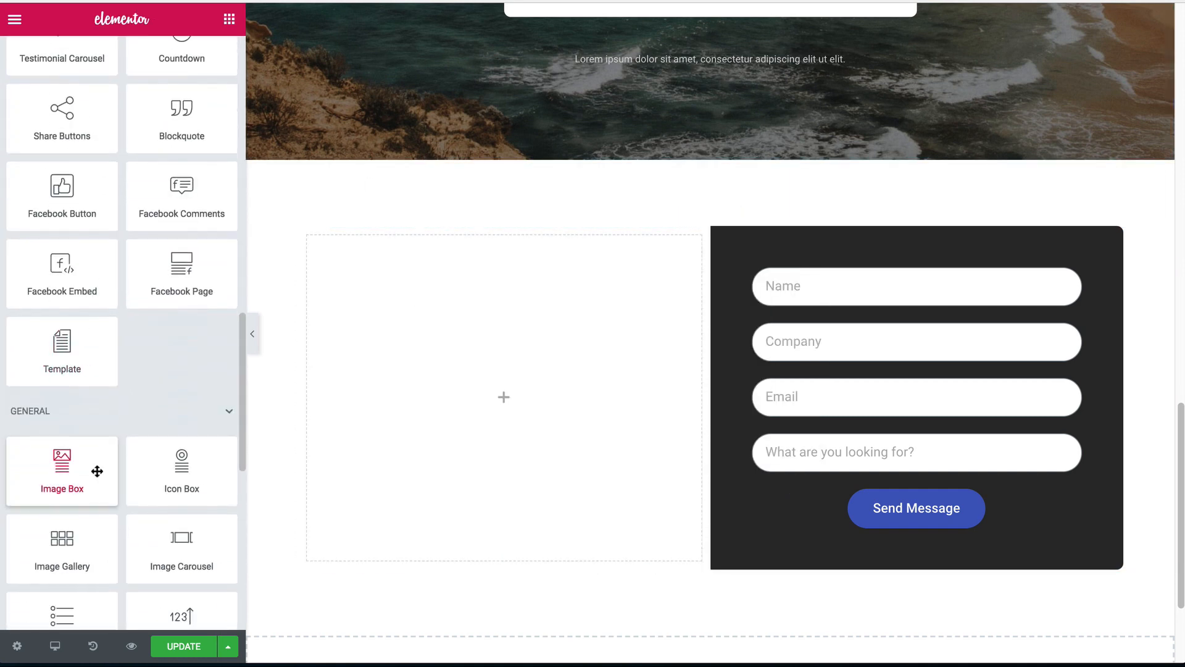
{"action": "left_click_drag", "start_coordinate": [61, 470], "coordinate": [441, 318]}
{"action": "left_click", "coordinate": [47, 514]}
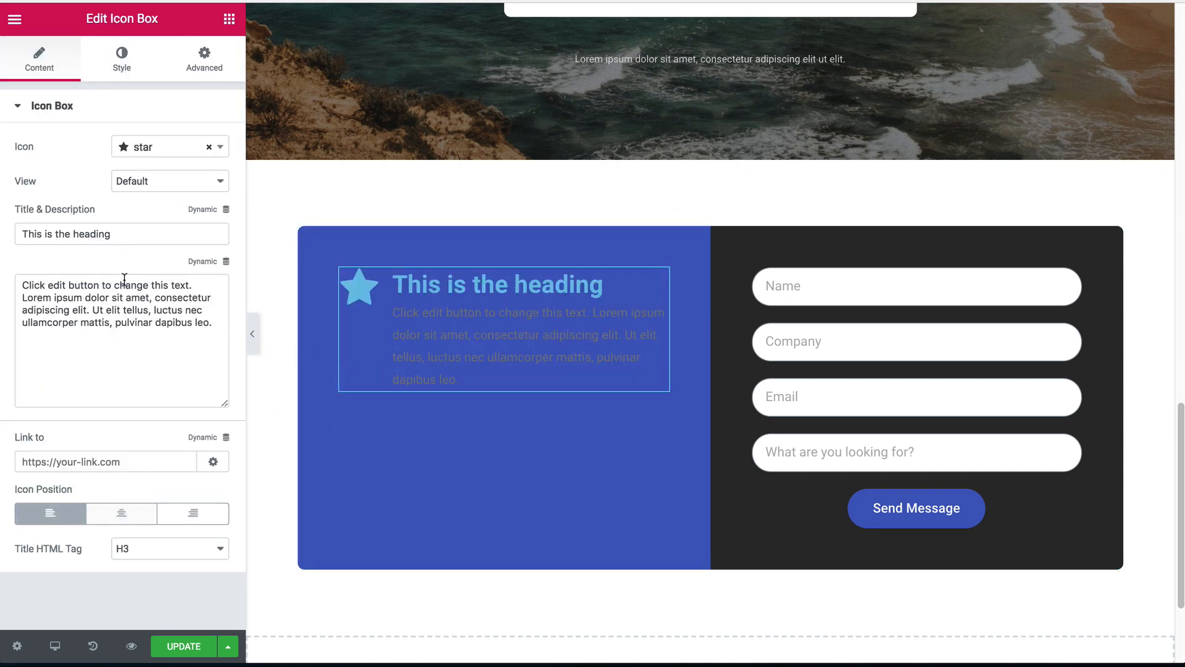
- Set the icon size of the icon box in the blue column to 25
{"action": "left_click", "coordinate": [126, 62]}
{"action": "left_click", "coordinate": [204, 180]}
{"action": "left_click", "coordinate": [209, 182]}
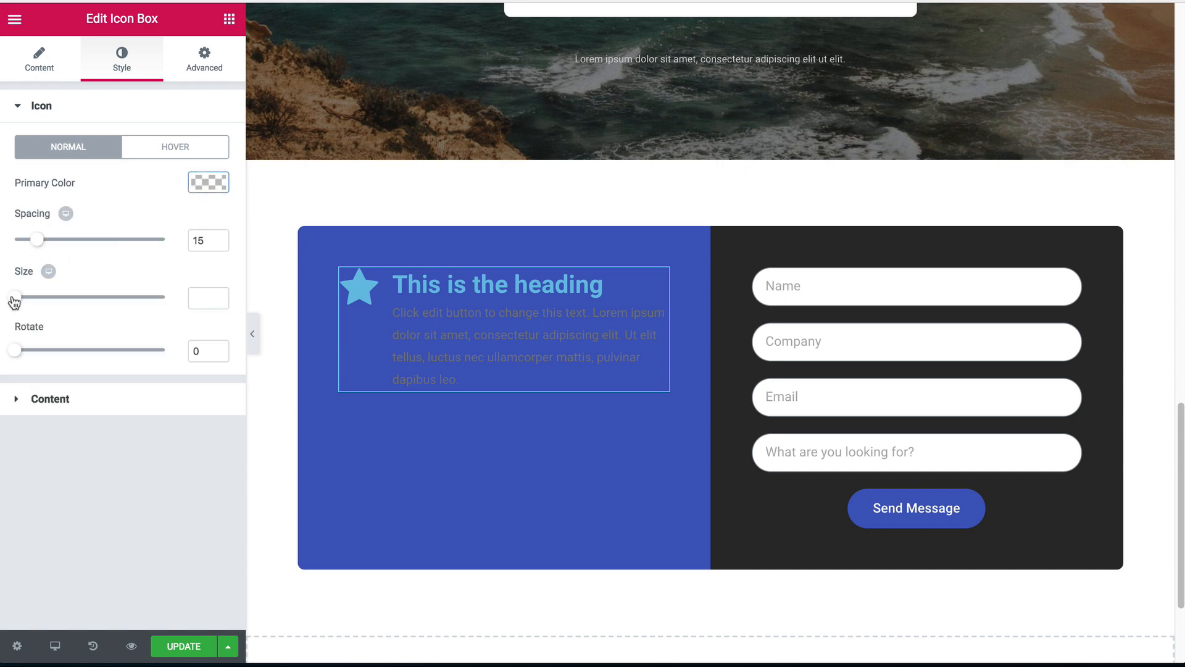
{"action": "left_click_drag", "start_coordinate": [14, 301], "coordinate": [24, 304]}
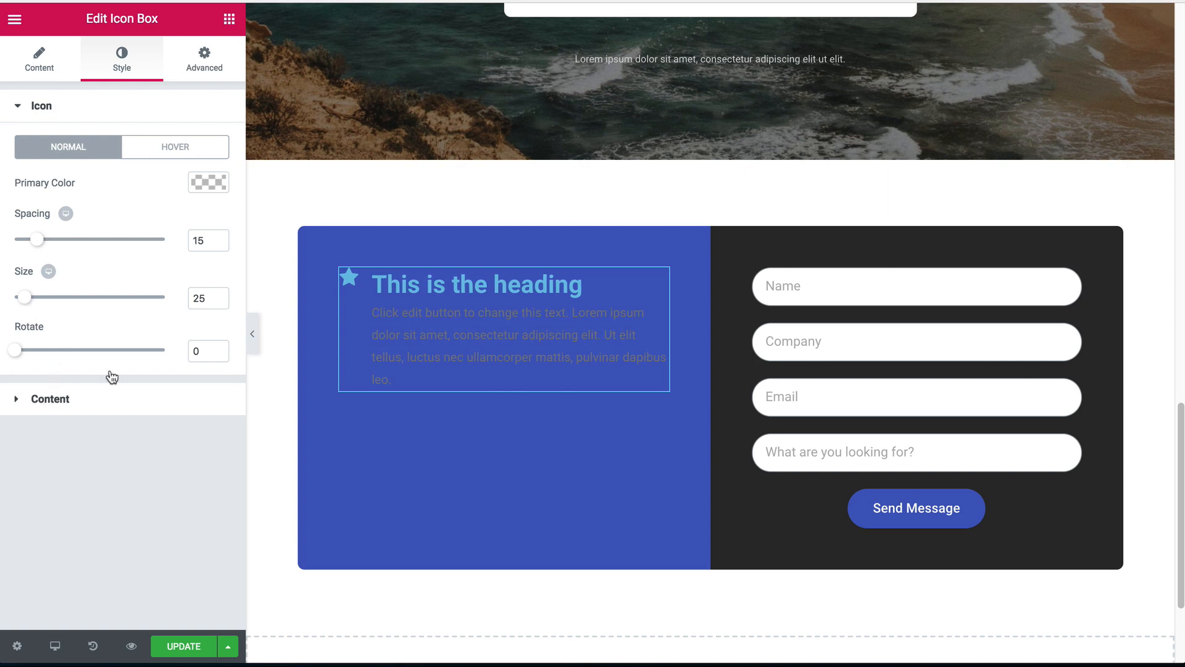
- Change both the title color and the description color of the icon box to white
{"action": "left_click", "coordinate": [112, 399]}
{"action": "left_click", "coordinate": [208, 373]}
{"action": "left_click", "coordinate": [205, 384]}
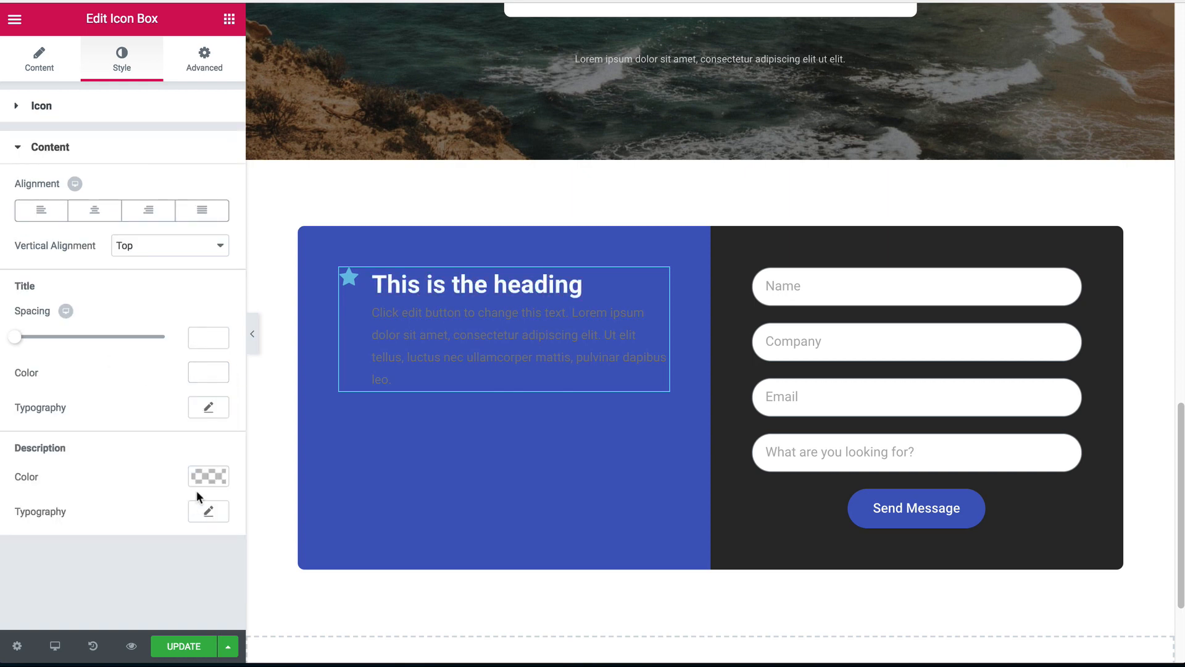
{"action": "left_click", "coordinate": [217, 476]}
{"action": "left_click_drag", "start_coordinate": [77, 532], "coordinate": [8, 491]}
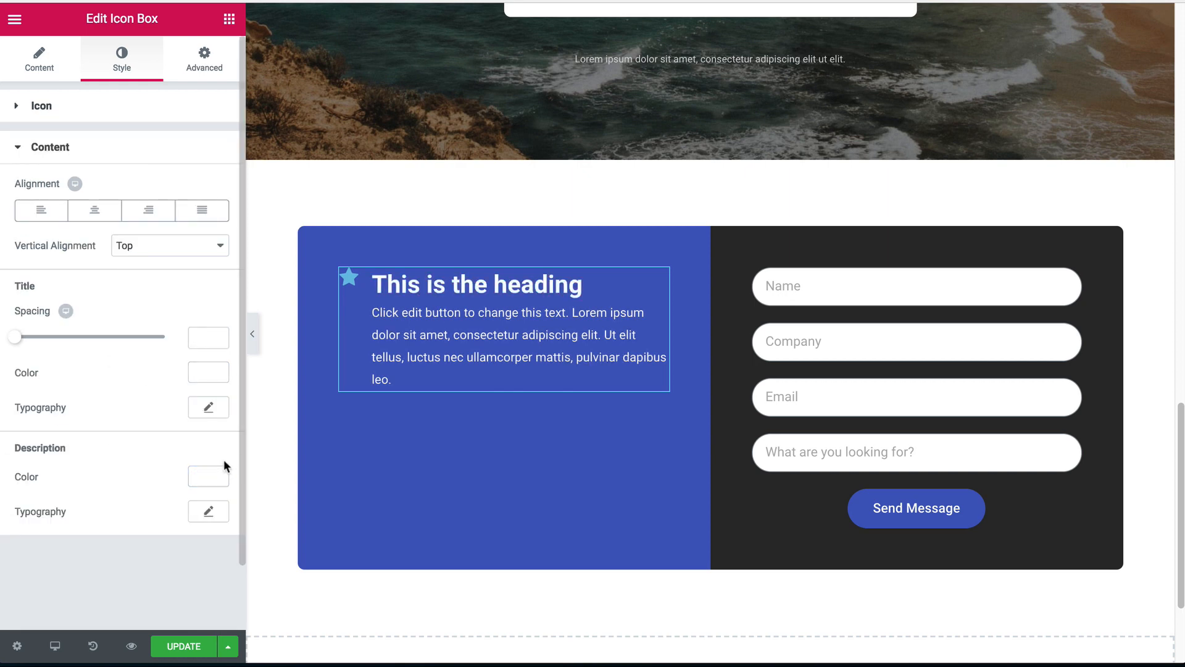
{"action": "left_click", "coordinate": [213, 478]}
{"action": "left_click", "coordinate": [210, 478]}
- Set the icon box title's font size to 18 px and its title spacing to 10
{"action": "left_click", "coordinate": [208, 411]}
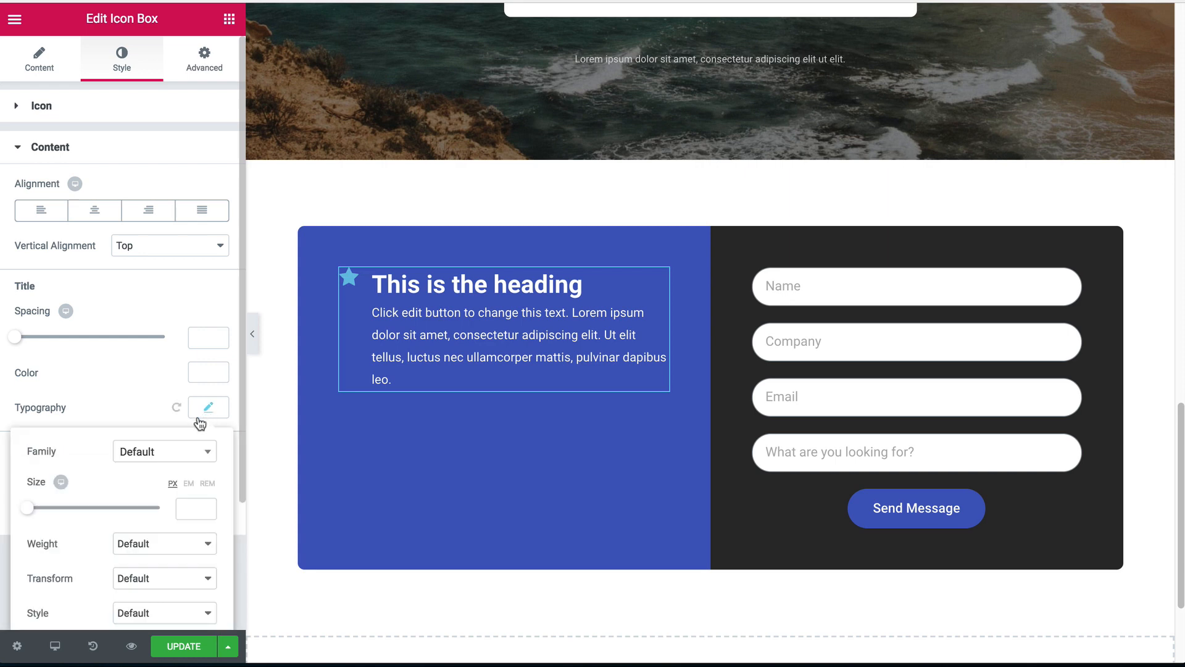
{"action": "scroll", "coordinate": [179, 469], "scroll_direction": "down", "scroll_amount": 1}
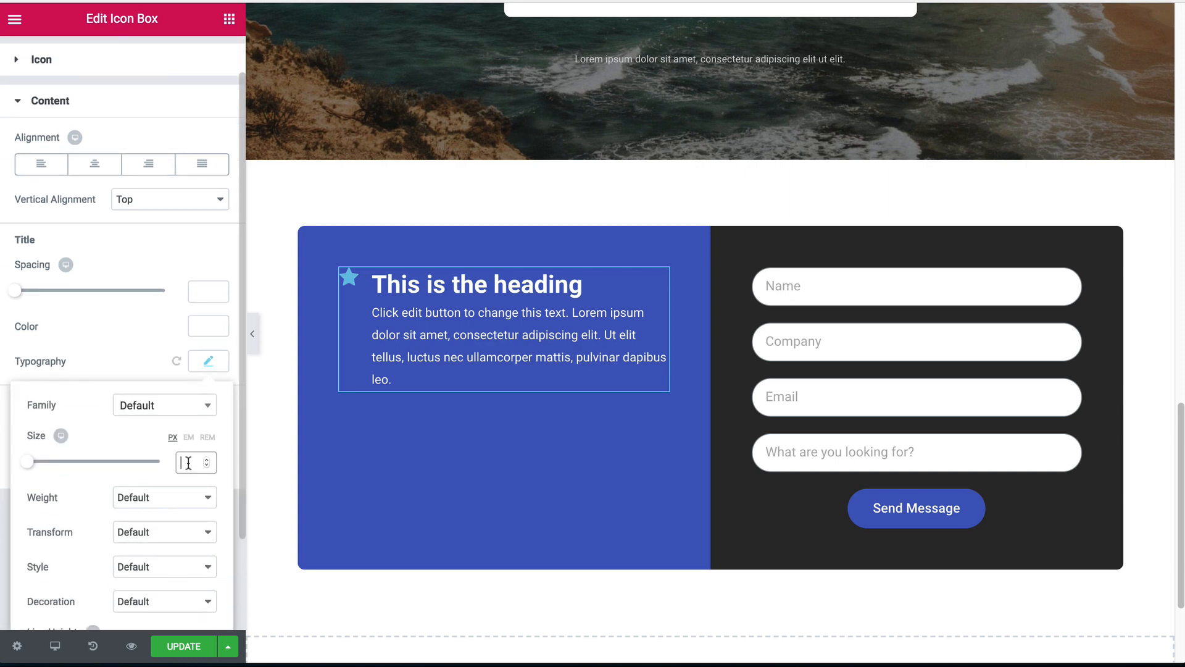
{"action": "type", "text": "18"}
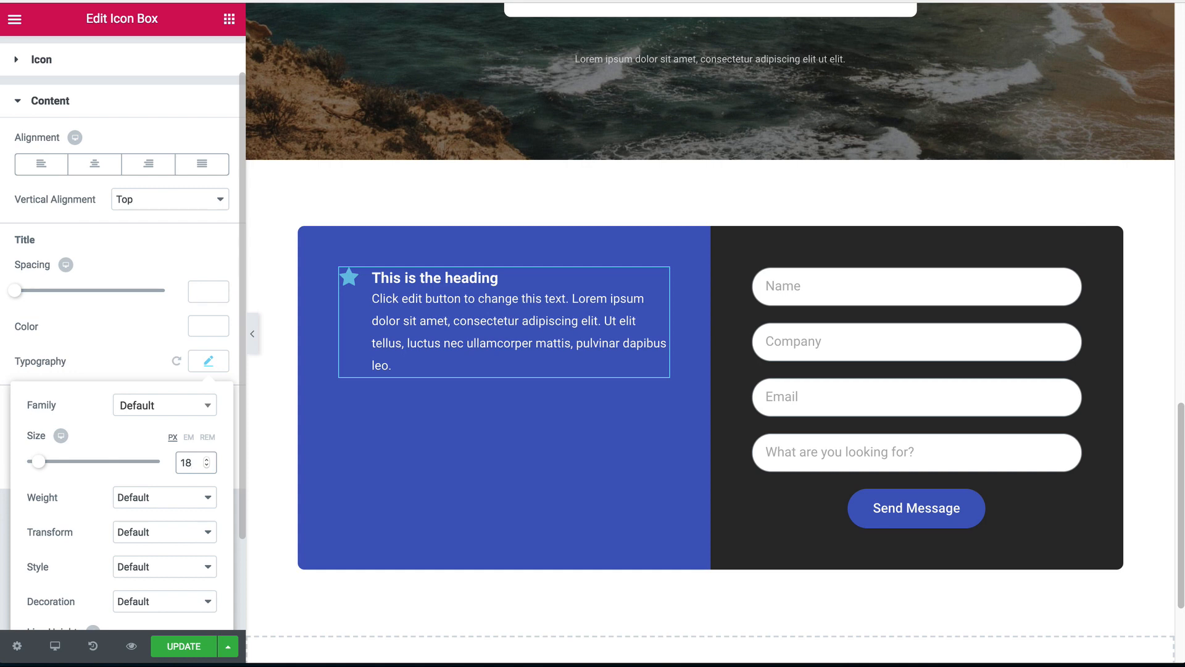
{"action": "left_click", "coordinate": [201, 487]}
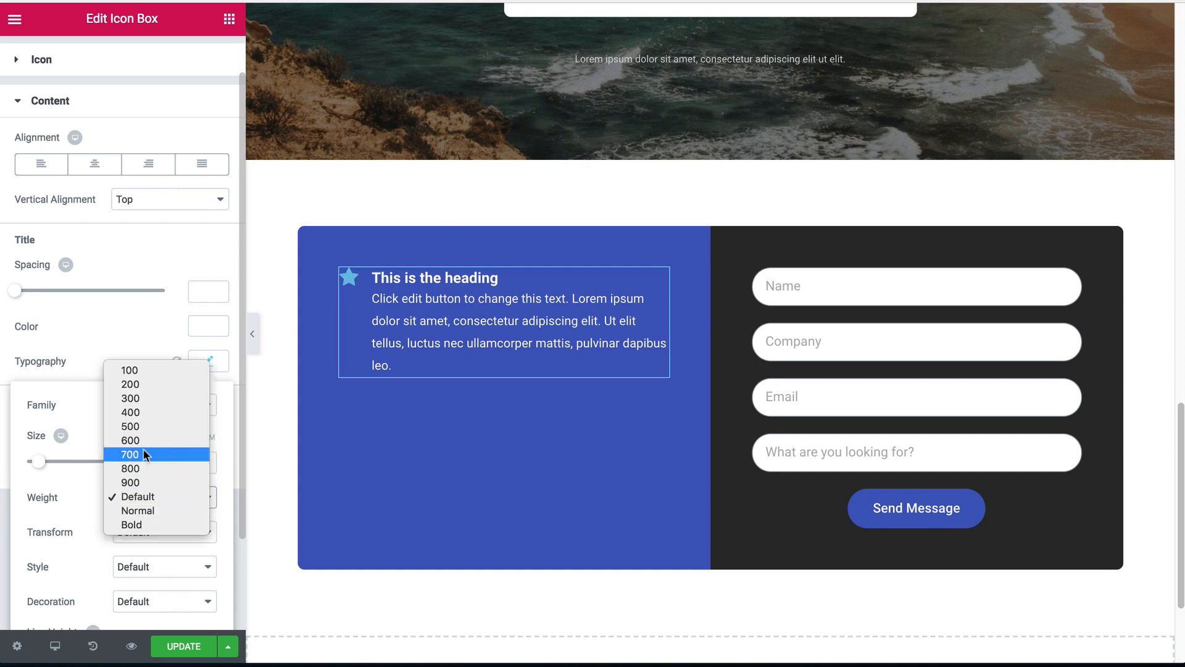
{"action": "left_click", "coordinate": [148, 491]}
{"action": "left_click", "coordinate": [202, 365]}
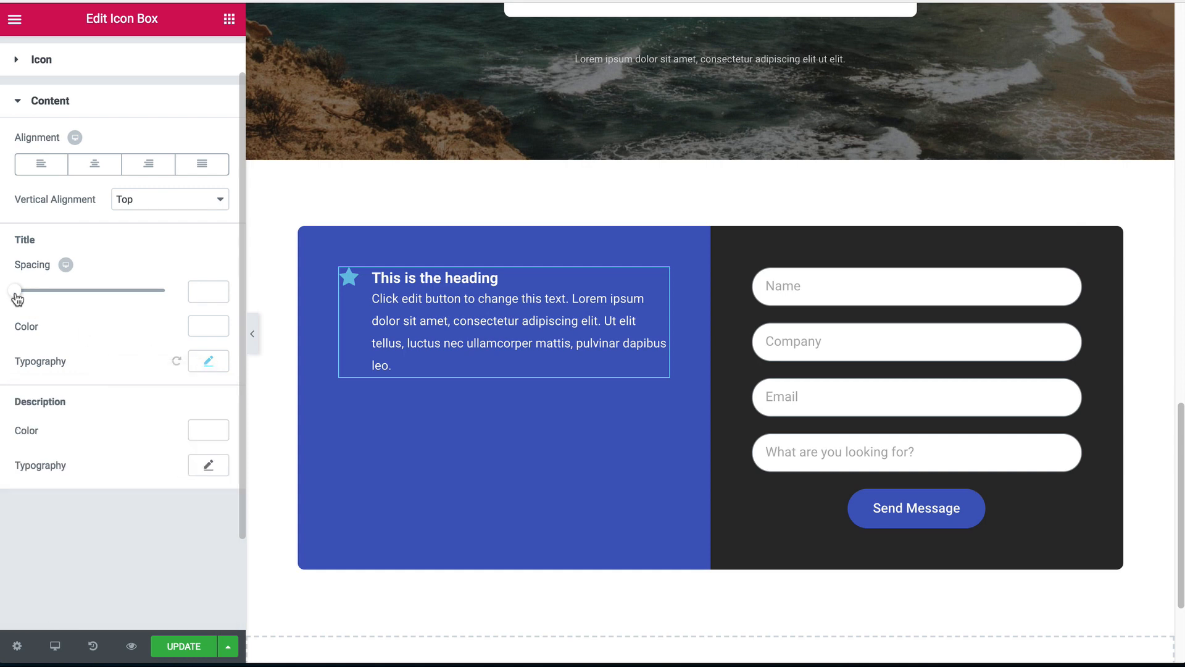
{"action": "left_click_drag", "start_coordinate": [18, 299], "coordinate": [31, 297]}
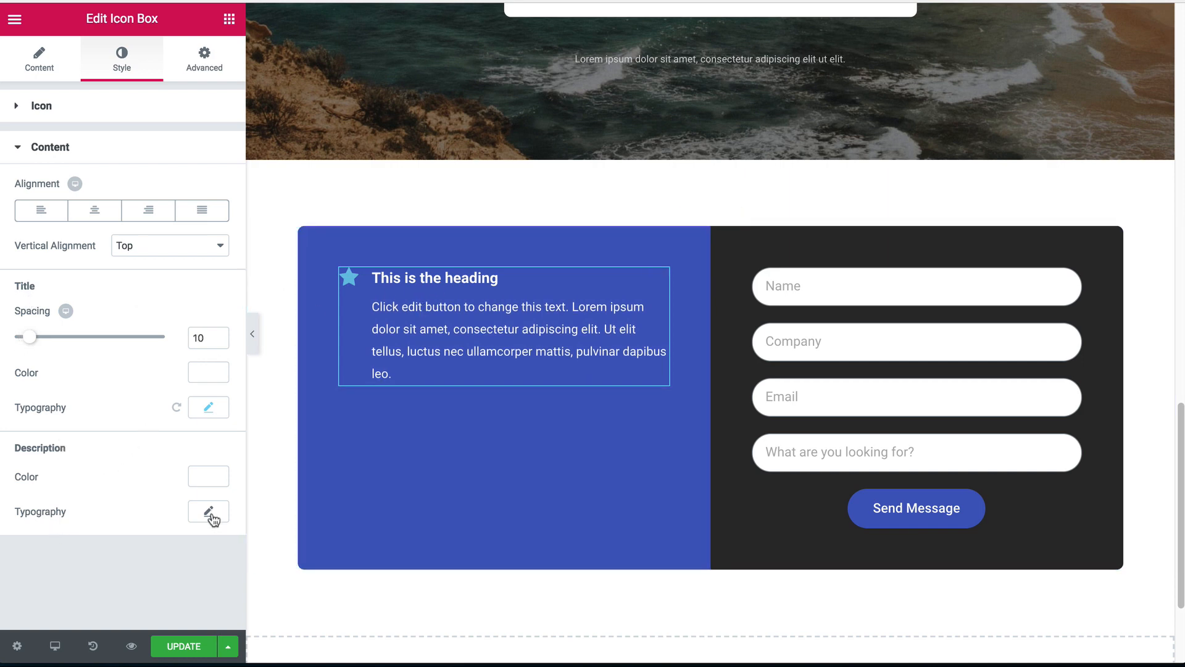
- Replace the icon box description with a sample email address and its title with "Email"
{"action": "left_click", "coordinate": [28, 61]}
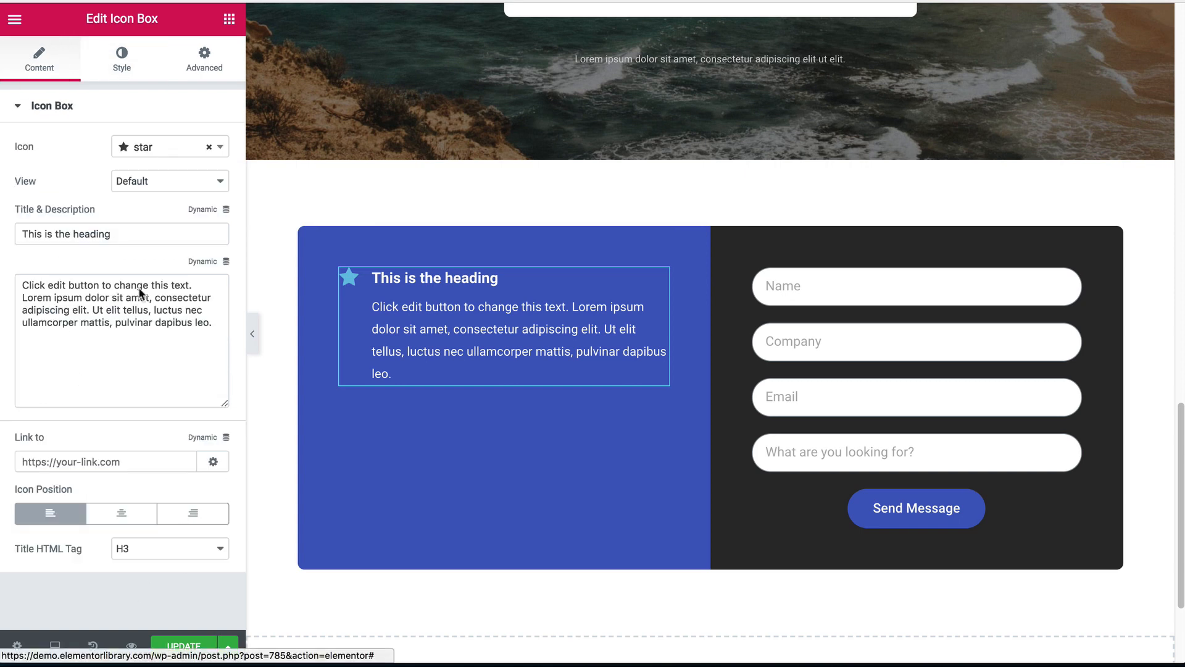
{"action": "left_click_drag", "start_coordinate": [210, 349], "coordinate": [1, 183]}
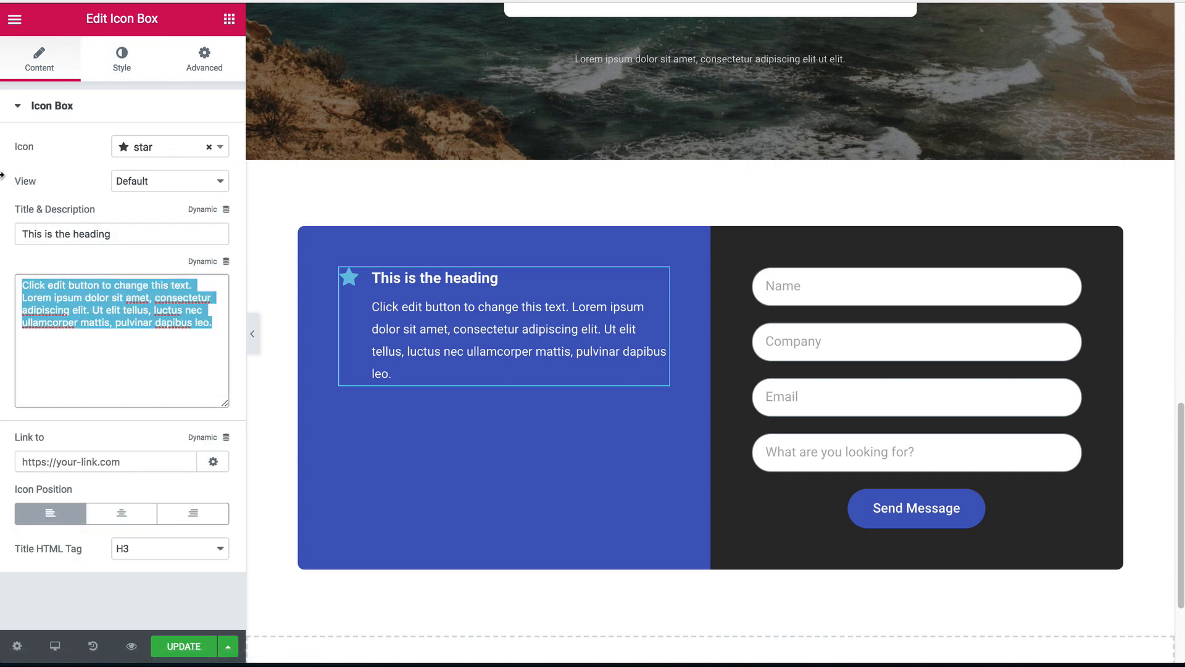
{"action": "type", "text": "email@domain.com"}
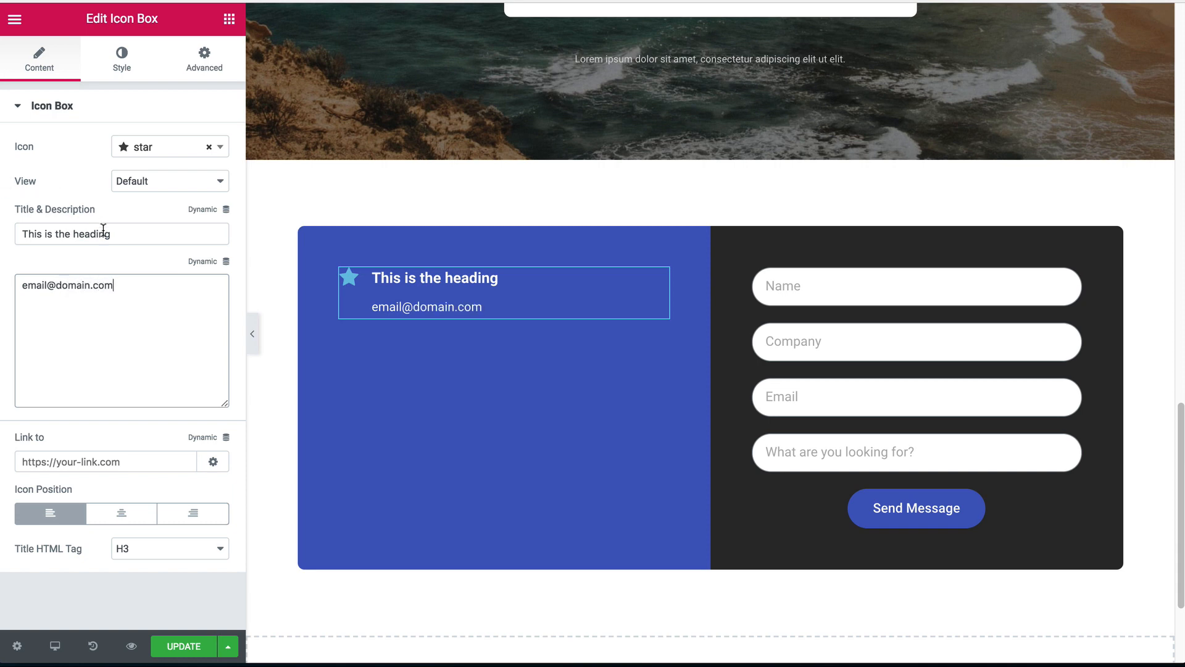
{"action": "left_click_drag", "start_coordinate": [118, 234], "coordinate": [2, 221]}
{"action": "type", "text": "Email"}
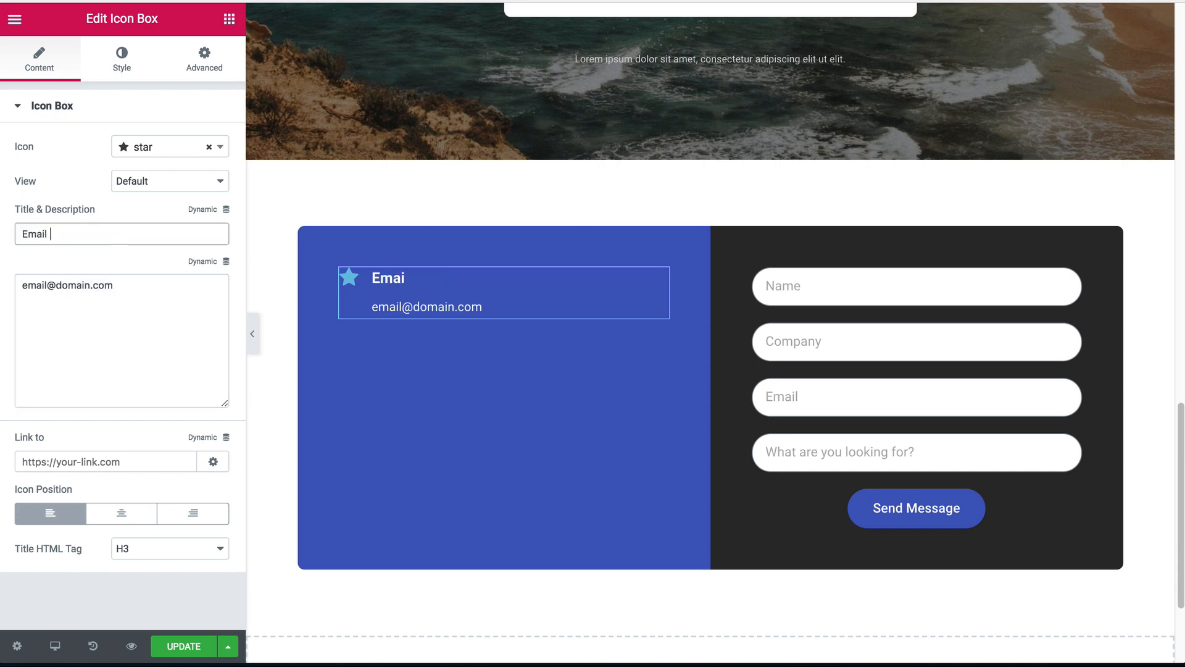
- Change the Email icon box's icon from the star to the envelope
{"action": "left_click", "coordinate": [138, 150]}
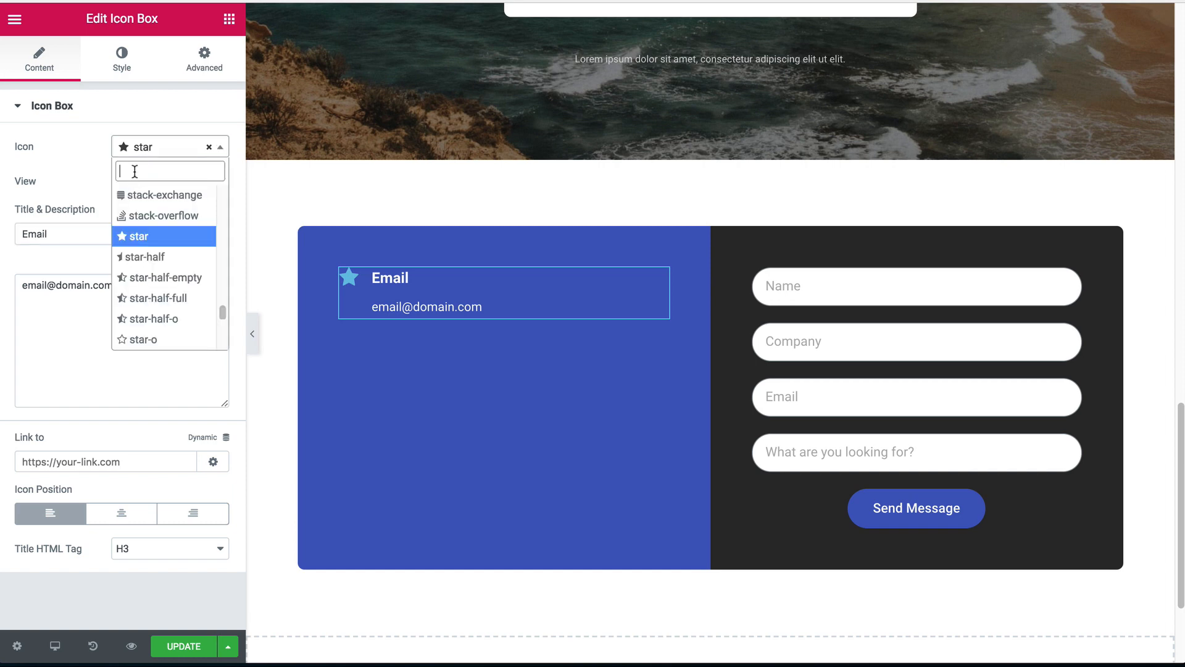
{"action": "type", "text": "enve"}
{"action": "key", "text": "Return"}
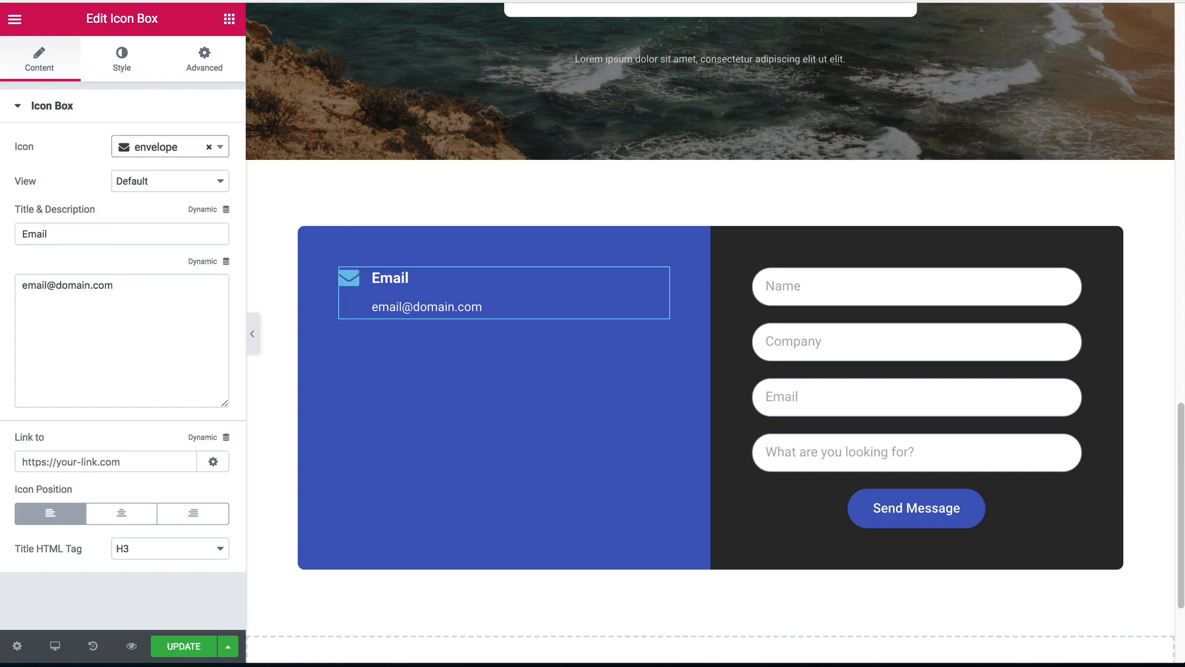
- Make the envelope icon white and set its spacing from the text to 20
{"action": "left_click", "coordinate": [110, 77]}
{"action": "left_click", "coordinate": [208, 184]}
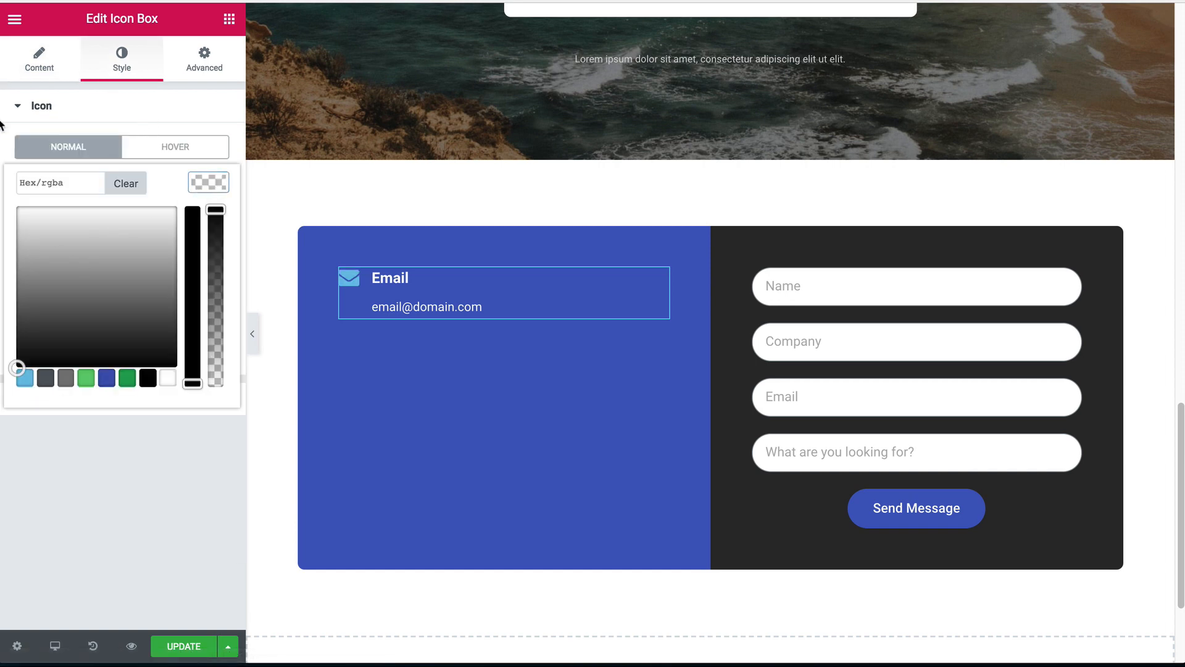
{"action": "left_click", "coordinate": [216, 184]}
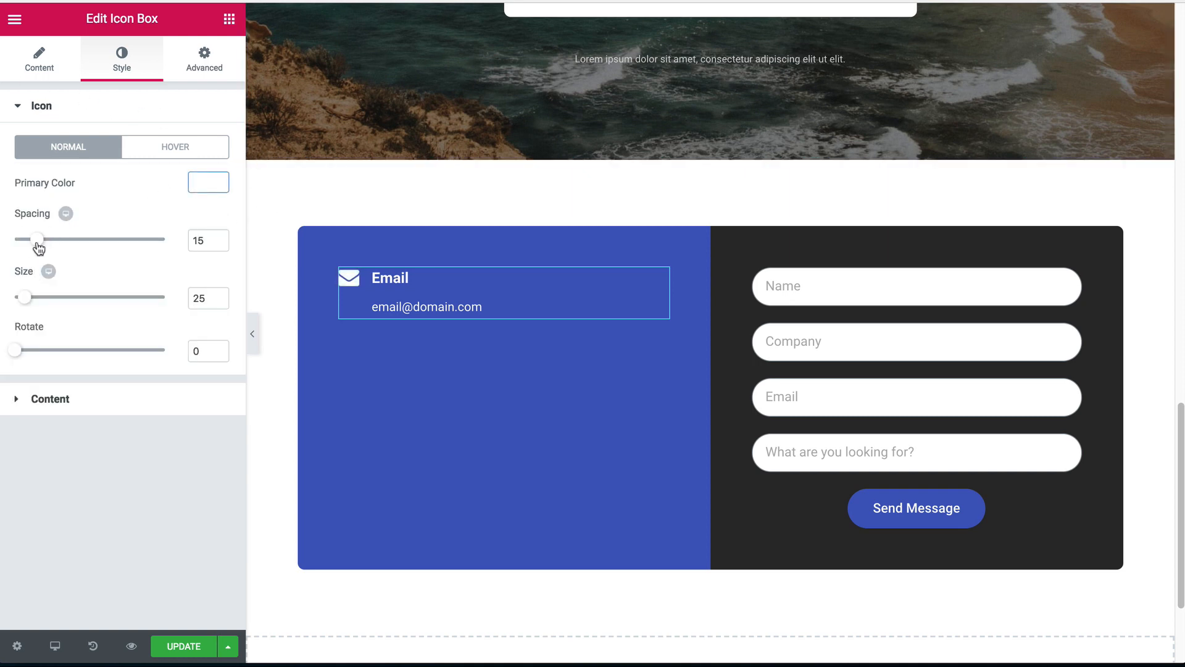
{"action": "left_click_drag", "start_coordinate": [39, 247], "coordinate": [48, 245]}
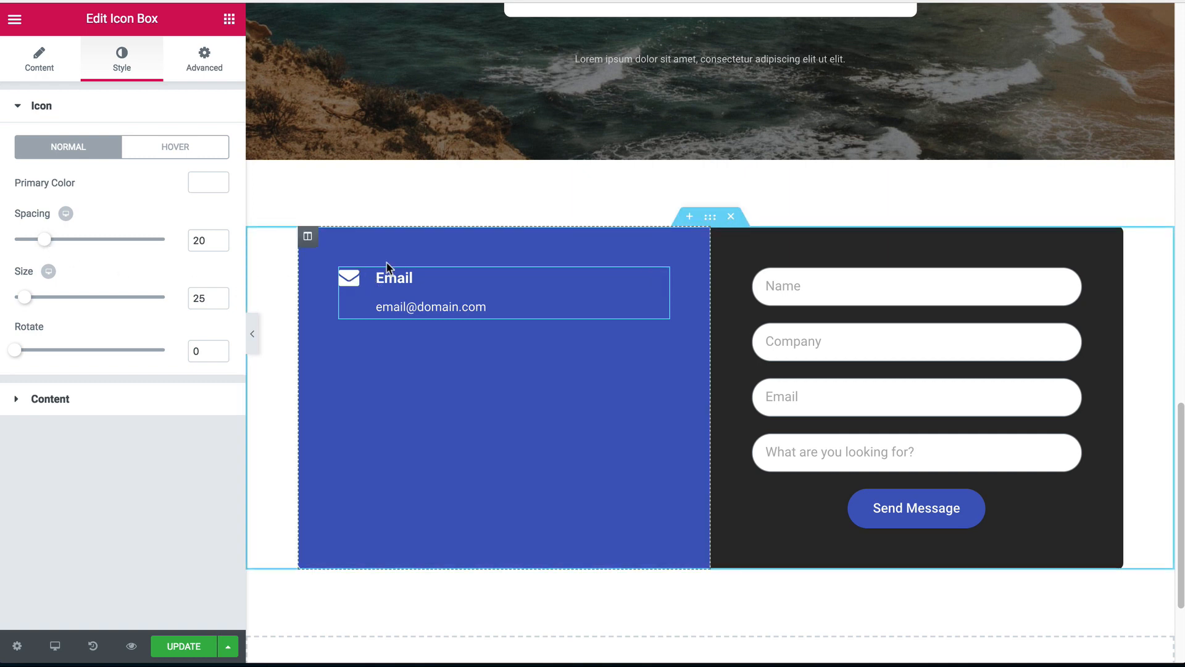
- Duplicate the Email icon box twice to stack three icon boxes in the blue column
{"action": "right_click", "coordinate": [661, 281]}
{"action": "left_click", "coordinate": [677, 319]}
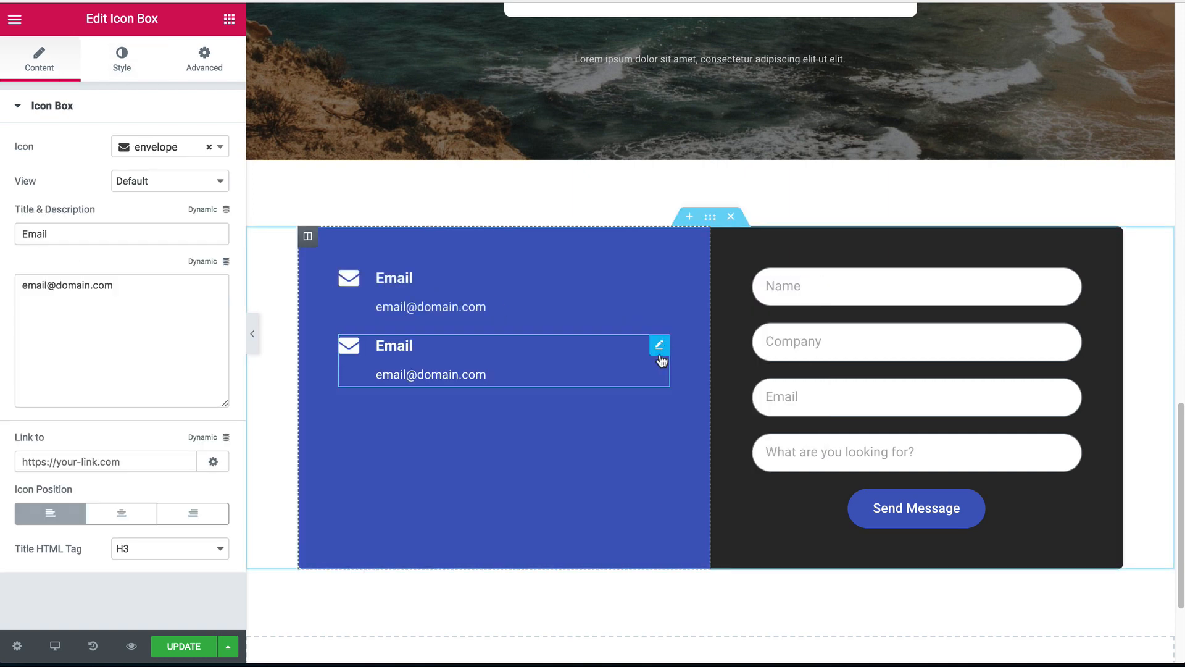
{"action": "right_click", "coordinate": [659, 344]}
{"action": "left_click", "coordinate": [675, 389]}
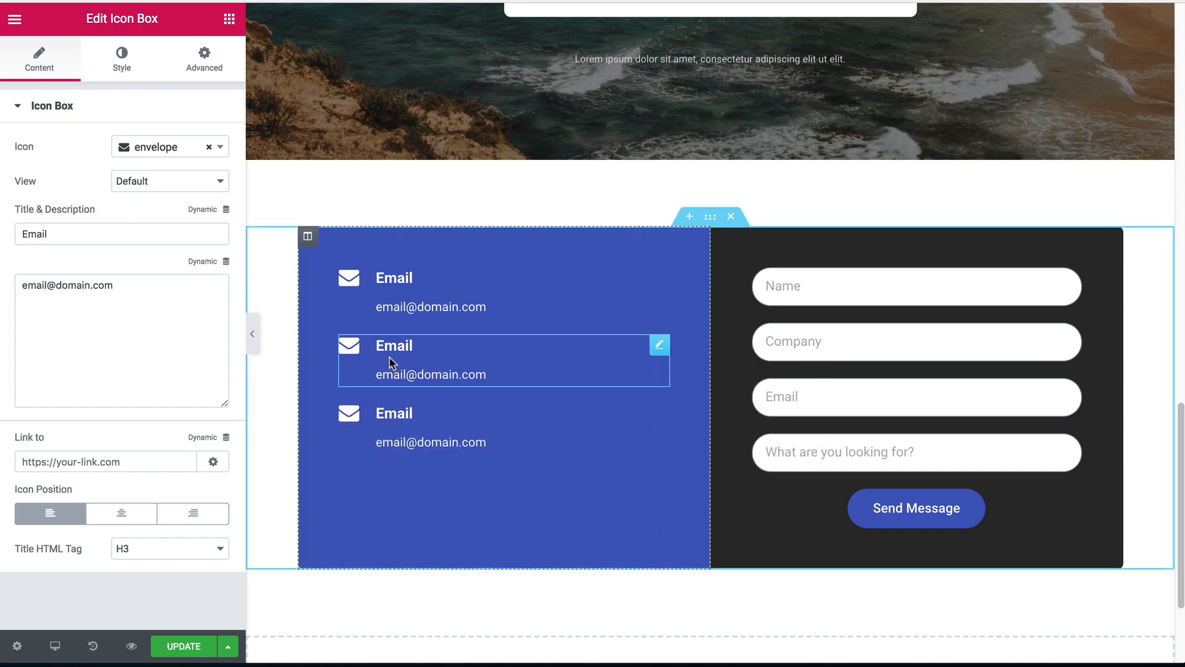
- Retitle the second icon box "Phone" and replace its description with a sample phone number
{"action": "left_click_drag", "start_coordinate": [56, 233], "coordinate": [0, 231]}
{"action": "type", "text": "Phone"}
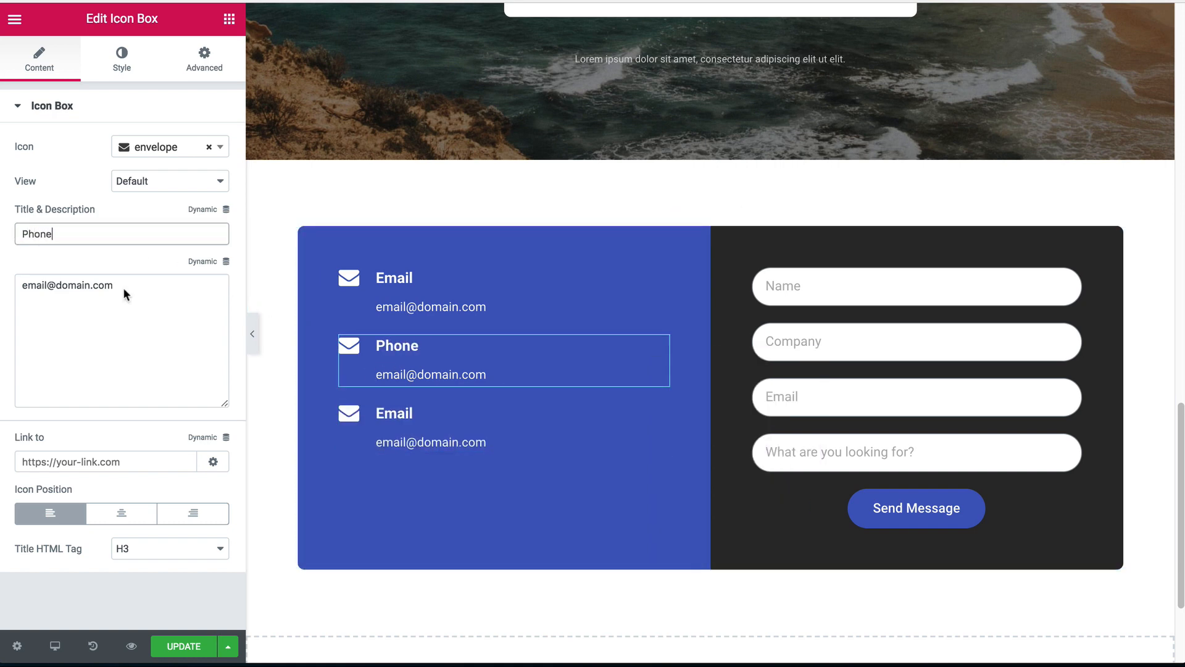
{"action": "key", "text": "Tab"}
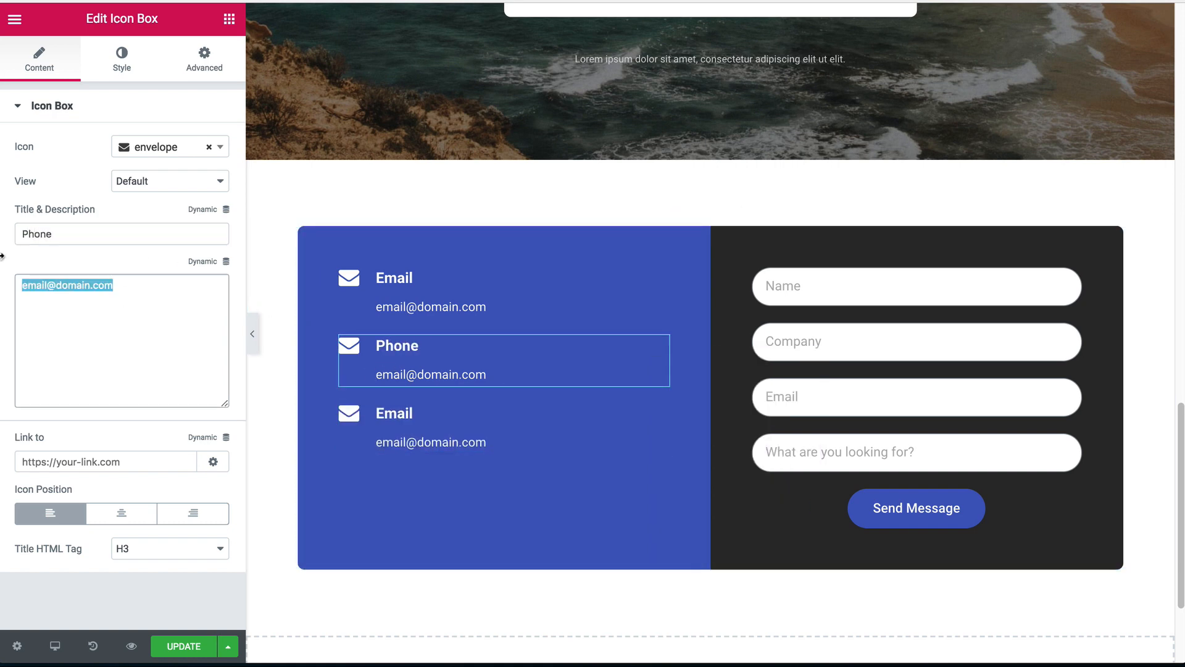
{"action": "type", "text": "+1 55"}
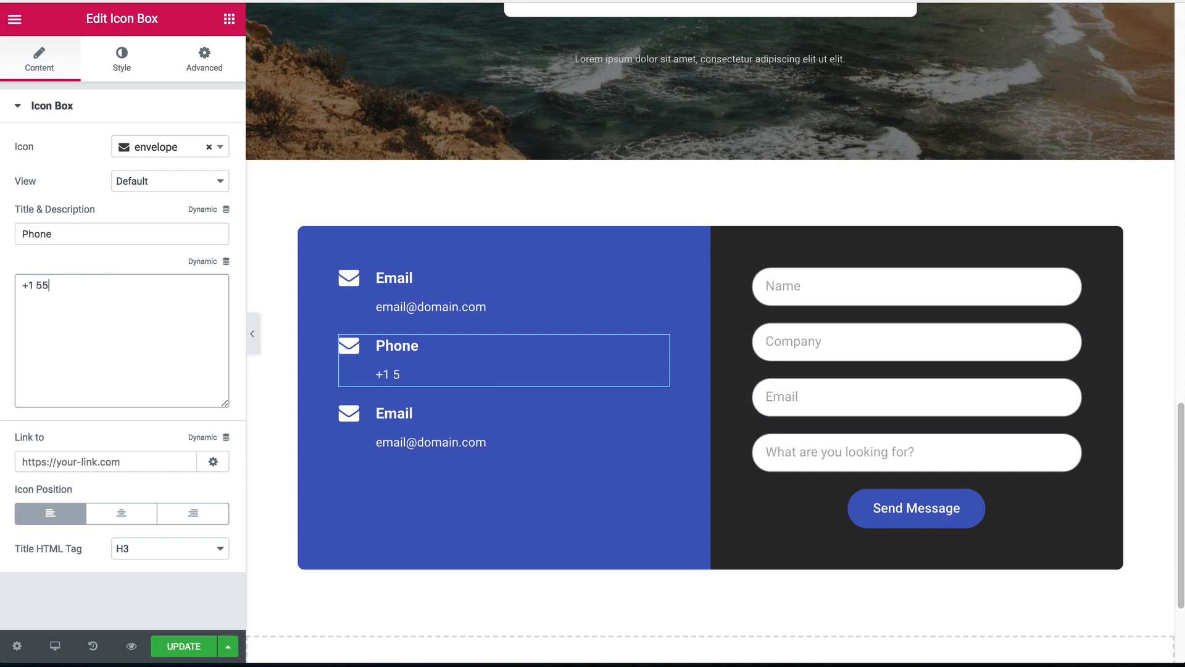
{"action": "type", "text": "5 555 5555"}
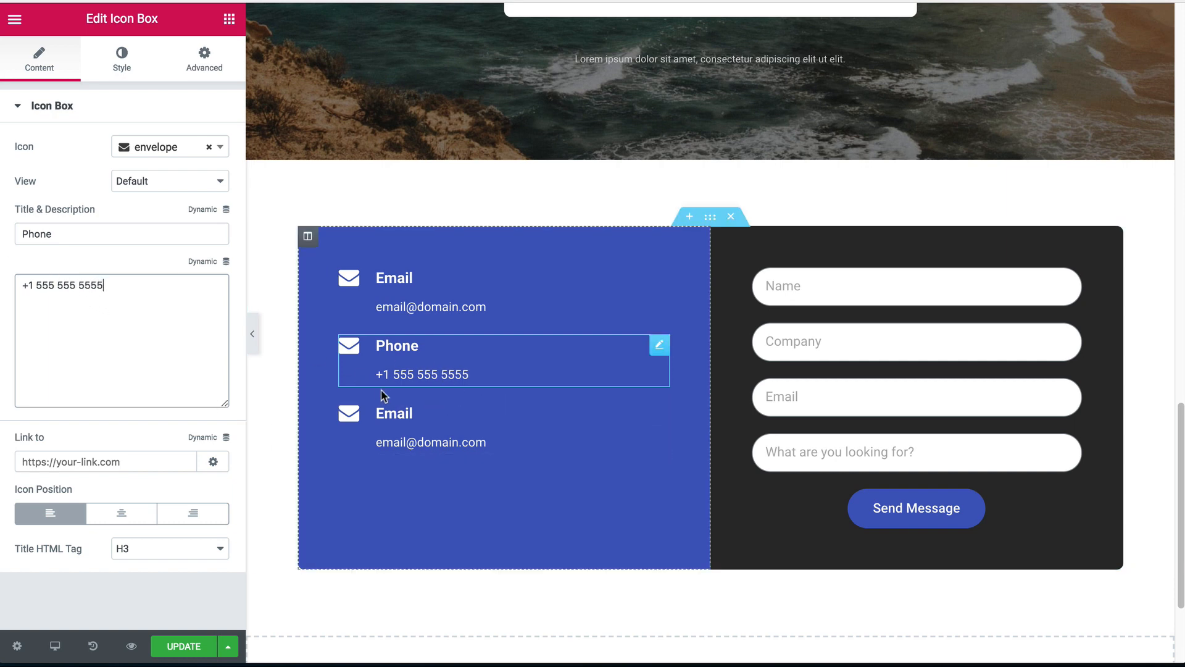
- Change the icon of the Phone icon box to the phone icon
{"action": "left_click", "coordinate": [656, 416]}
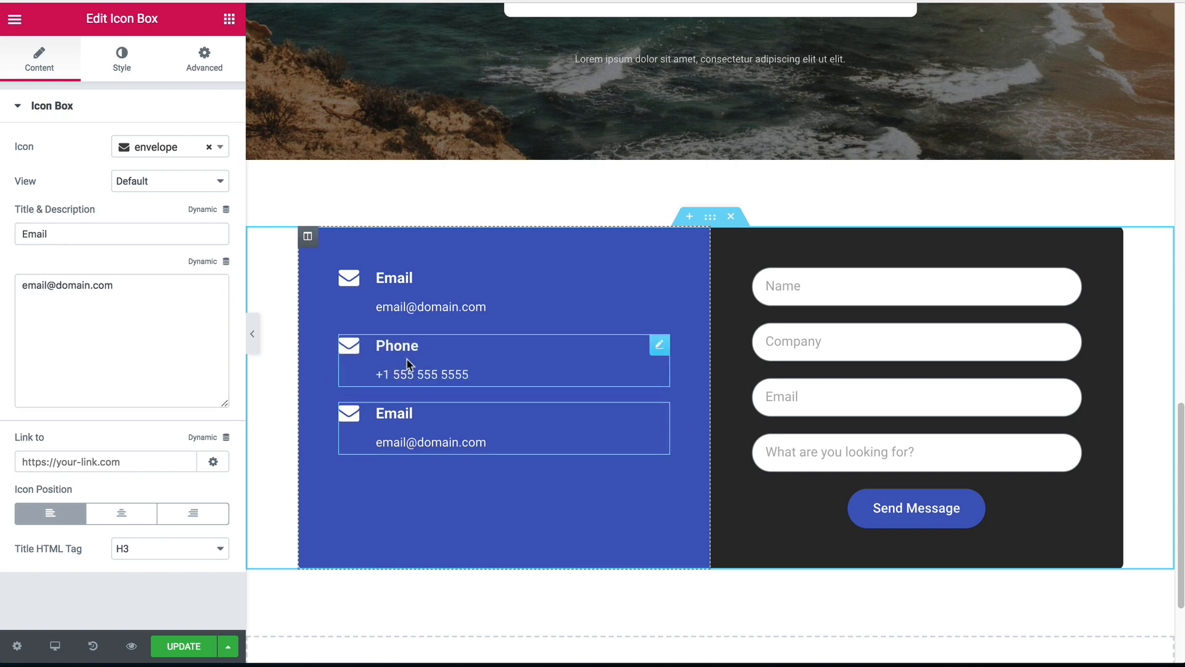
{"action": "left_click", "coordinate": [658, 346]}
{"action": "left_click", "coordinate": [166, 154]}
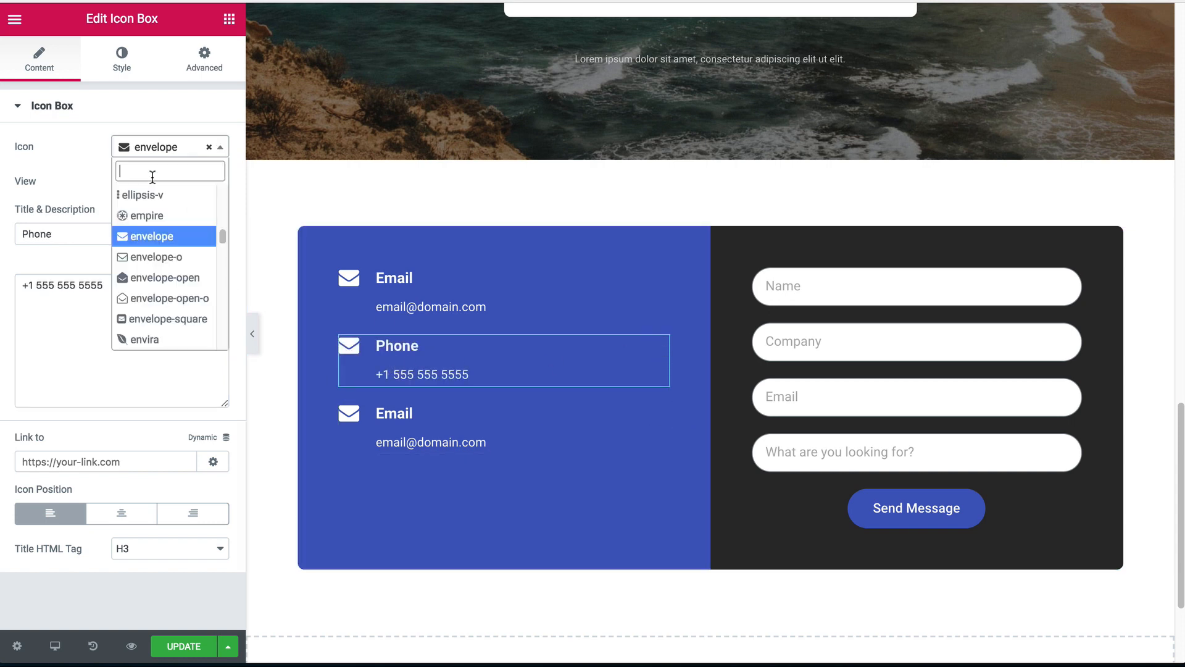
{"action": "type", "text": "phone"}
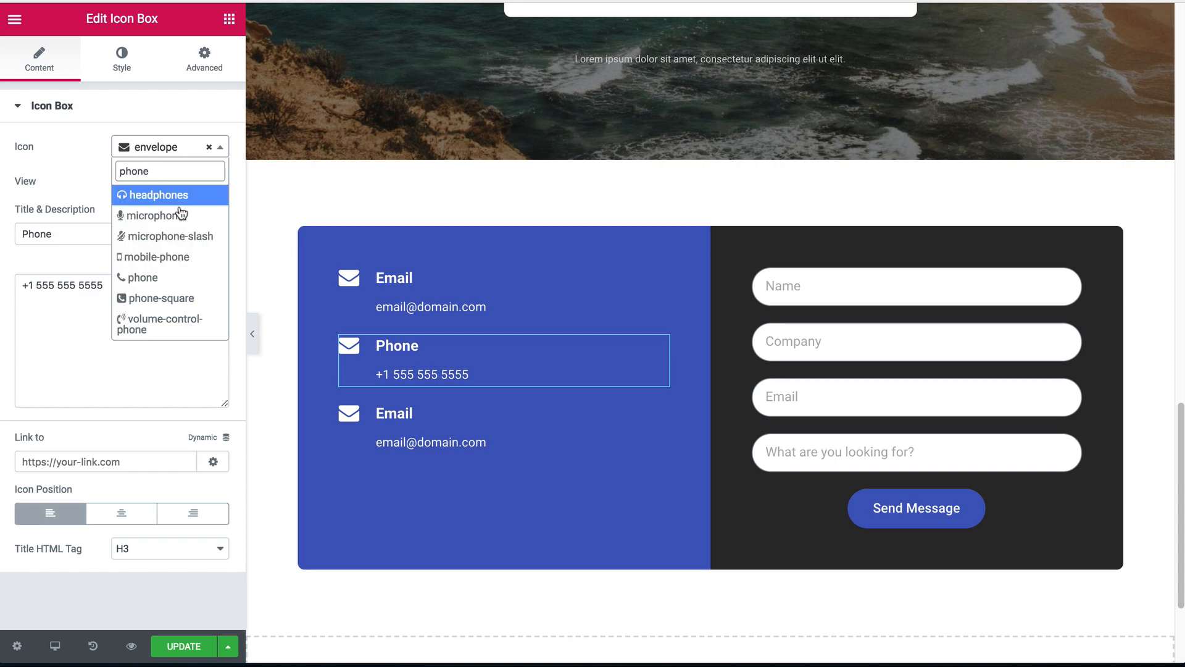
{"action": "left_click", "coordinate": [144, 279]}
- Retitle the third icon box in the blue column "Address"
{"action": "left_click", "coordinate": [665, 418]}
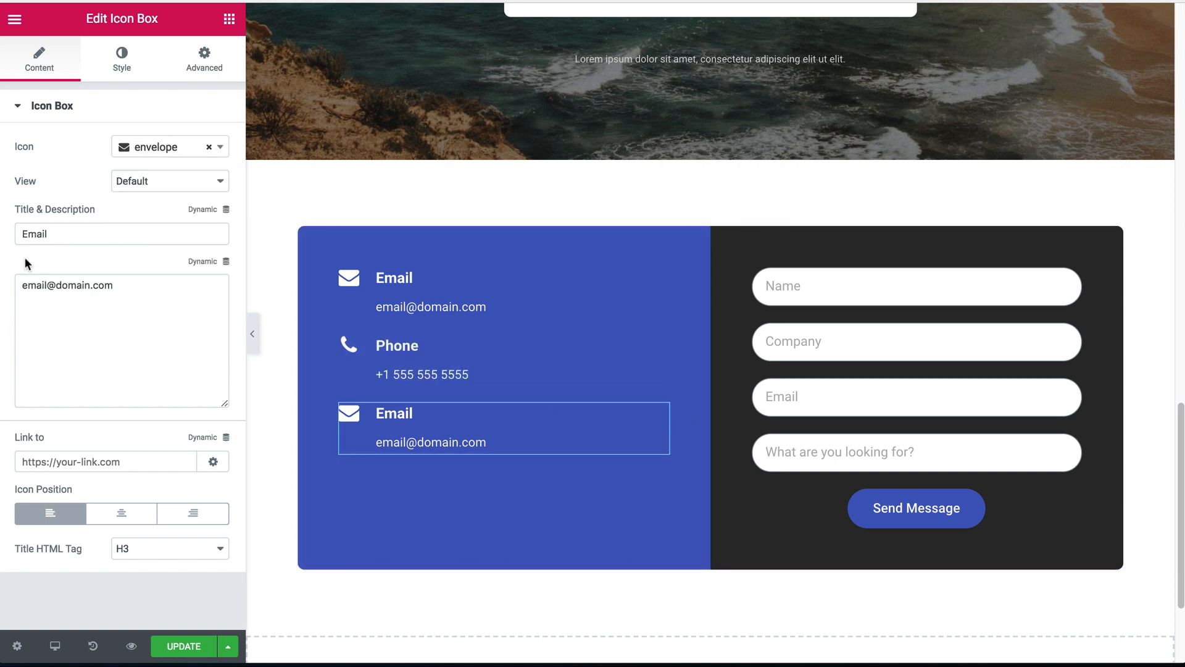
{"action": "left_click_drag", "start_coordinate": [56, 234], "coordinate": [2, 222]}
{"action": "type", "text": "Address"}
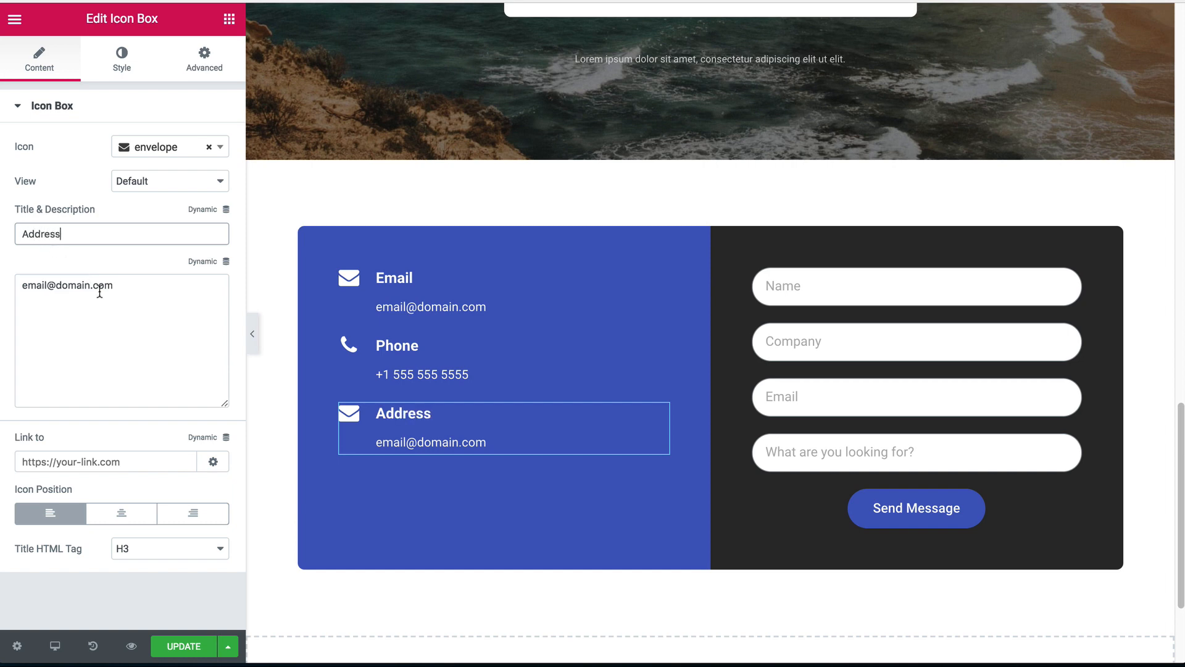
- Replace the Address icon box's description with a sample two-line postal address, separating the lines with a <br> tag
{"action": "left_click_drag", "start_coordinate": [117, 286], "coordinate": [2, 270]}
{"action": "type", "text": "Addr"}
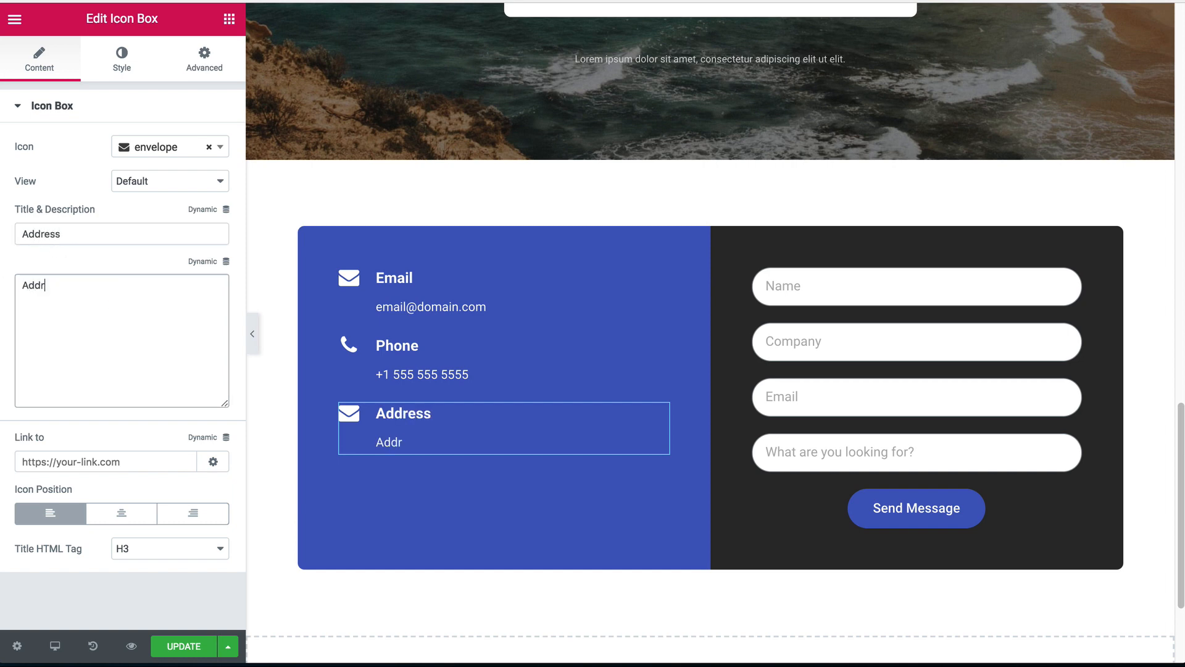
{"action": "type", "text": "ess"}
{"action": "key", "text": "Home"}
{"action": "type", "text": "1234"}
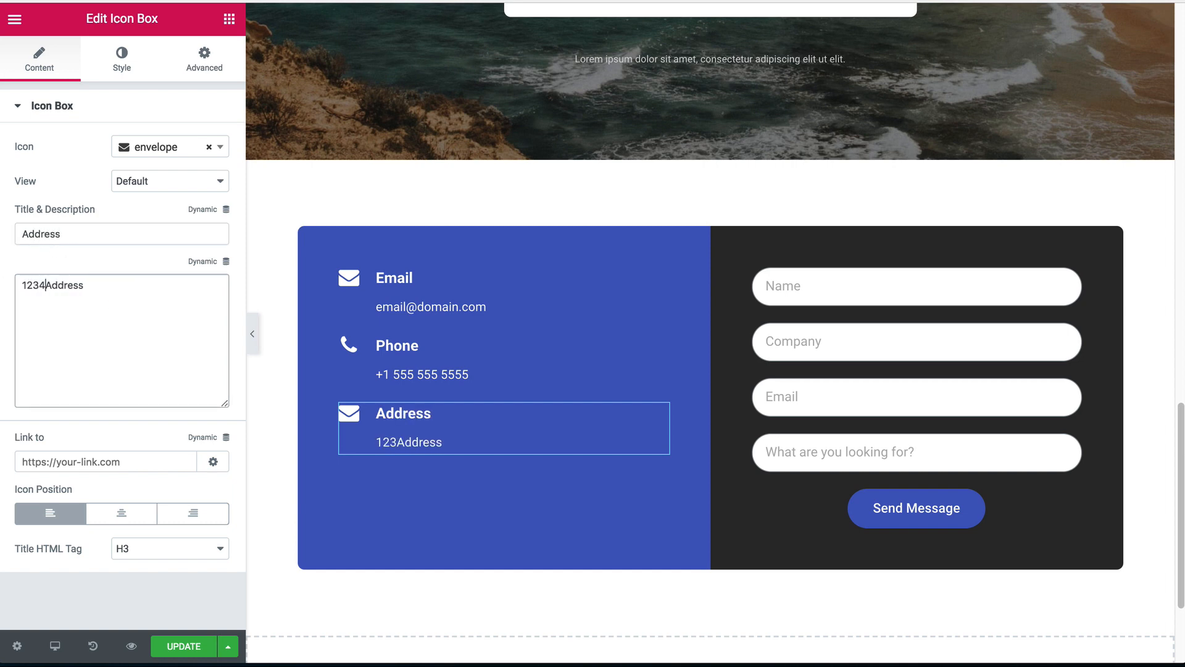
{"action": "key", "text": "End"}
{"action": "type", "text": "Lane"}
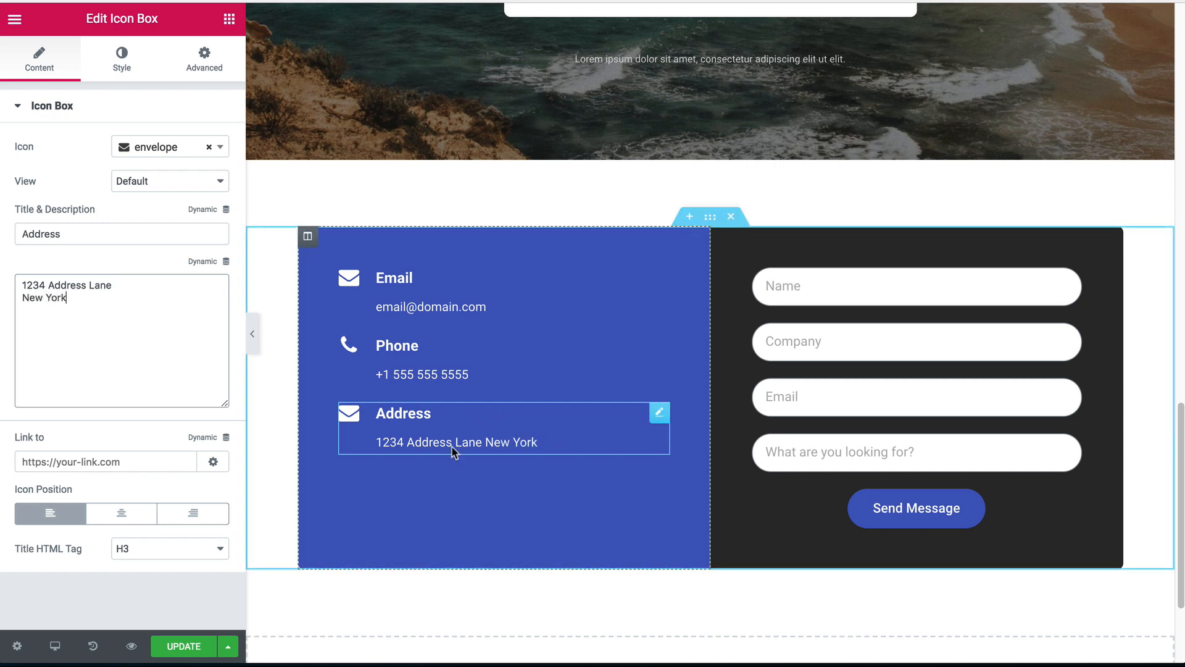
{"action": "type", "text": "<br>"}
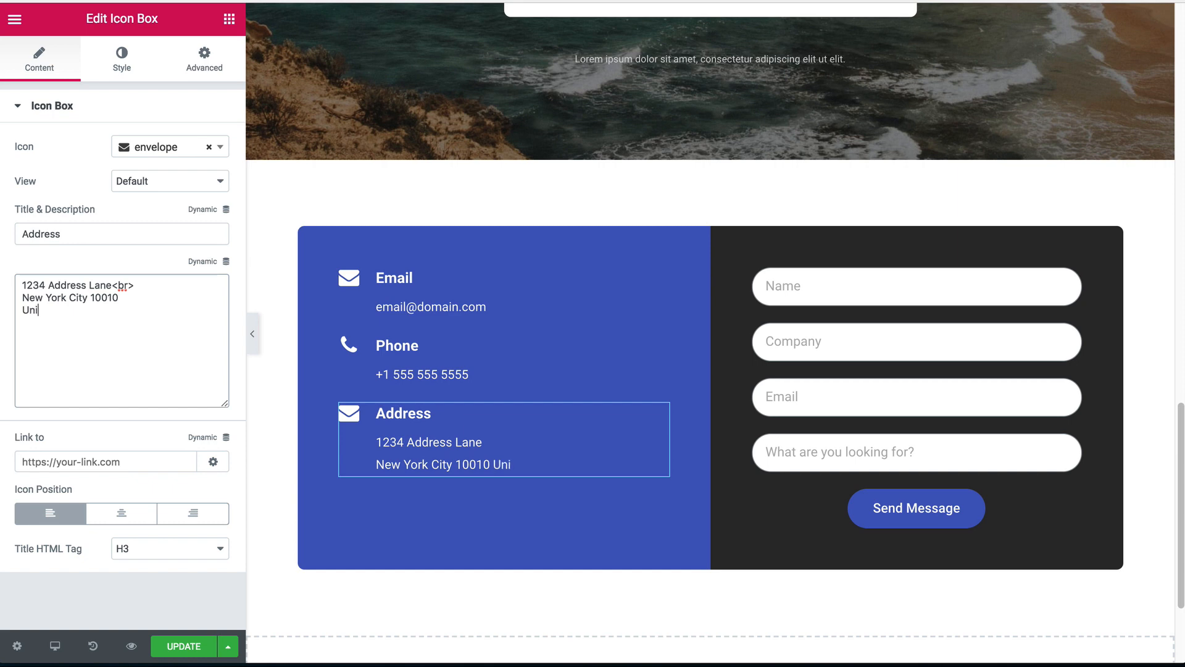
{"action": "type", "text": "States"}
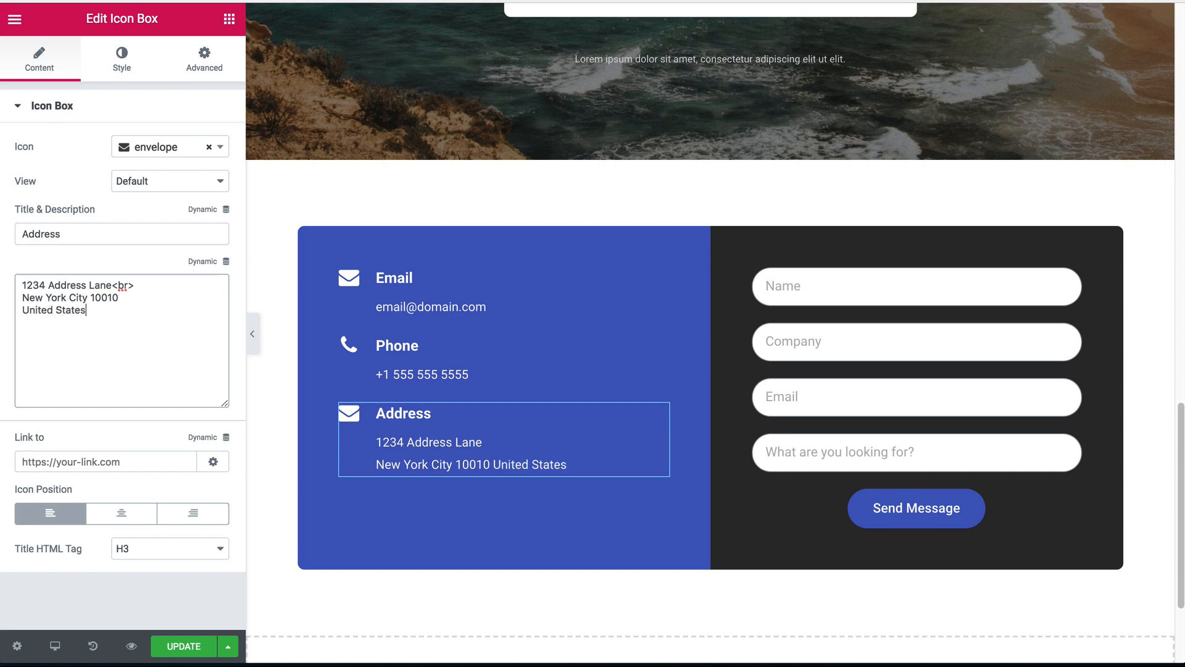
{"action": "left_click_drag", "start_coordinate": [113, 316], "coordinate": [5, 311]}
{"action": "key", "text": "BackSpace"}
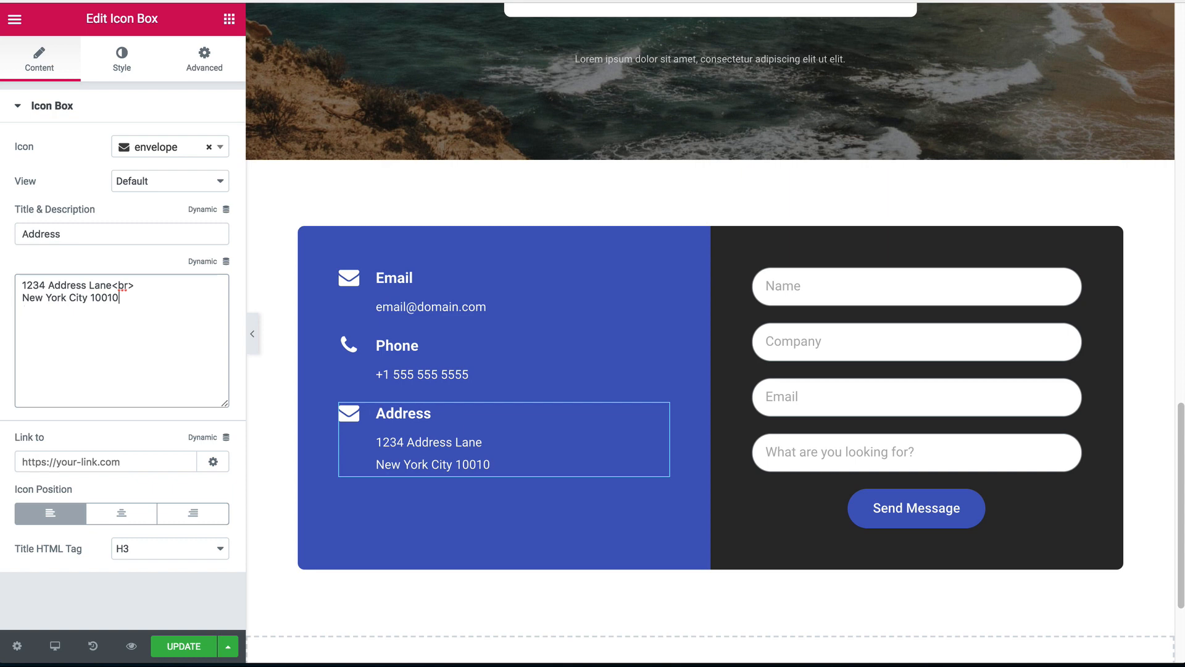
- Preview the section at full width, return to editing, and delete the "What are you looking for?" field from the form
{"action": "left_click", "coordinate": [255, 346]}
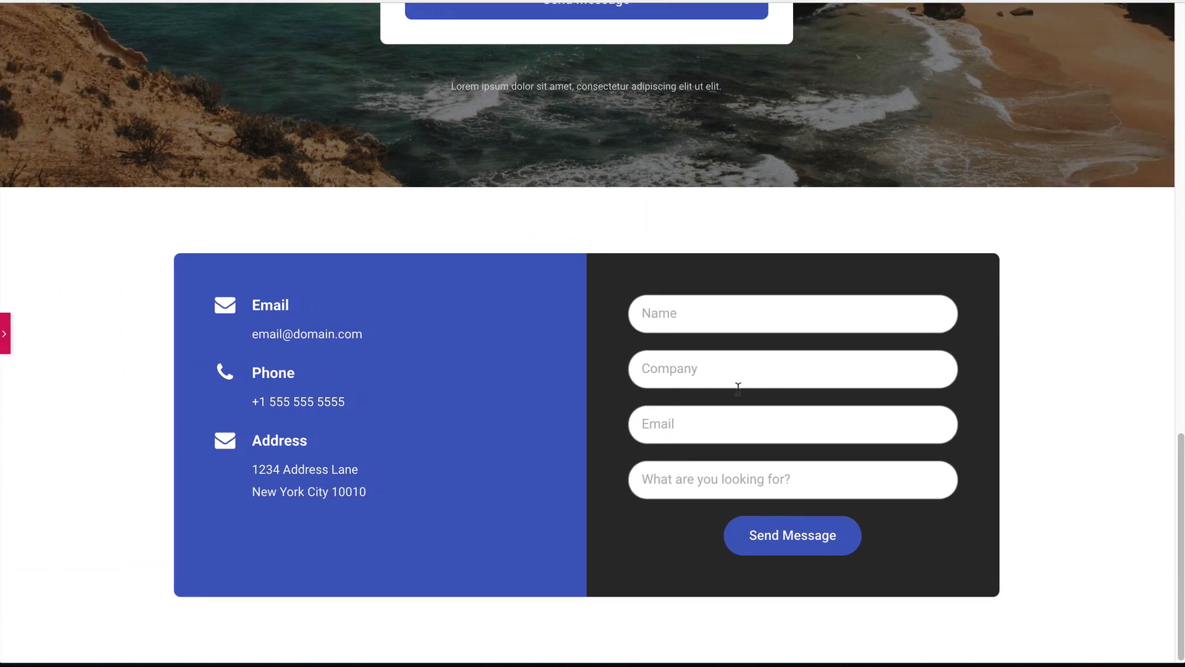
{"action": "left_click", "coordinate": [4, 336]}
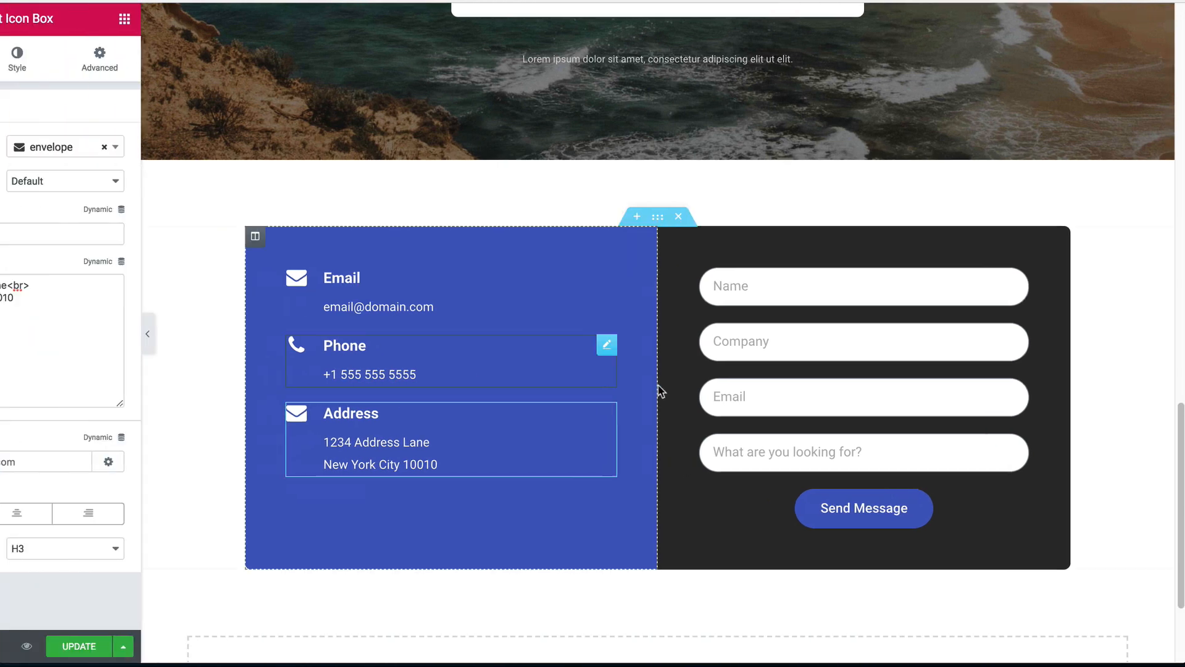
{"action": "left_click", "coordinate": [844, 349]}
{"action": "left_click", "coordinate": [1082, 278]}
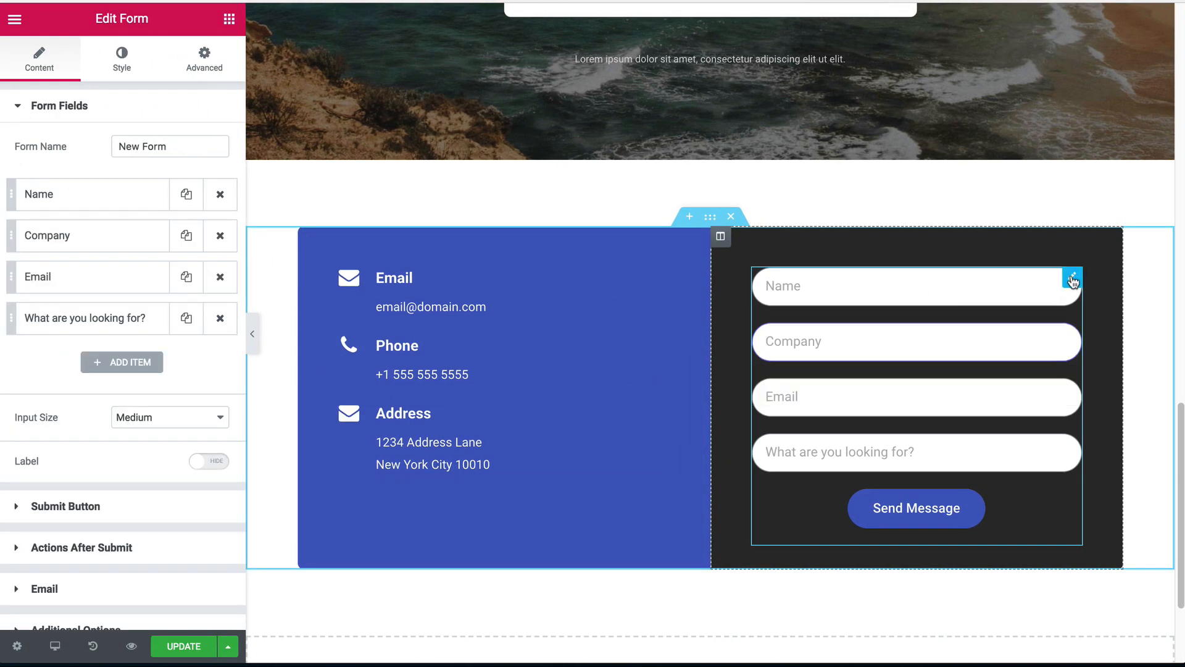
{"action": "left_click", "coordinate": [220, 319]}
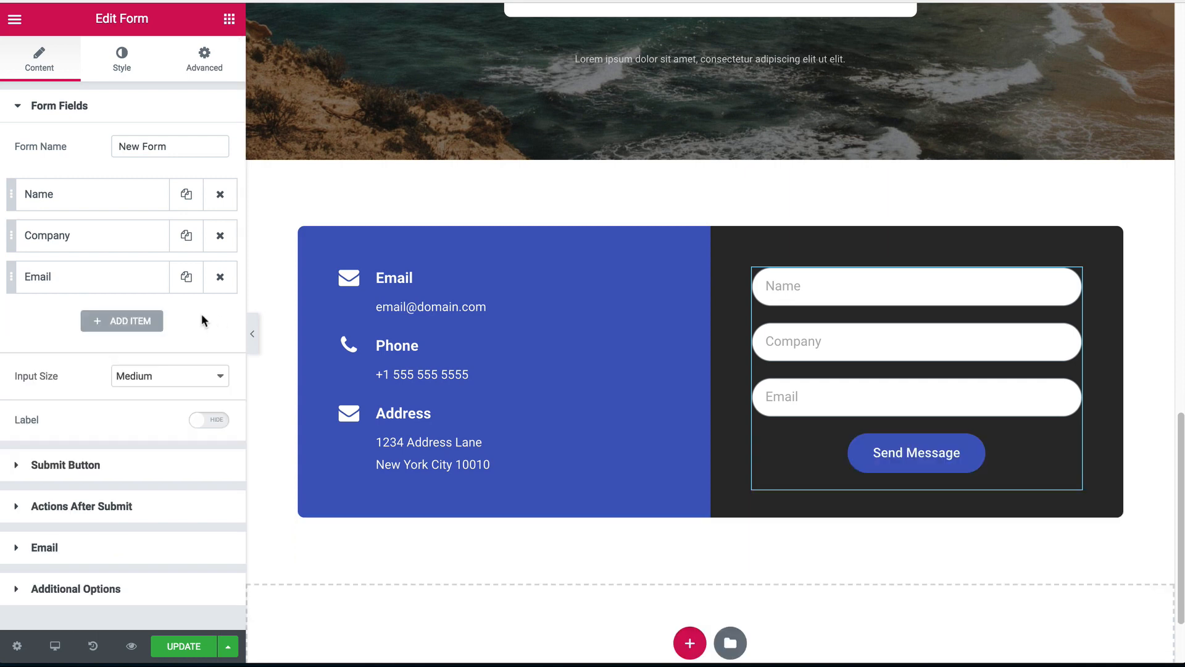
- Add one new field at the end of the form and set its type to Textarea
{"action": "left_click", "coordinate": [121, 318]}
{"action": "left_click", "coordinate": [119, 330]}
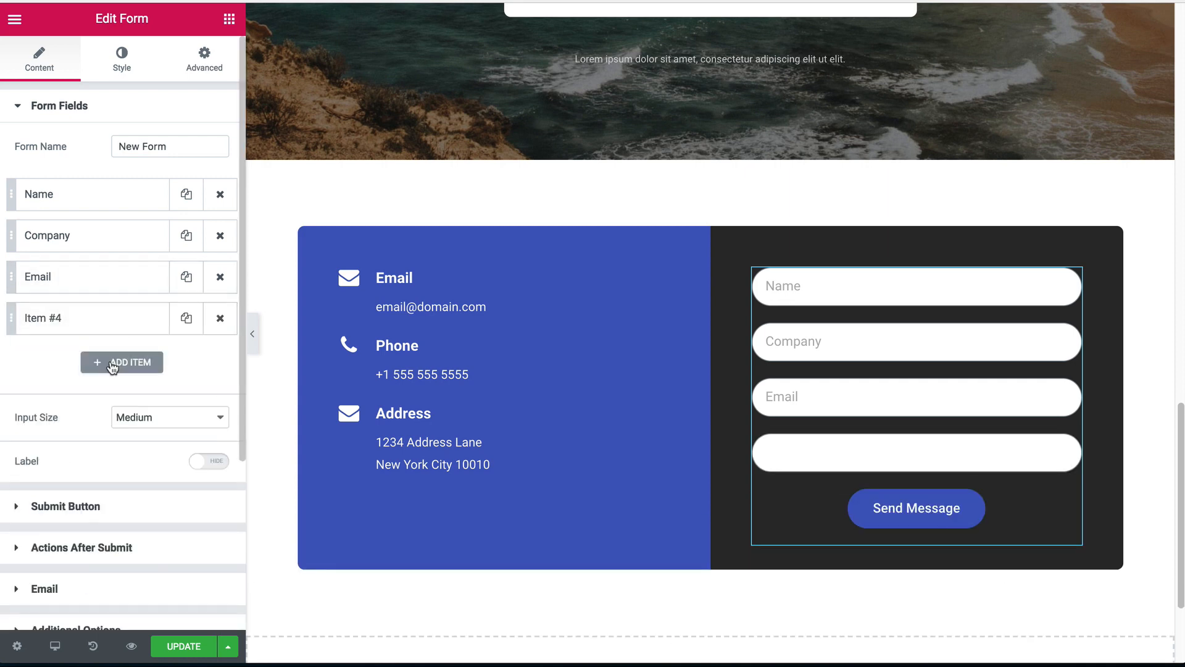
{"action": "left_click", "coordinate": [121, 362]}
{"action": "left_click", "coordinate": [122, 328]}
{"action": "left_click", "coordinate": [99, 331]}
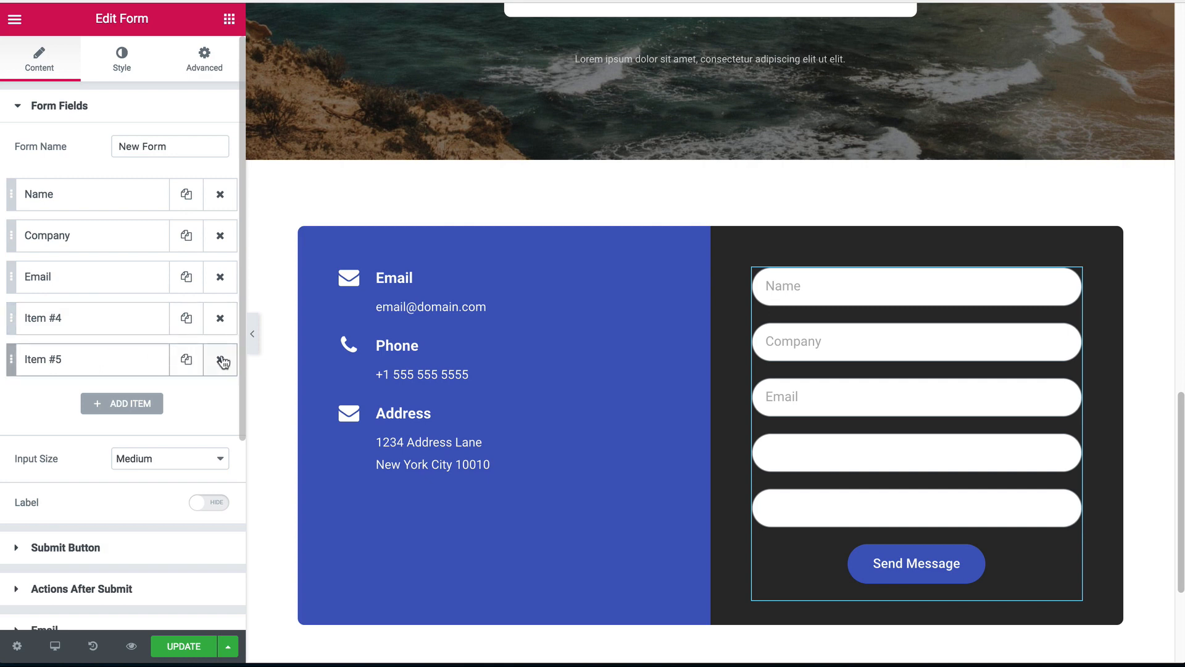
{"action": "left_click", "coordinate": [220, 359]}
{"action": "left_click", "coordinate": [110, 330]}
{"action": "left_click", "coordinate": [137, 397]}
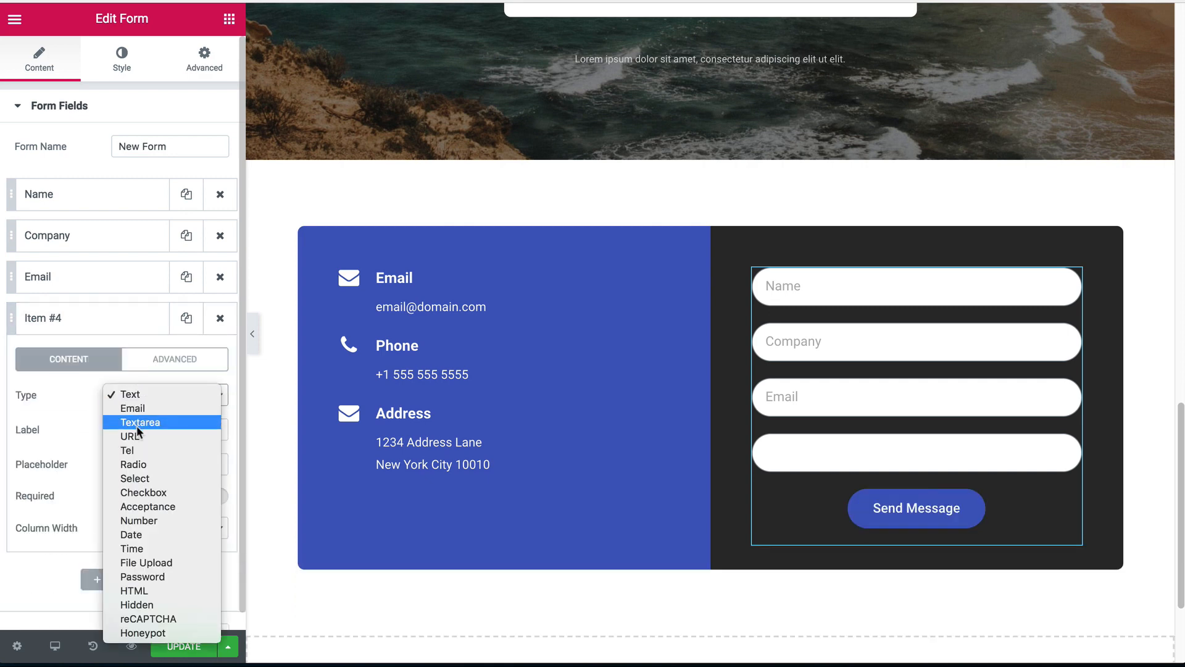
{"action": "left_click", "coordinate": [136, 424]}
{"action": "left_click", "coordinate": [108, 321]}
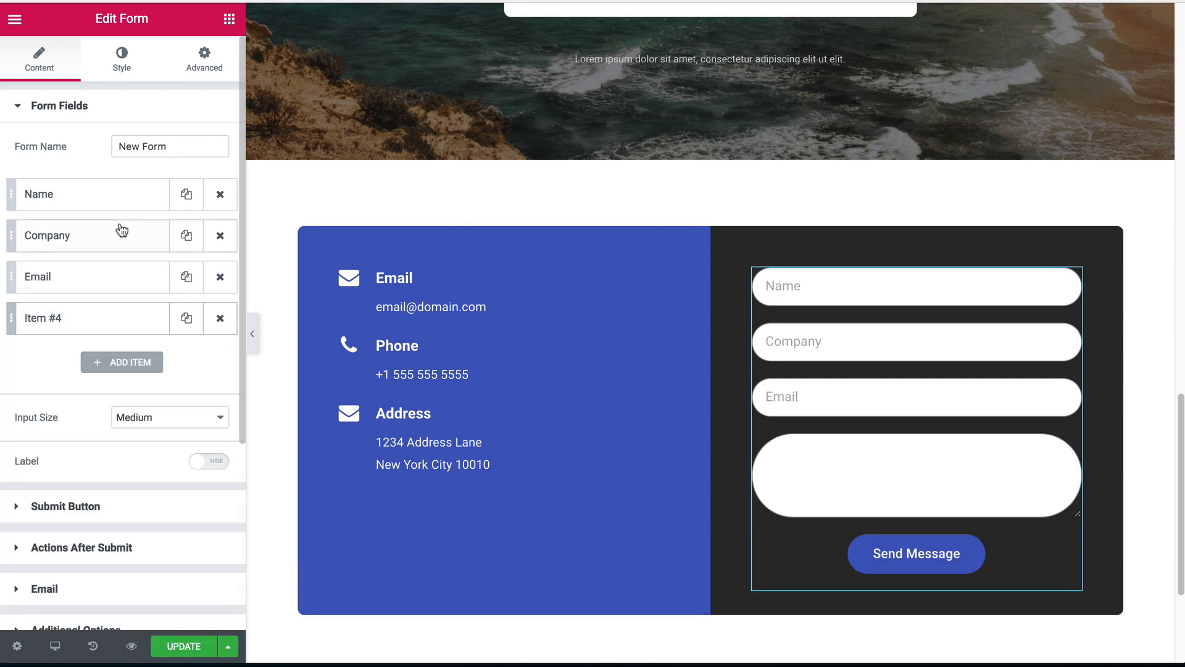
- Set the form fields' border radius to 0 on all corners and unlink the radius values
{"action": "left_click", "coordinate": [108, 50]}
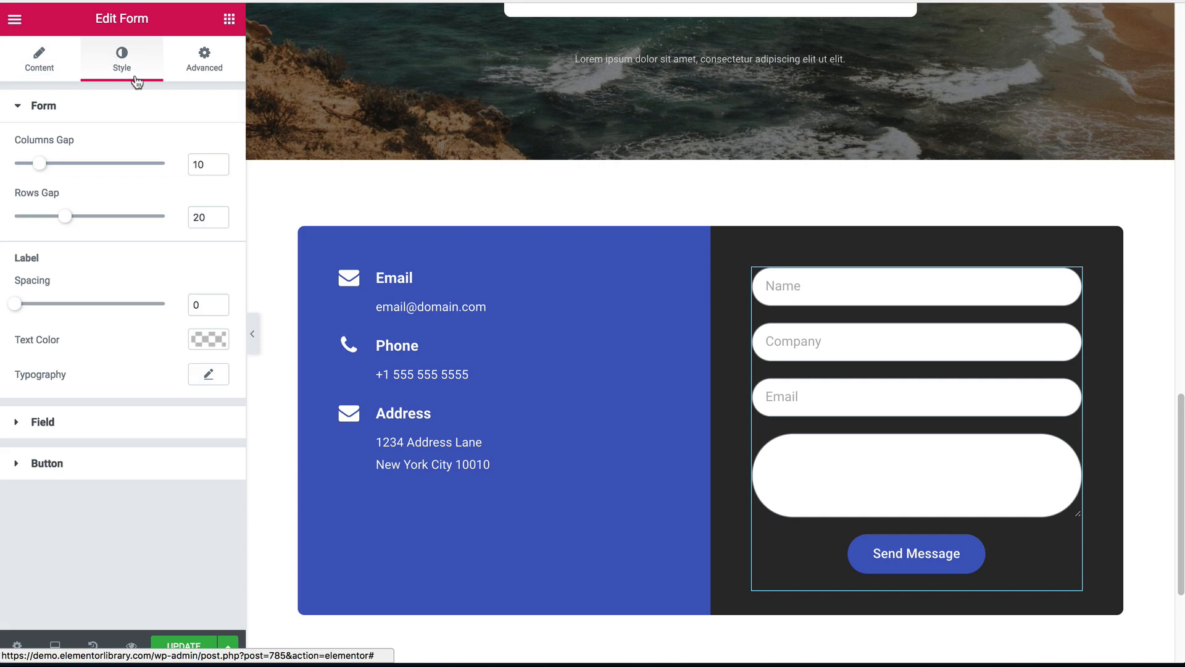
{"action": "left_click", "coordinate": [82, 429]}
{"action": "left_click_drag", "start_coordinate": [163, 436], "coordinate": [137, 432]}
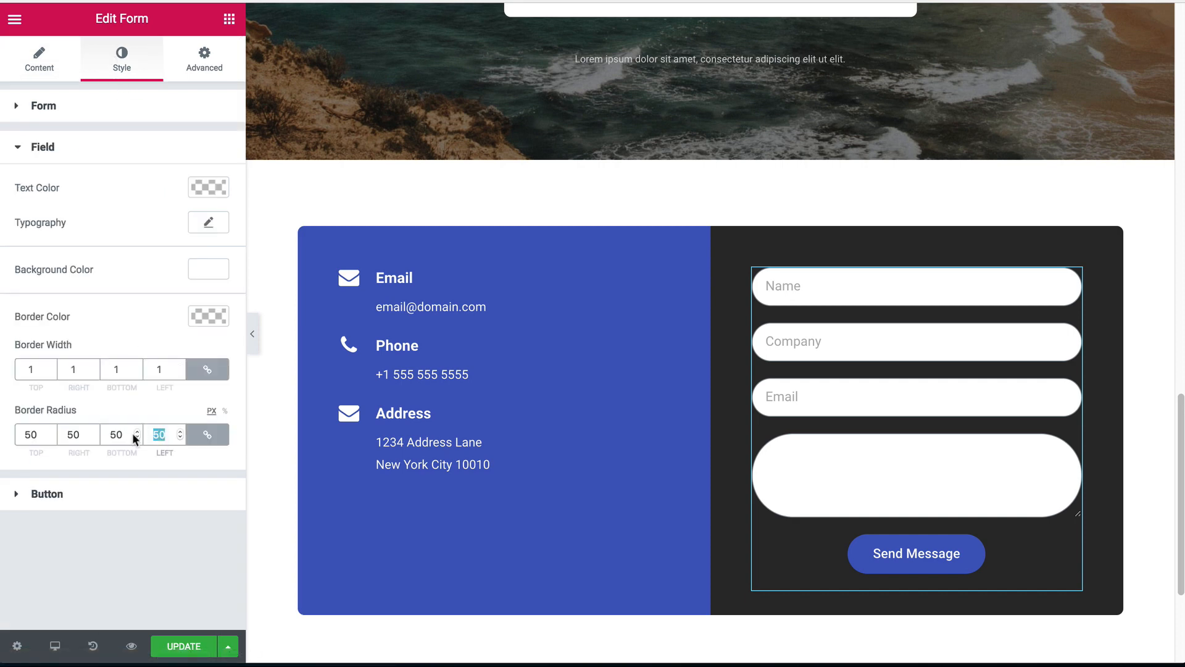
{"action": "type", "text": "0"}
{"action": "left_click", "coordinate": [207, 434]}
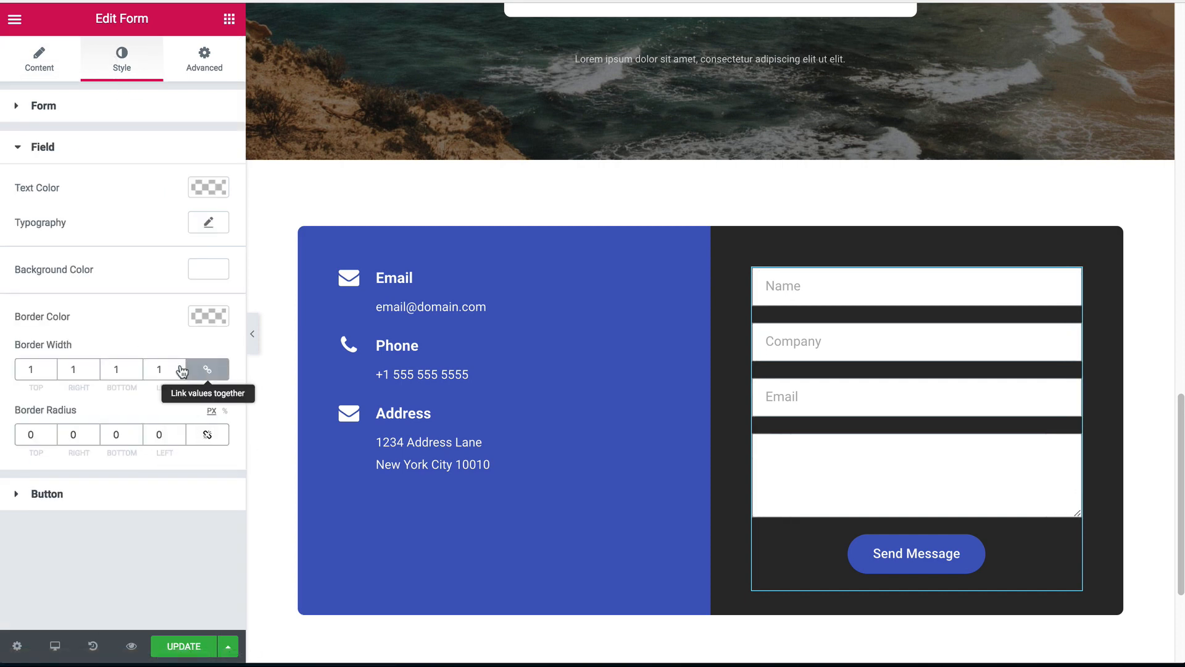
- Unlink the form fields' border widths and set them to 0 on all sides except the bottom, at 1
{"action": "left_click", "coordinate": [166, 373]}
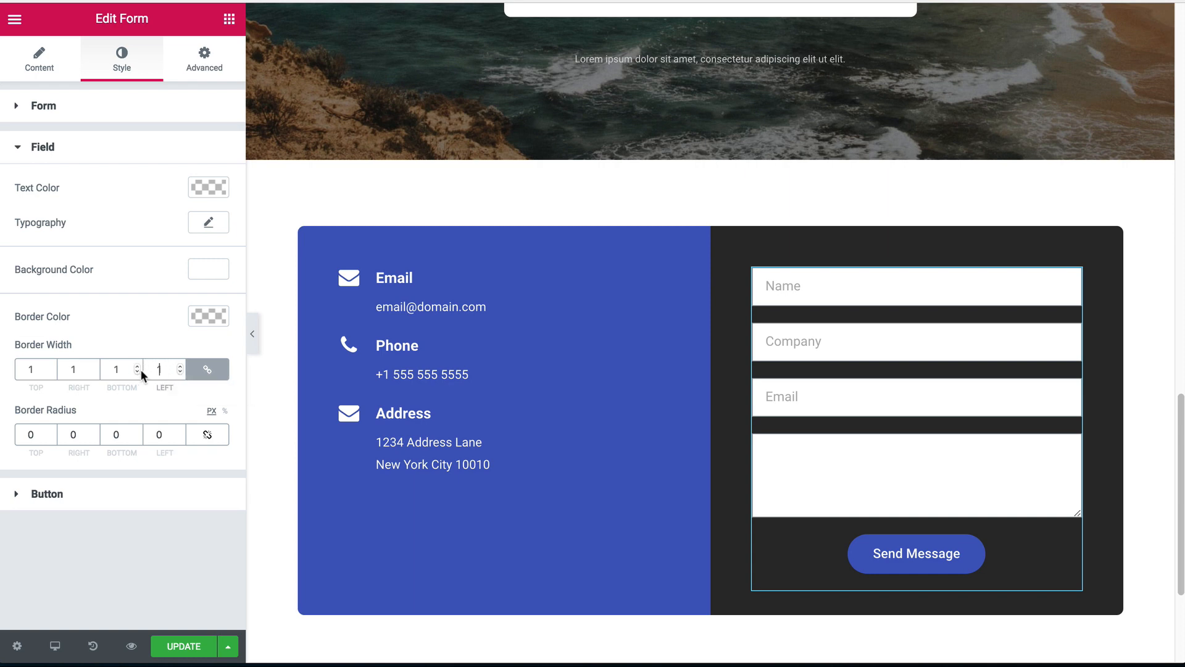
{"action": "key", "text": "BackSpace"}
{"action": "type", "text": "0"}
{"action": "left_click", "coordinate": [207, 369]}
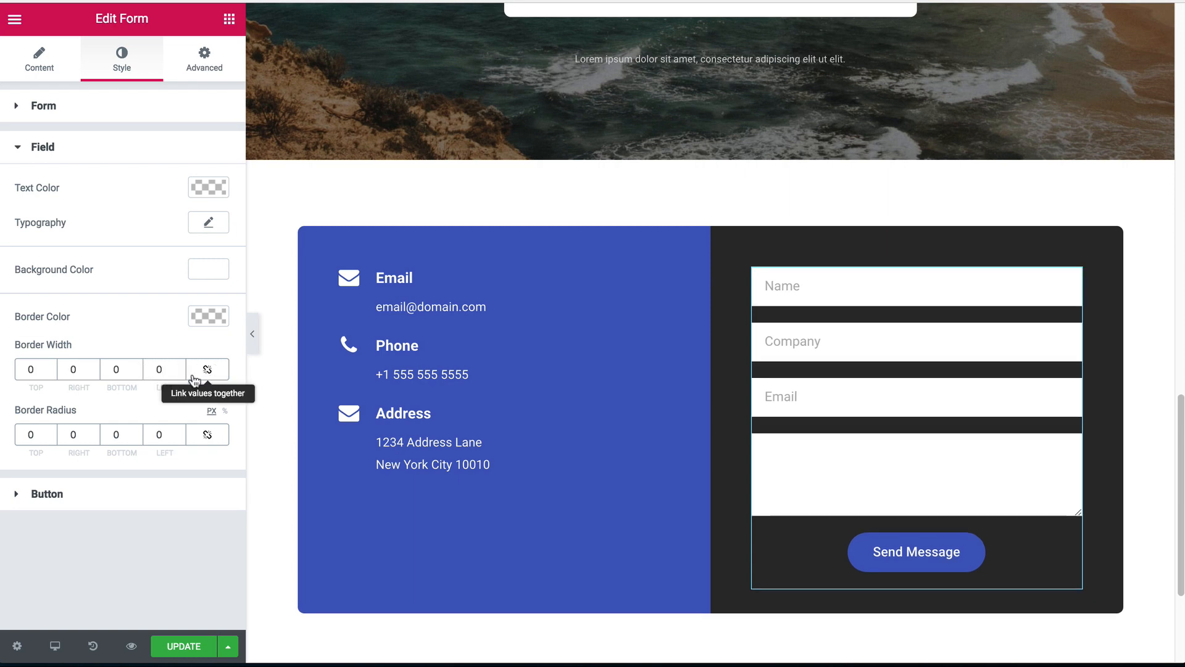
{"action": "left_click", "coordinate": [115, 369]}
{"action": "type", "text": "1"}
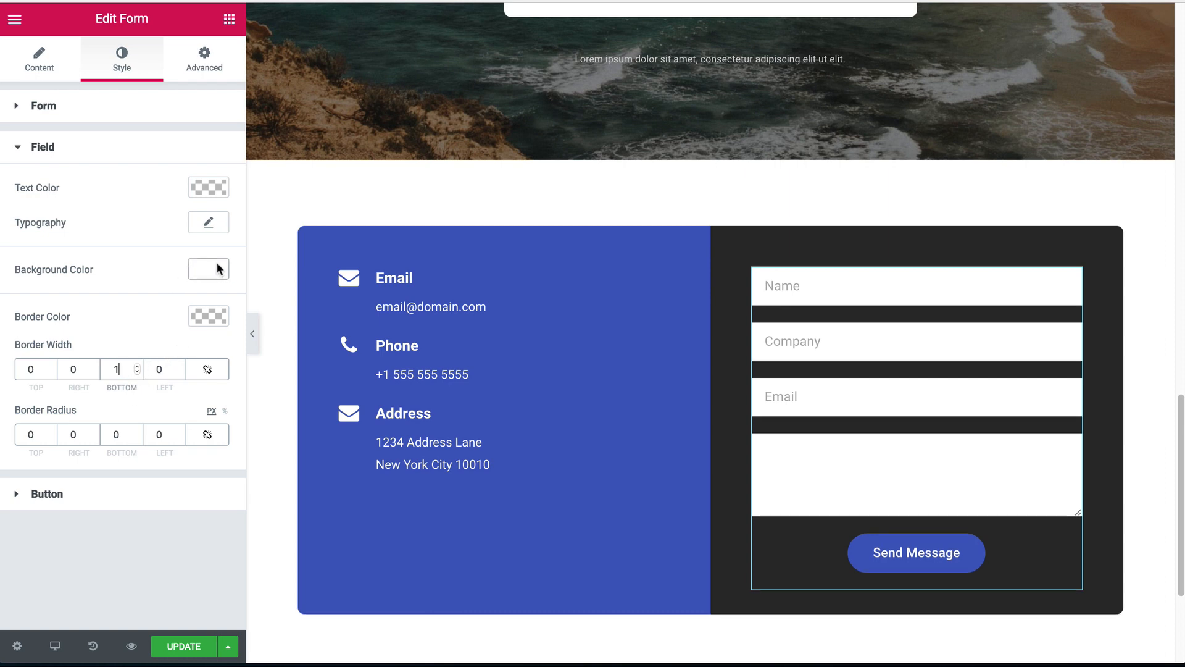
- Give the form fields a light grey border color and a fully transparent background
{"action": "left_click", "coordinate": [208, 316]}
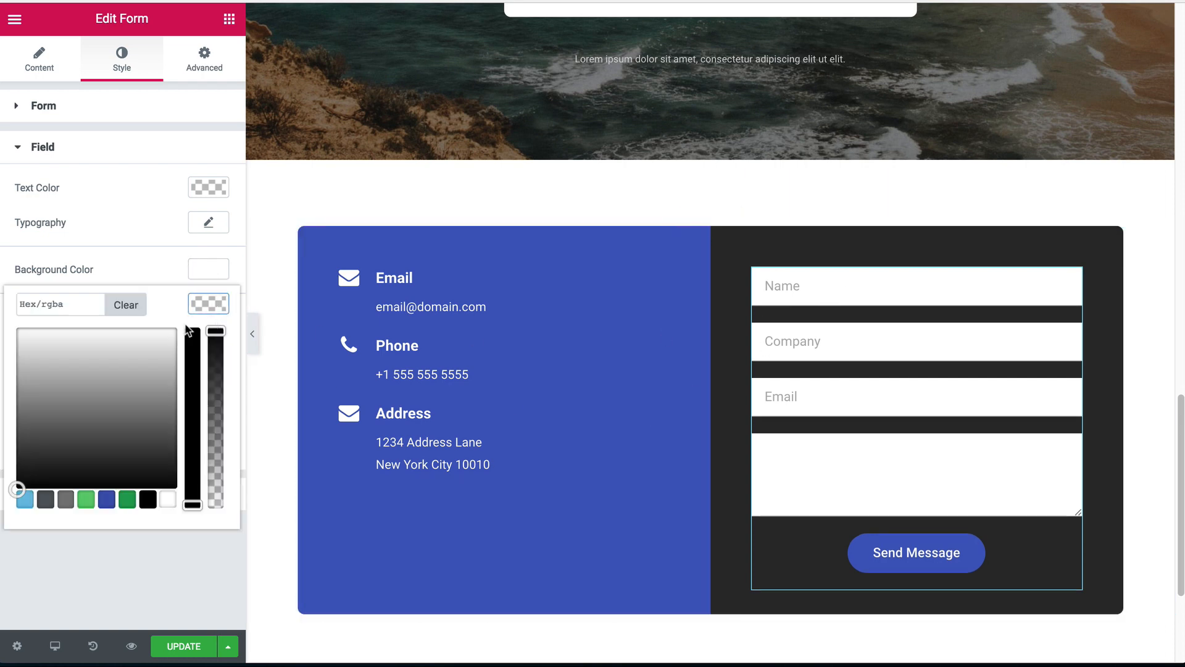
{"action": "left_click_drag", "start_coordinate": [95, 413], "coordinate": [2, 364]}
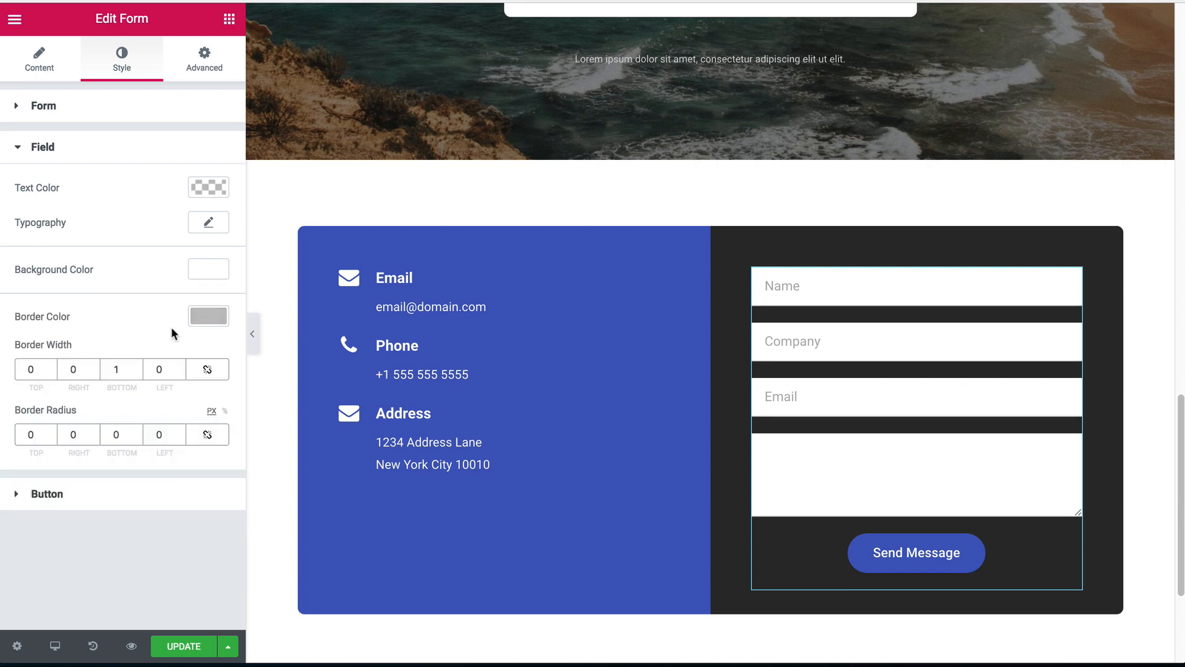
{"action": "left_click", "coordinate": [213, 265]}
{"action": "left_click_drag", "start_coordinate": [211, 296], "coordinate": [278, 665]}
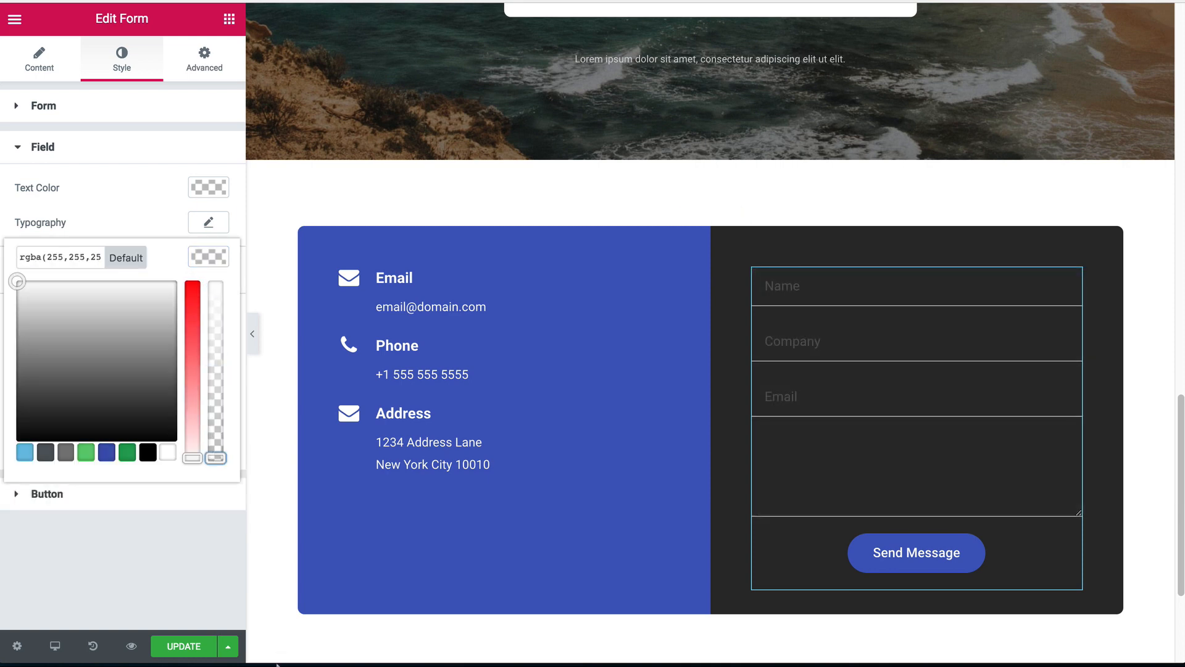
{"action": "left_click", "coordinate": [210, 258]}
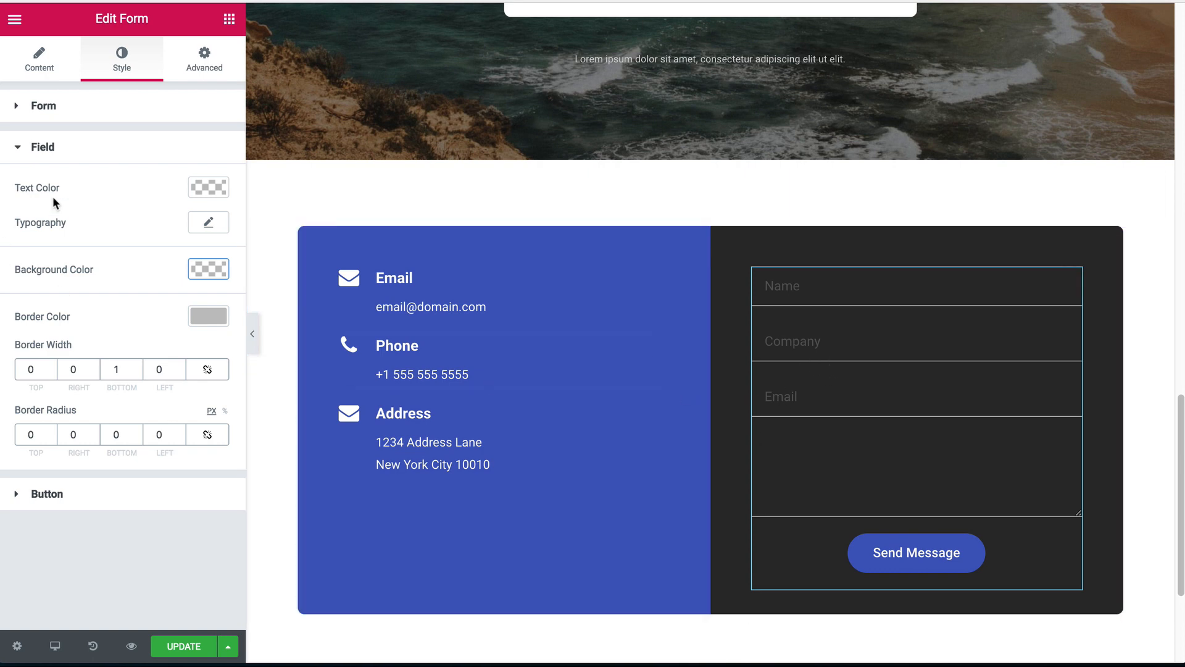
- Change the Company form field's type to Email
{"action": "left_click", "coordinate": [38, 77]}
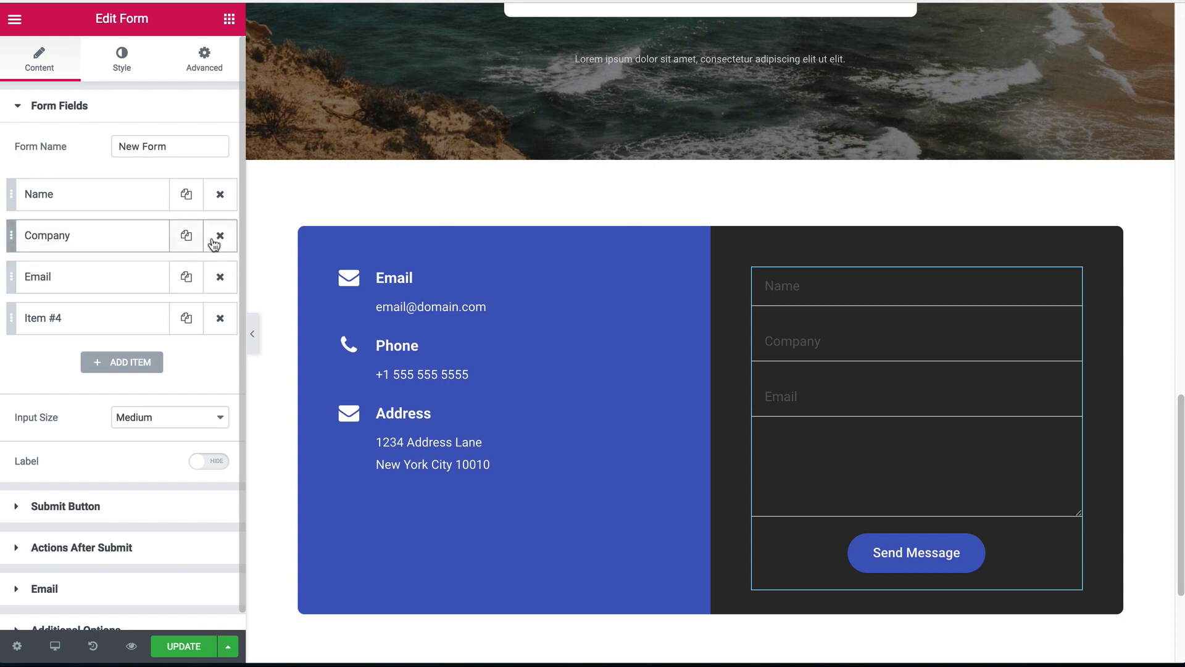
{"action": "left_click", "coordinate": [119, 239]}
{"action": "left_click", "coordinate": [146, 308]}
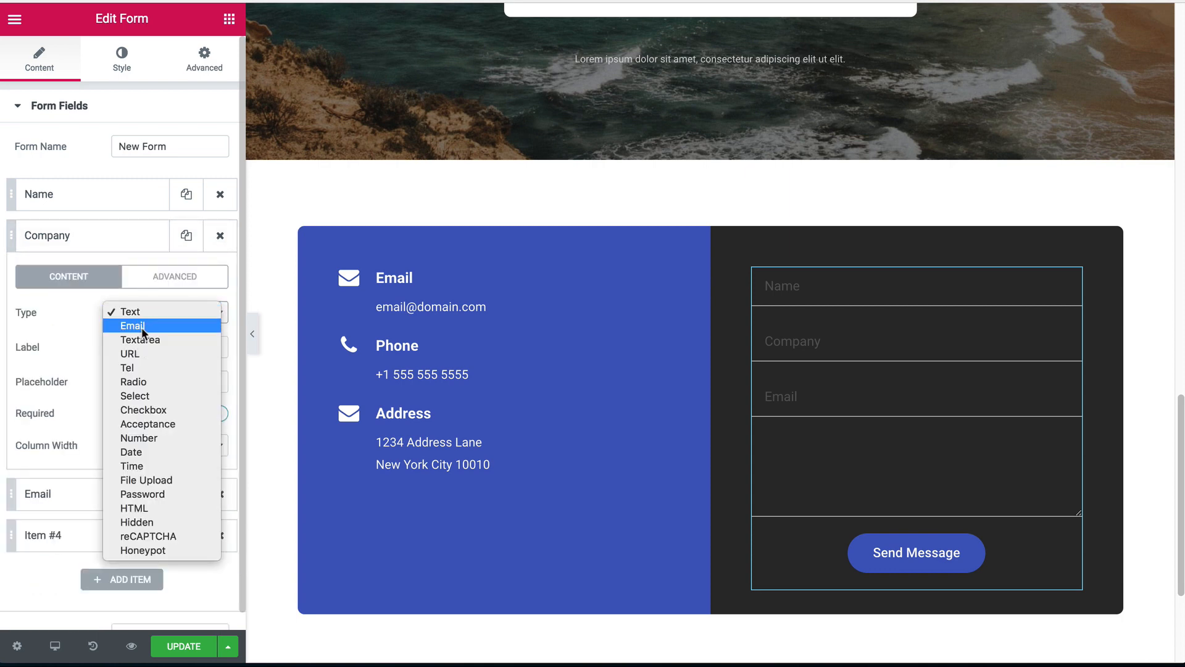
{"action": "left_click", "coordinate": [142, 326]}
{"action": "left_click", "coordinate": [92, 242]}
- Turn the third form field into a Number field with both label and placeholder "Phone"
{"action": "left_click", "coordinate": [80, 272]}
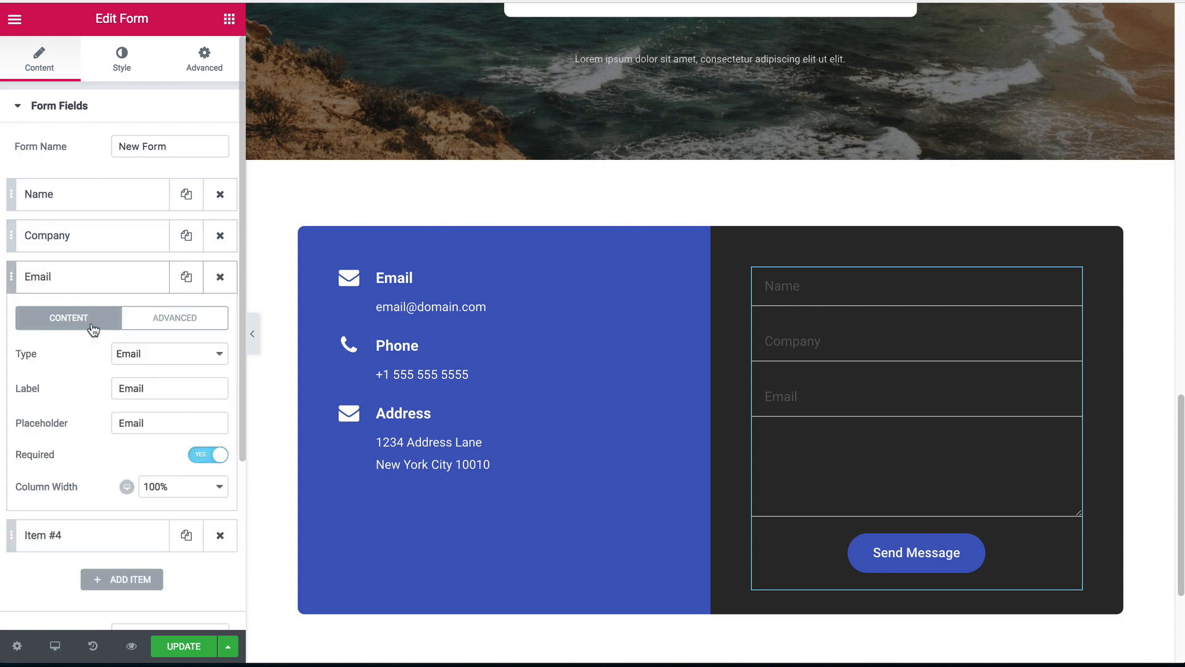
{"action": "double_click", "coordinate": [147, 387]}
{"action": "left_click", "coordinate": [127, 358]}
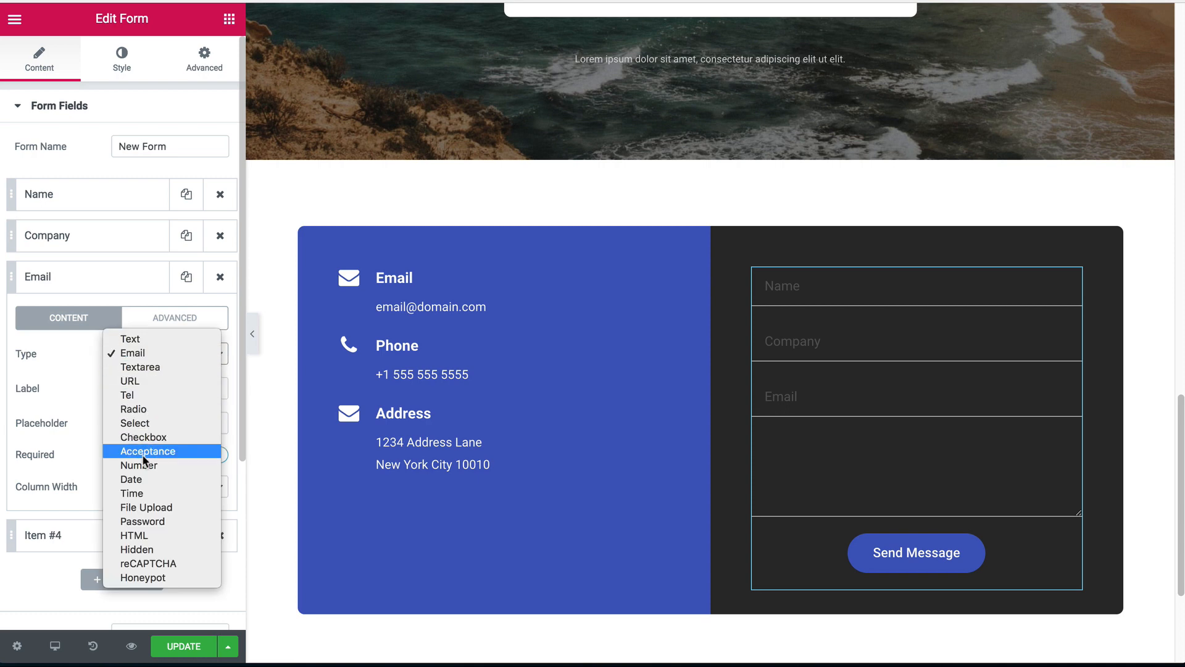
{"action": "left_click", "coordinate": [140, 465]}
{"action": "double_click", "coordinate": [149, 394]}
{"action": "type", "text": "Phone"}
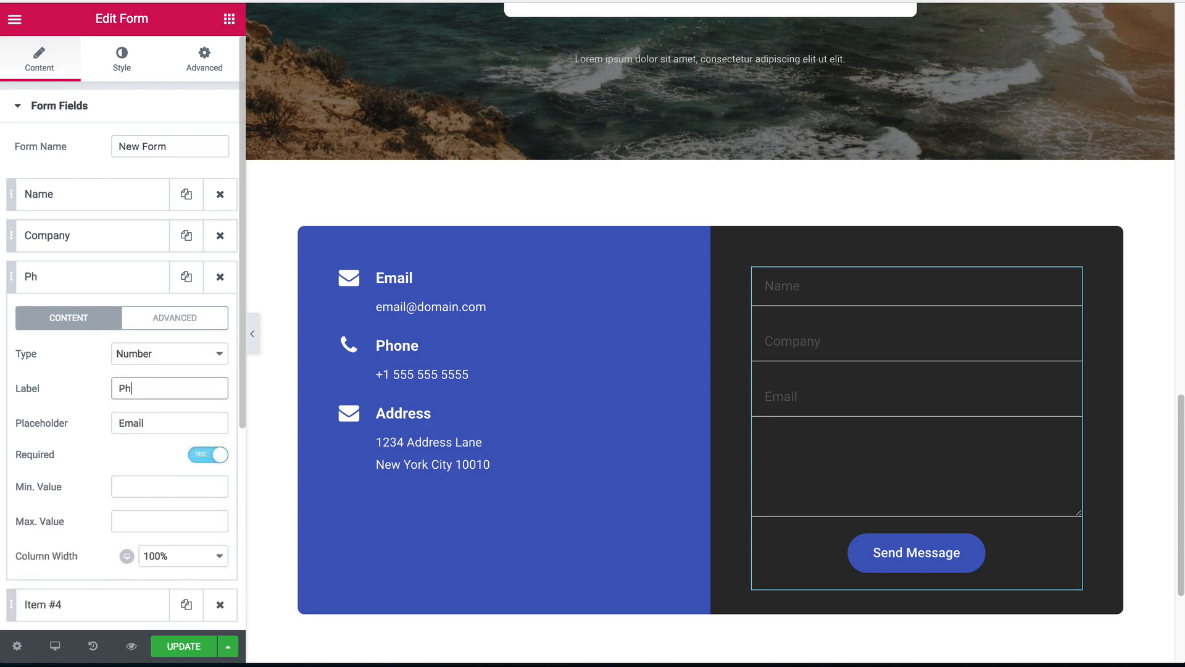
{"action": "key", "text": "Tab"}
{"action": "type", "text": "Phone"}
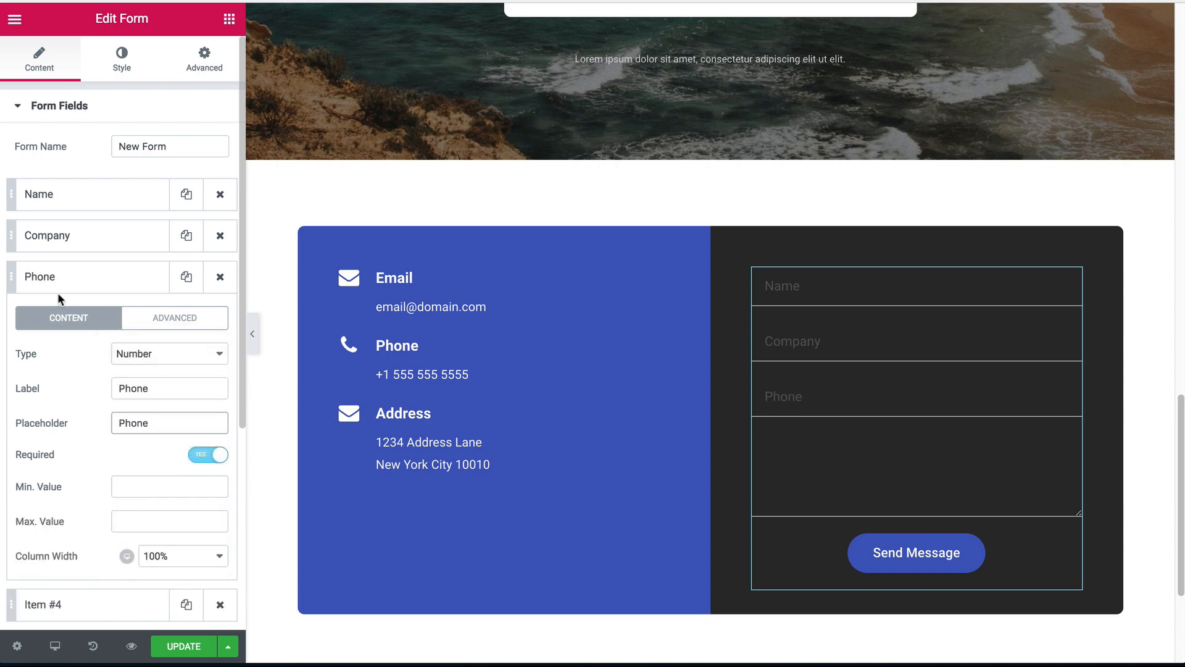
{"action": "left_click", "coordinate": [58, 291]}
- Set the Company field's label and placeholder to "Email" and reduce its column width to half the row
{"action": "left_click", "coordinate": [84, 231]}
{"action": "left_click_drag", "start_coordinate": [173, 347], "coordinate": [95, 347]}
{"action": "type", "text": "Email"}
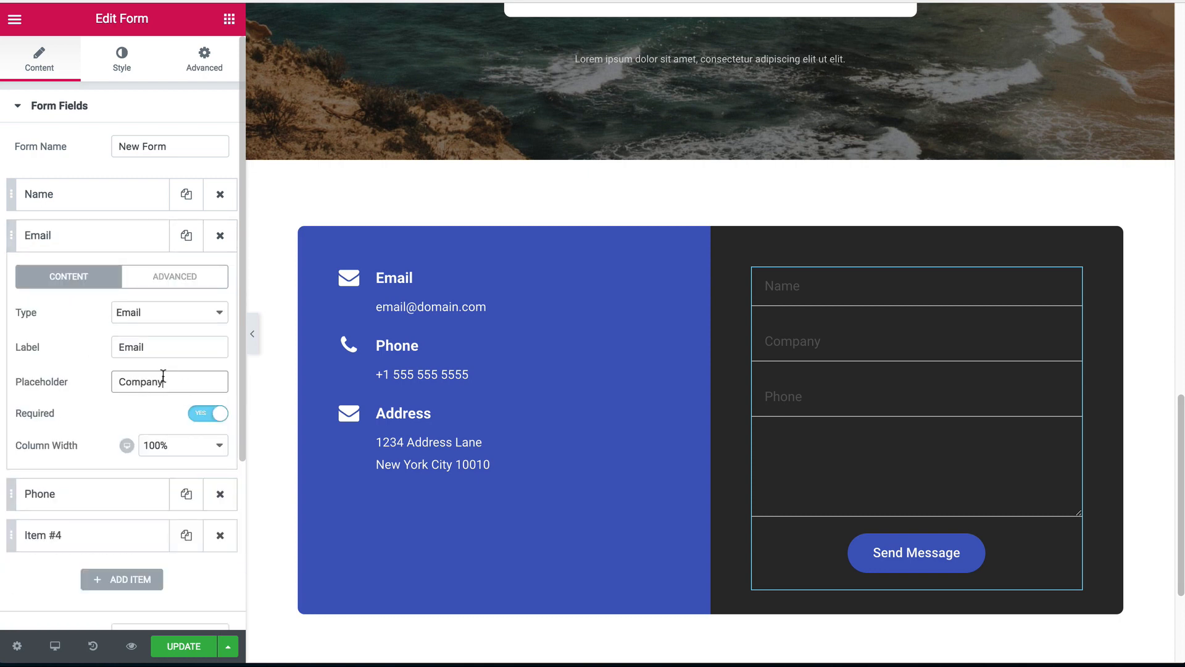
{"action": "double_click", "coordinate": [163, 376]}
{"action": "type", "text": "Email"}
{"action": "left_click", "coordinate": [152, 448]}
{"action": "left_click", "coordinate": [157, 379]}
{"action": "left_click", "coordinate": [92, 244]}
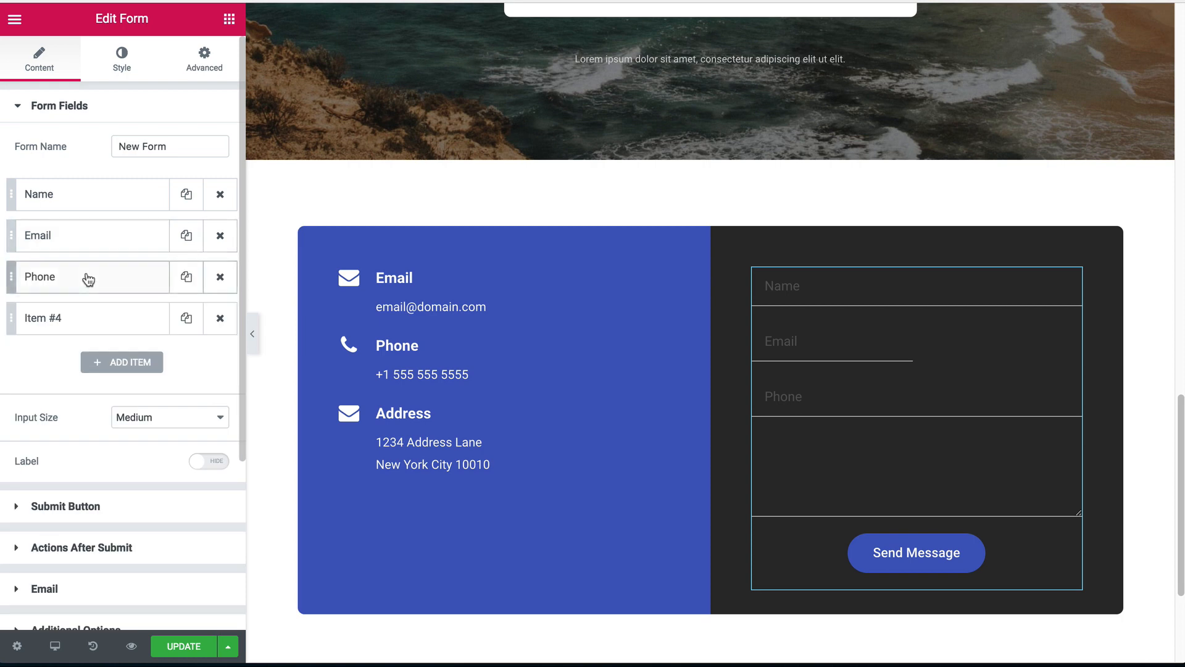
- Set the Phone field's column width to 50%
{"action": "left_click", "coordinate": [87, 276]}
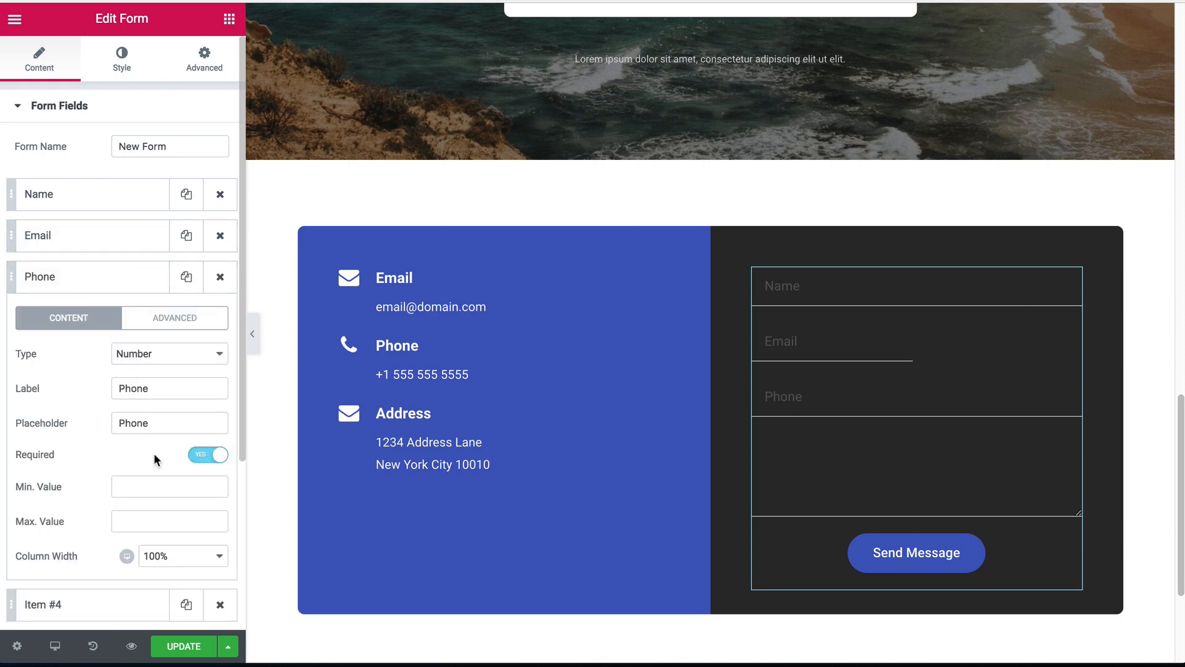
{"action": "left_click", "coordinate": [162, 559]}
{"action": "left_click", "coordinate": [158, 488]}
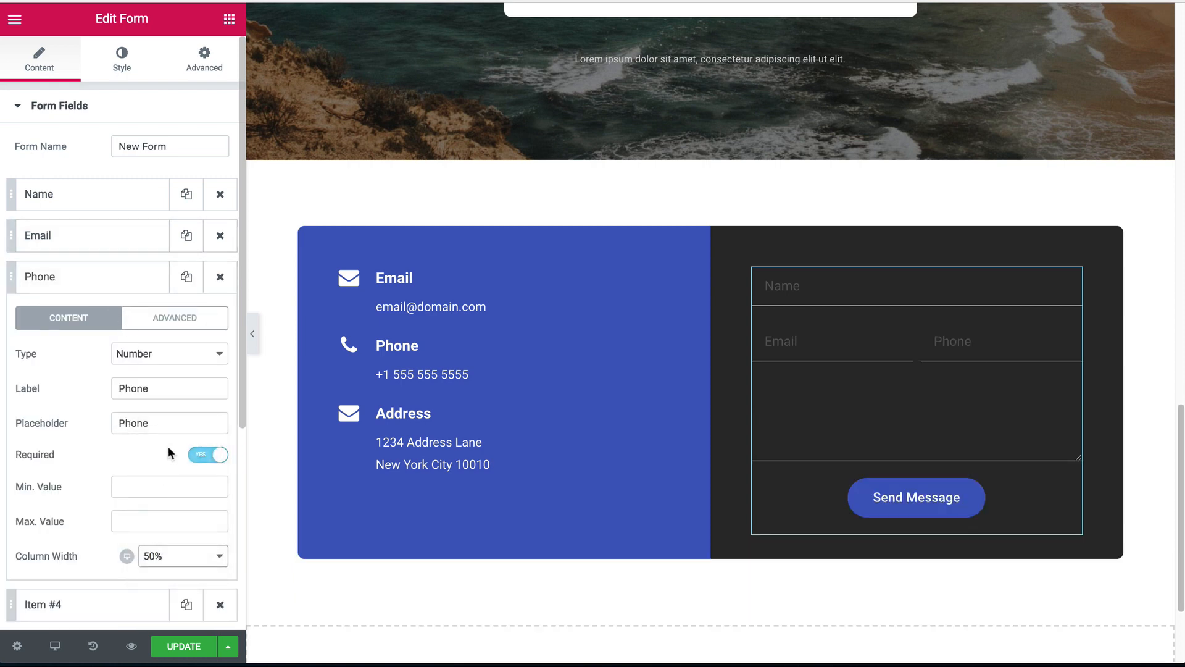
- Give the fourth form field, the textarea, a "Message" placeholder
{"action": "left_click", "coordinate": [74, 281]}
{"action": "left_click", "coordinate": [62, 316]}
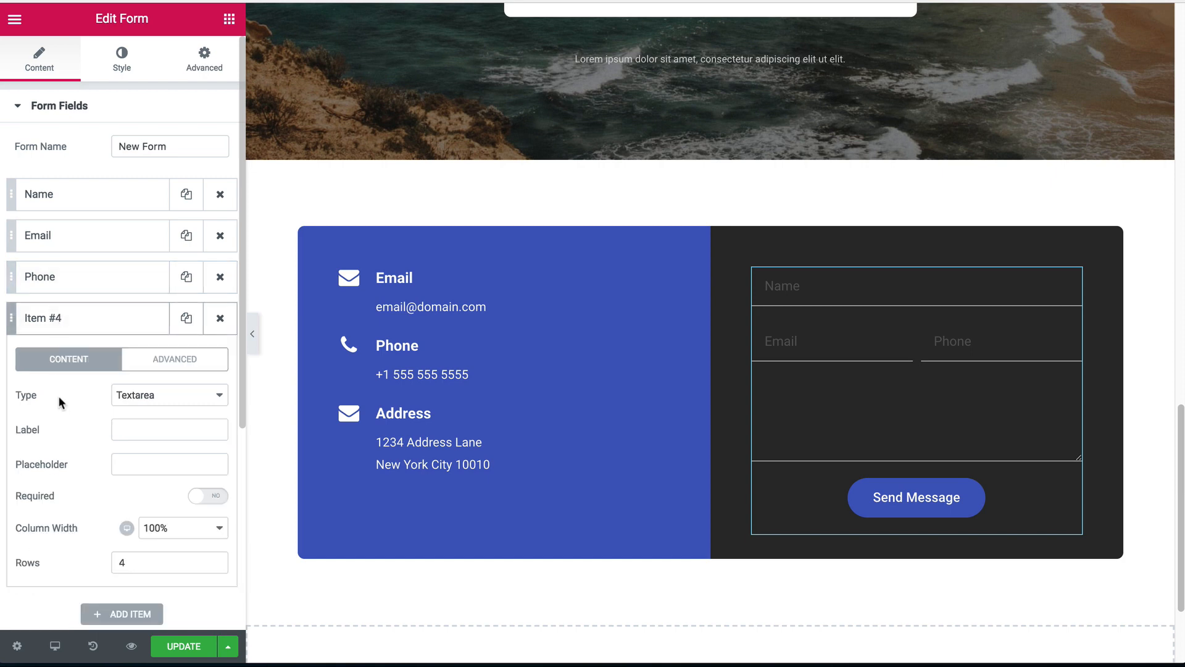
{"action": "left_click", "coordinate": [119, 469]}
{"action": "type", "text": "Message"}
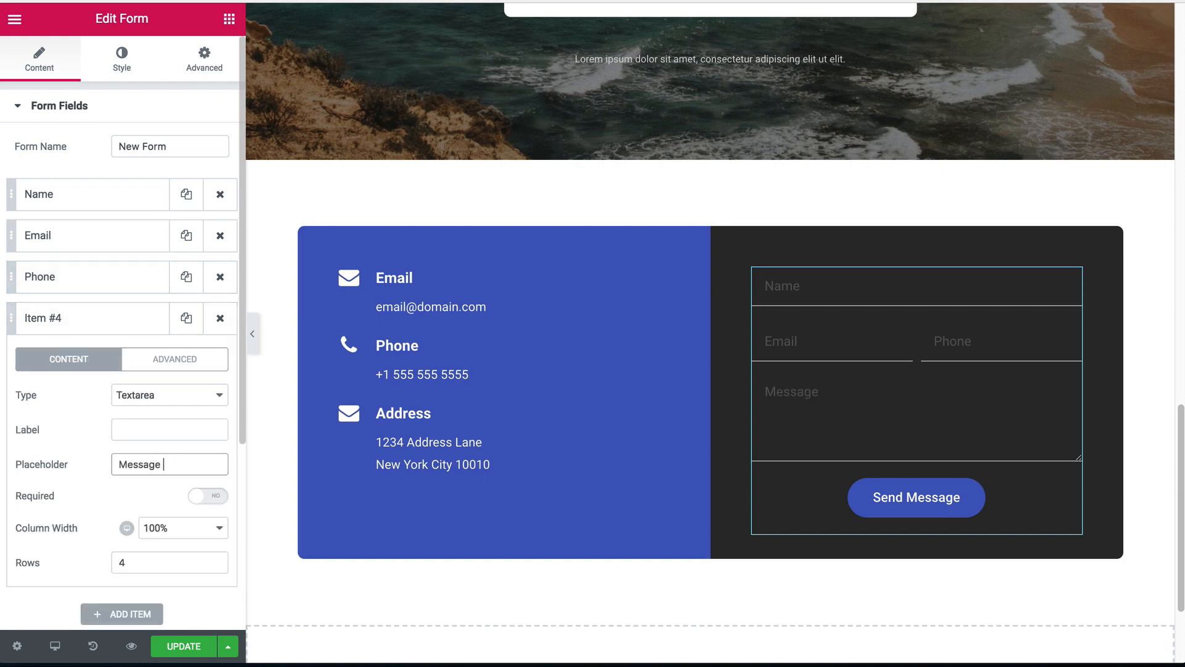
{"action": "type", "text": " ="}
- Increase the form's columns gap to 30 and preview the section at full width
{"action": "left_click", "coordinate": [122, 59]}
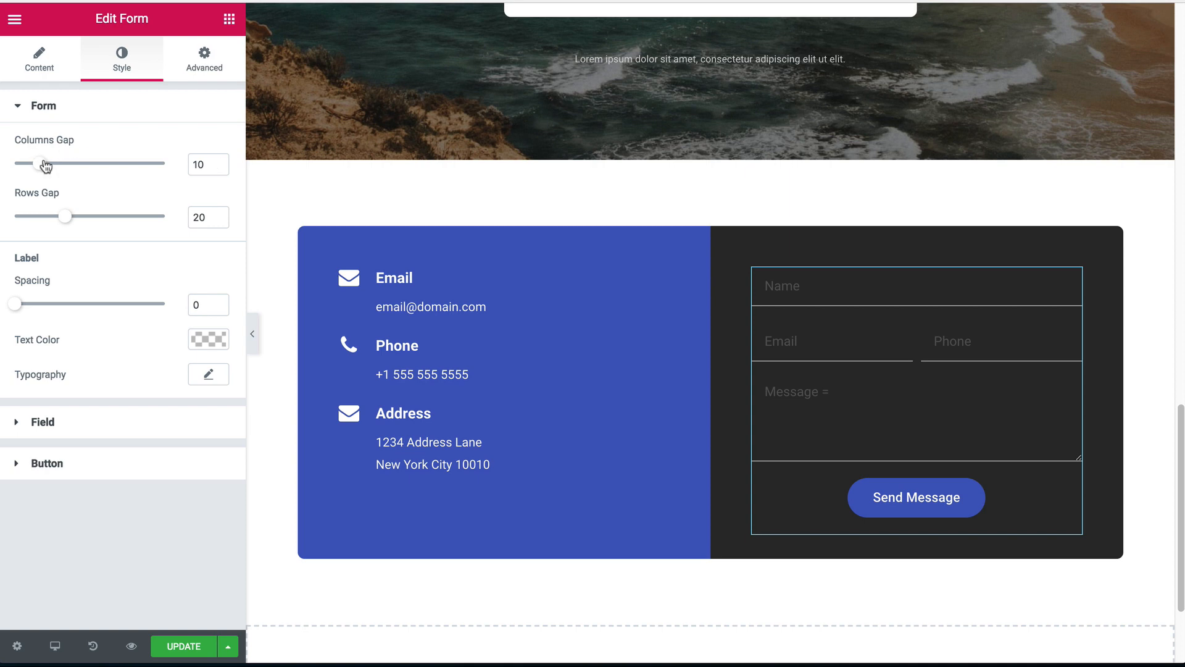
{"action": "left_click_drag", "start_coordinate": [61, 166], "coordinate": [95, 160]}
{"action": "left_click", "coordinate": [253, 333]}
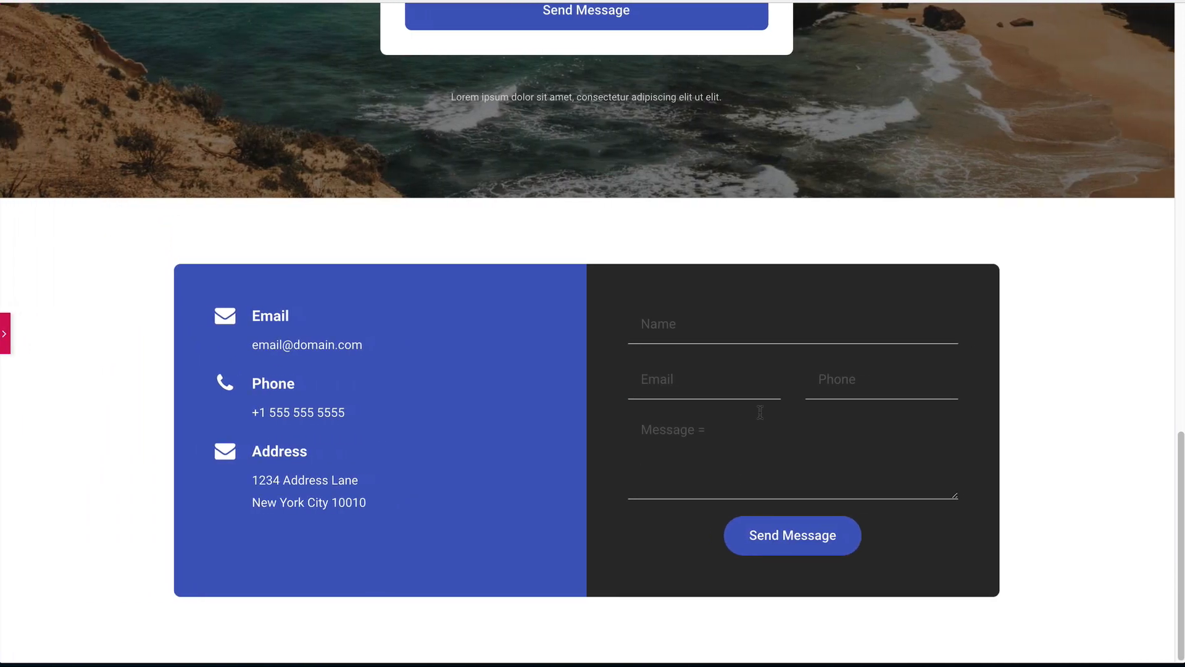
{"action": "left_click", "coordinate": [4, 334]}
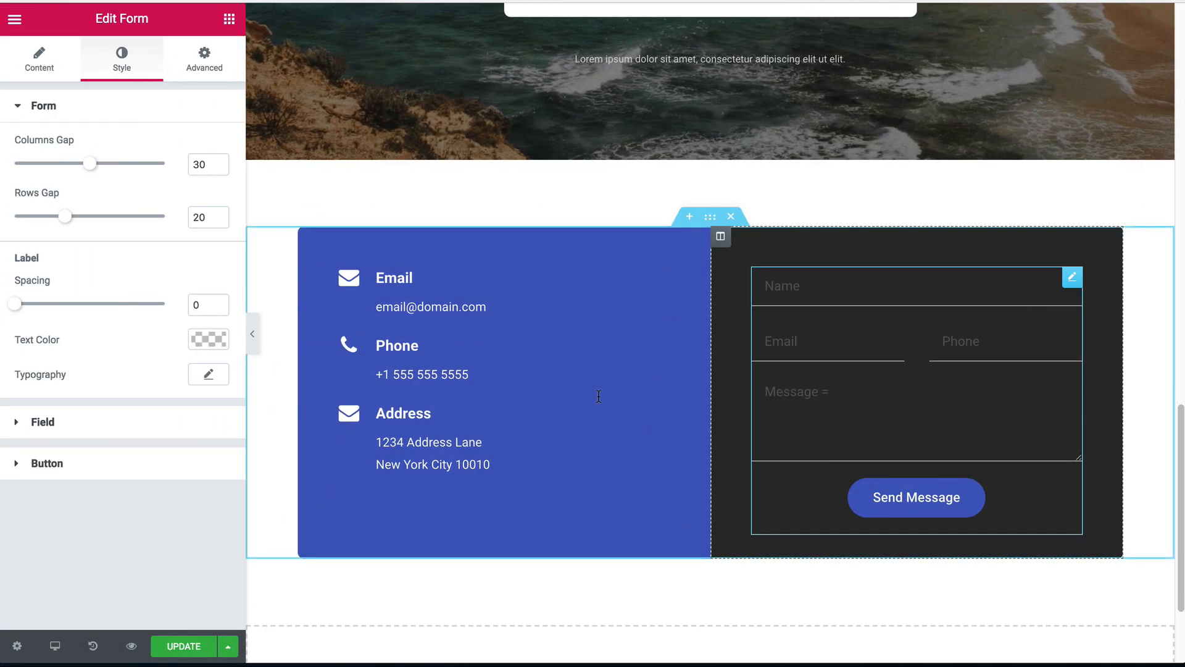
- Remove the stray "=" from the textarea's placeholder and copy "Message" into its label
{"action": "left_click", "coordinate": [40, 59]}
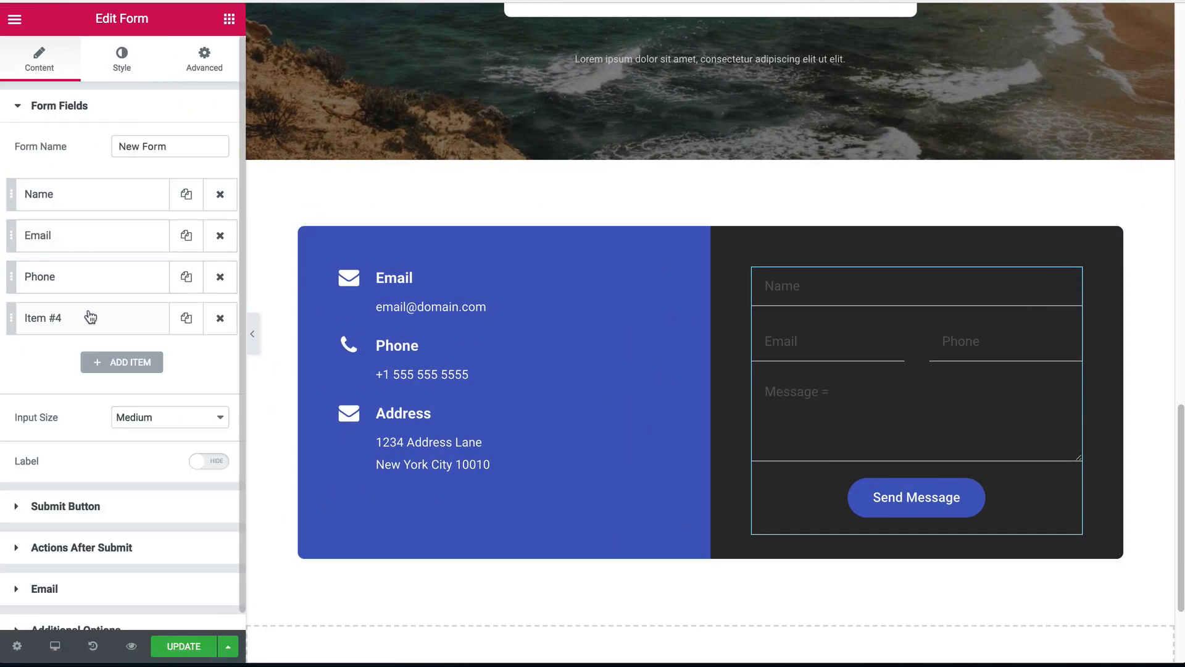
{"action": "left_click", "coordinate": [107, 319]}
{"action": "left_click", "coordinate": [189, 465]}
{"action": "key", "text": "BackSpace"}
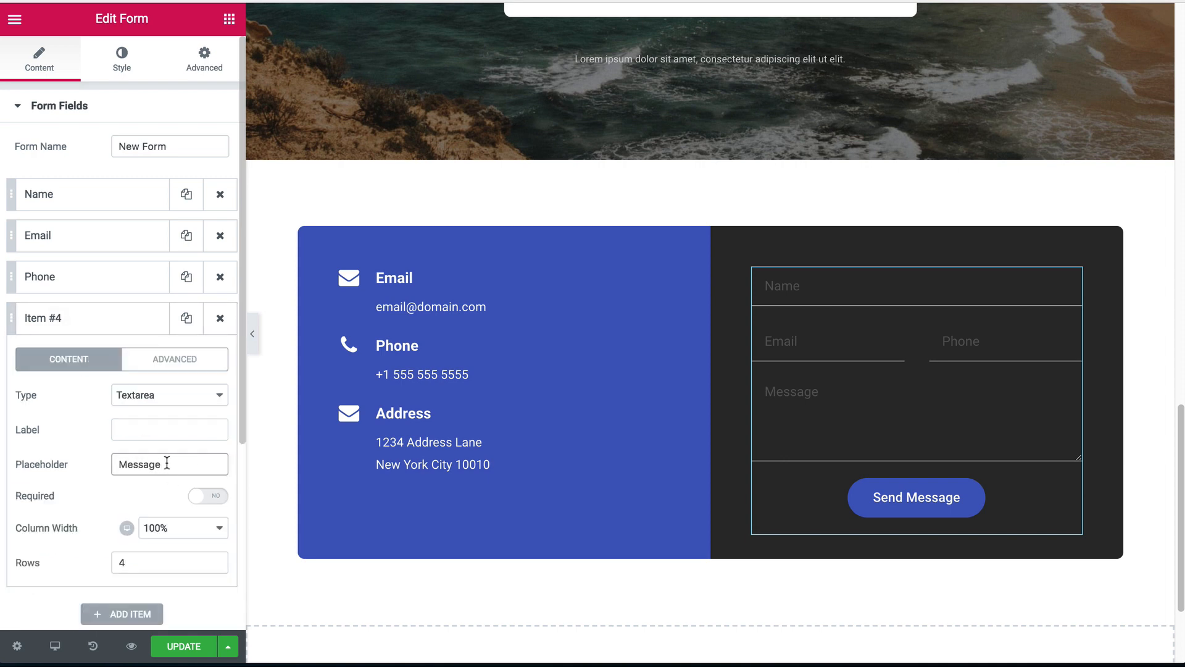
{"action": "left_click_drag", "start_coordinate": [166, 463], "coordinate": [81, 457]}
{"action": "key", "text": "ctrl+c"}
{"action": "left_click", "coordinate": [142, 428]}
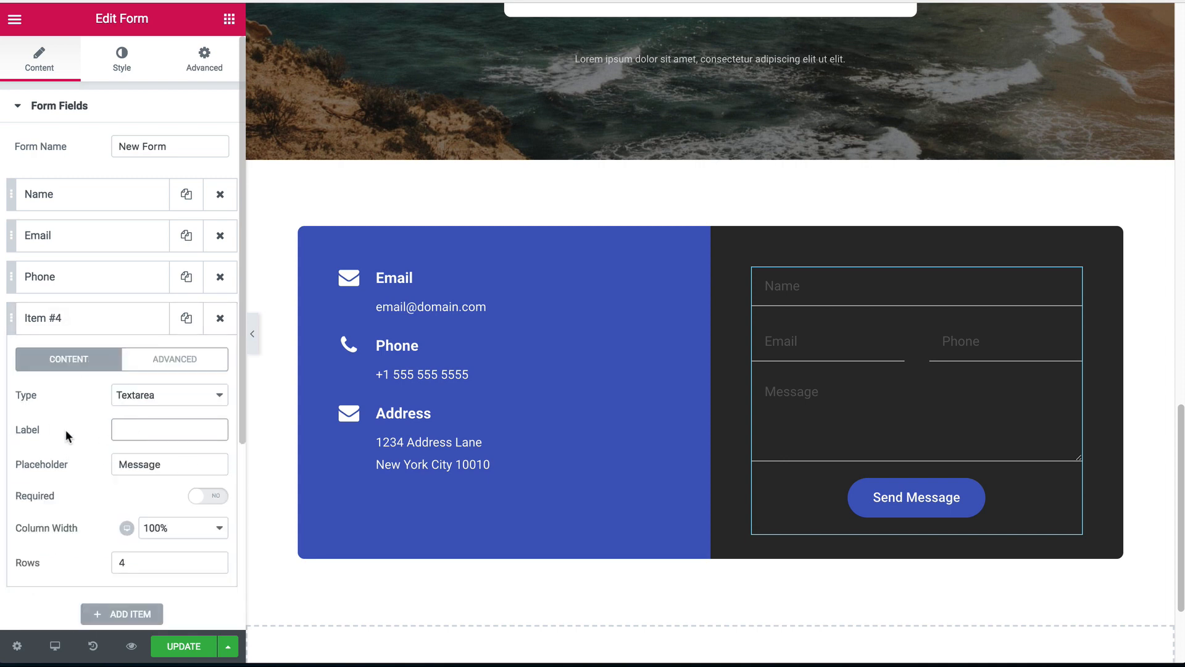
{"action": "key", "text": "ctrl+v"}
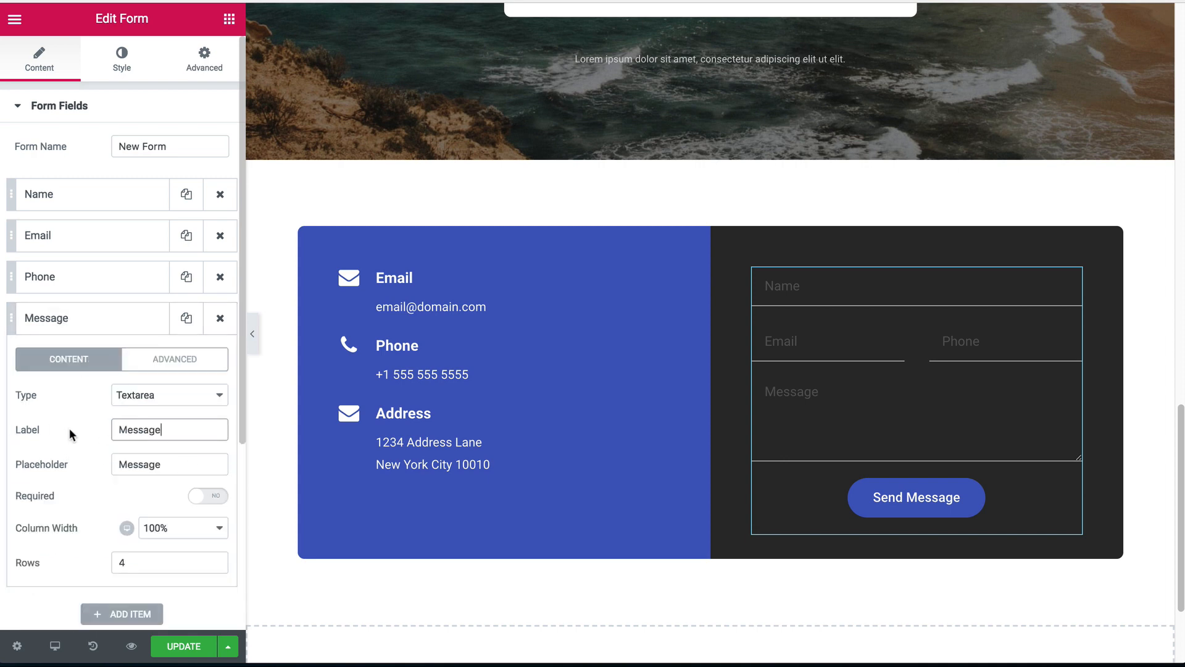
- Set the form fields' text color to white and preview the section
{"action": "left_click", "coordinate": [131, 74]}
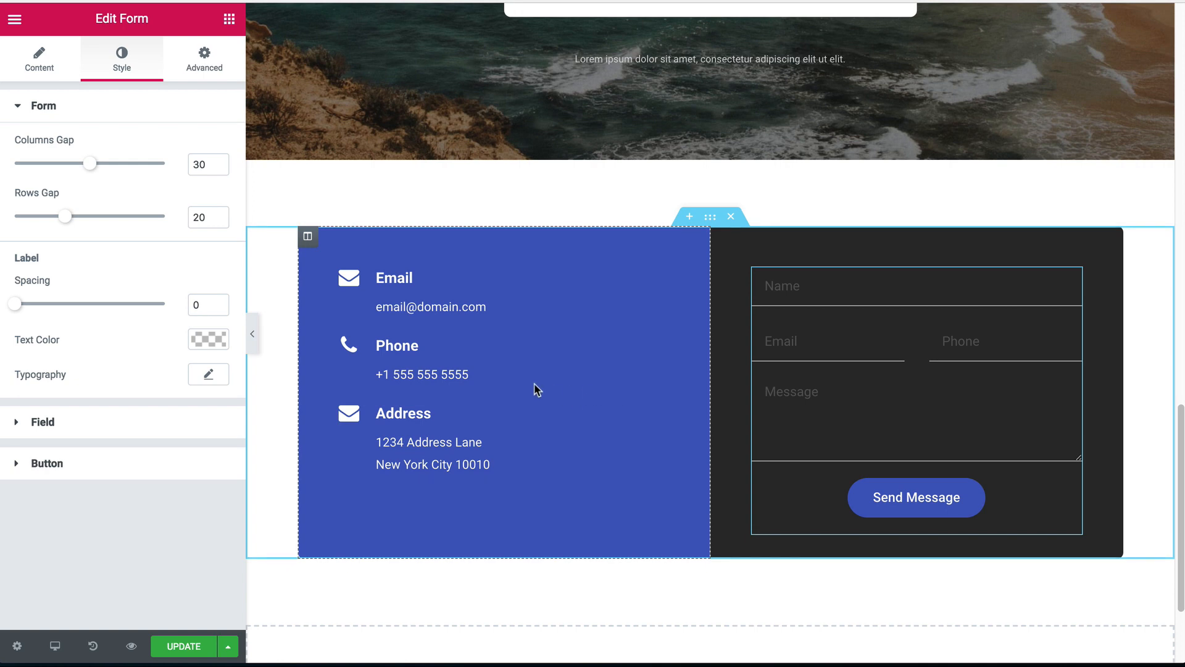
{"action": "left_click", "coordinate": [77, 429]}
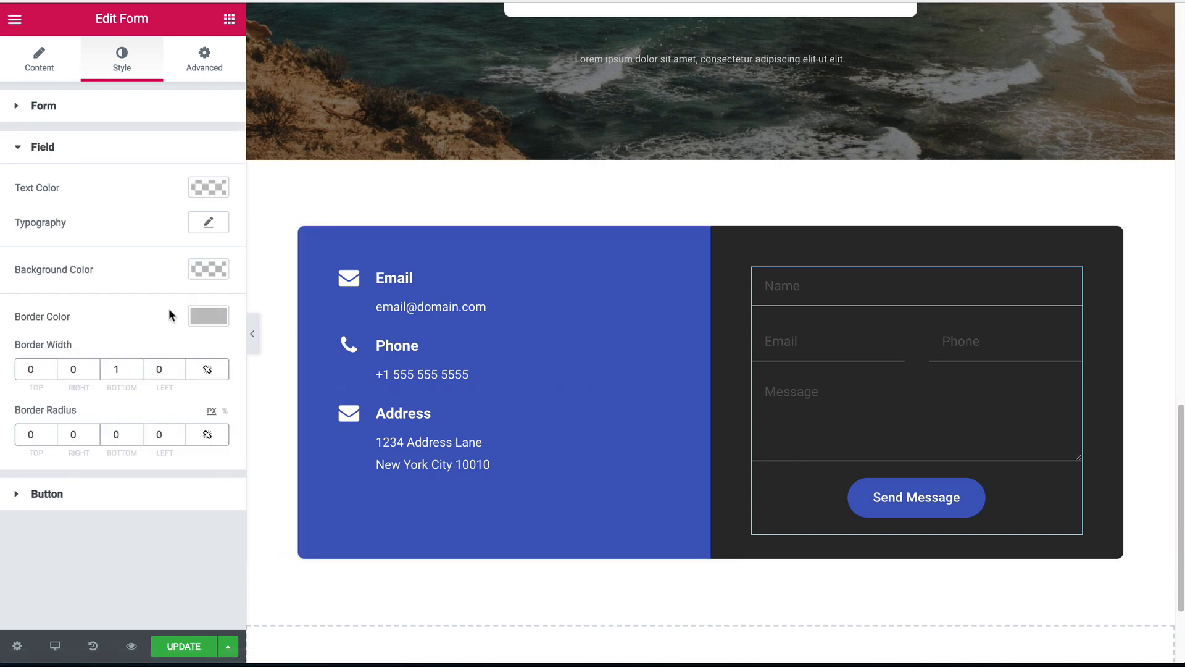
{"action": "left_click", "coordinate": [206, 191]}
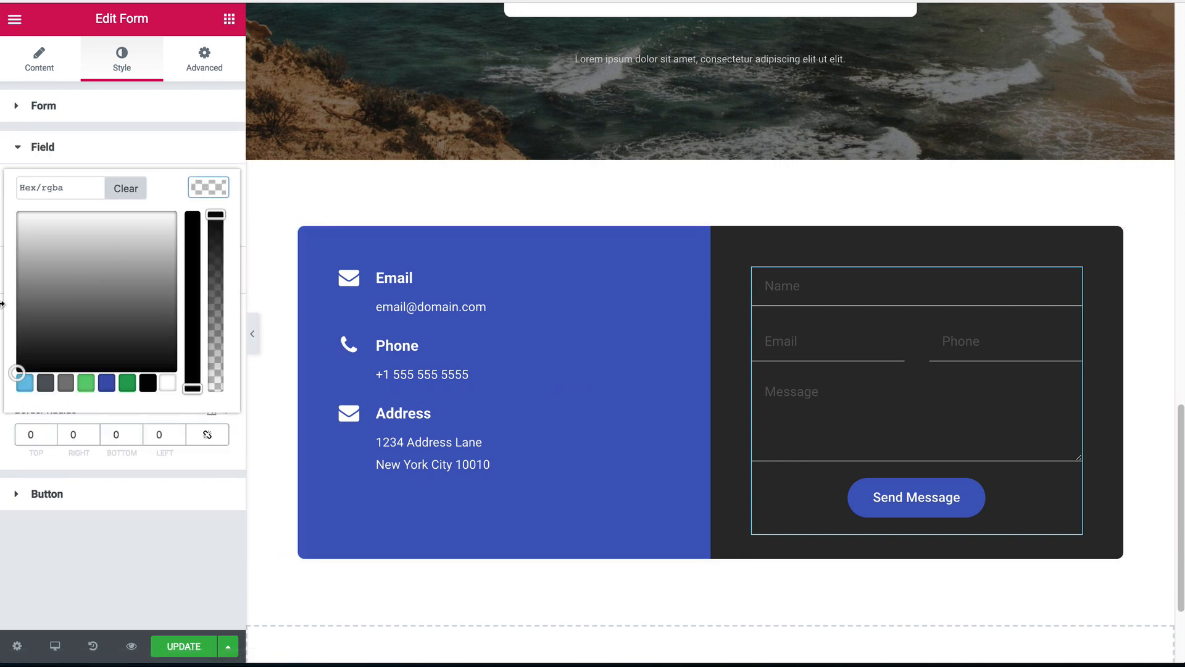
{"action": "left_click_drag", "start_coordinate": [30, 281], "coordinate": [1, 169]}
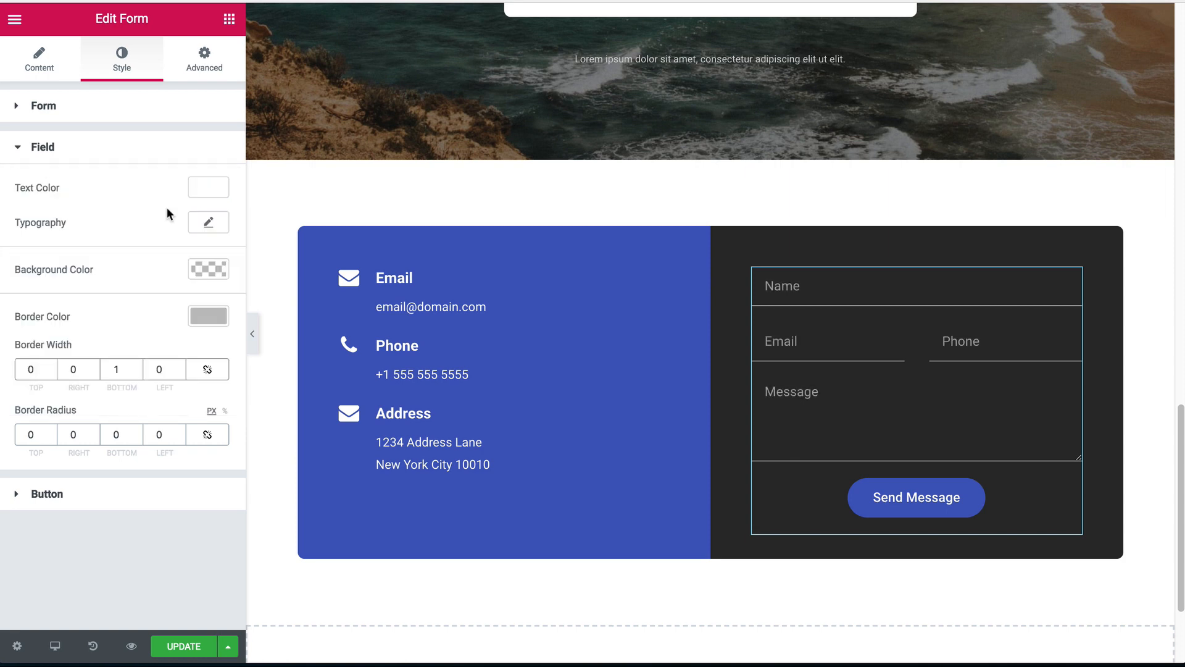
{"action": "left_click", "coordinate": [252, 334]}
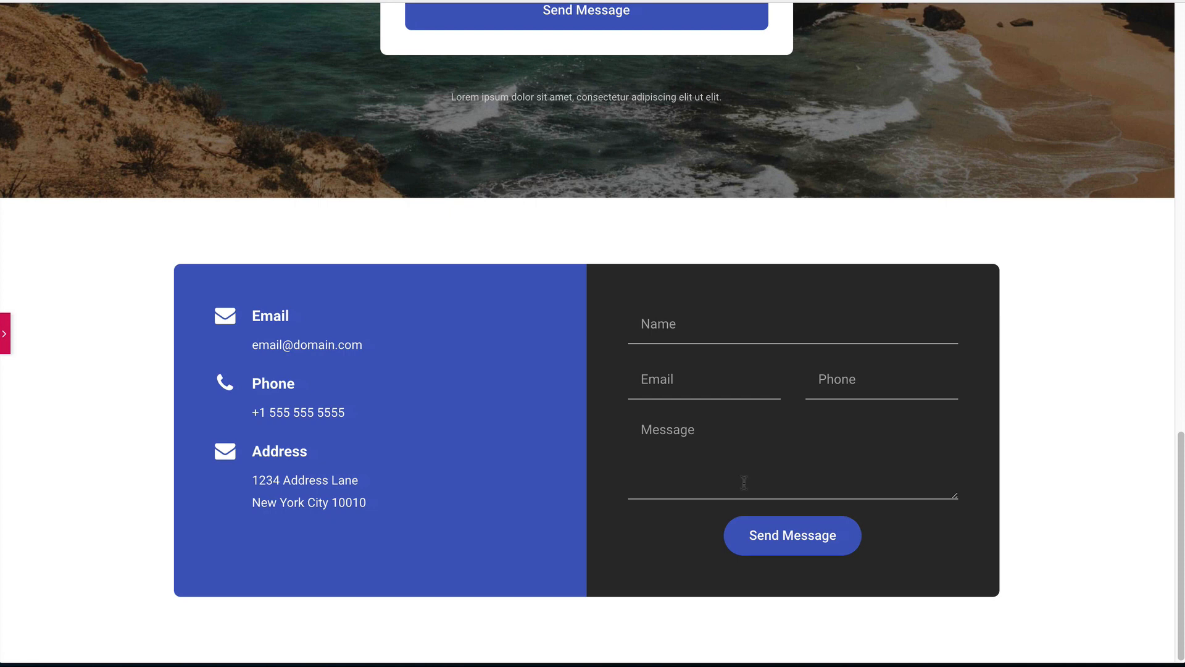
{"action": "left_click", "coordinate": [4, 333]}
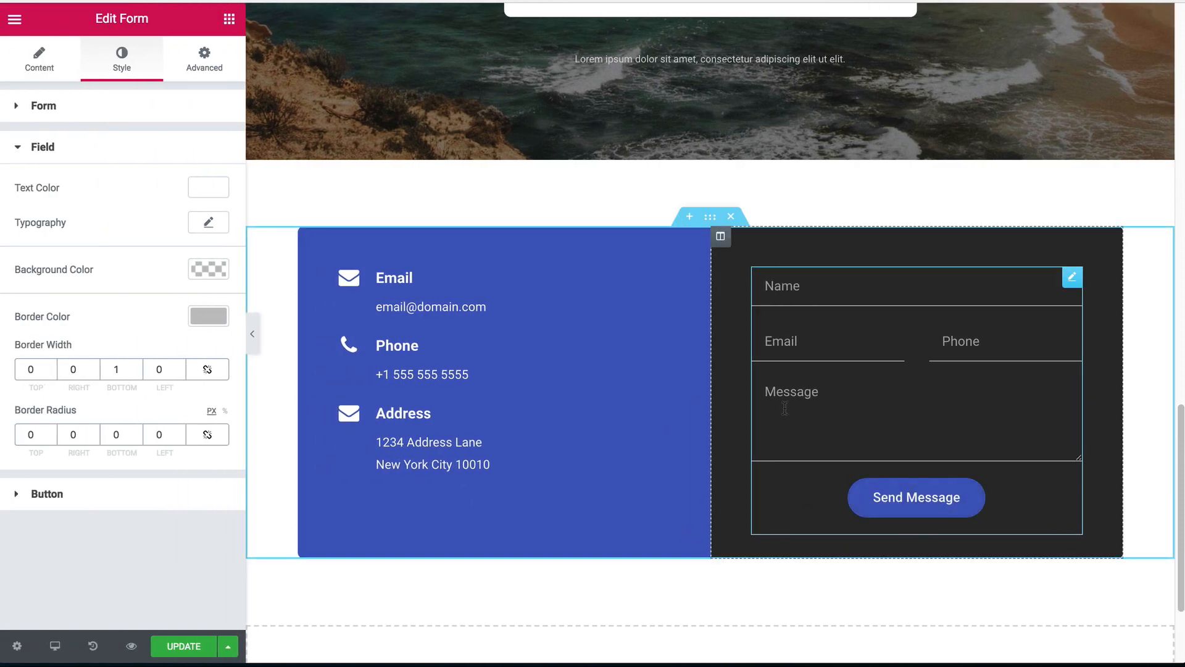
- Make the form button's background fully transparent and set its border type to None
{"action": "left_click", "coordinate": [39, 504]}
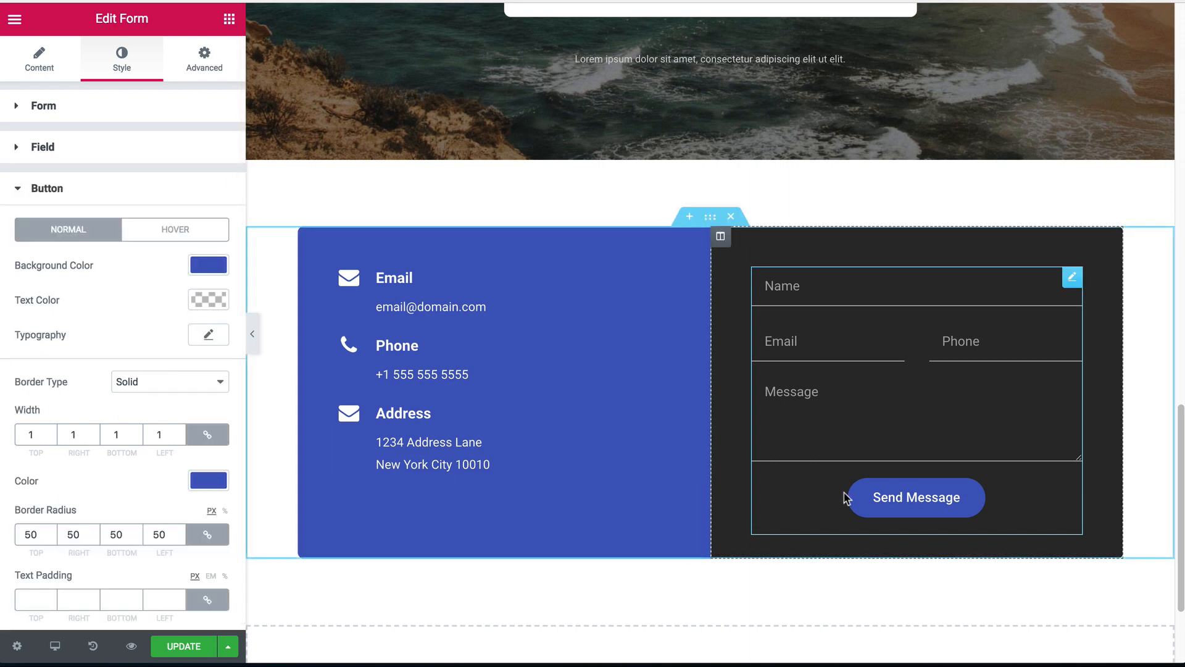
{"action": "left_click", "coordinate": [212, 268]}
{"action": "left_click_drag", "start_coordinate": [216, 294], "coordinate": [199, 484]}
{"action": "left_click", "coordinate": [217, 268]}
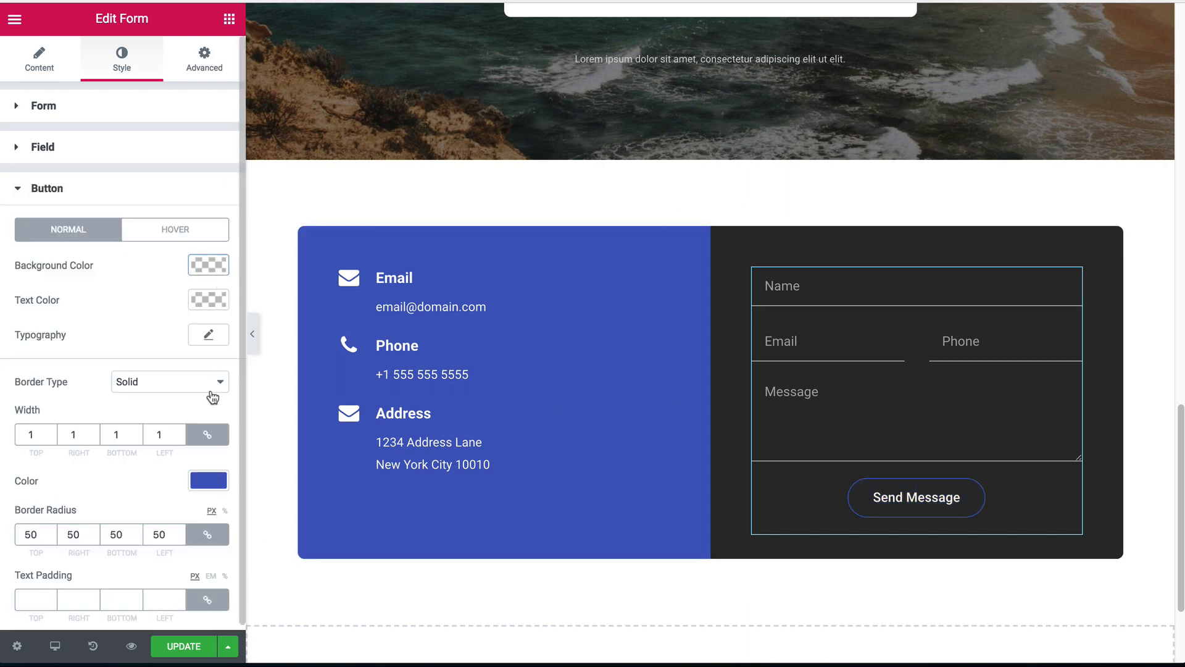
{"action": "left_click", "coordinate": [169, 383]}
{"action": "left_click", "coordinate": [154, 367]}
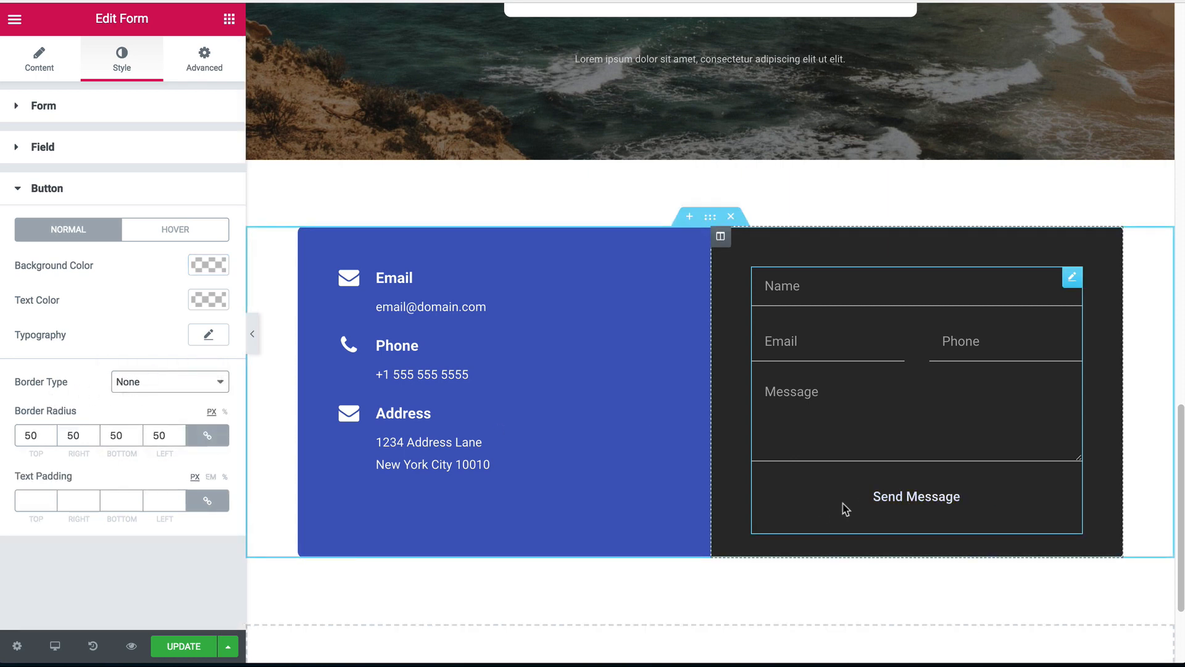
- Try left alignment for the Send Message button, preview it, and settle on right alignment
{"action": "left_click", "coordinate": [38, 65]}
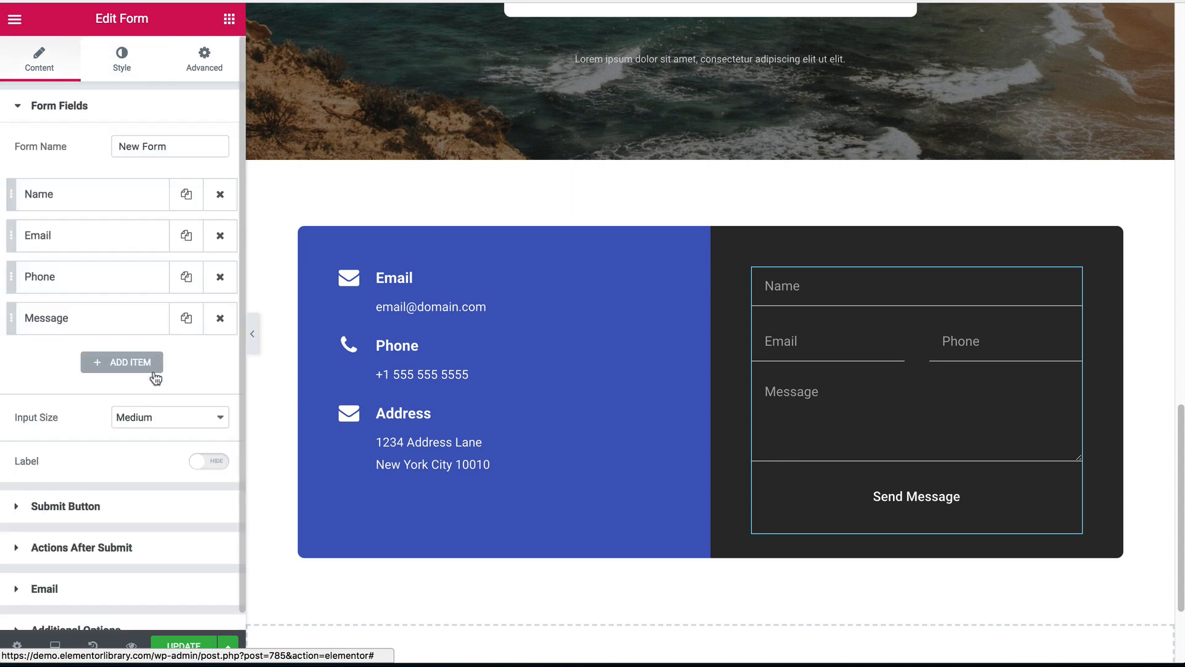
{"action": "left_click", "coordinate": [104, 504]}
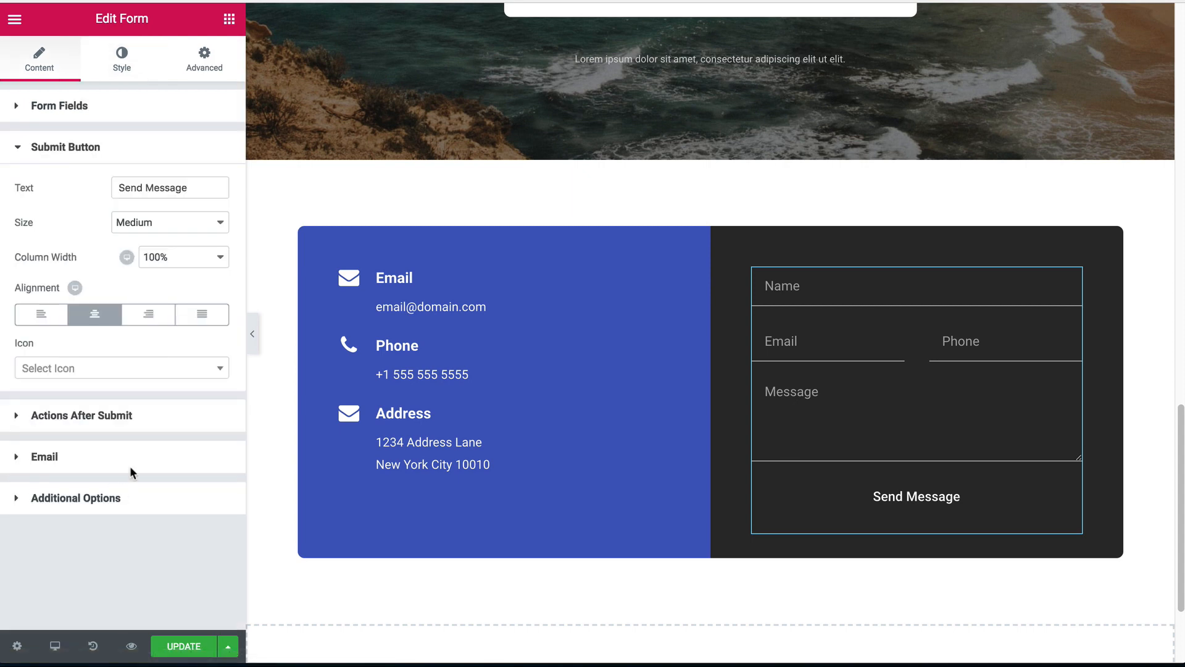
{"action": "left_click", "coordinate": [150, 322]}
{"action": "left_click", "coordinate": [38, 316]}
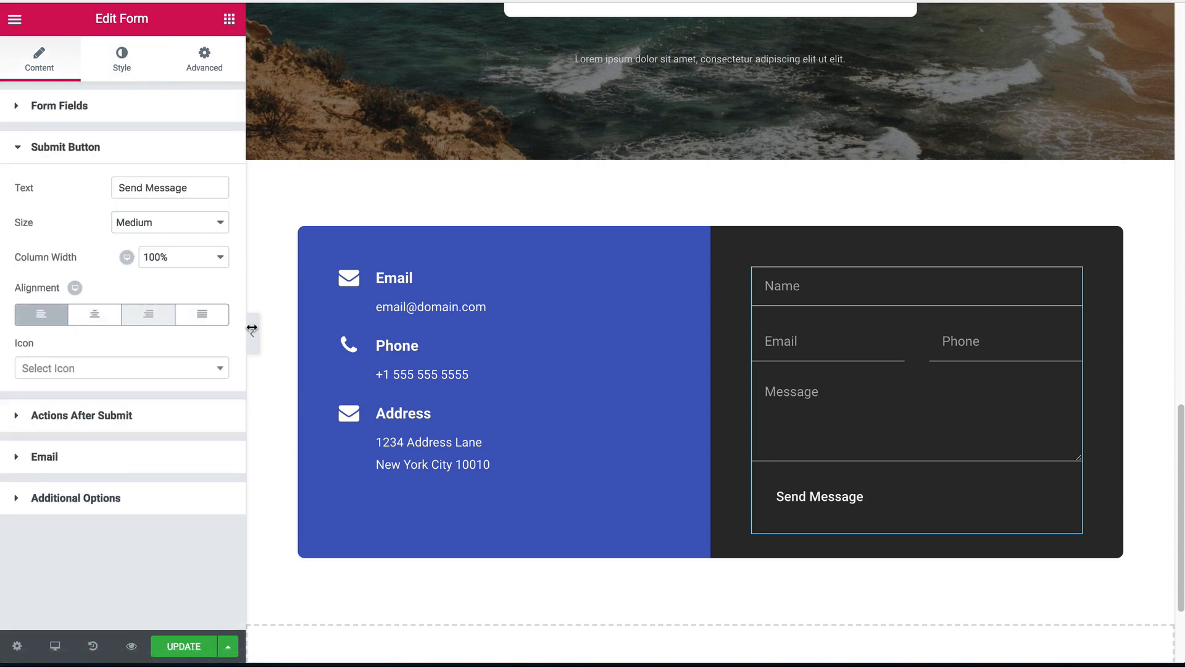
{"action": "left_click", "coordinate": [252, 334]}
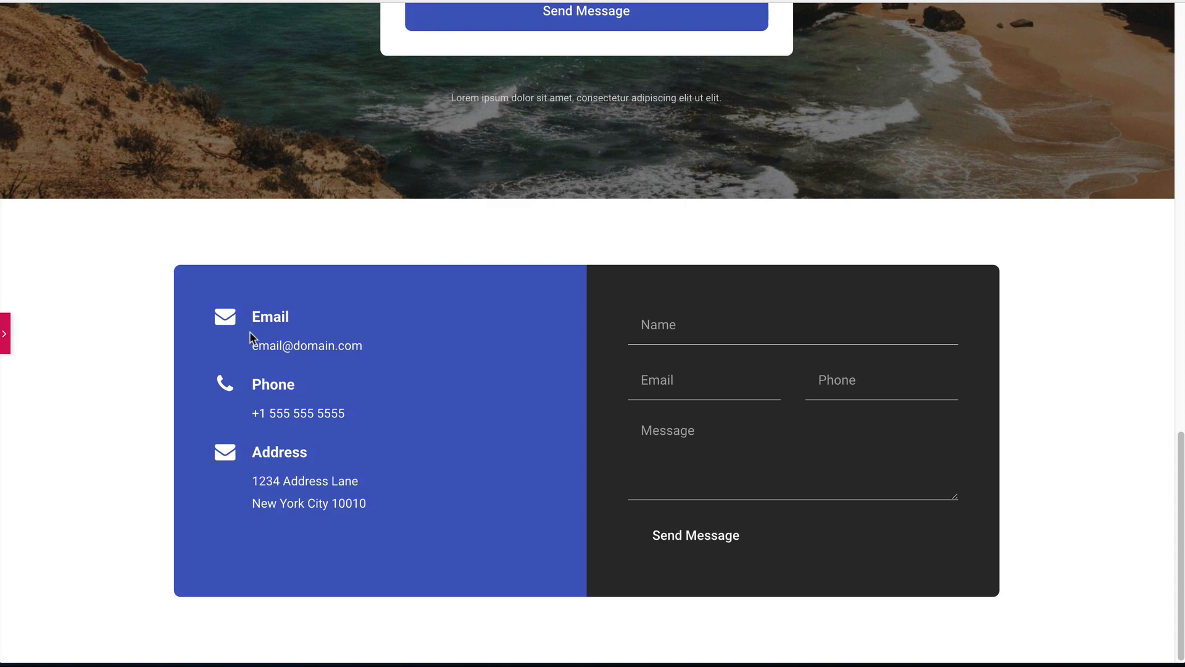
{"action": "left_click", "coordinate": [6, 347]}
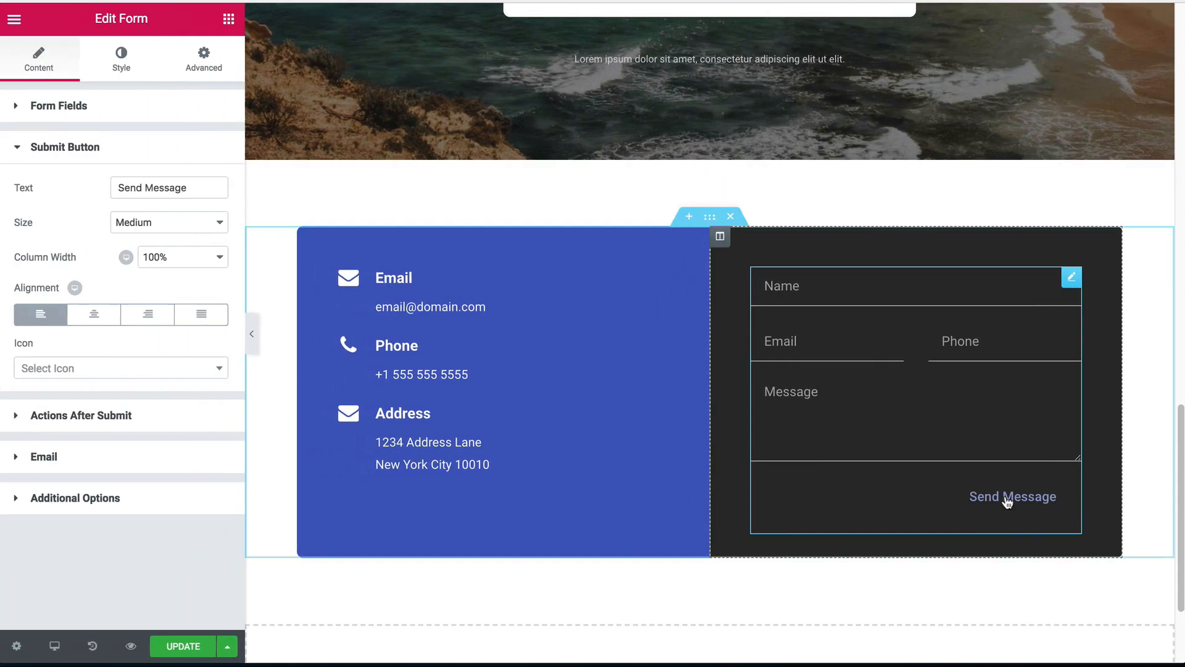
- Set the Send Message button's hover text color to light grey and preview the section
{"action": "left_click", "coordinate": [123, 65]}
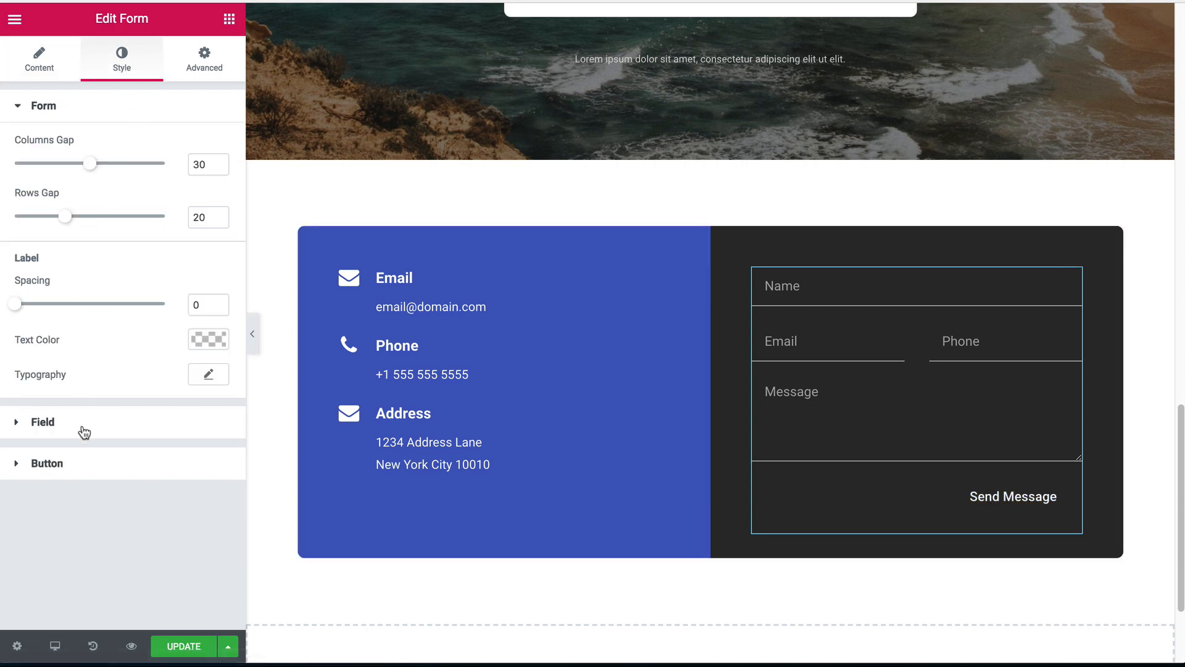
{"action": "left_click", "coordinate": [92, 463]}
{"action": "left_click", "coordinate": [176, 229]}
{"action": "left_click", "coordinate": [204, 265]}
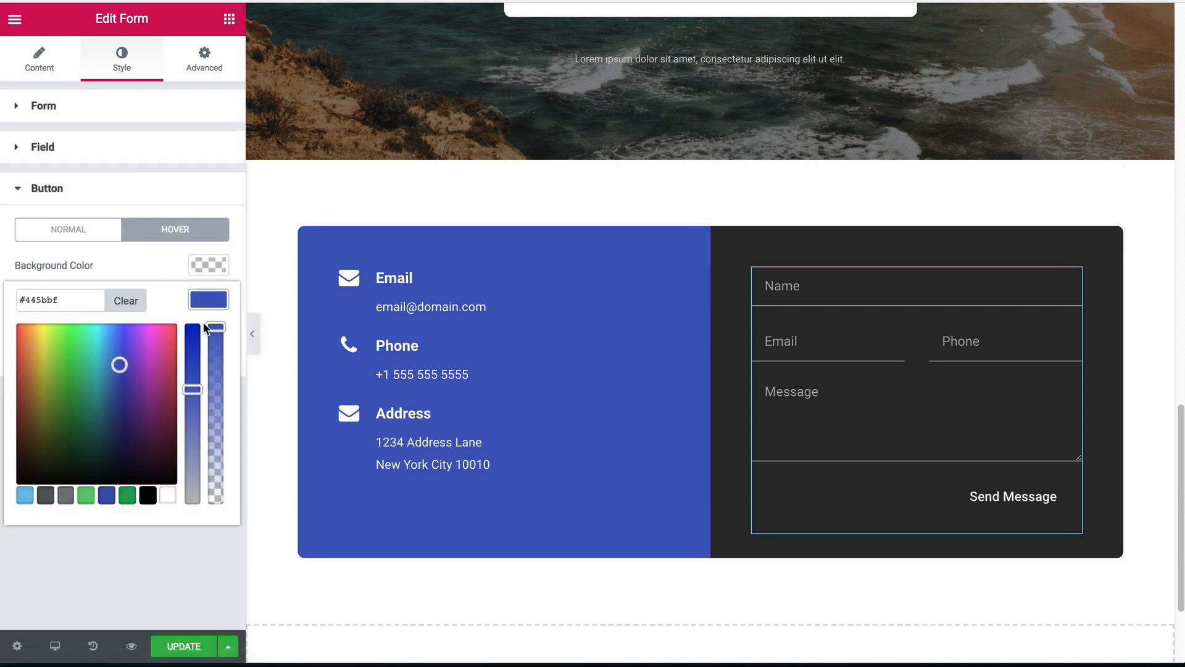
{"action": "left_click_drag", "start_coordinate": [34, 355], "coordinate": [2, 355]}
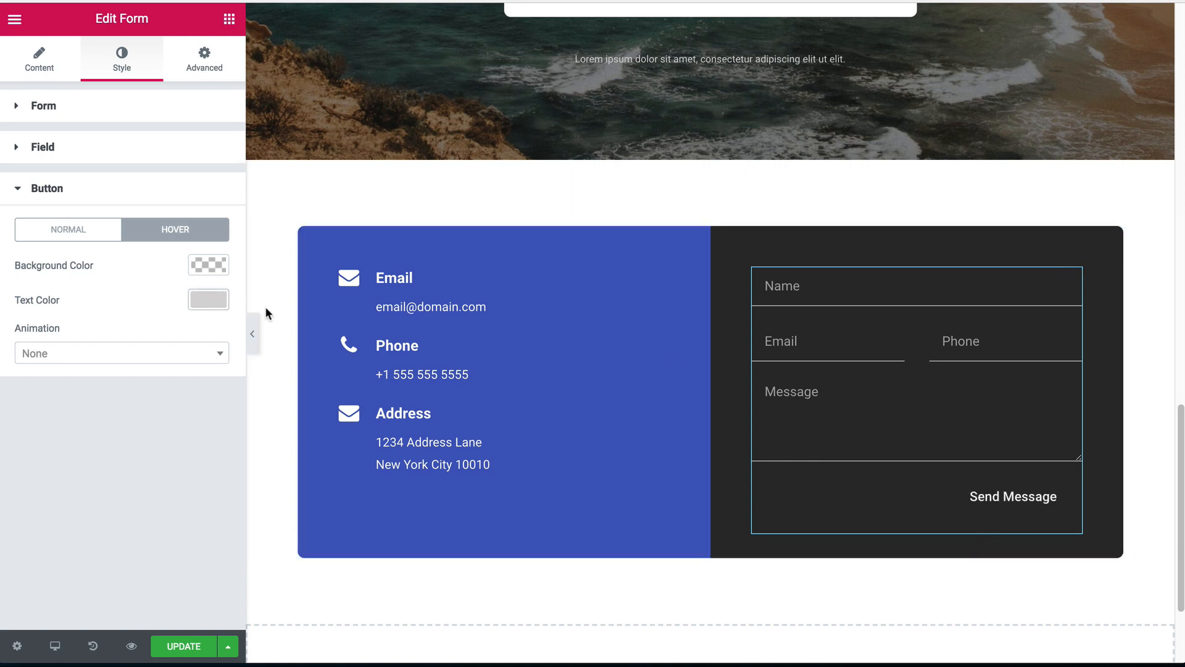
{"action": "left_click", "coordinate": [252, 333]}
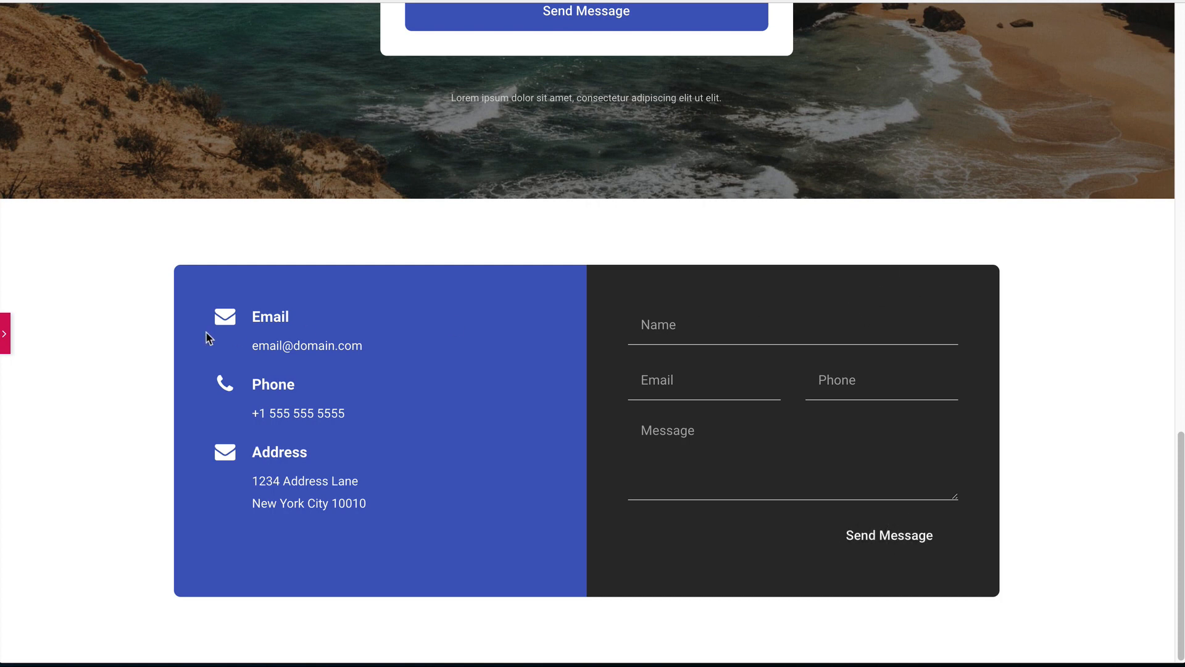
{"action": "left_click", "coordinate": [4, 335]}
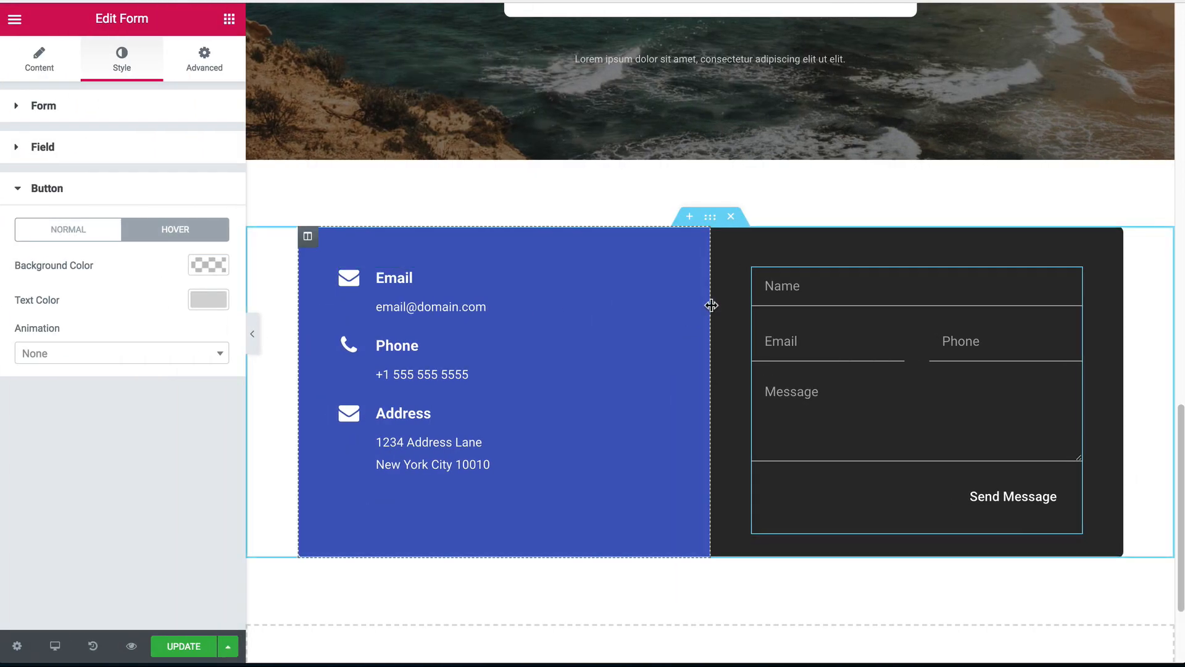
- Narrow the blue contact column by applying the 33, 66 structure to the section, and preview the layout
{"action": "left_click_drag", "start_coordinate": [711, 305], "coordinate": [593, 316]}
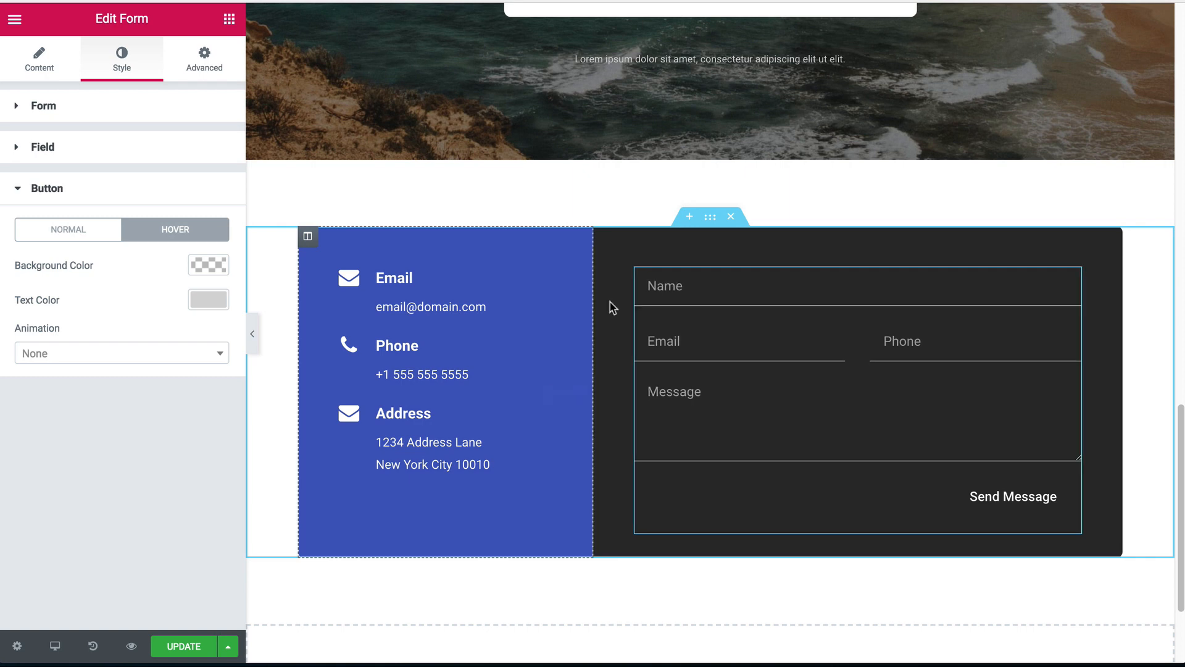
{"action": "left_click", "coordinate": [710, 216]}
{"action": "scroll", "coordinate": [147, 459], "scroll_direction": "down", "scroll_amount": 2}
{"action": "left_click", "coordinate": [156, 515]}
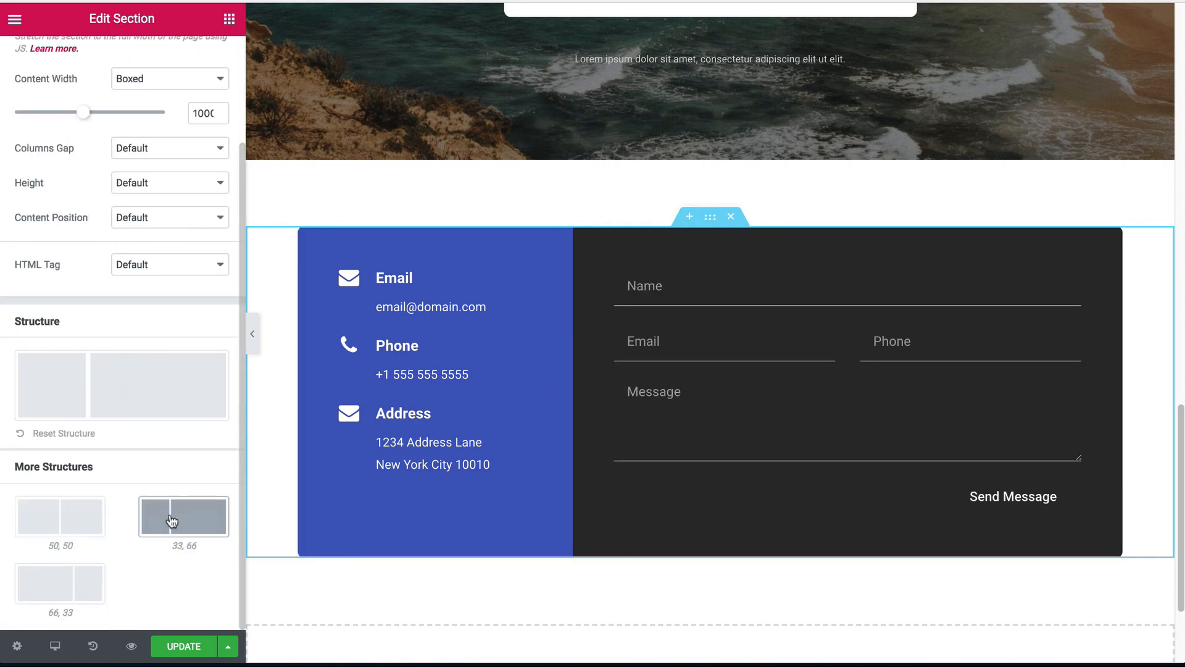
{"action": "left_click", "coordinate": [254, 342]}
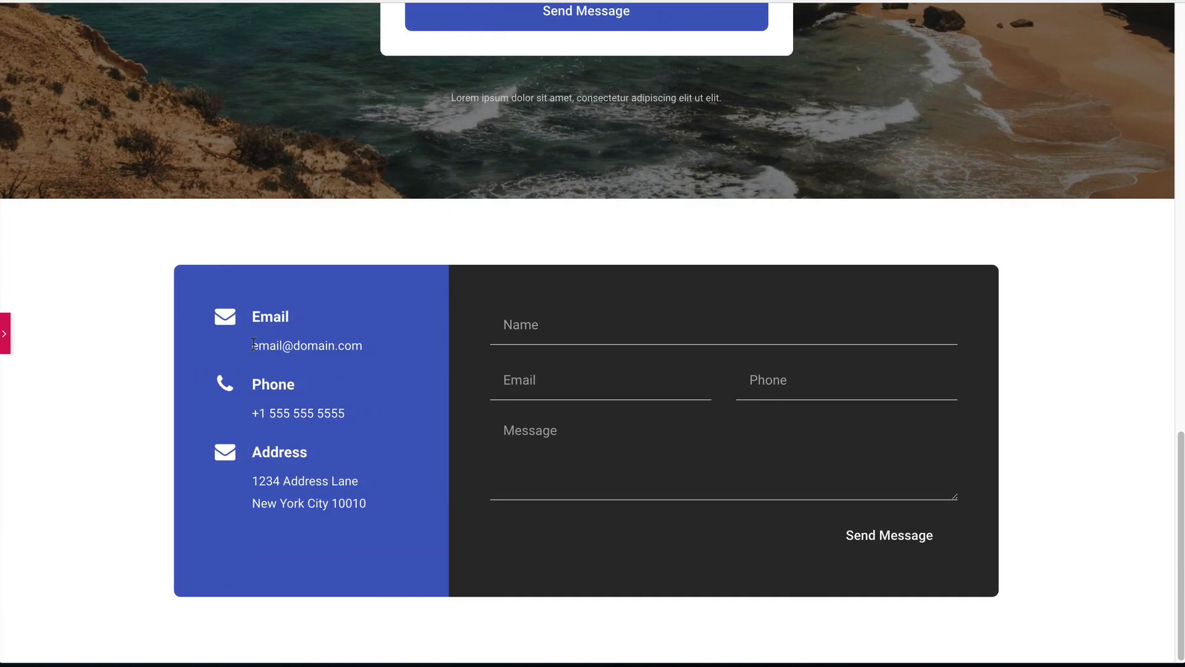
{"action": "left_click", "coordinate": [4, 334]}
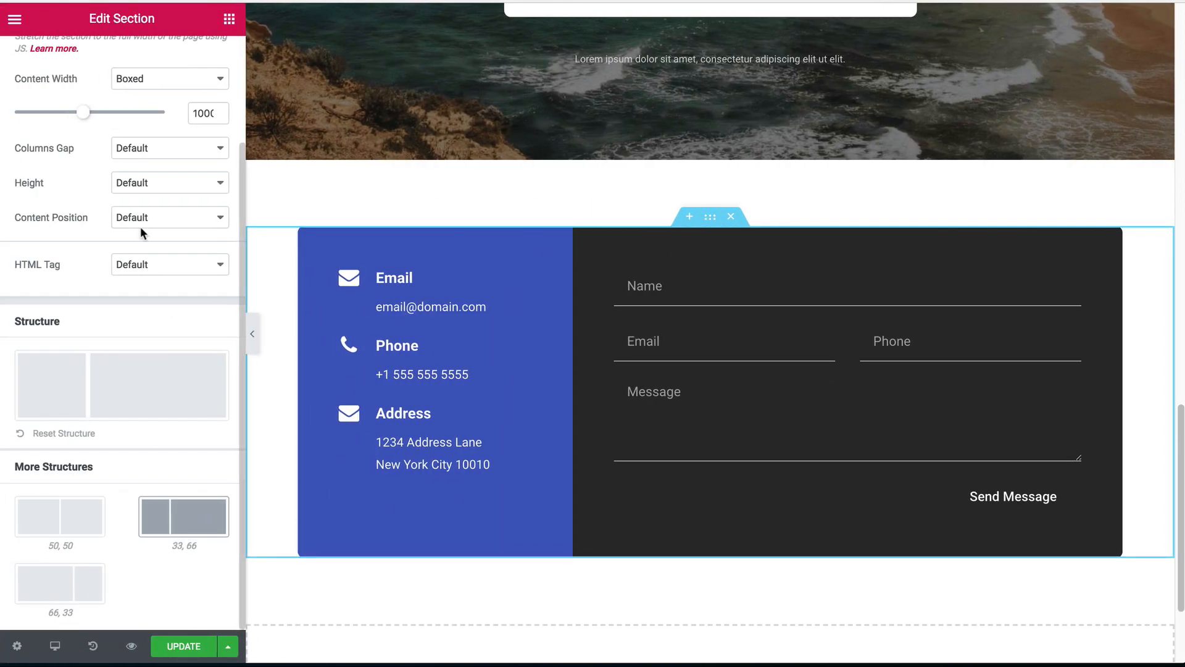
- Enable the default box shadow on the two-column contact section and update the page
{"action": "scroll", "coordinate": [124, 237], "scroll_direction": "up", "scroll_amount": 3}
{"action": "left_click", "coordinate": [121, 56]}
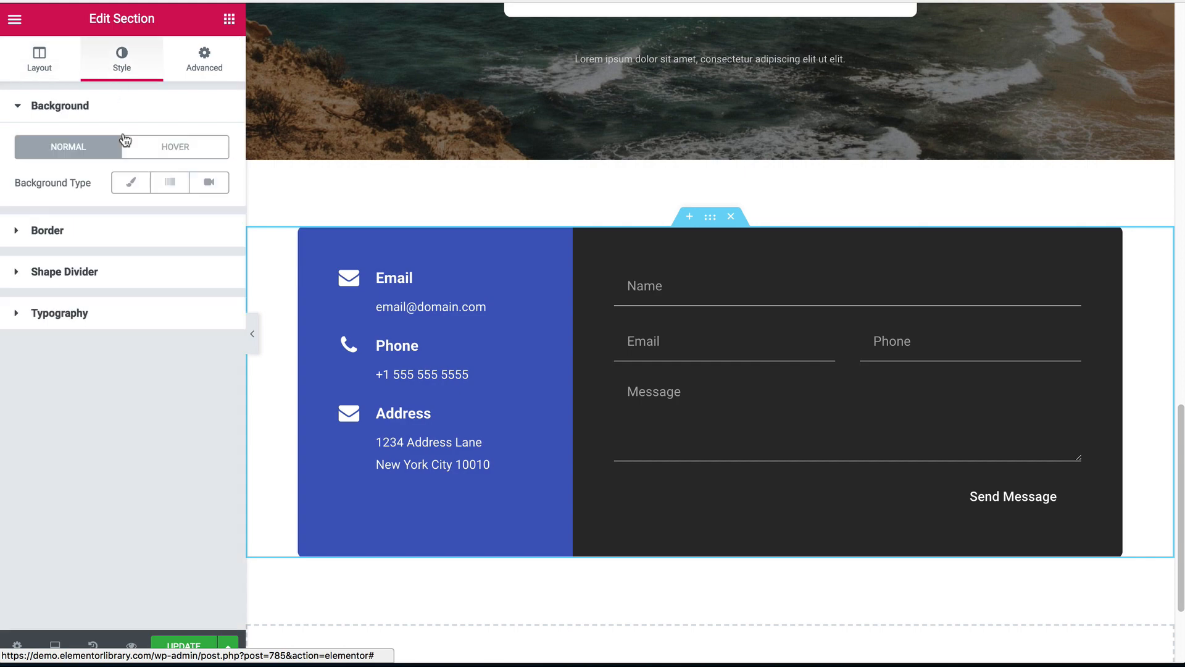
{"action": "left_click", "coordinate": [84, 231]}
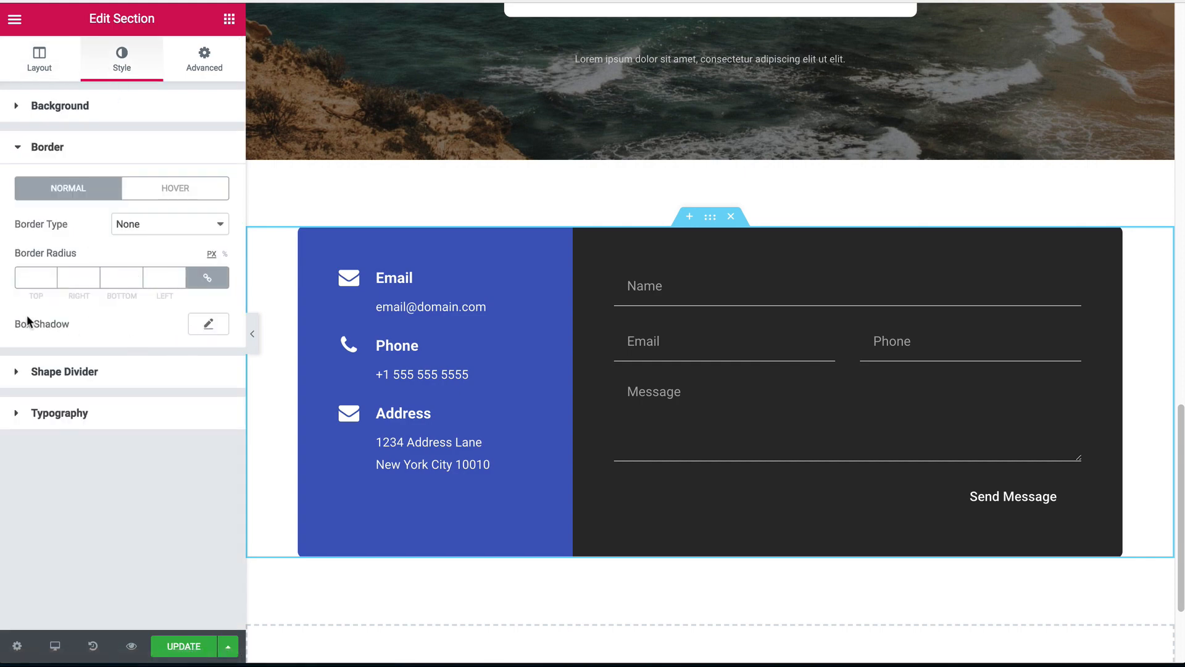
{"action": "left_click", "coordinate": [207, 324]}
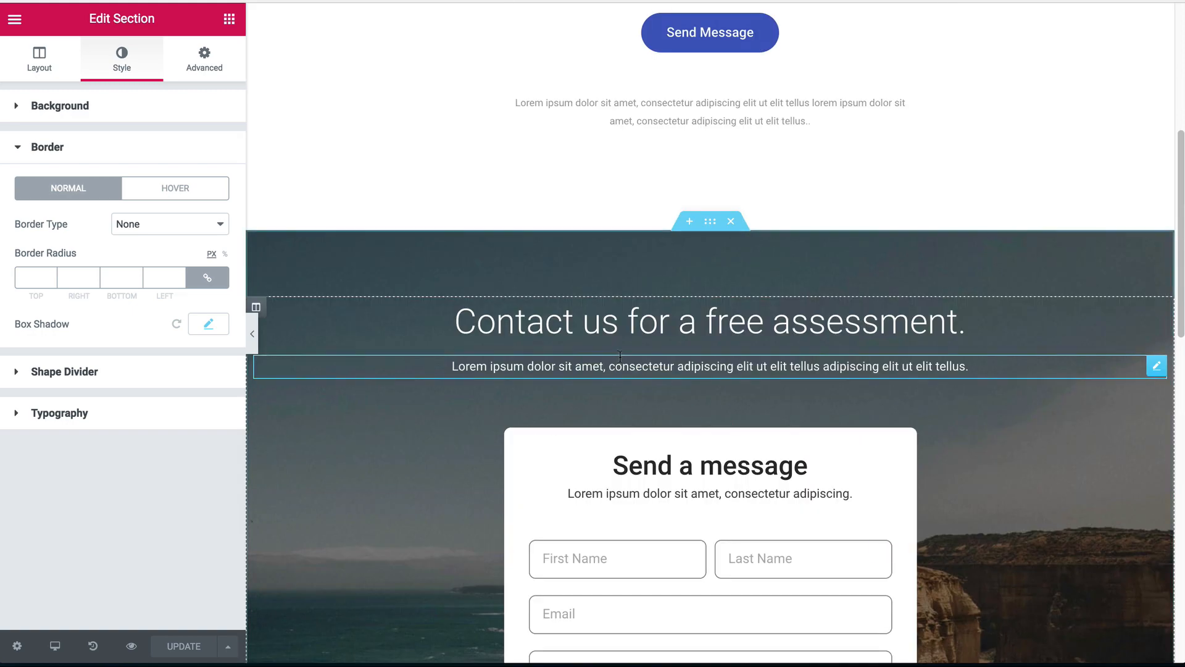
- Preview the page without the editing panel and review all three contact sections from the first form to the two-column one
{"action": "scroll", "coordinate": [566, 339], "scroll_direction": "up", "scroll_amount": 5}
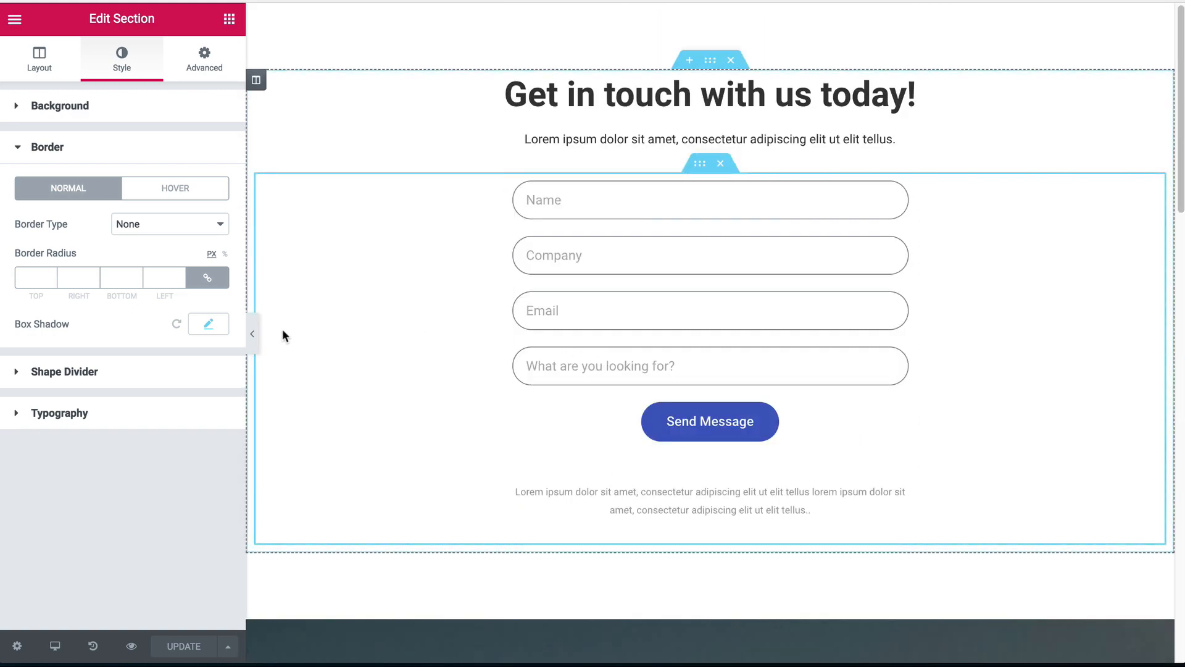
{"action": "left_click", "coordinate": [252, 337]}
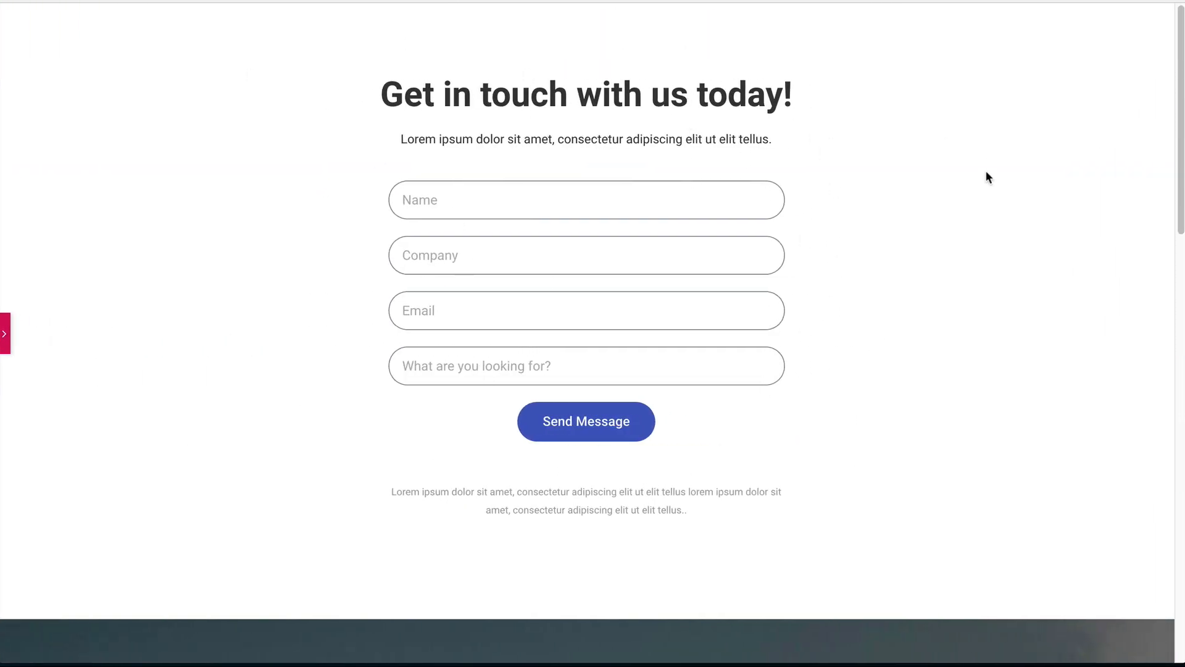
{"action": "scroll", "coordinate": [627, 220], "scroll_direction": "down", "scroll_amount": 8}
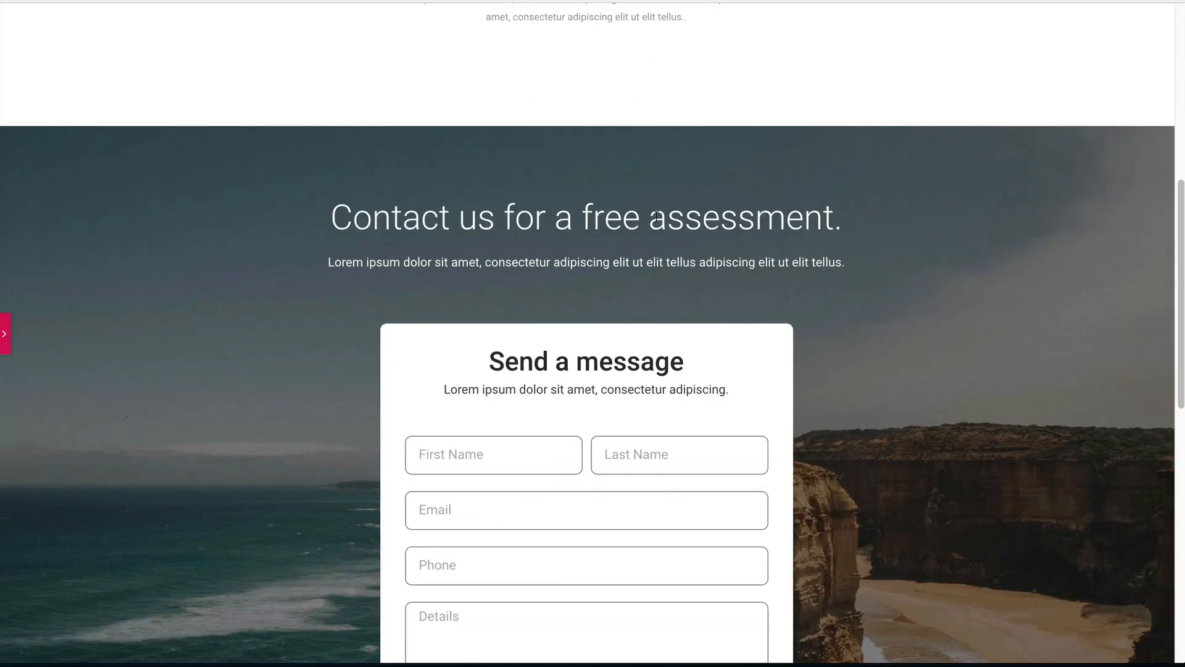
{"action": "scroll", "coordinate": [650, 218], "scroll_direction": "down", "scroll_amount": 2}
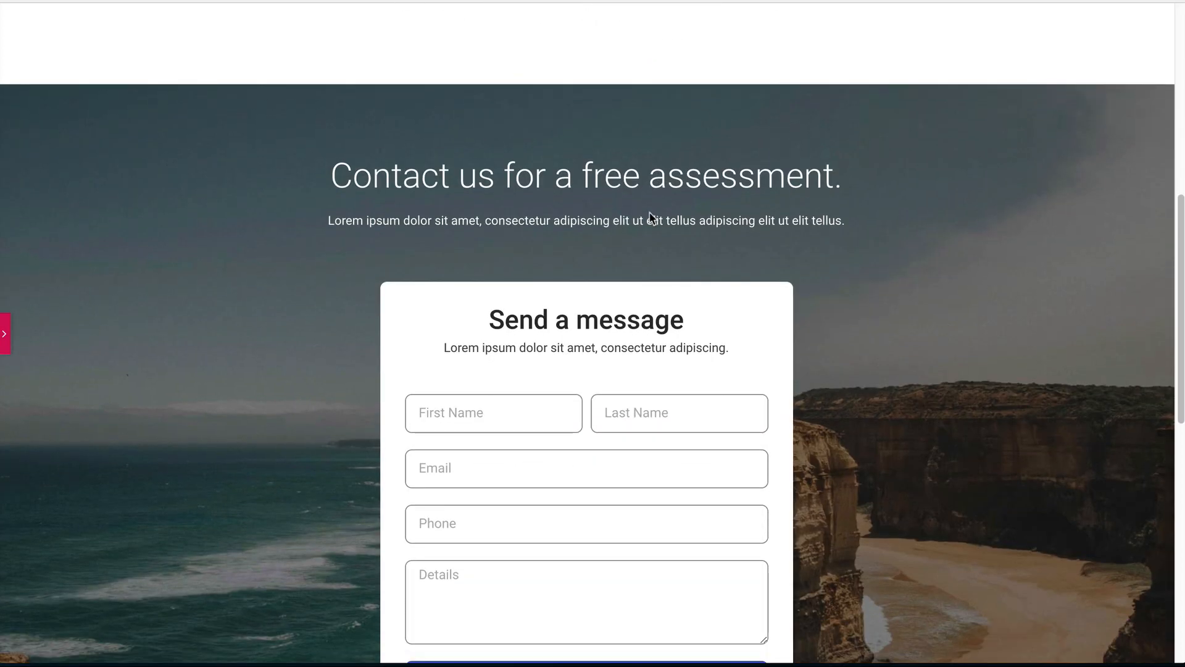
{"action": "scroll", "coordinate": [867, 376], "scroll_direction": "down", "scroll_amount": 3}
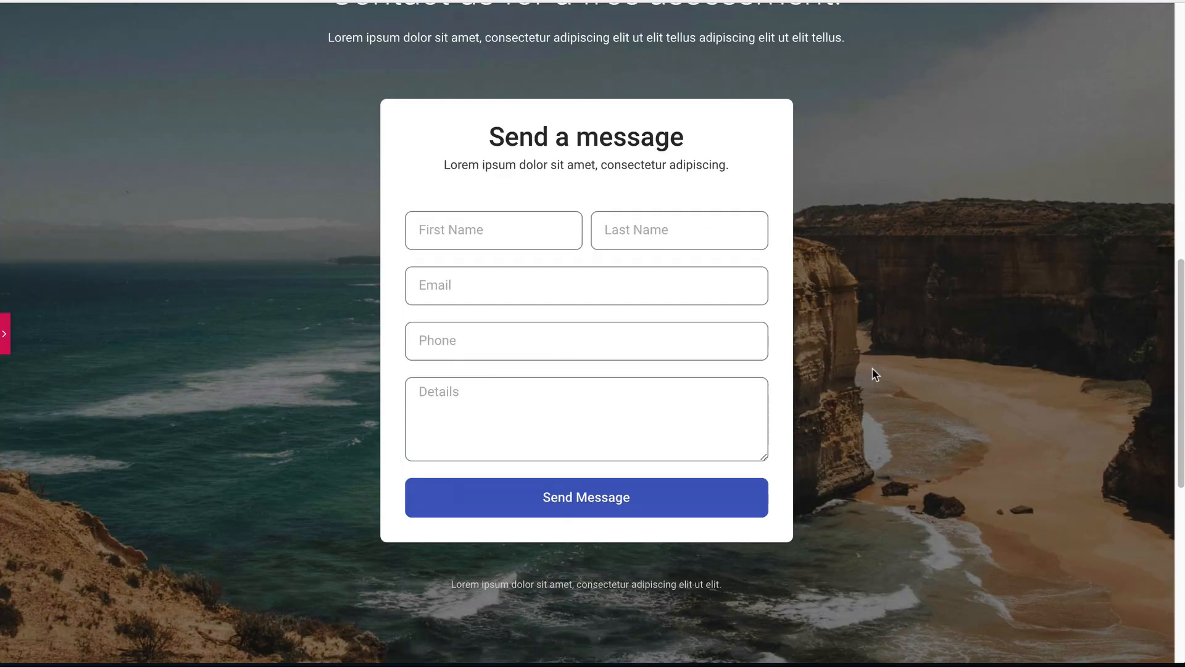
{"action": "scroll", "coordinate": [873, 373], "scroll_direction": "up", "scroll_amount": 1}
{"action": "scroll", "coordinate": [891, 365], "scroll_direction": "up", "scroll_amount": 1}
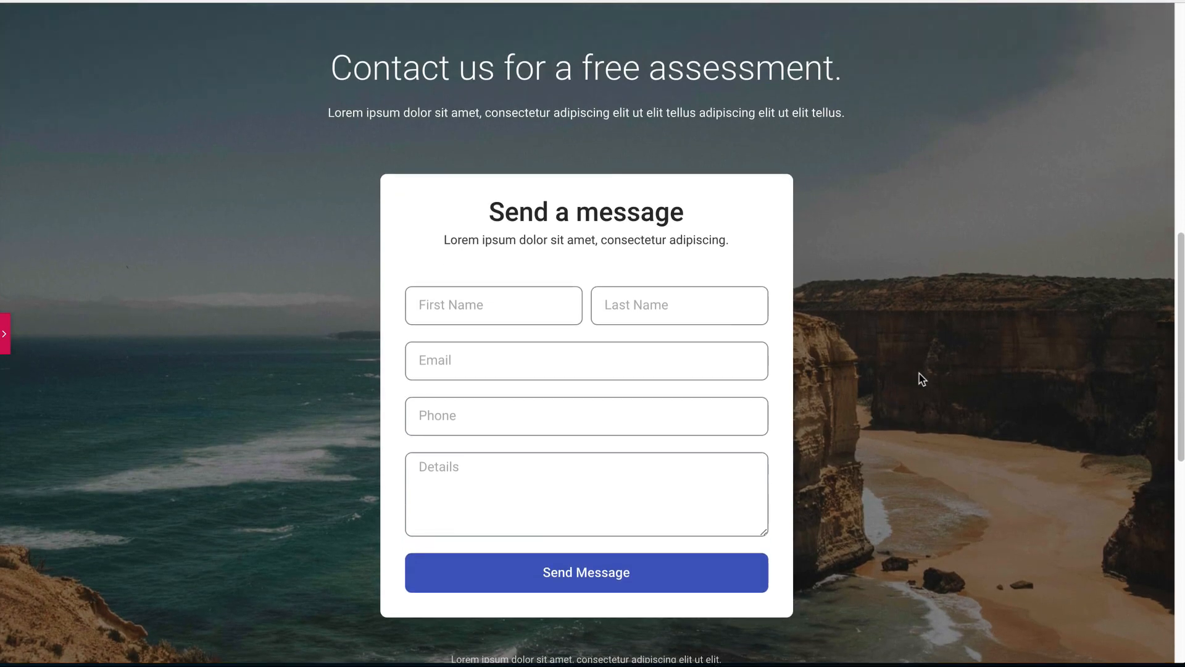
{"action": "scroll", "coordinate": [984, 379], "scroll_direction": "down", "scroll_amount": 8}
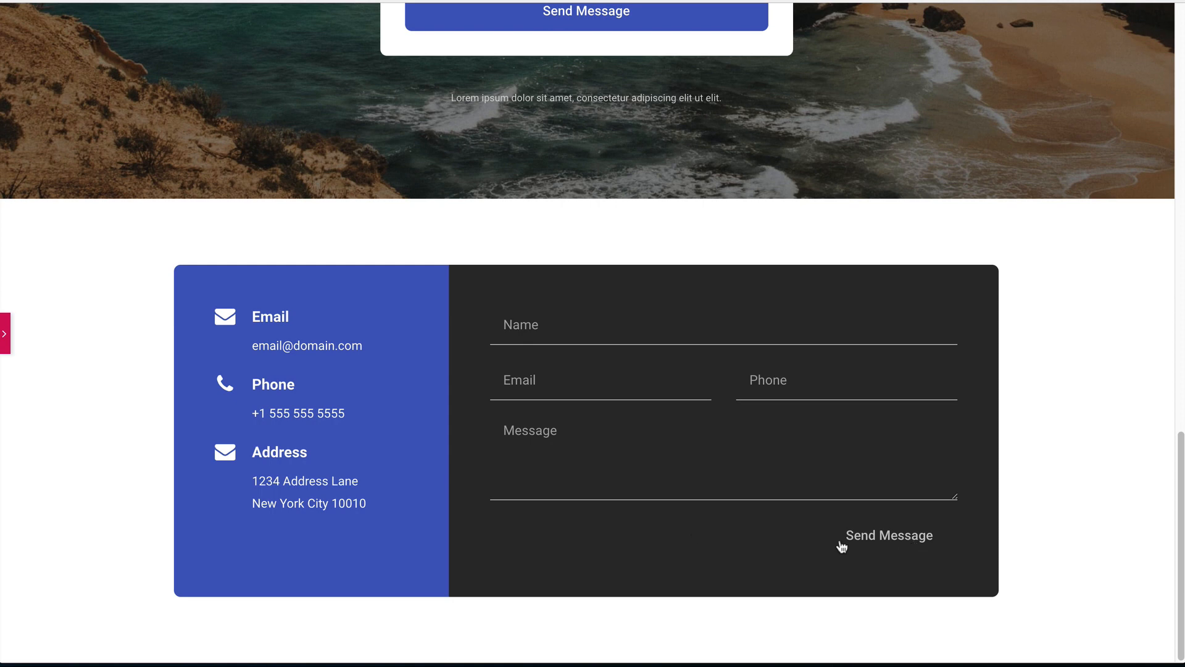
- Show the margin and padding settings of the blue contact column
{"action": "left_click", "coordinate": [4, 333]}
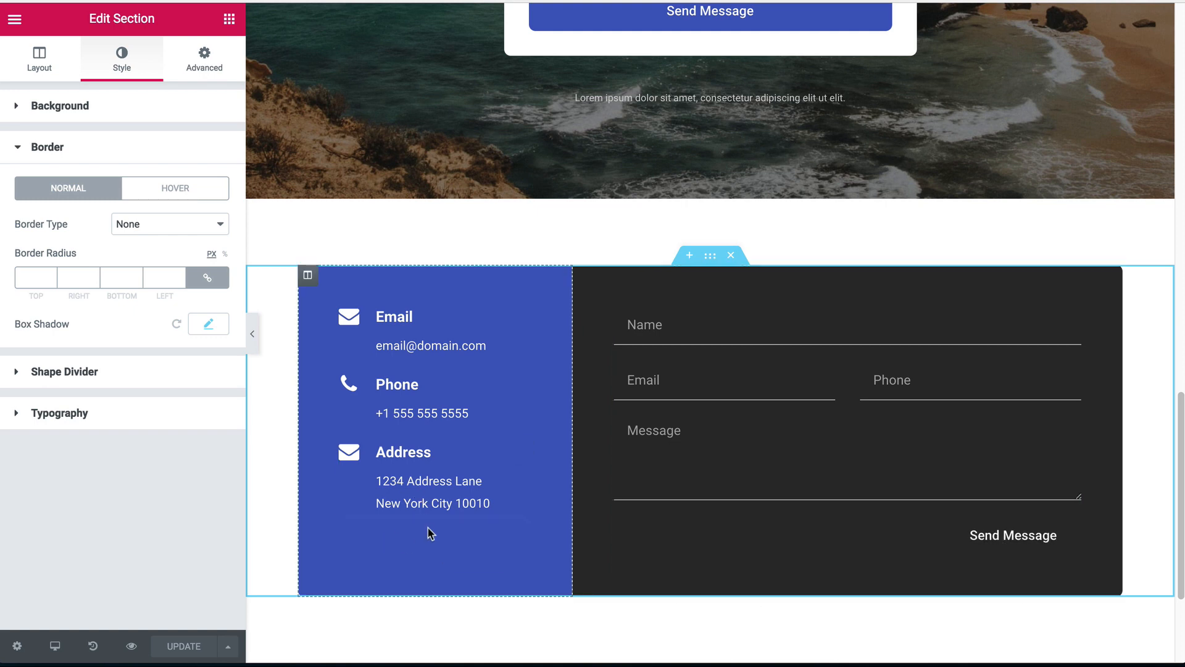
{"action": "left_click", "coordinate": [318, 281]}
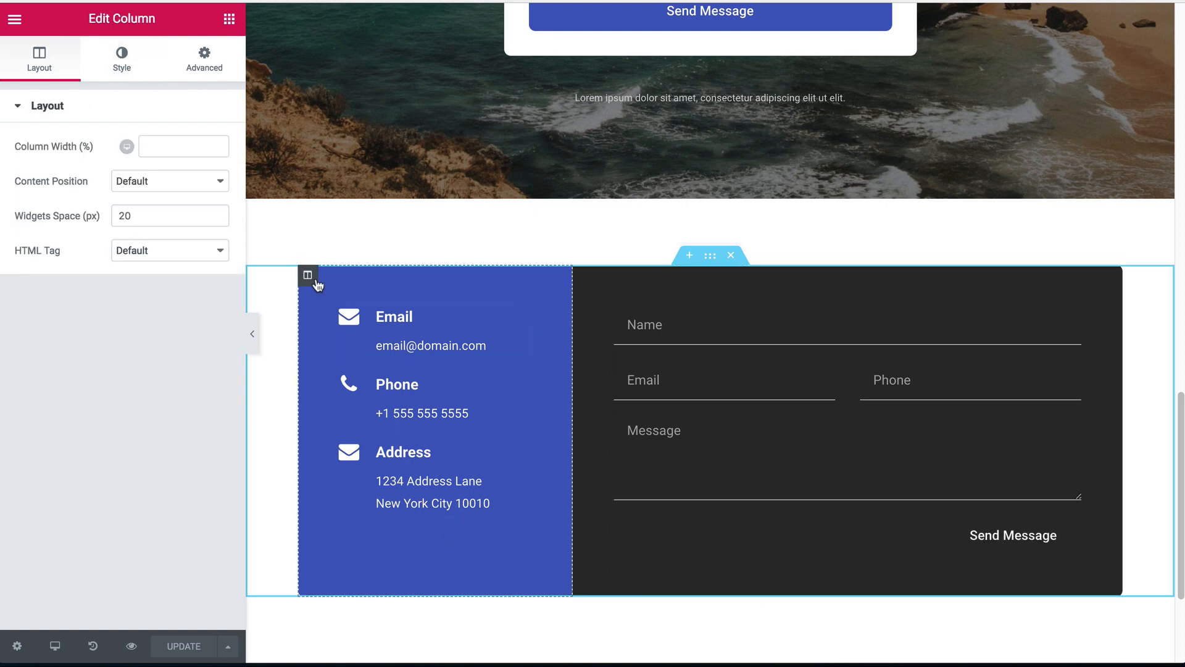
{"action": "left_click", "coordinate": [204, 60]}
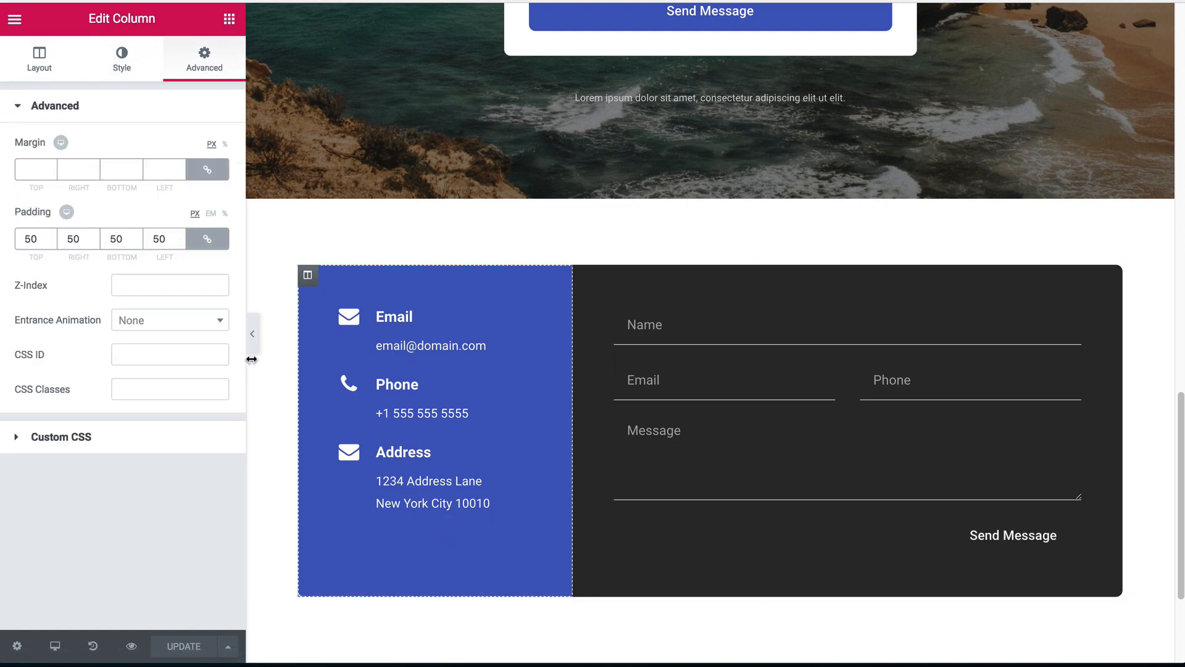
- Review the three finished contact designs once more in preview, comparing the boxed form over the photo with the two-column section
{"action": "left_click", "coordinate": [252, 335]}
{"action": "scroll", "coordinate": [333, 305], "scroll_direction": "up", "scroll_amount": 10}
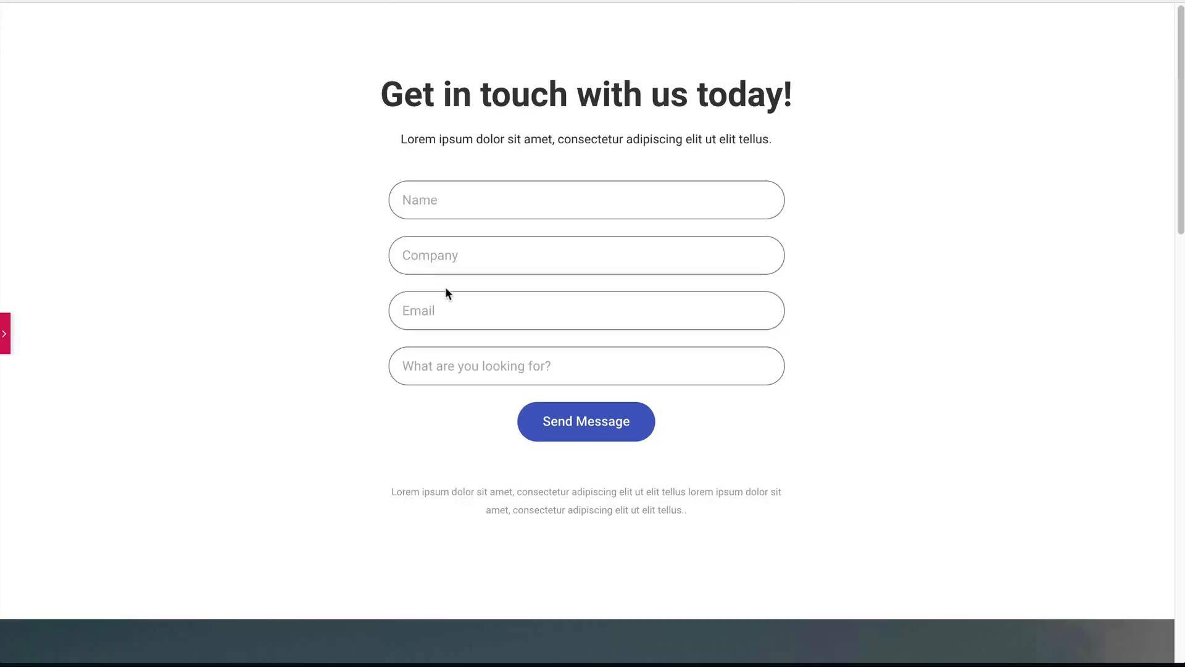
{"action": "scroll", "coordinate": [461, 300], "scroll_direction": "down", "scroll_amount": 10}
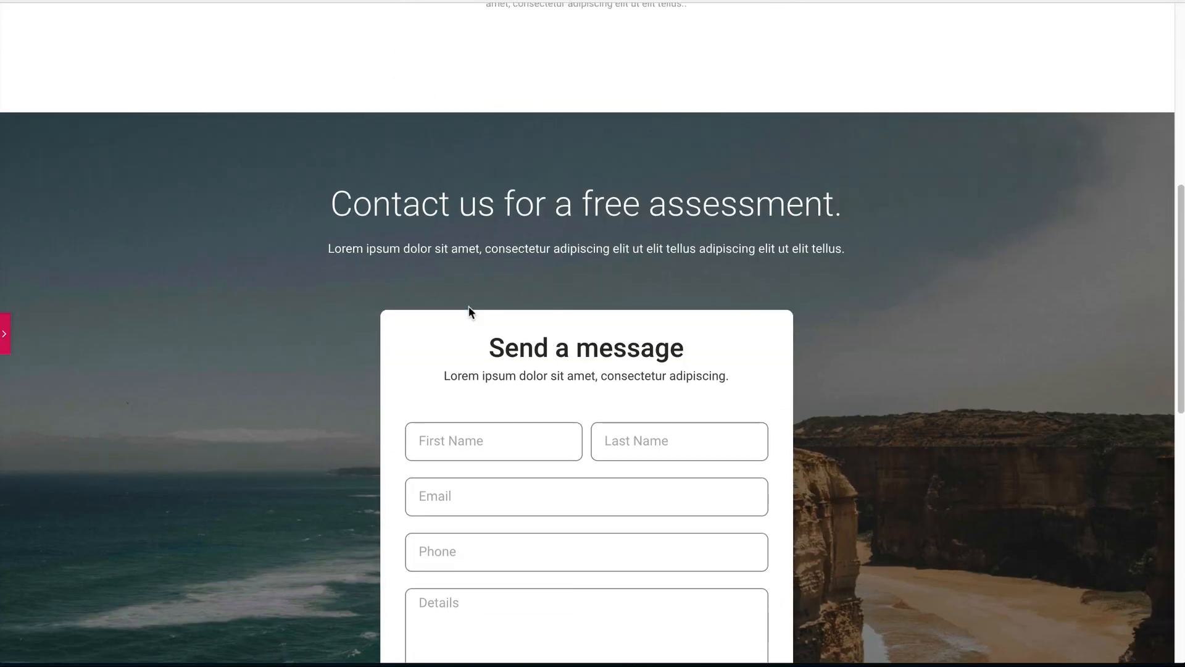
{"action": "scroll", "coordinate": [465, 299], "scroll_direction": "down", "scroll_amount": 5}
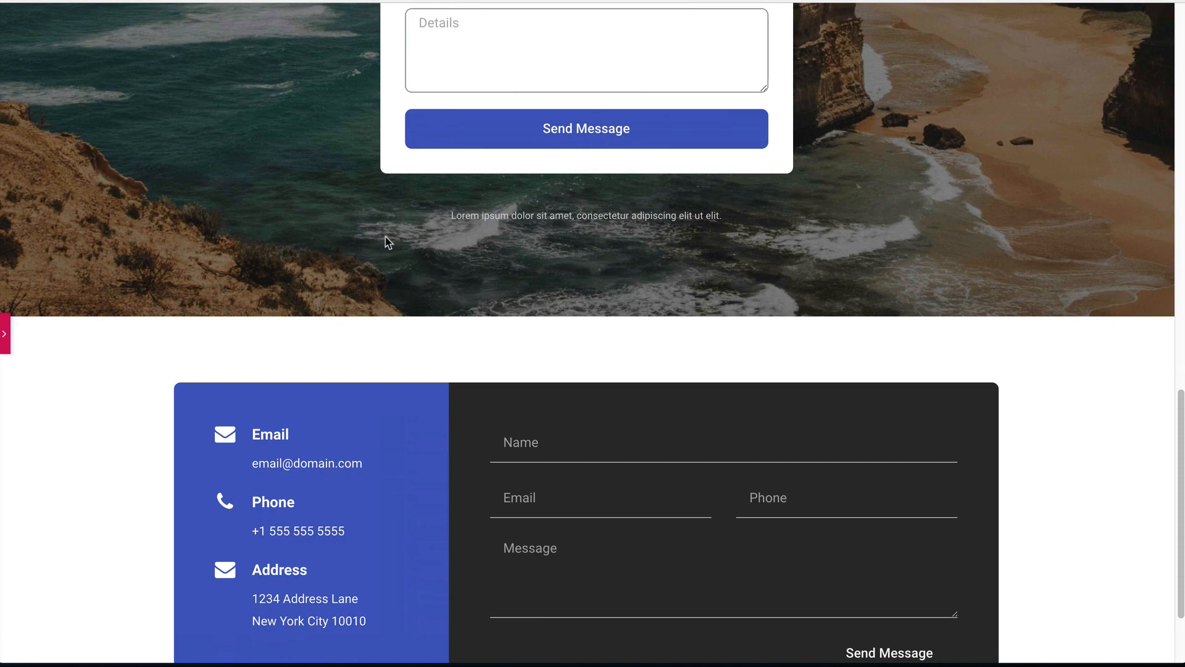
{"action": "scroll", "coordinate": [314, 254], "scroll_direction": "down", "scroll_amount": 2}
{"action": "scroll", "coordinate": [304, 251], "scroll_direction": "up", "scroll_amount": 5}
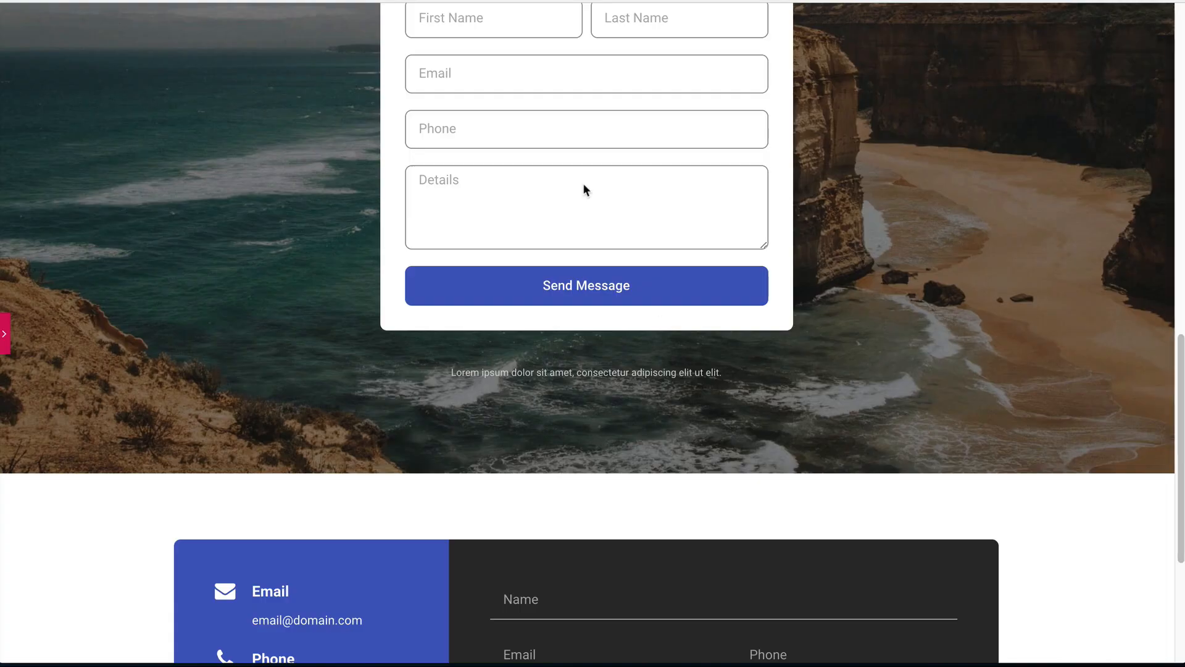
{"action": "scroll", "coordinate": [589, 431], "scroll_direction": "down", "scroll_amount": 3}
{"action": "scroll", "coordinate": [589, 432], "scroll_direction": "down", "scroll_amount": 2}
- Switch to the Elementor Library website and view its home page down to the Free Goodies area
{"action": "scroll", "coordinate": [592, 299], "scroll_direction": "up", "scroll_amount": 18}
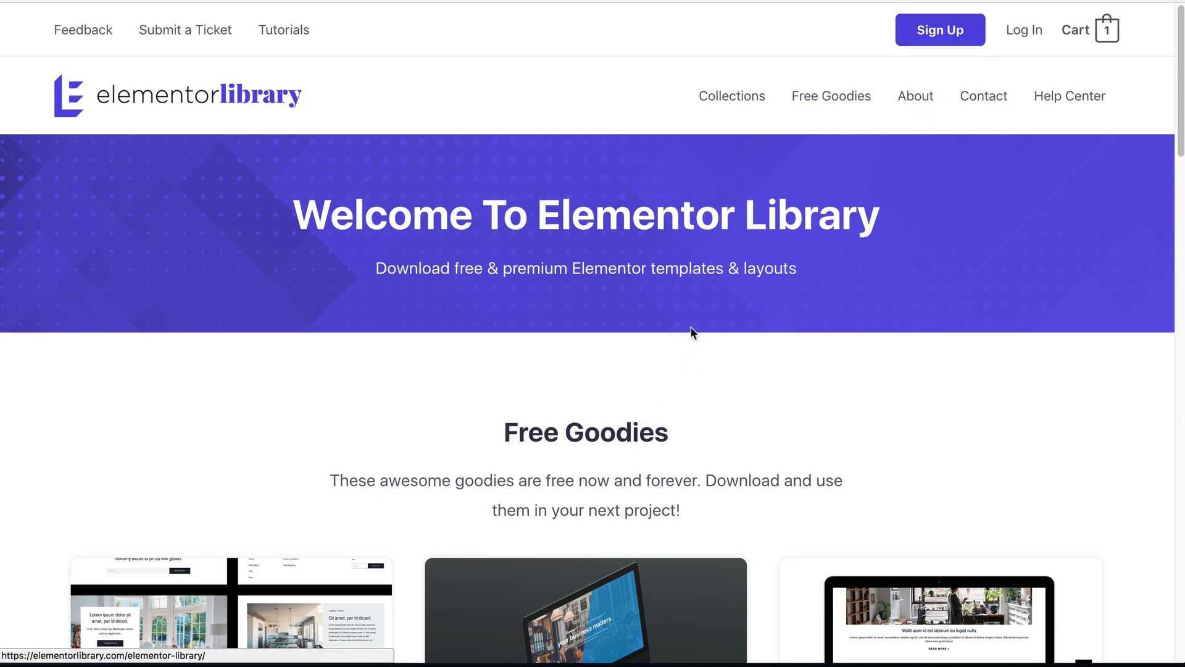
{"action": "scroll", "coordinate": [629, 352], "scroll_direction": "down", "scroll_amount": 1}
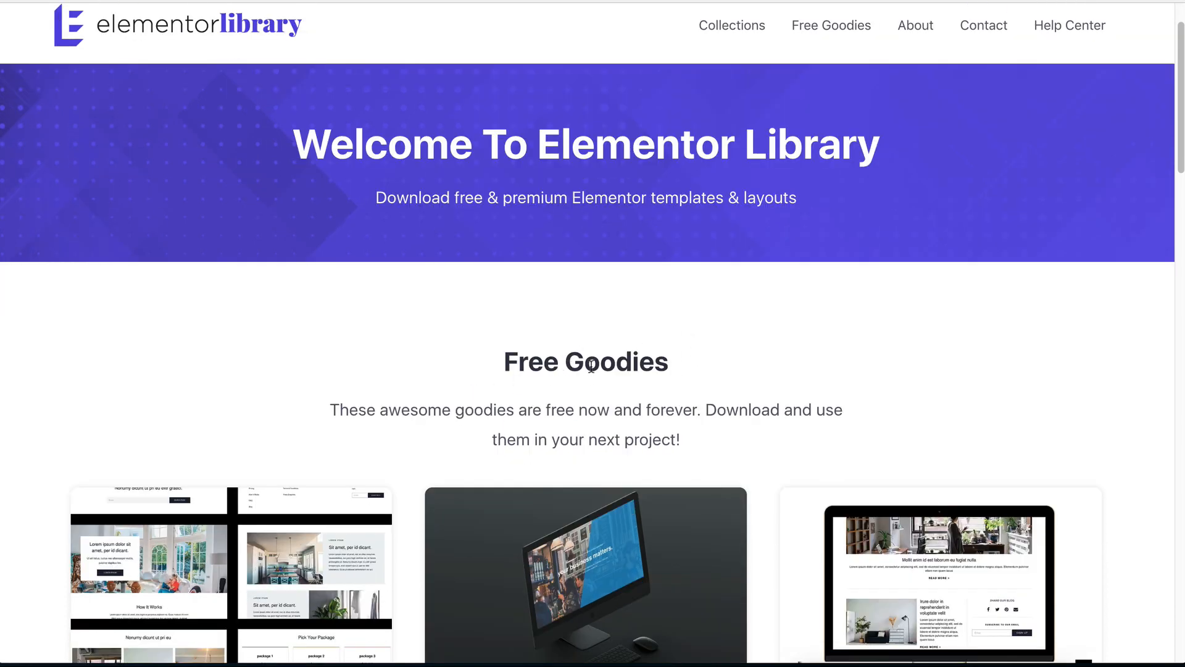
{"action": "scroll", "coordinate": [612, 361], "scroll_direction": "up", "scroll_amount": 1}
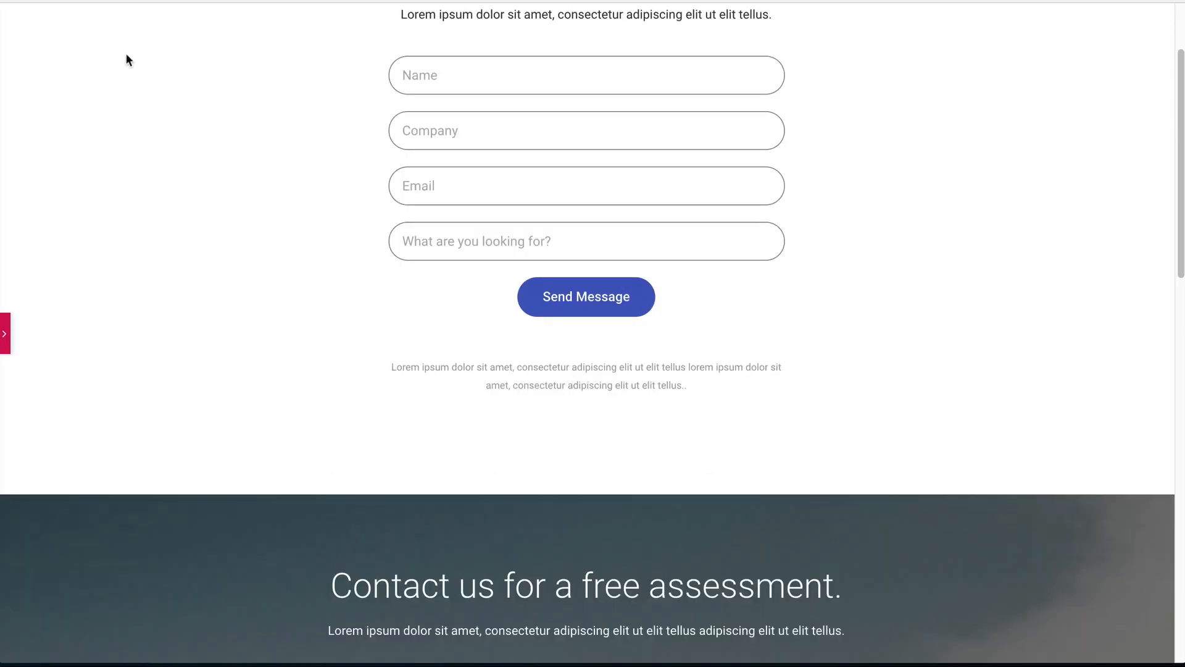
- Return to the Elementor editor and browse the widget library through the Pro widgets
{"action": "left_click", "coordinate": [4, 352]}
{"action": "left_click", "coordinate": [230, 19]}
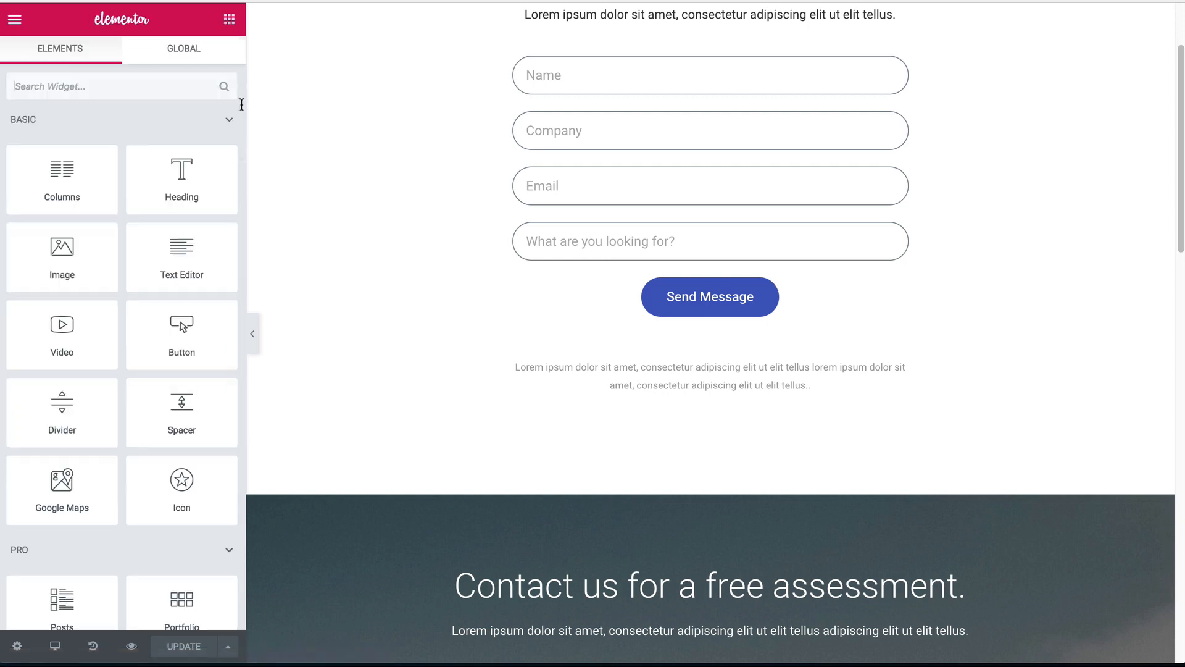
{"action": "scroll", "coordinate": [172, 342], "scroll_direction": "down", "scroll_amount": 5}
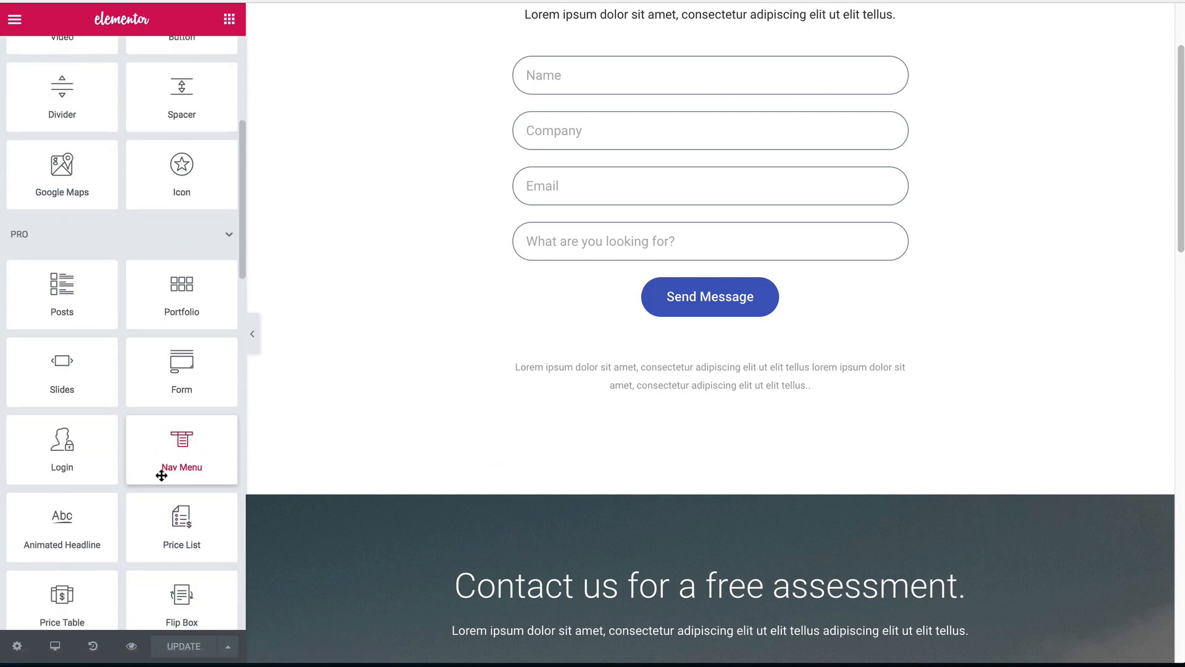
{"action": "scroll", "coordinate": [148, 481], "scroll_direction": "down", "scroll_amount": 1}
{"action": "scroll", "coordinate": [145, 484], "scroll_direction": "down", "scroll_amount": 2}
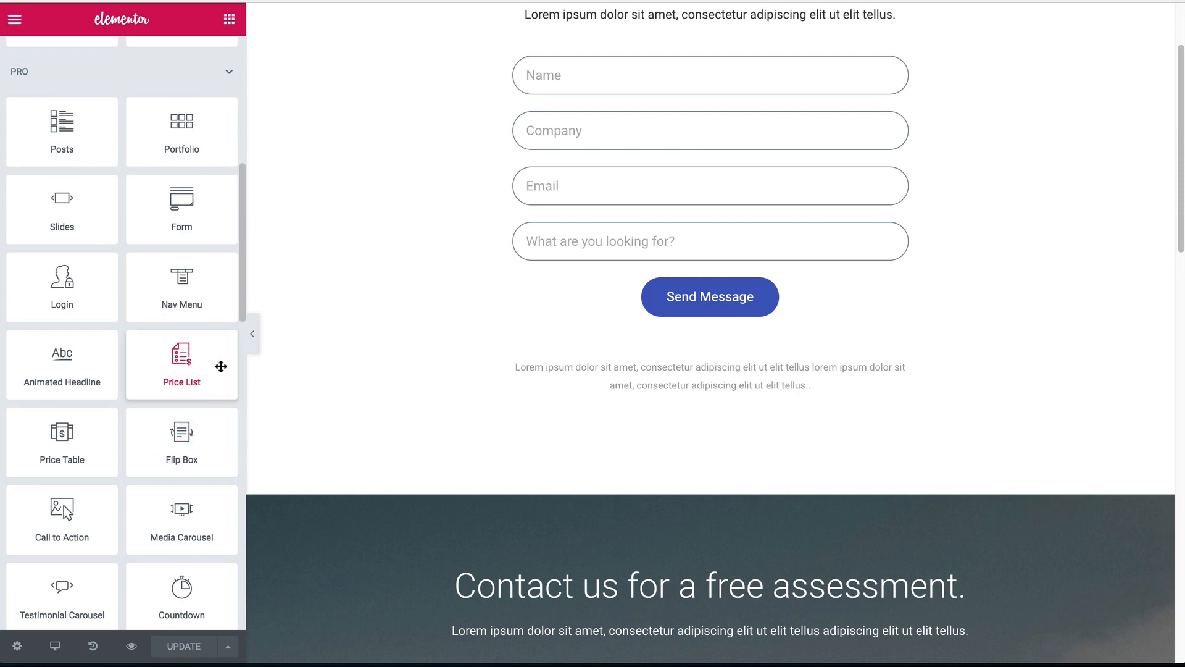
- Preview the "Get in touch with us today!" section, then restore the editing panel
{"action": "left_click", "coordinate": [254, 338]}
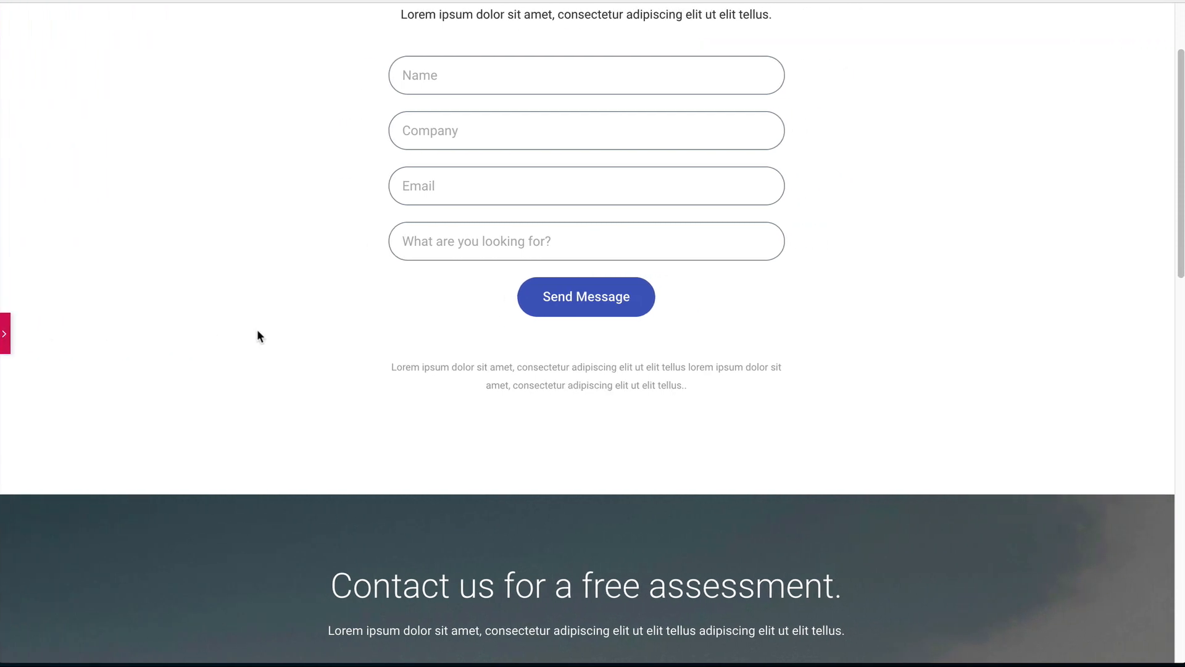
{"action": "scroll", "coordinate": [258, 322], "scroll_direction": "up", "scroll_amount": 2}
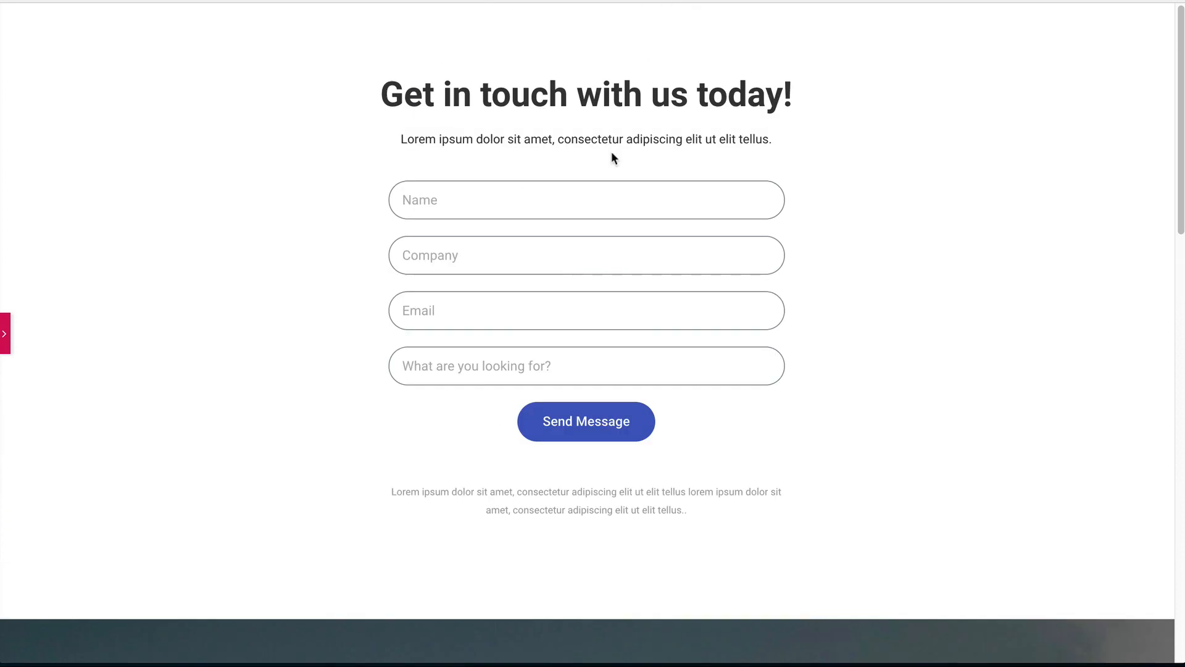
{"action": "left_click", "coordinate": [4, 334]}
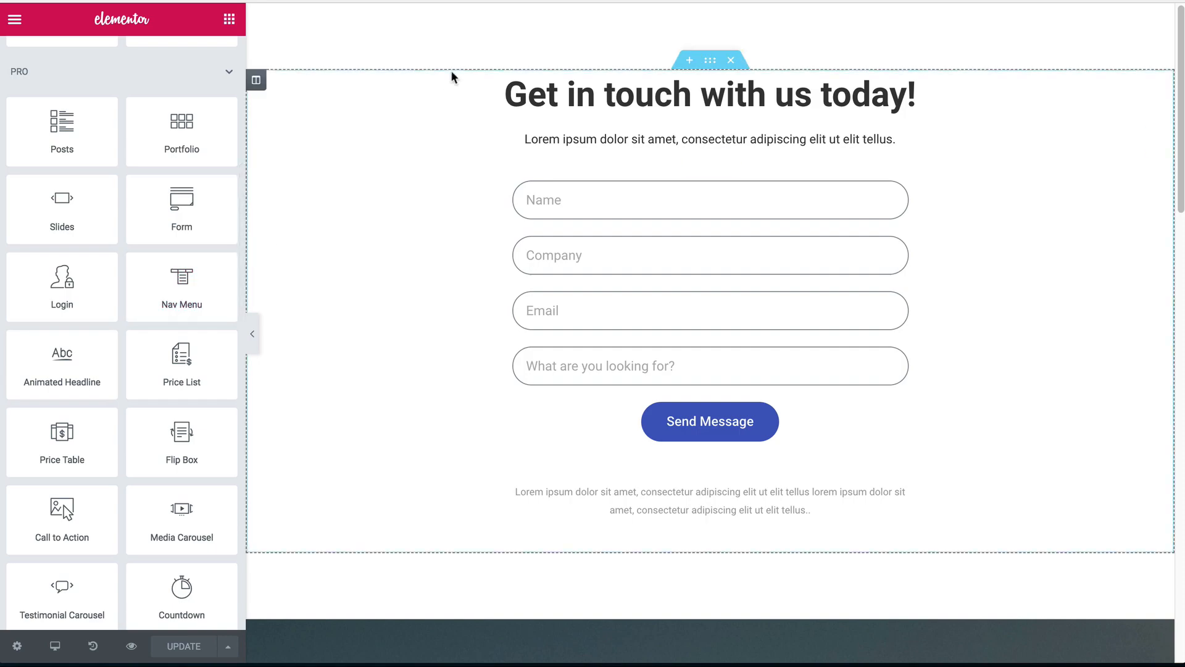